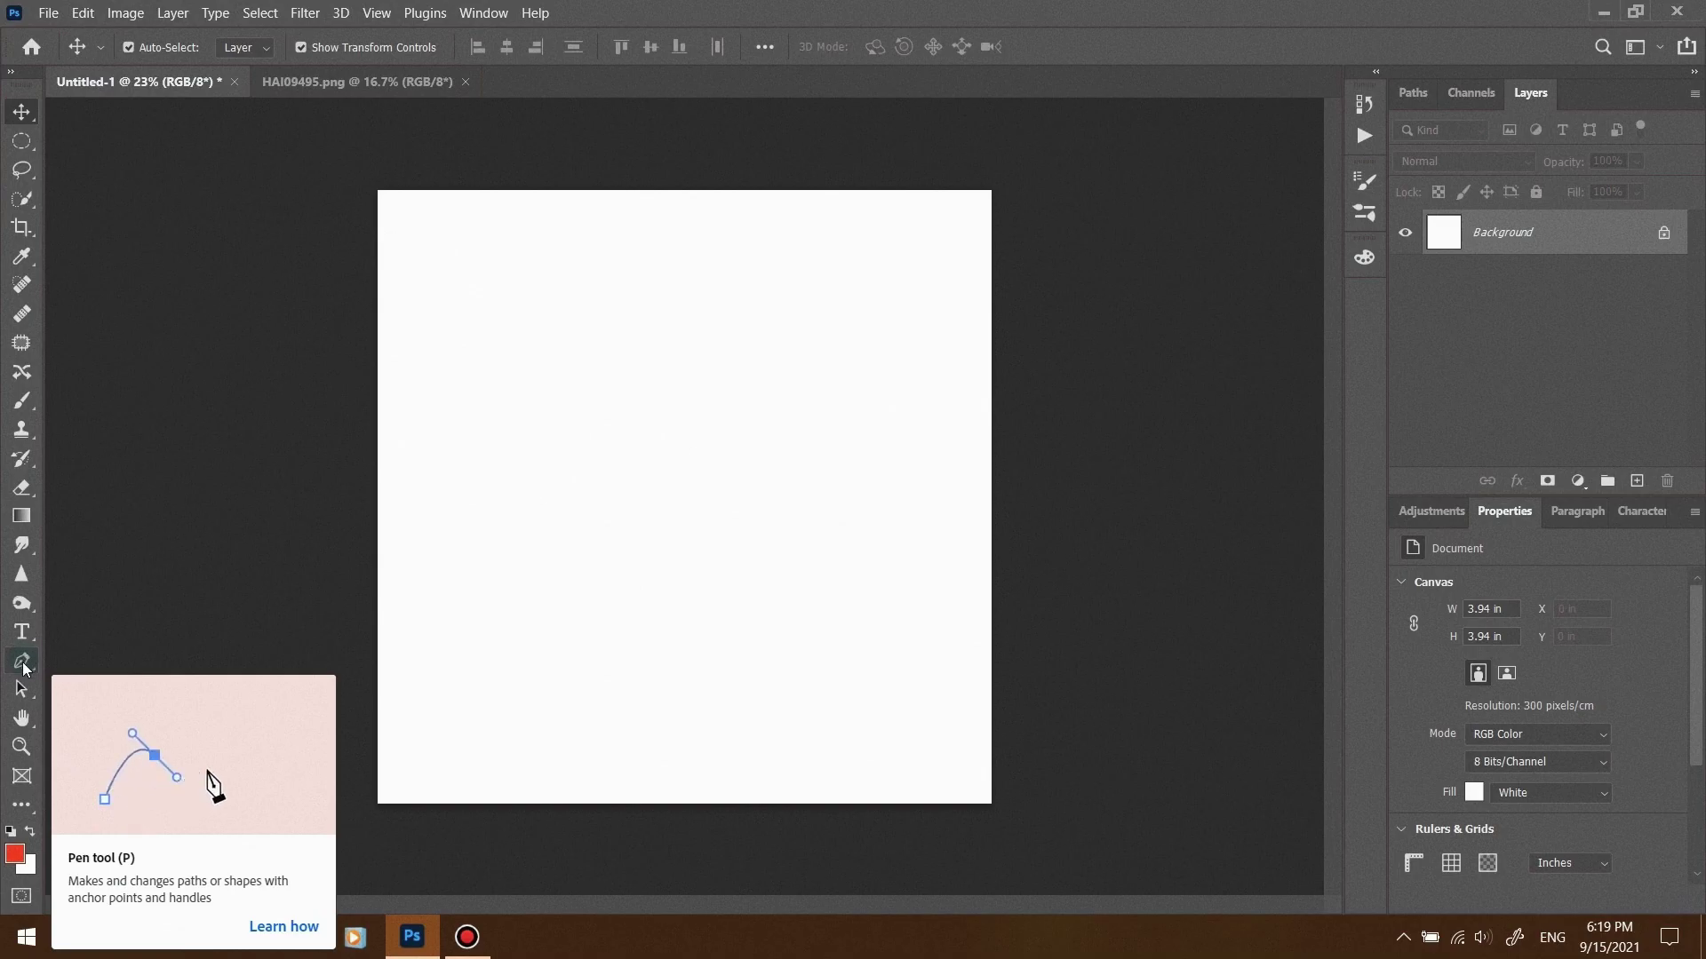
Choose the standard Pen Tool from the pen variants flyout to draw paths
click(22, 662)
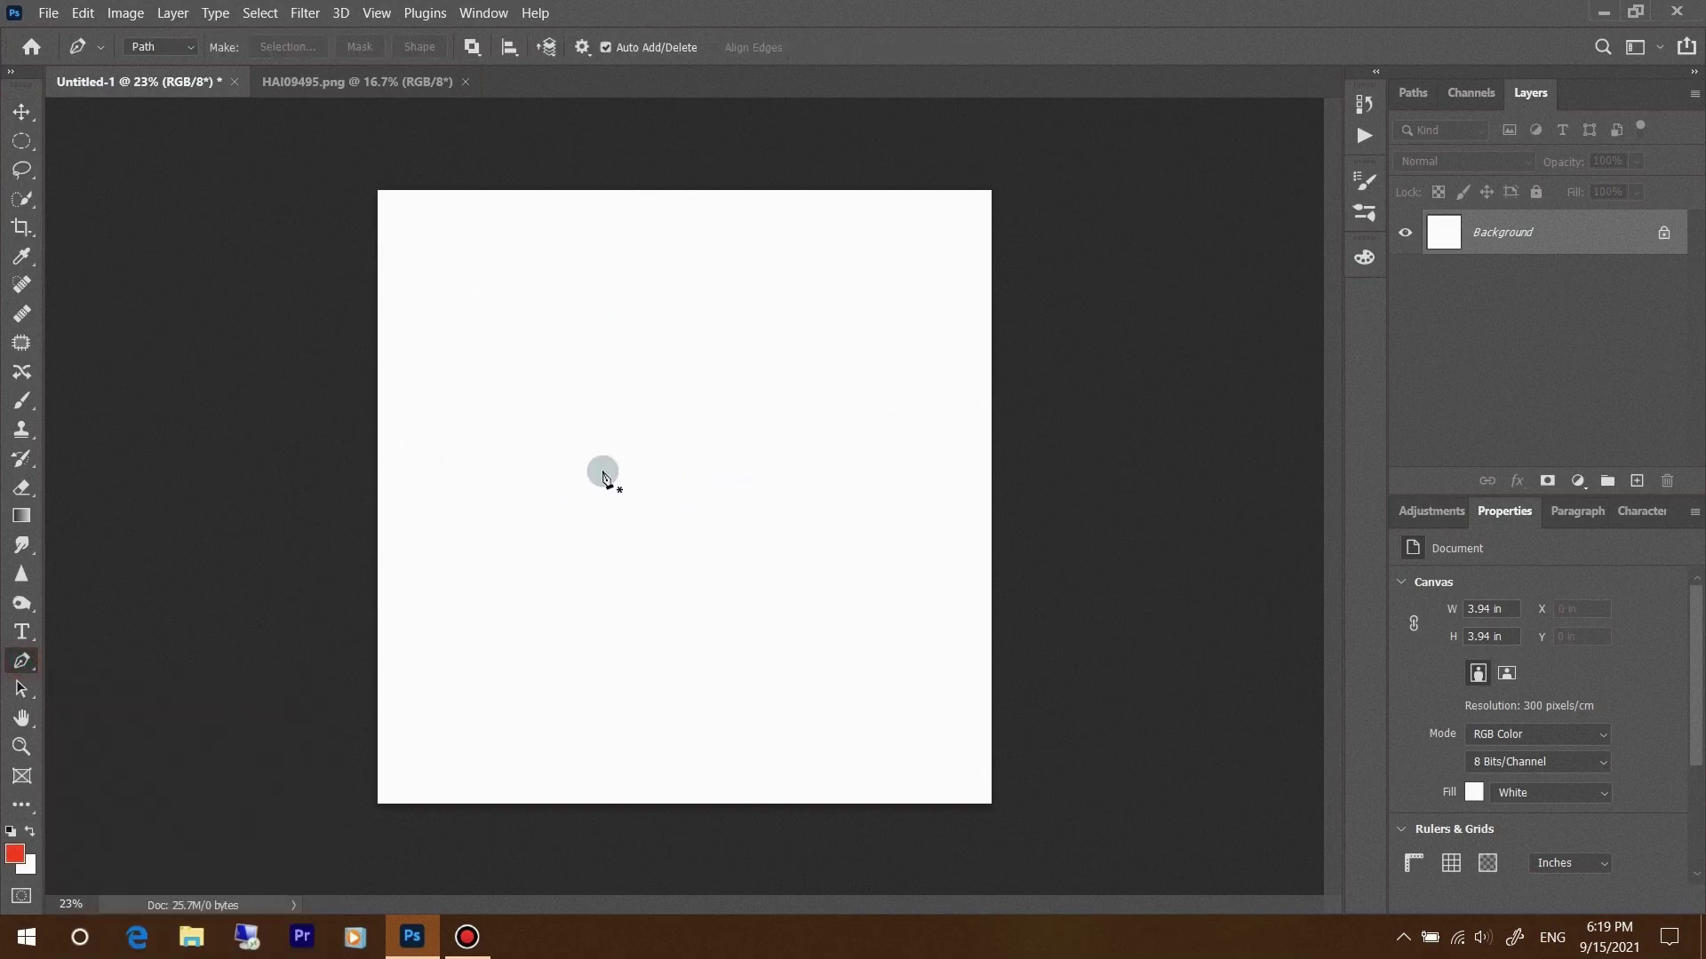
click(23, 114)
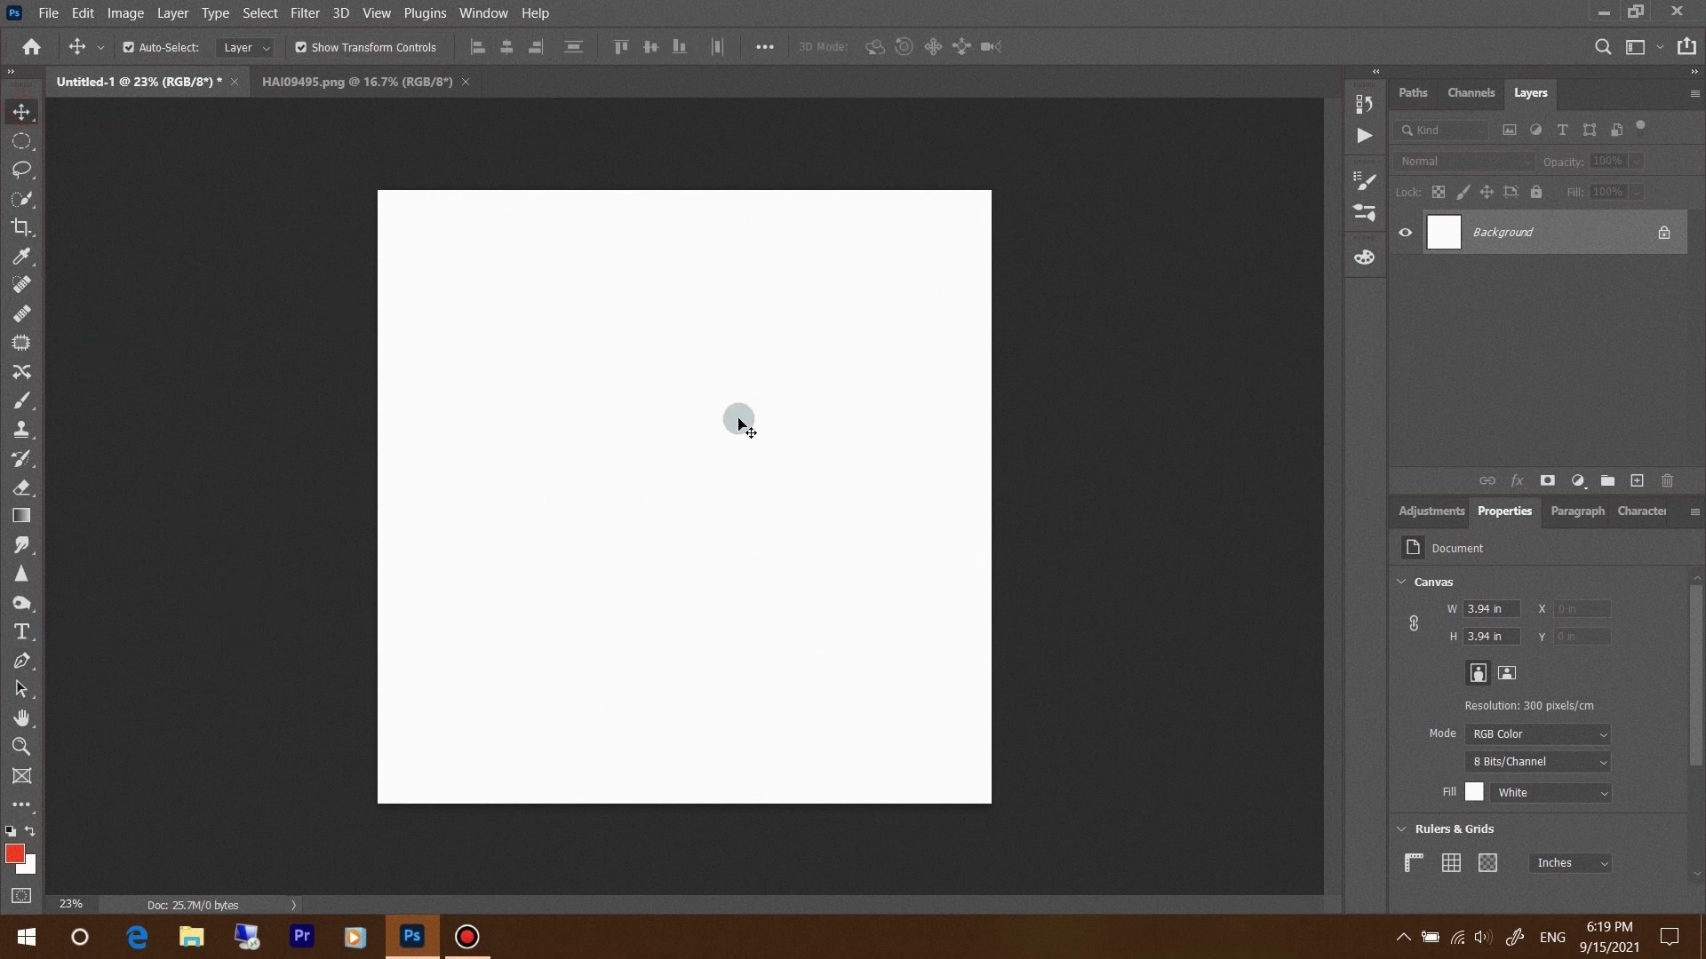
key(p)
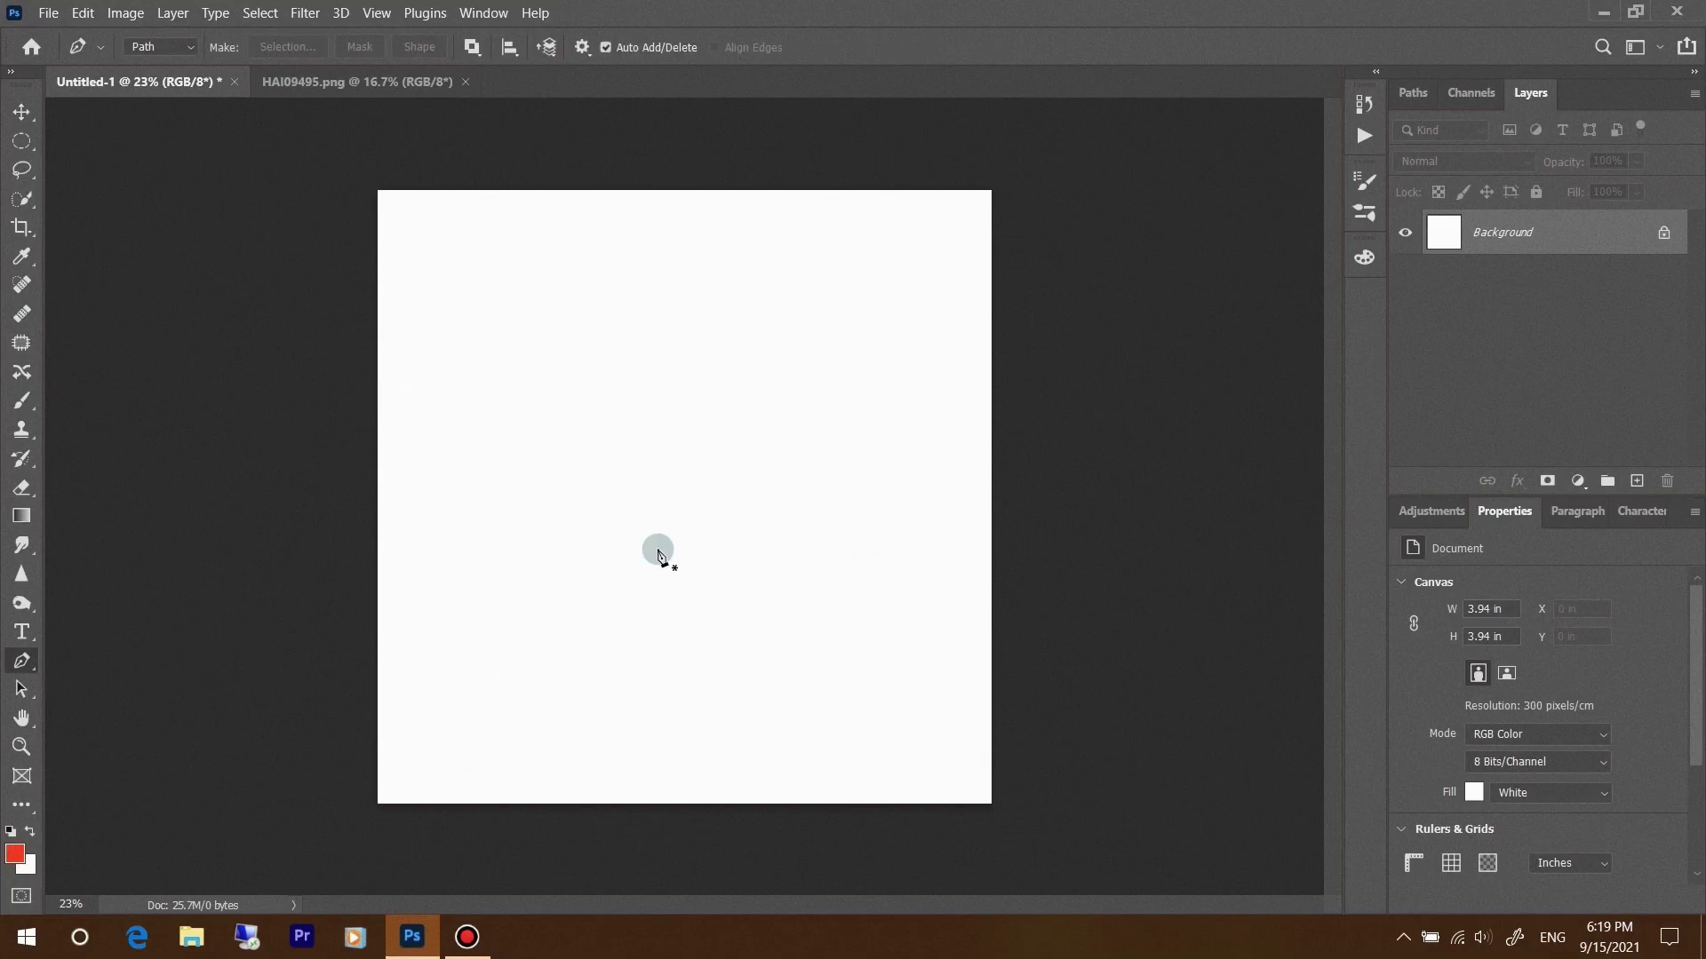
right_click(25, 661)
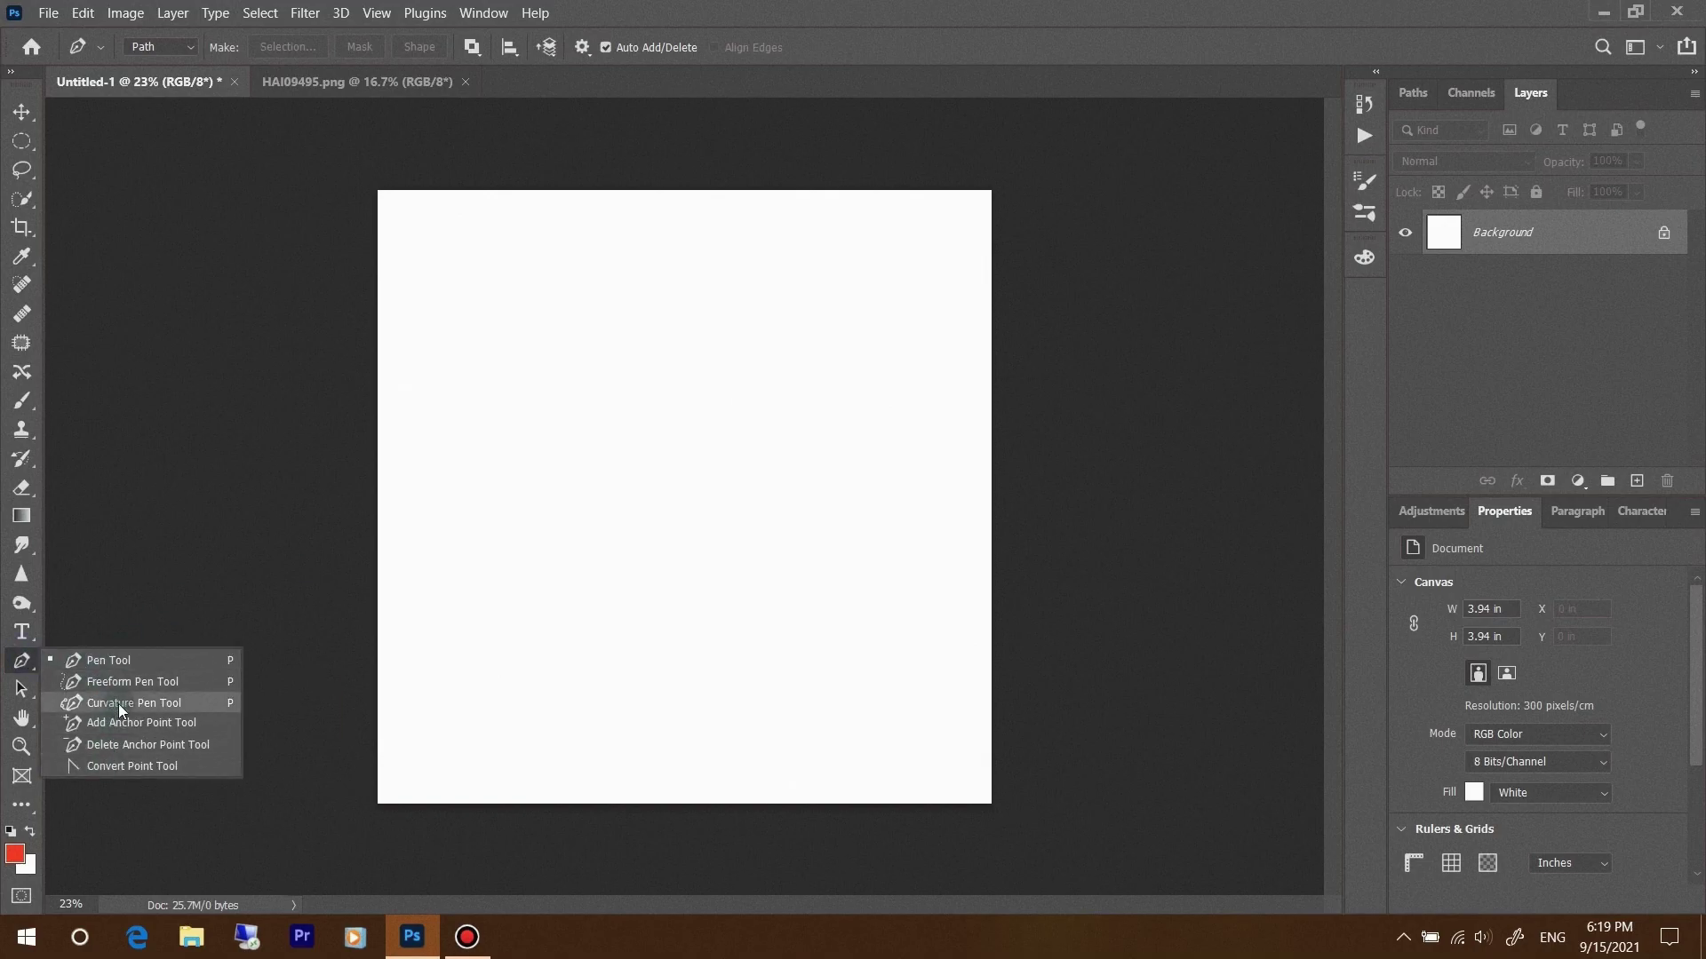
click(131, 660)
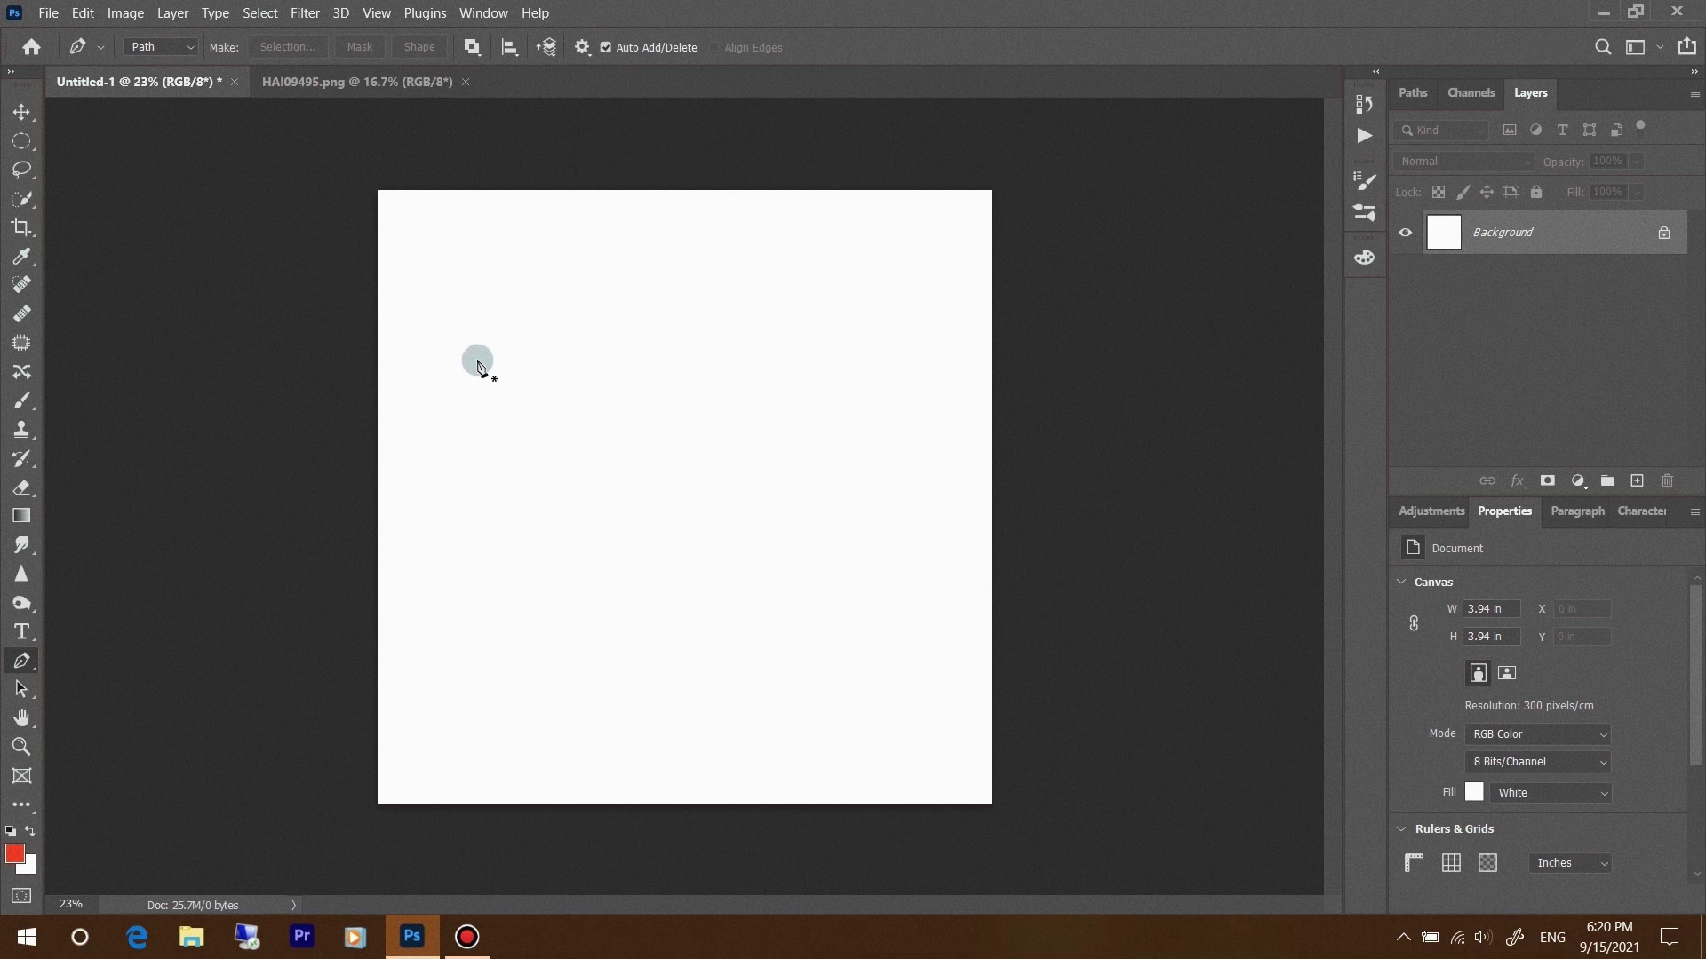
click(510, 515)
click(878, 293)
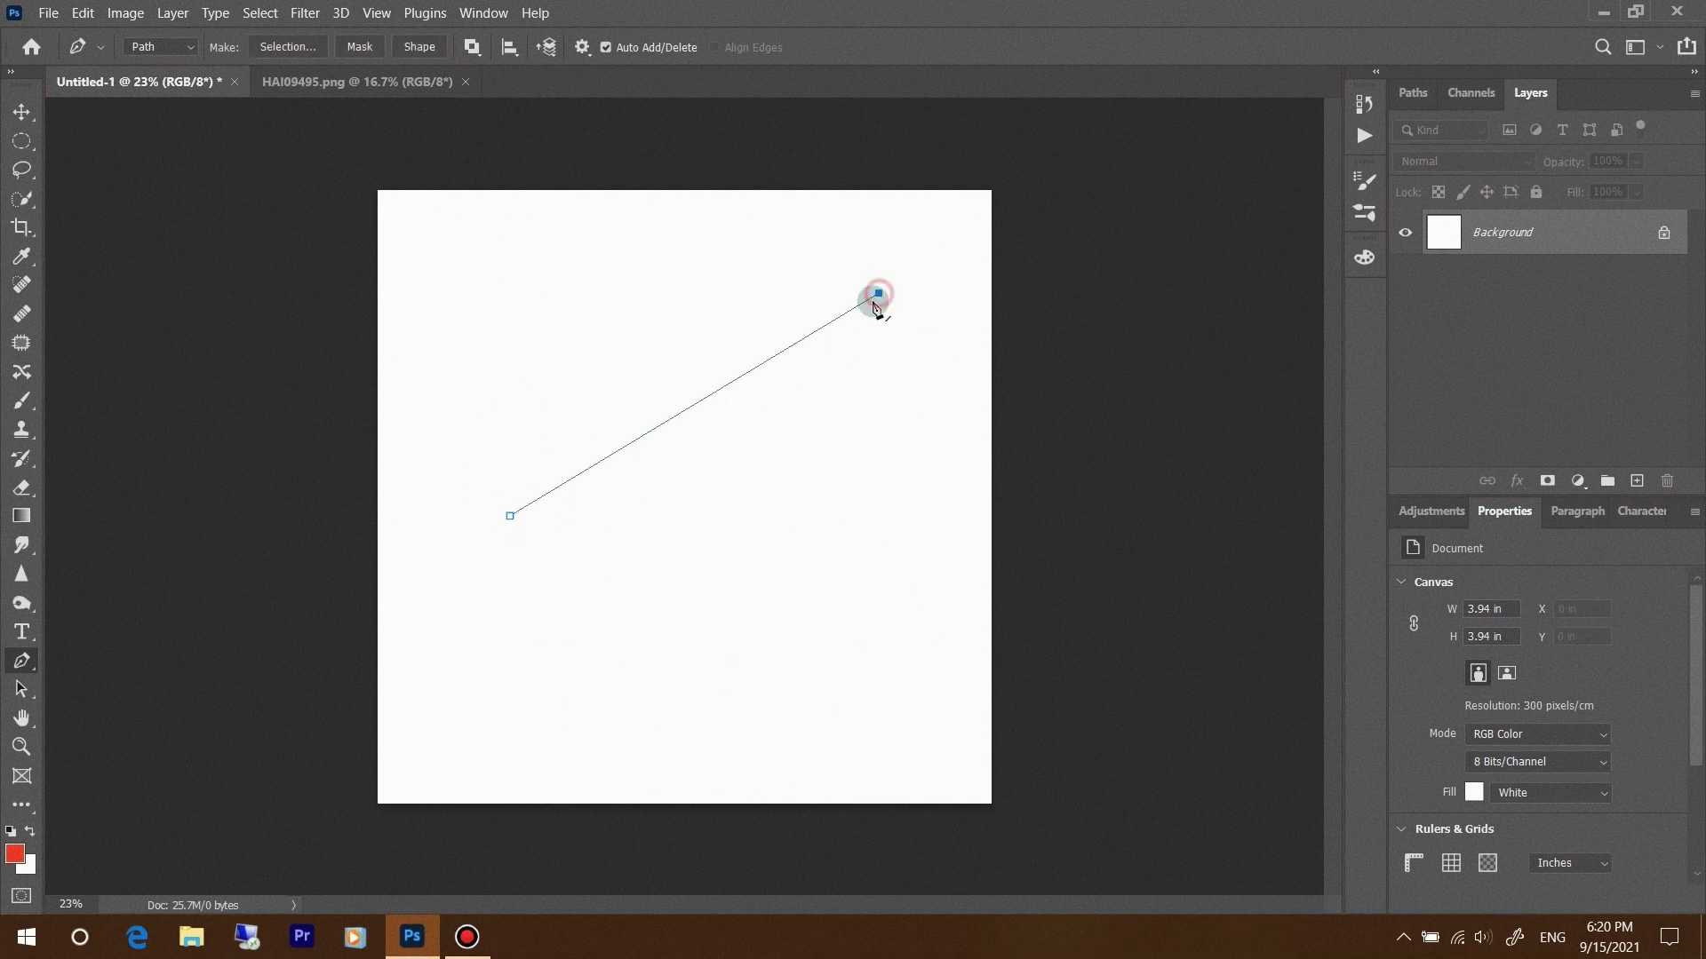
right_click(775, 363)
click(886, 513)
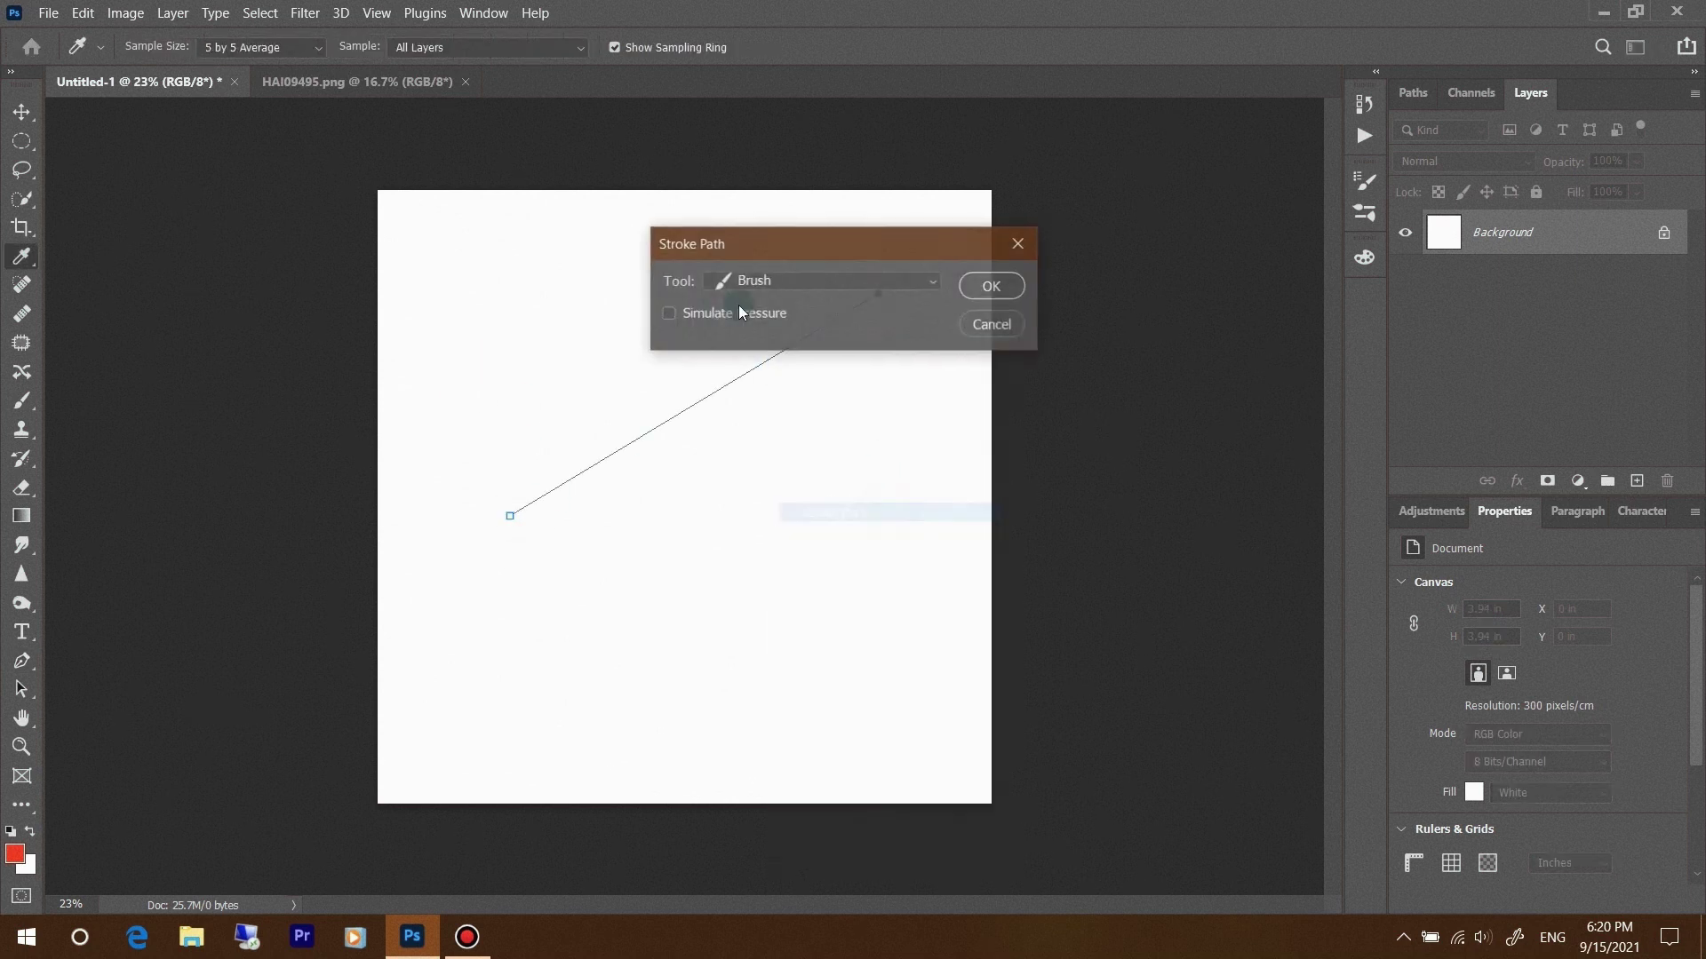
click(985, 286)
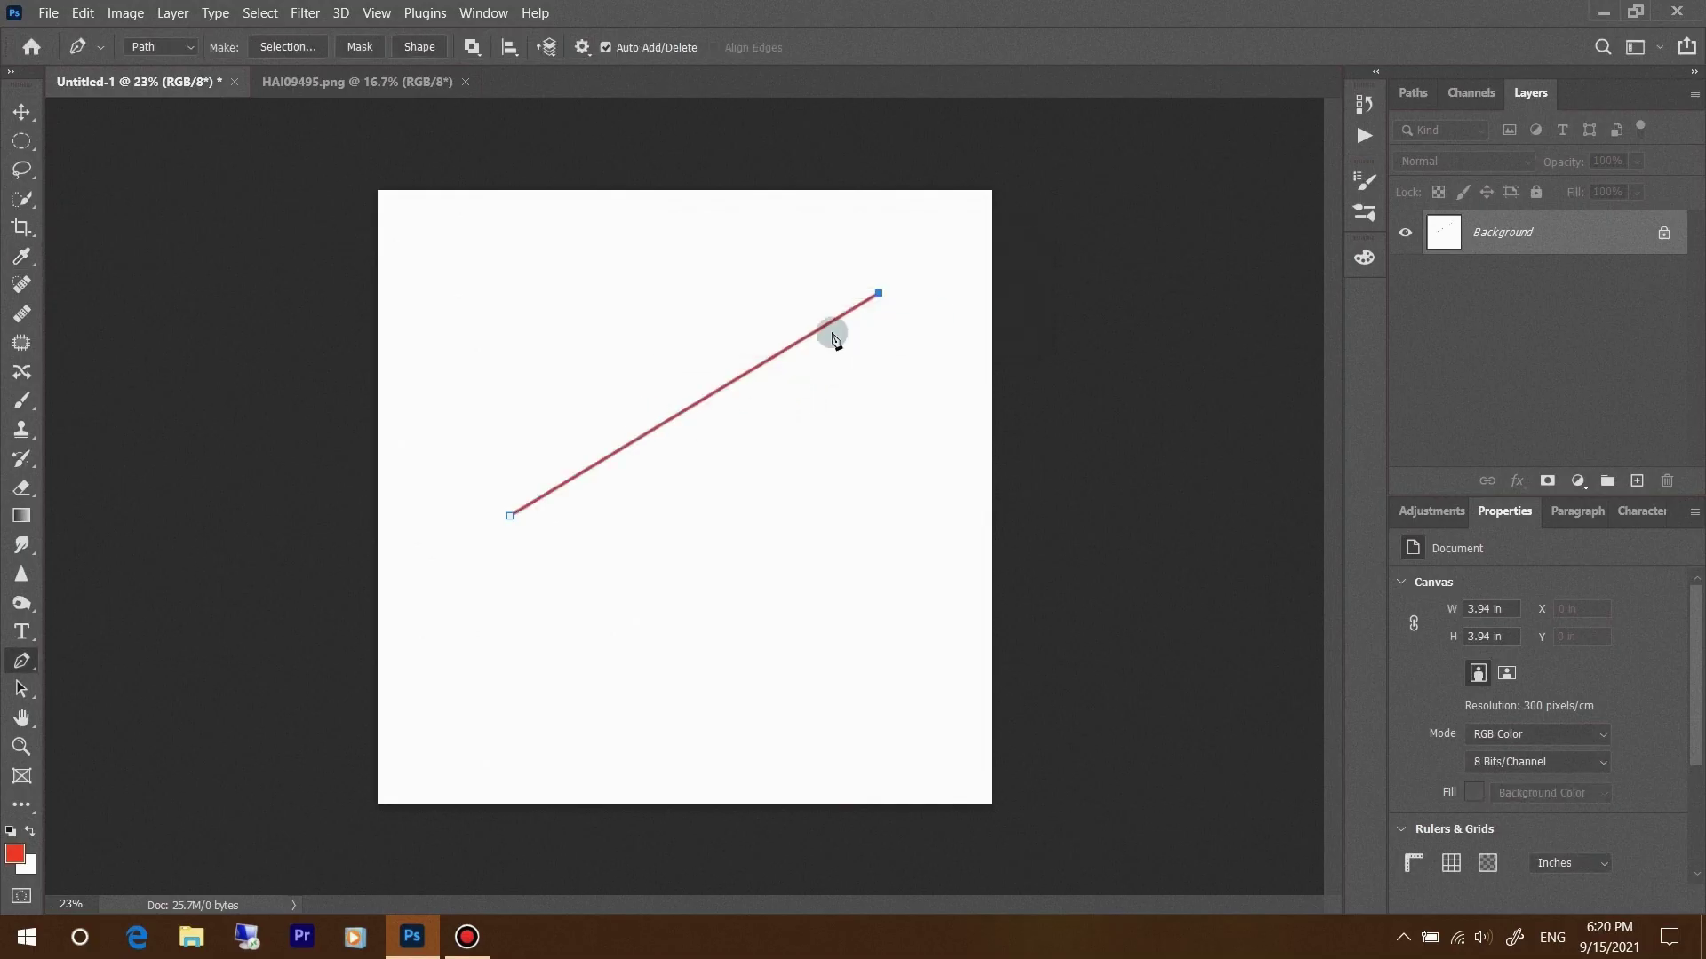
right_click(828, 338)
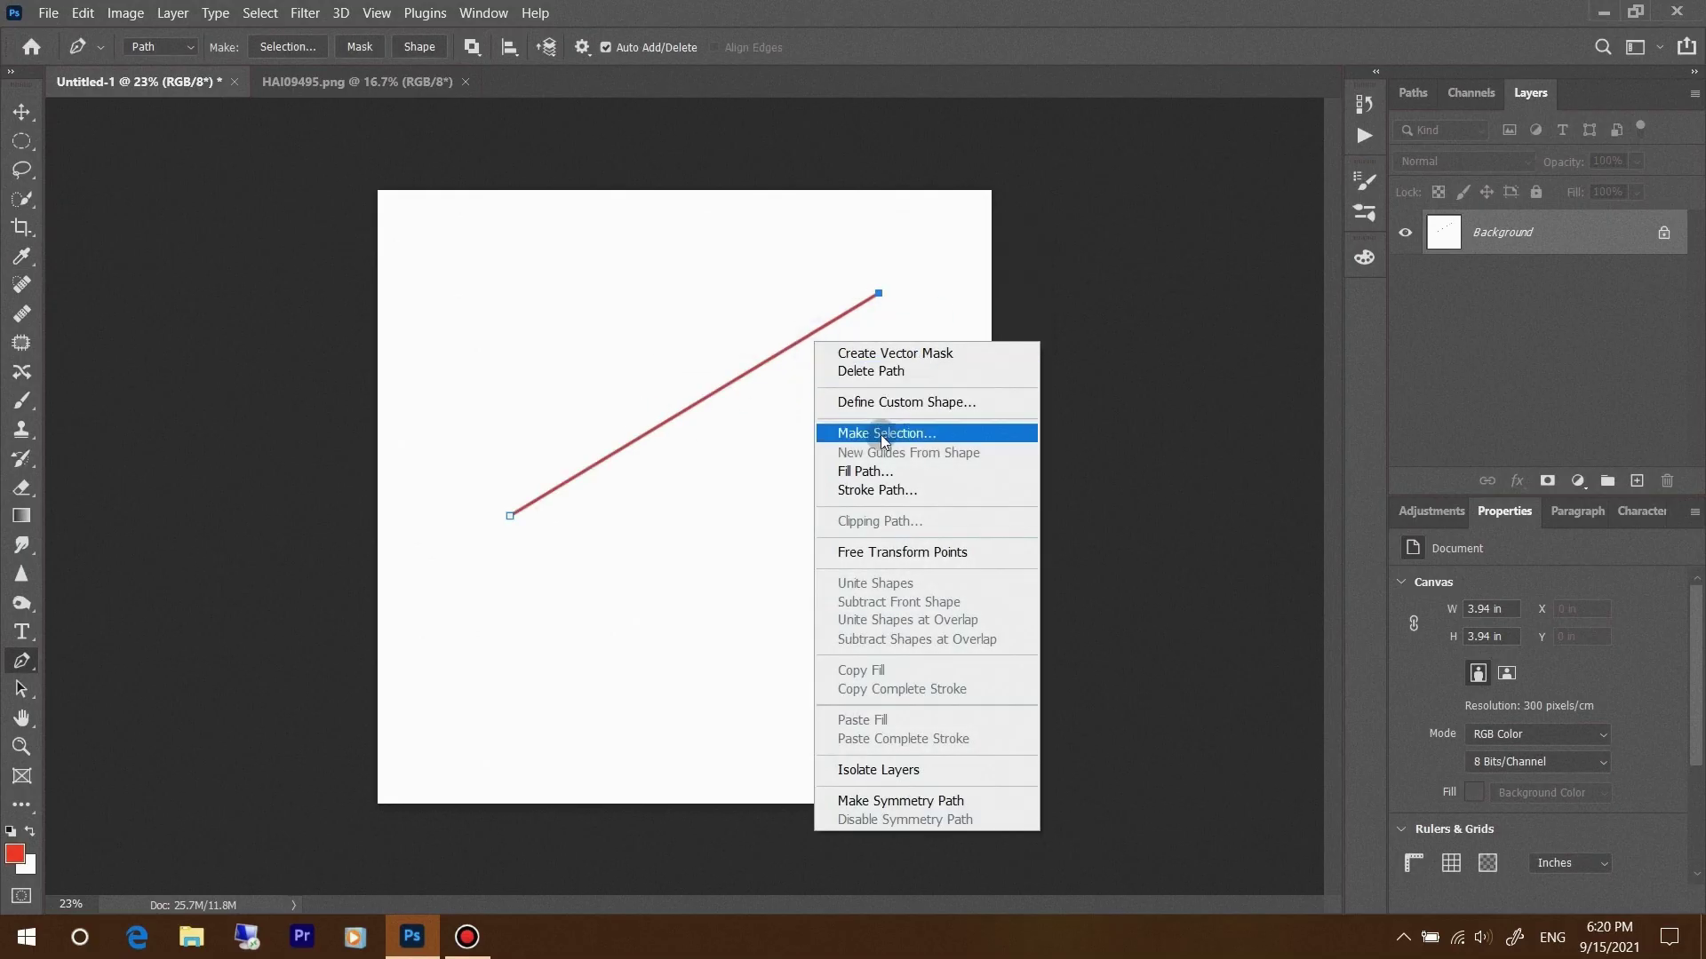
click(888, 373)
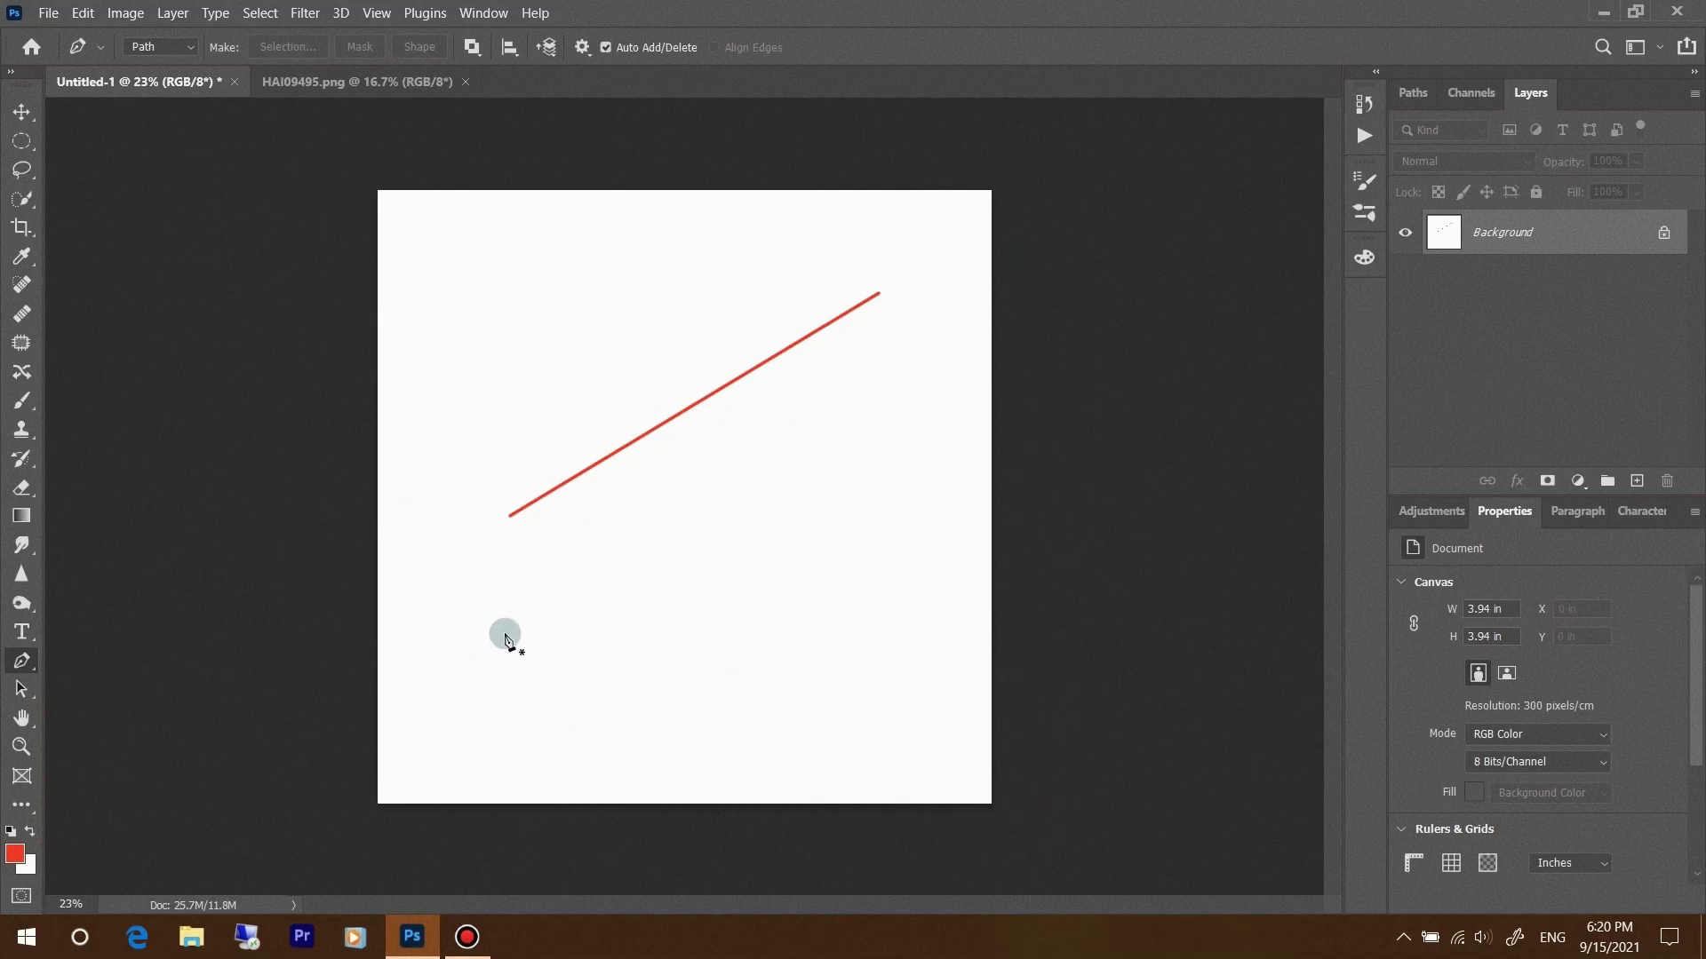
click(469, 624)
drag(833, 520, 1102, 624)
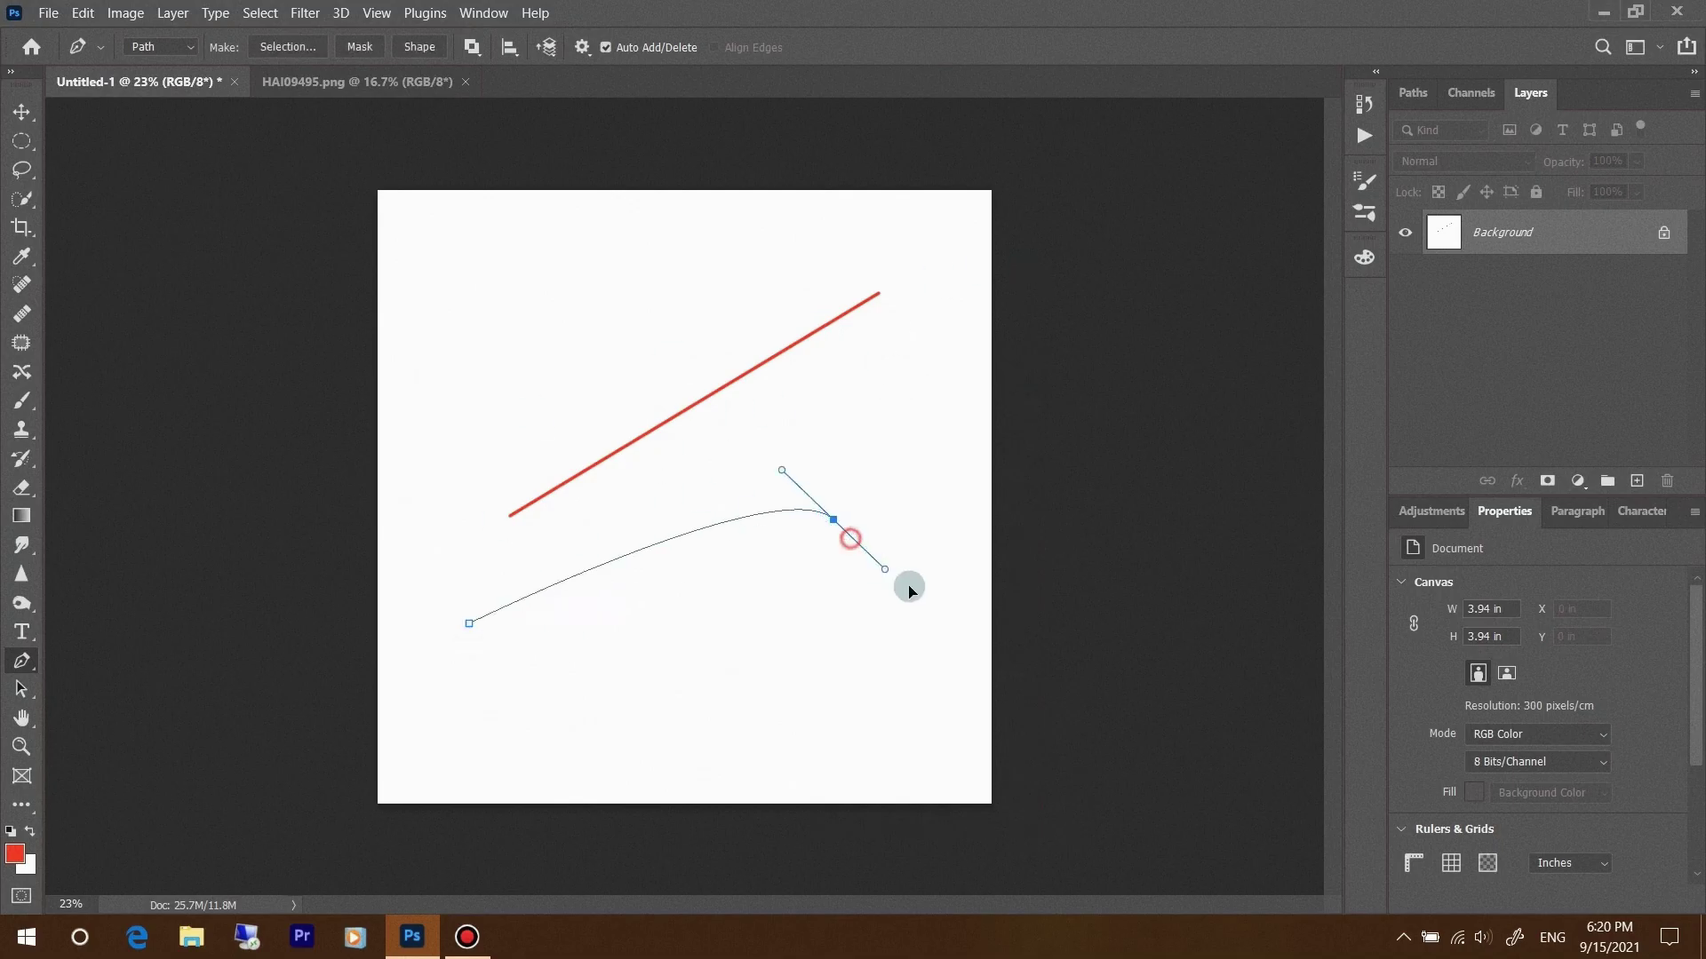
right_click(810, 516)
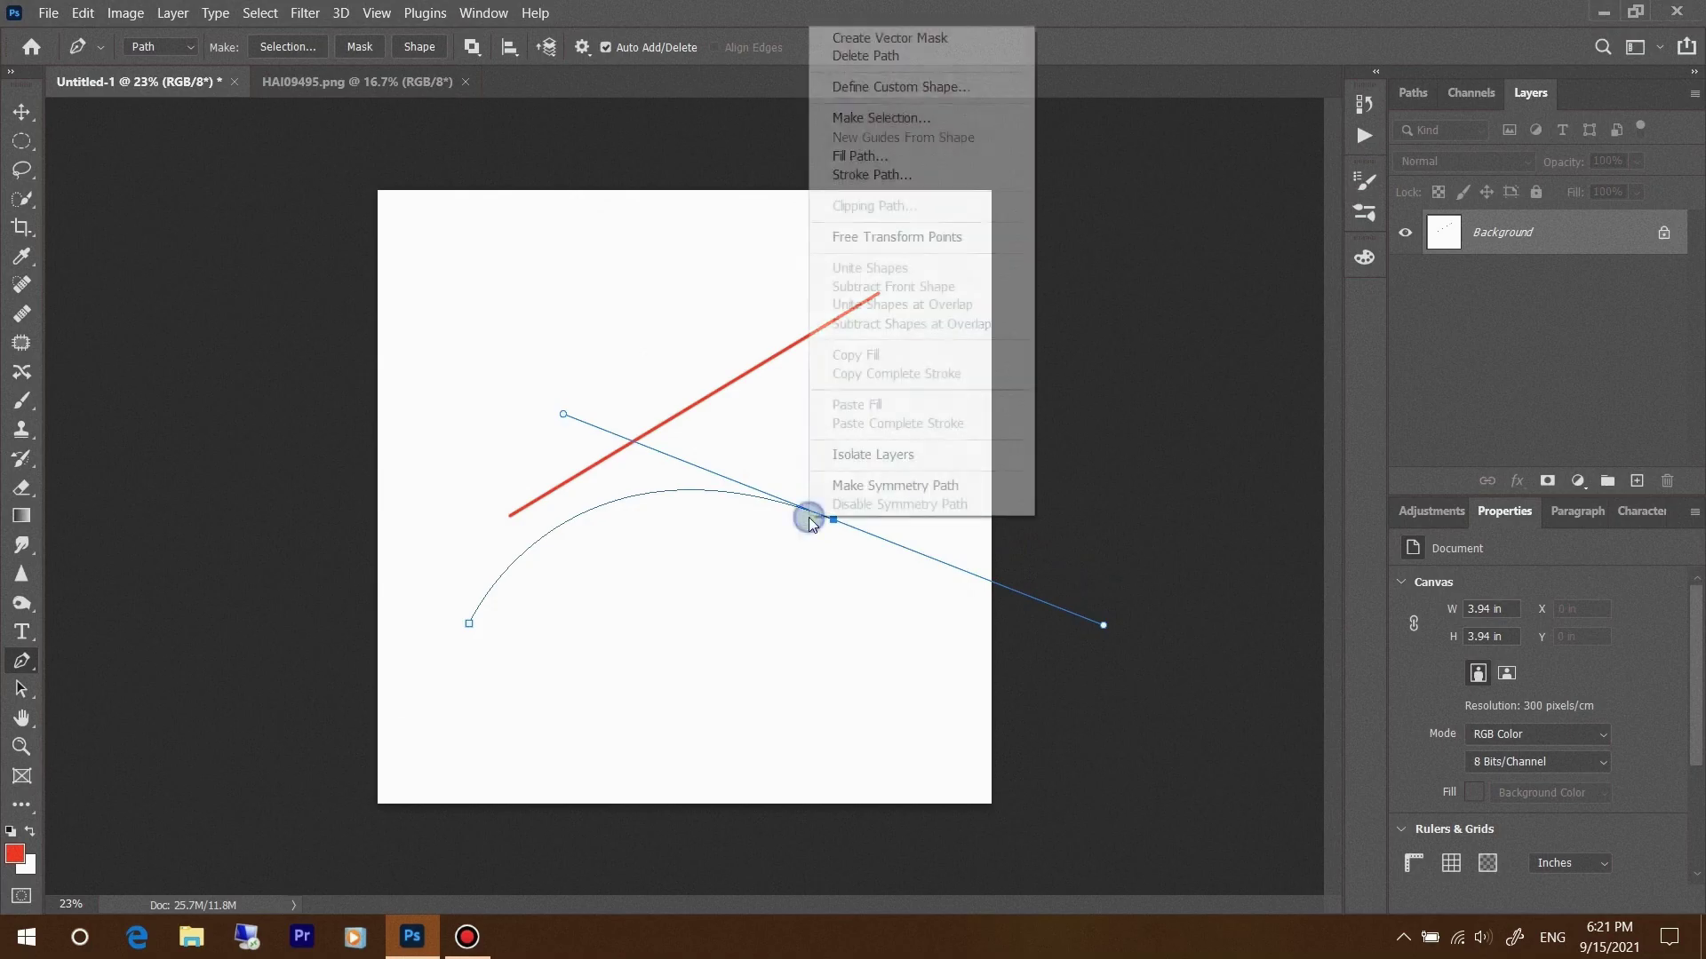
click(887, 178)
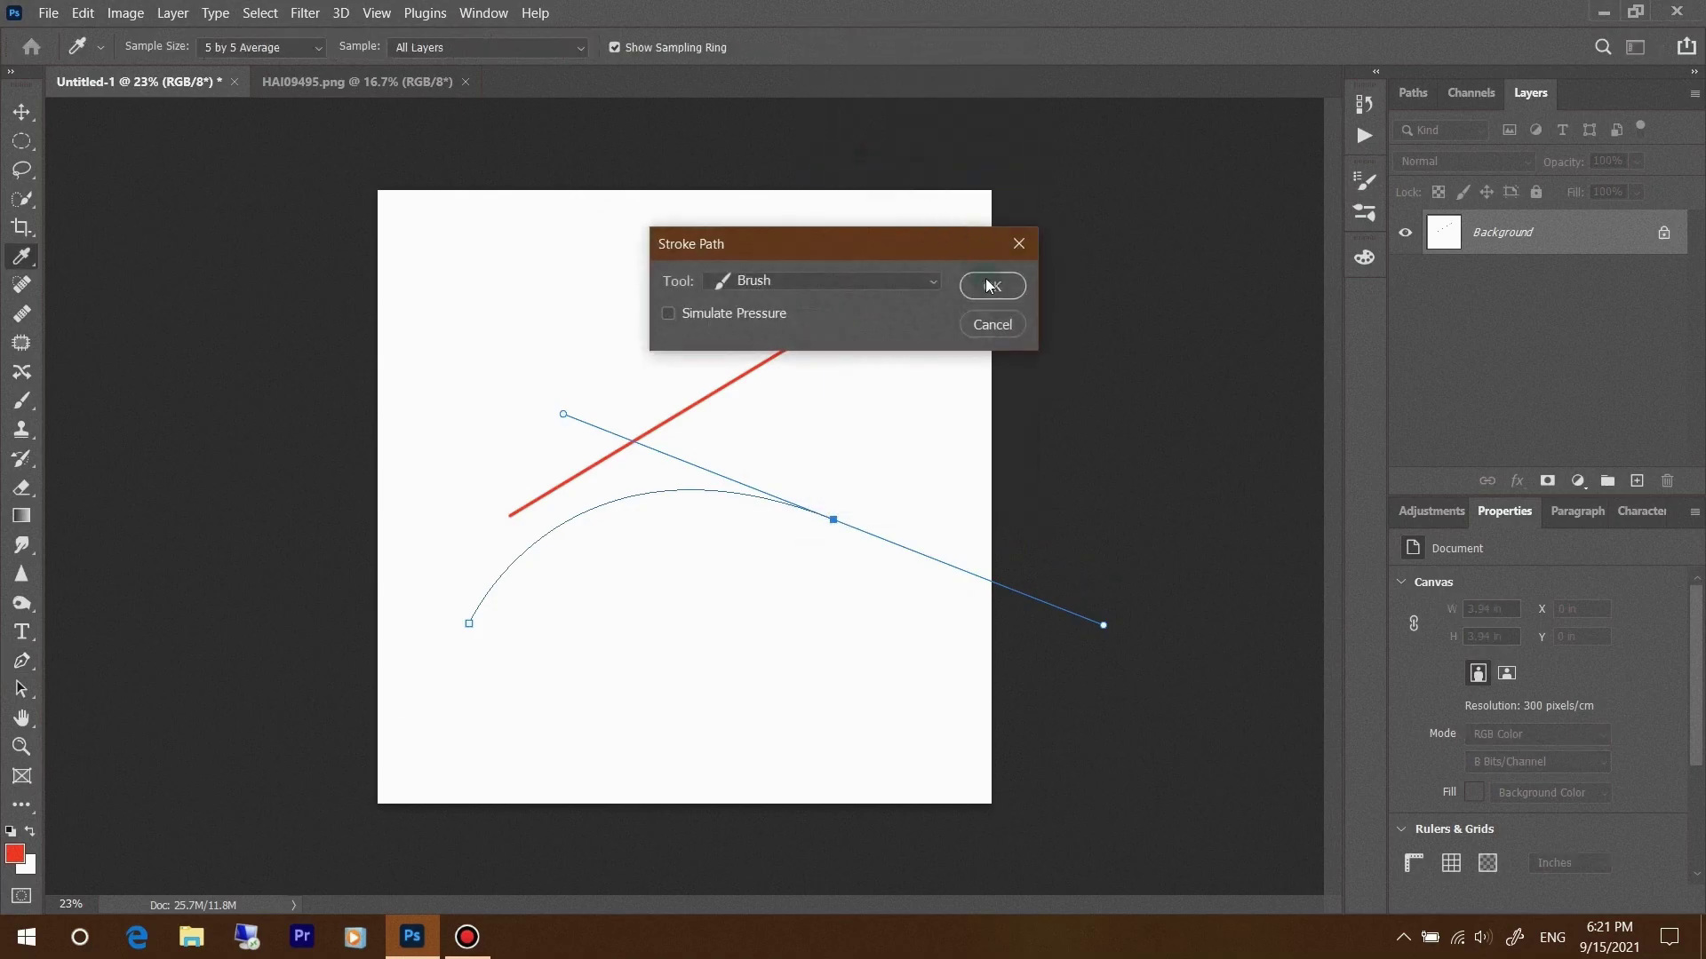
click(988, 283)
right_click(727, 492)
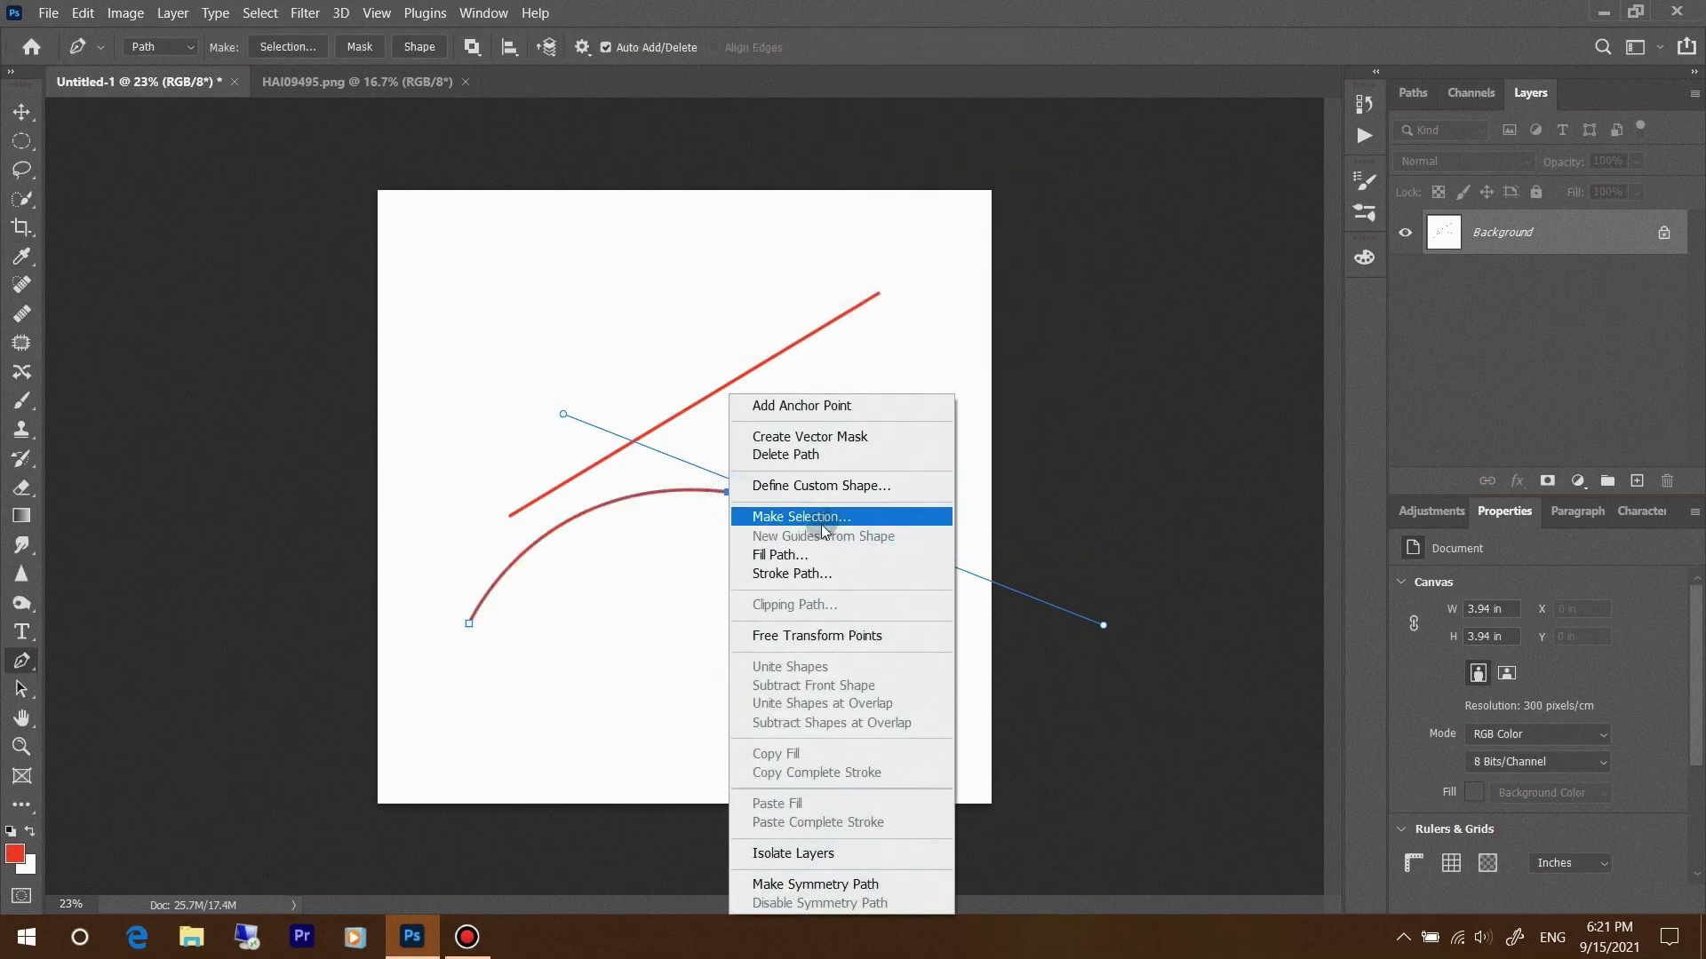
click(815, 455)
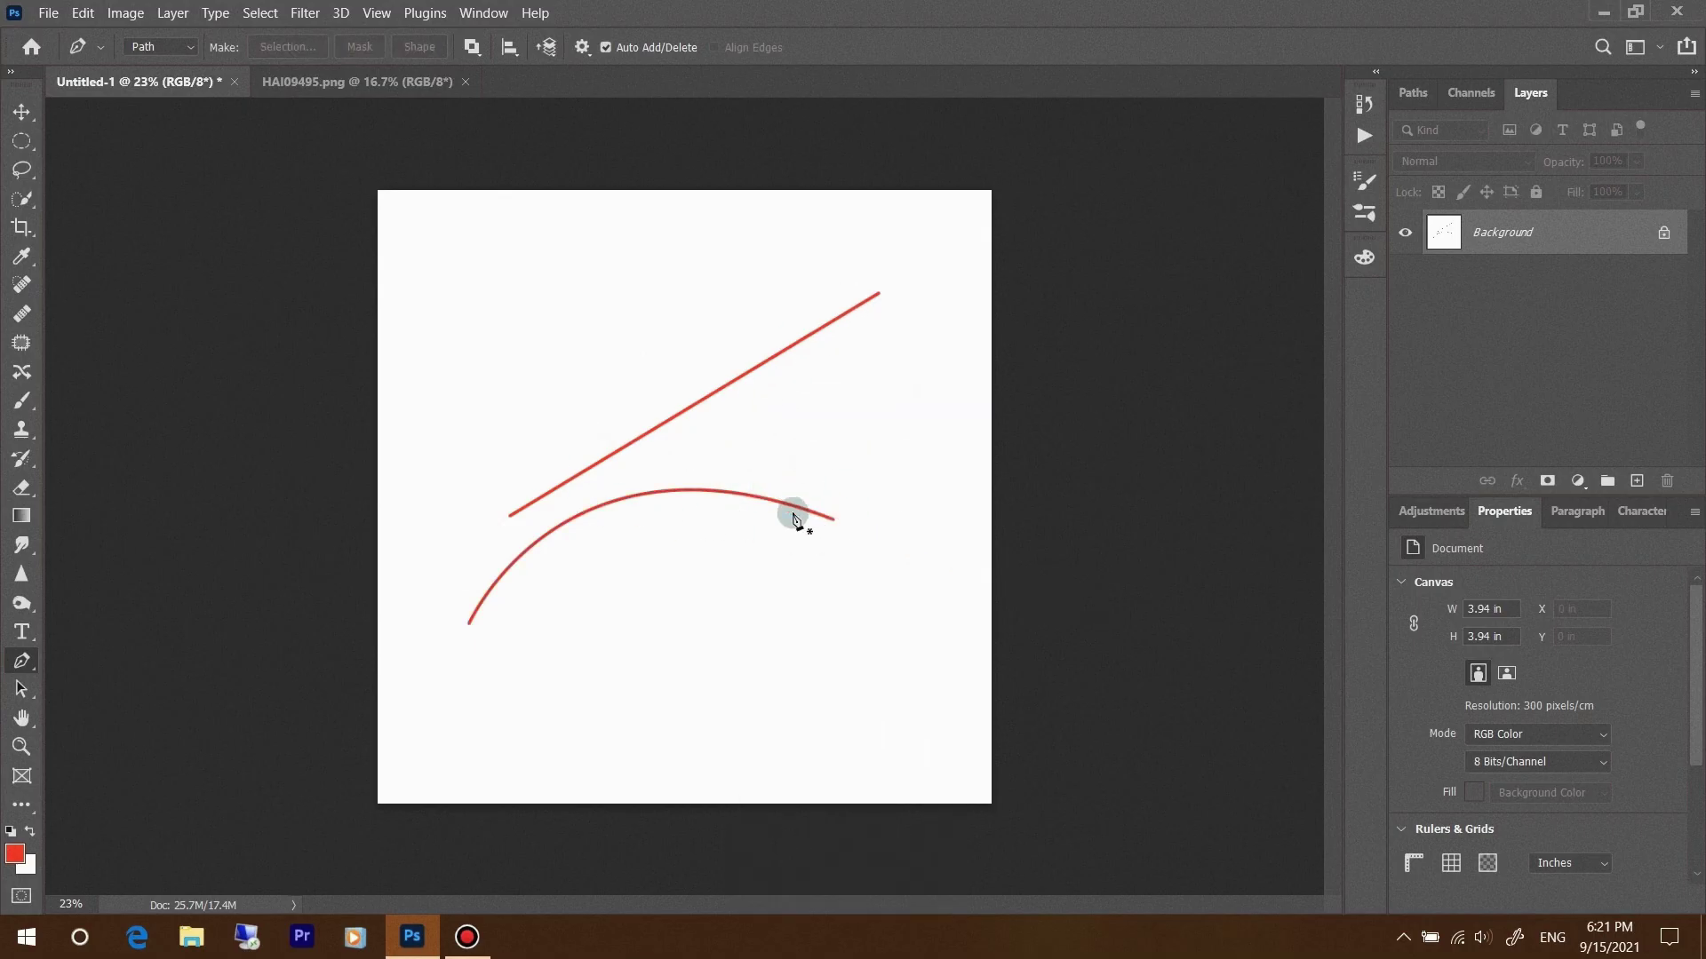
key(ctrl+z)
key(ctrl+z)
key(ctrl+z)
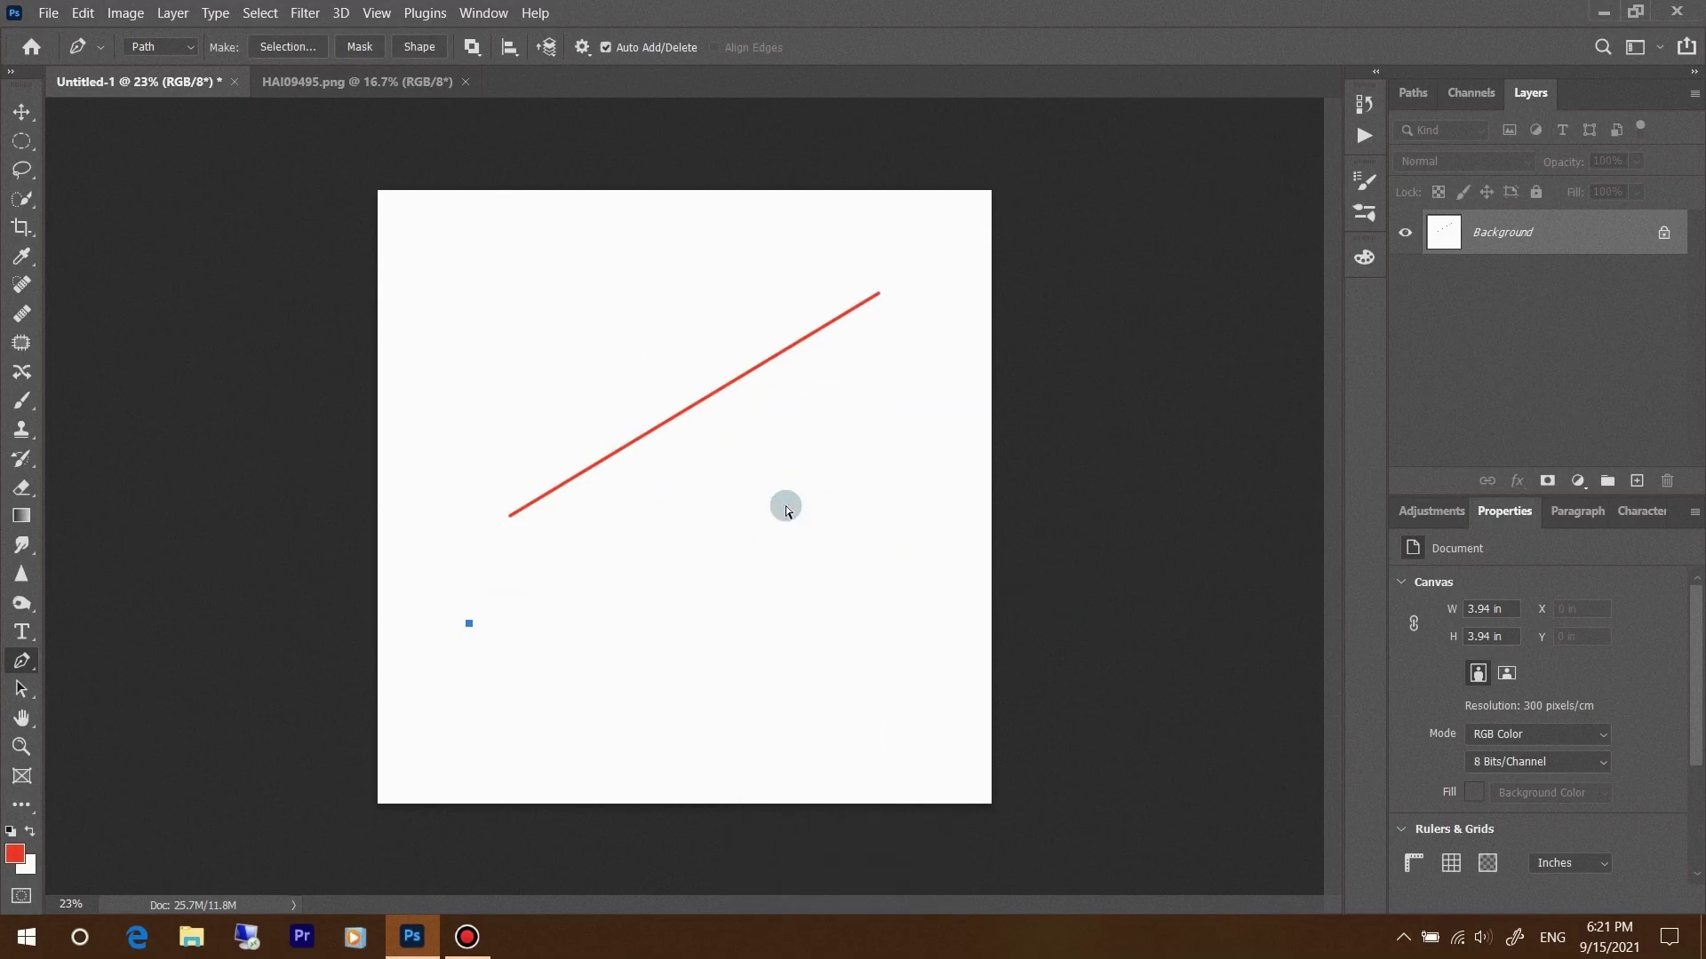
key(ctrl+z)
key(ctrl+z)
key(ctrl+z)
key(ctrl+z)
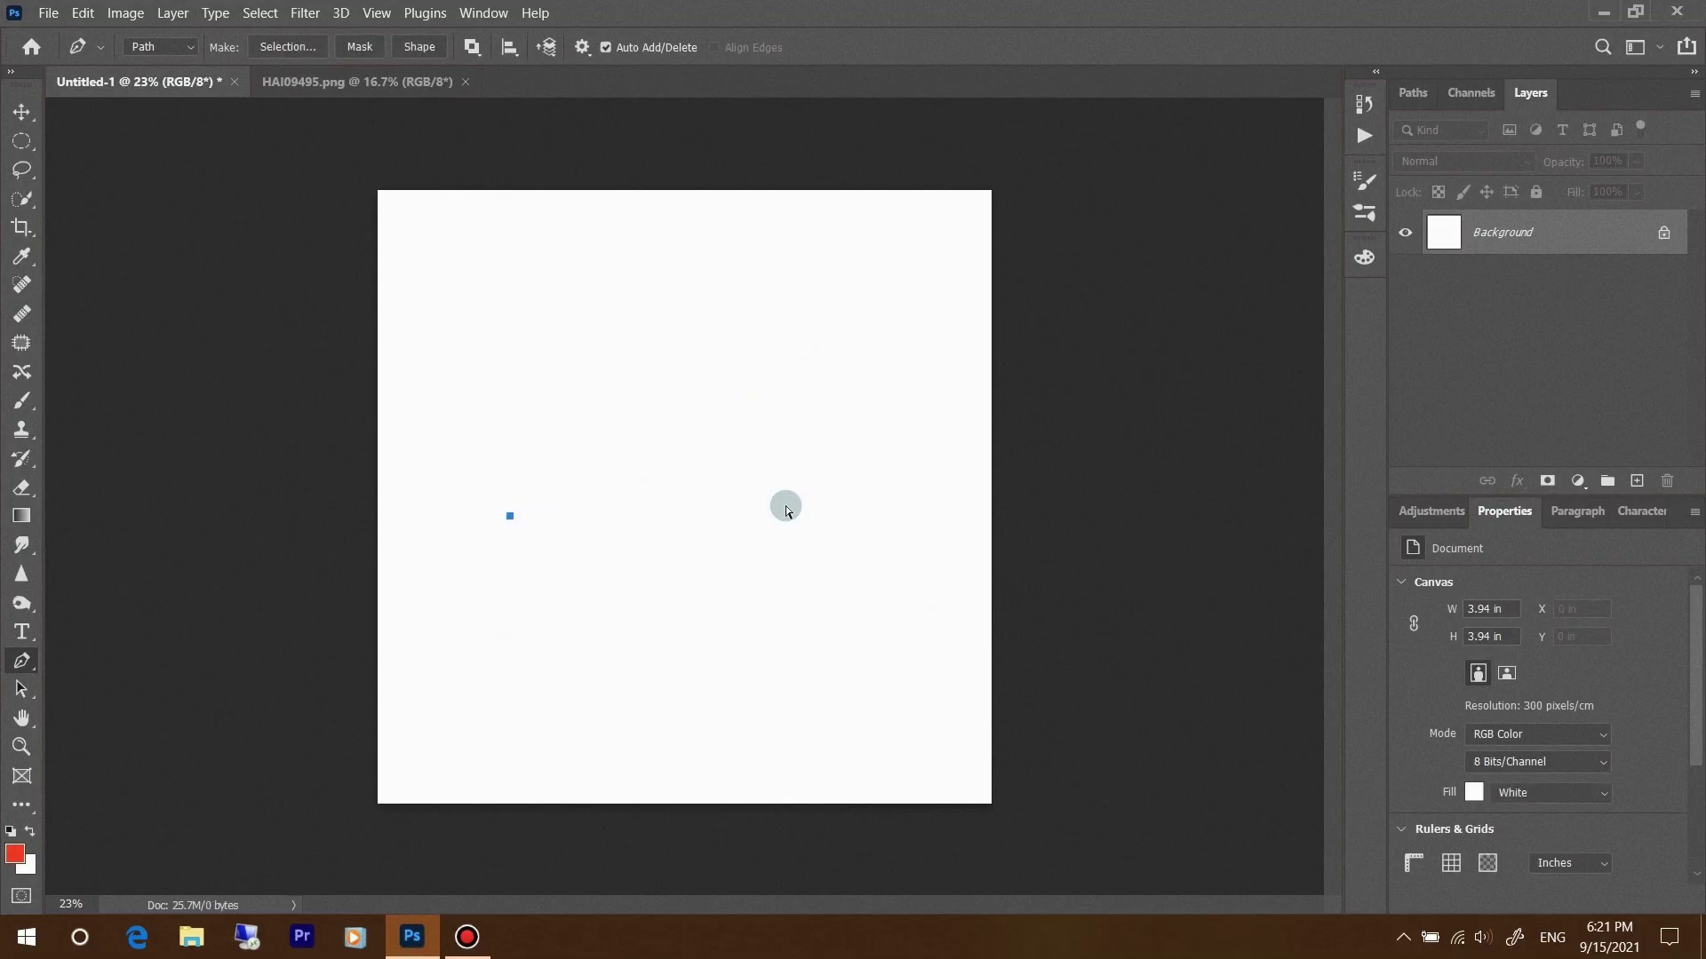
key(ctrl+z)
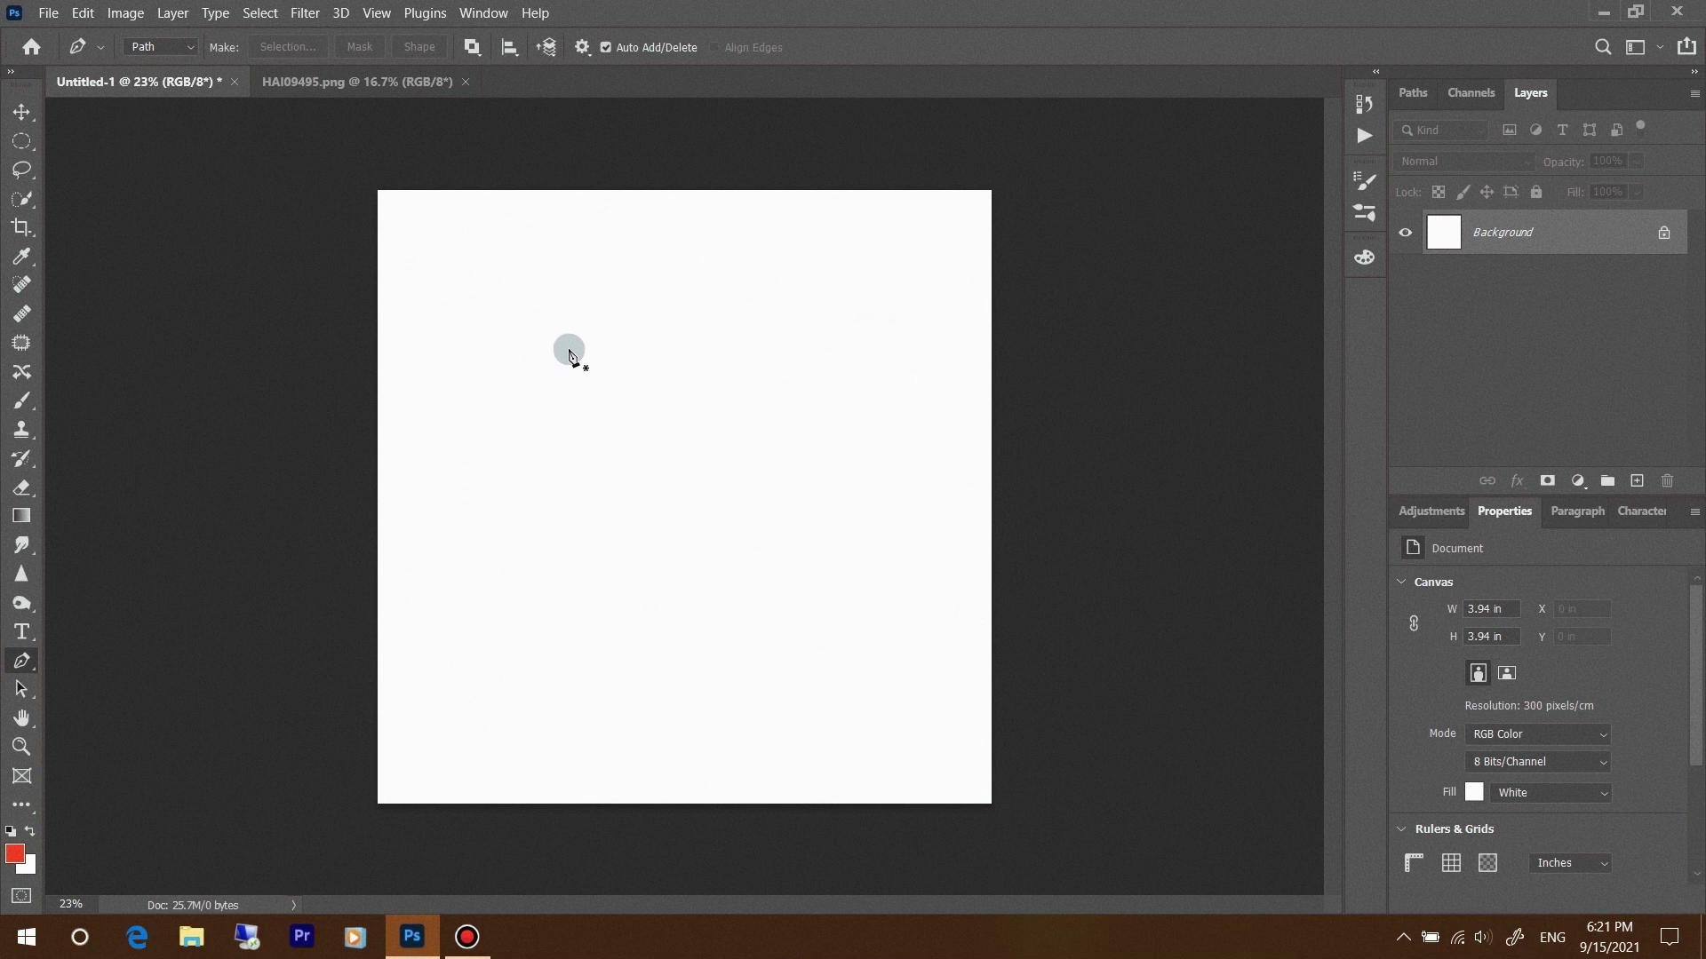
Draw a closed triangle path from three corner anchors on the canvas
click(569, 345)
click(576, 541)
click(833, 411)
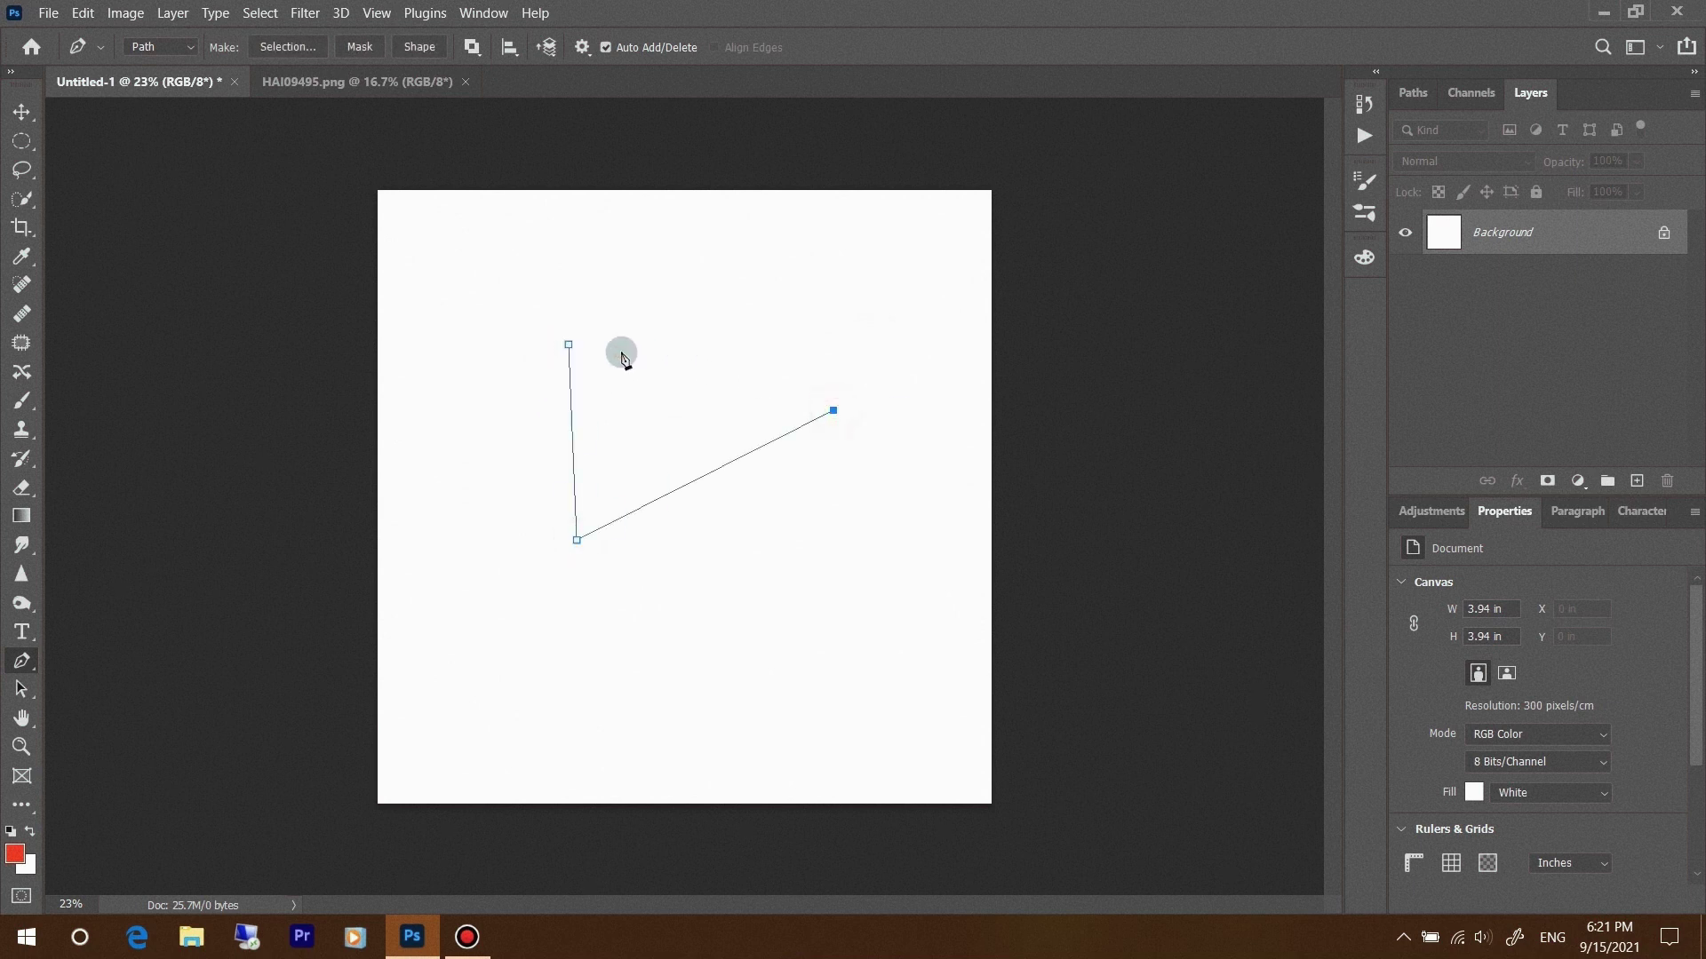
click(569, 344)
key(ctrl+z)
click(568, 345)
click(662, 367)
Try stroking the triangle path in red, then delete and restore the bare path
right_click(664, 368)
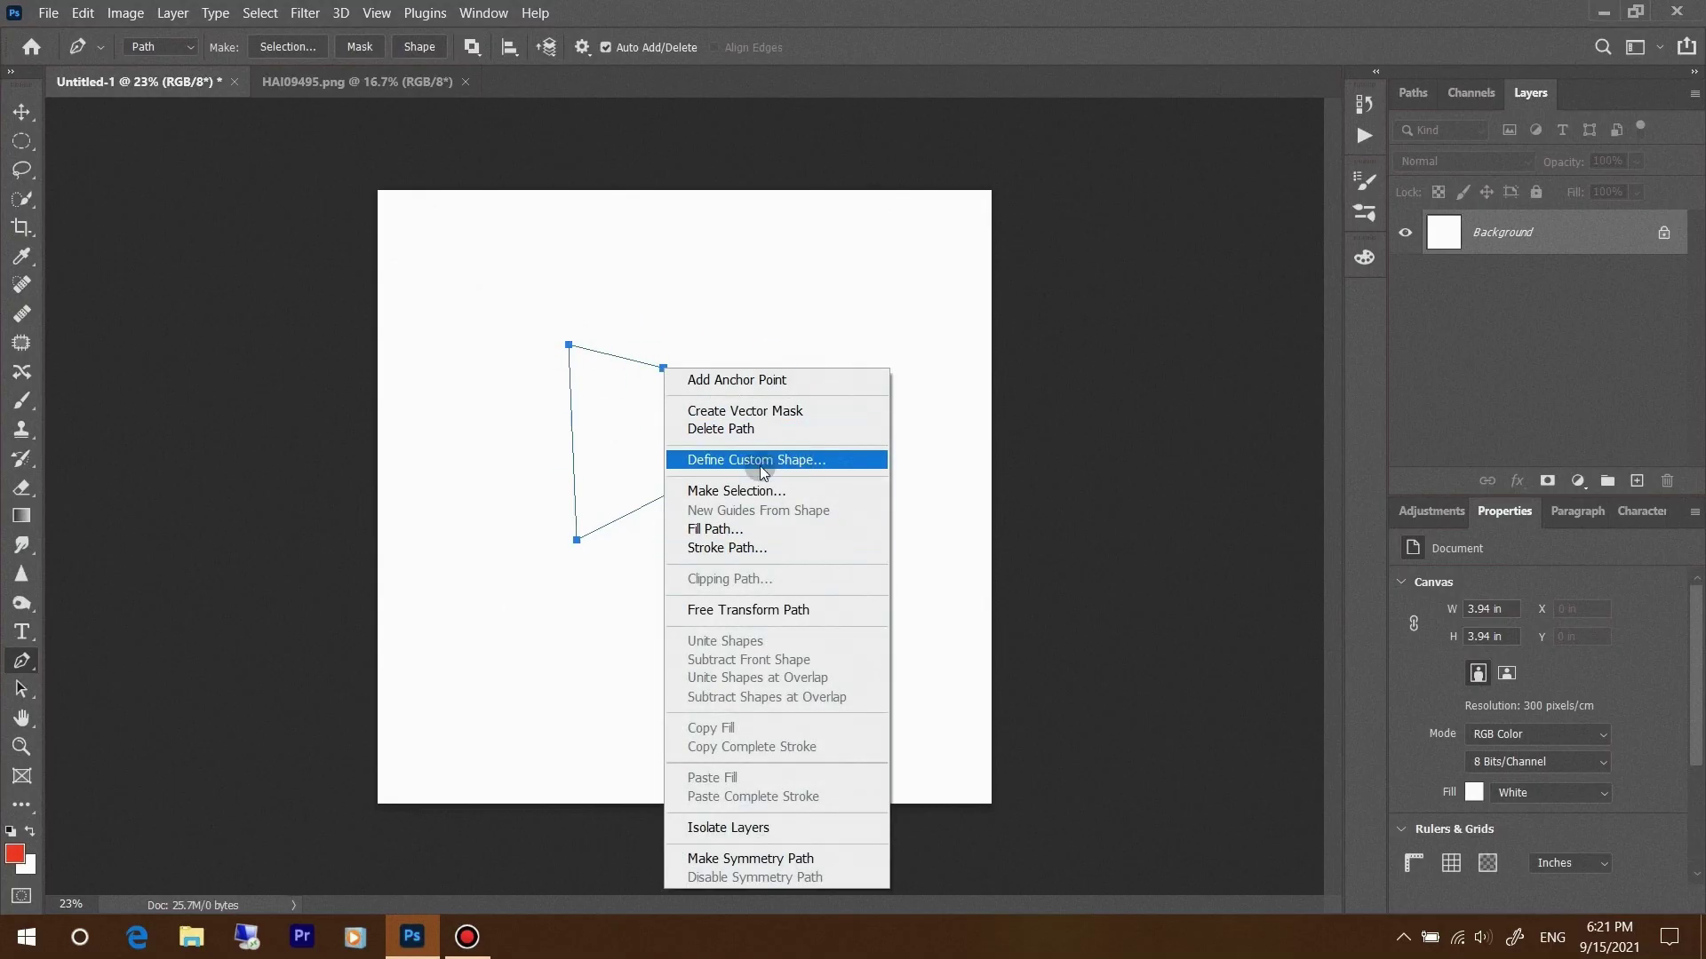
click(761, 549)
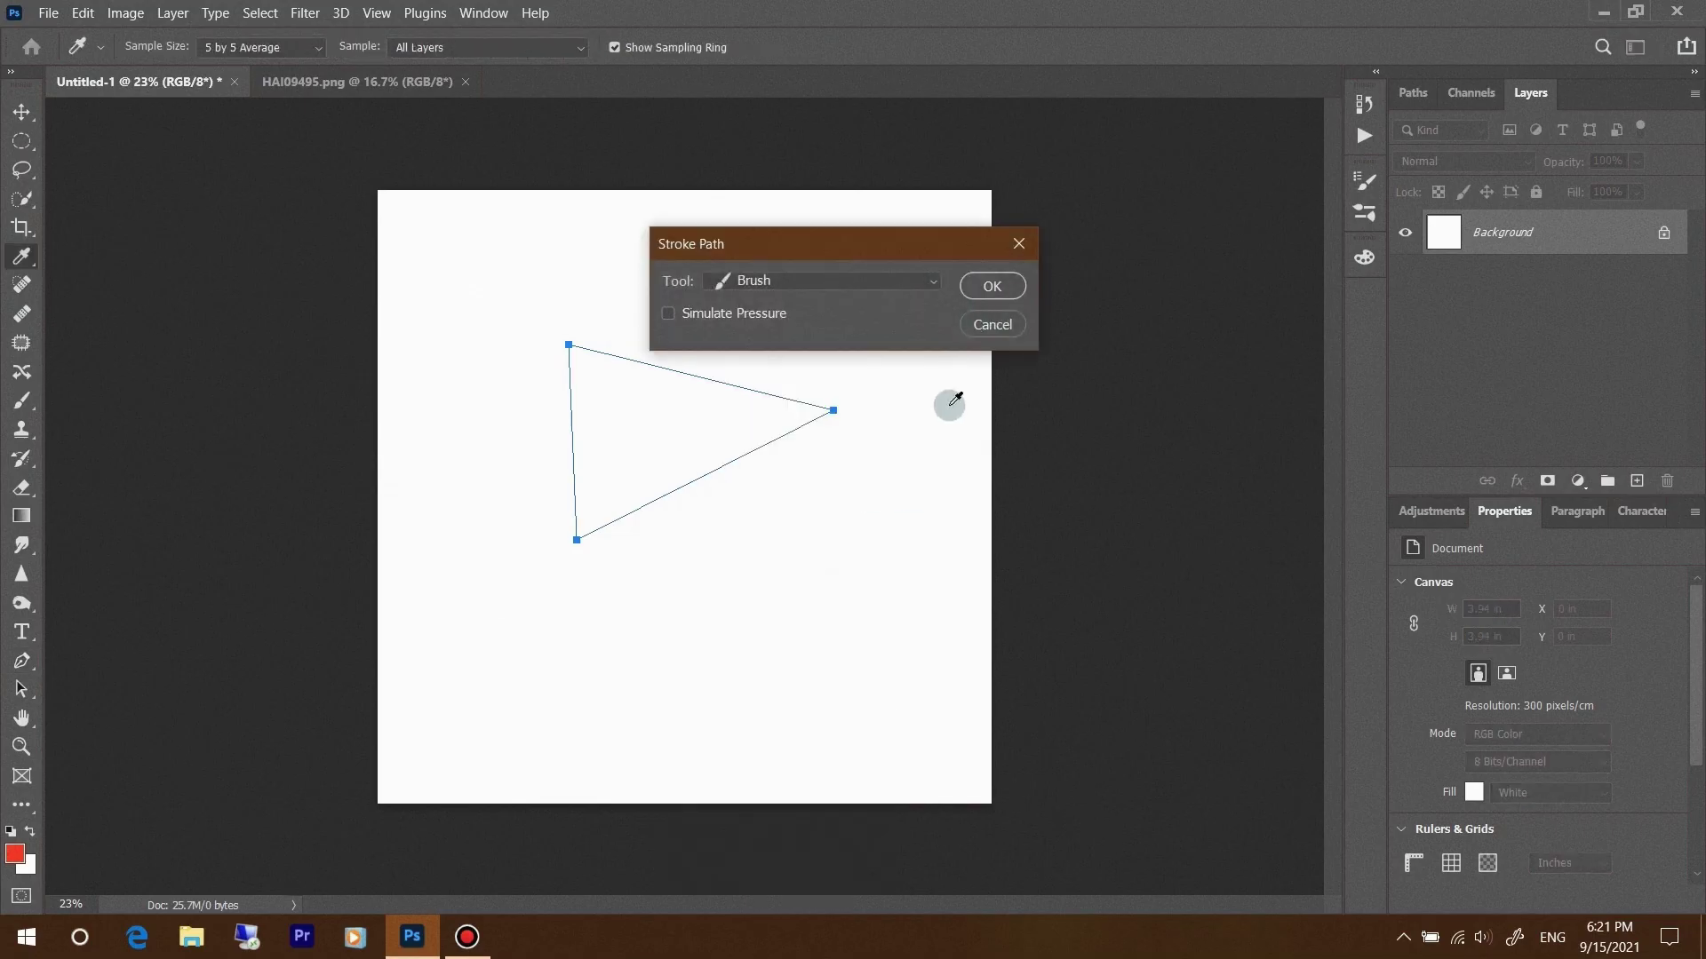
click(992, 290)
right_click(767, 392)
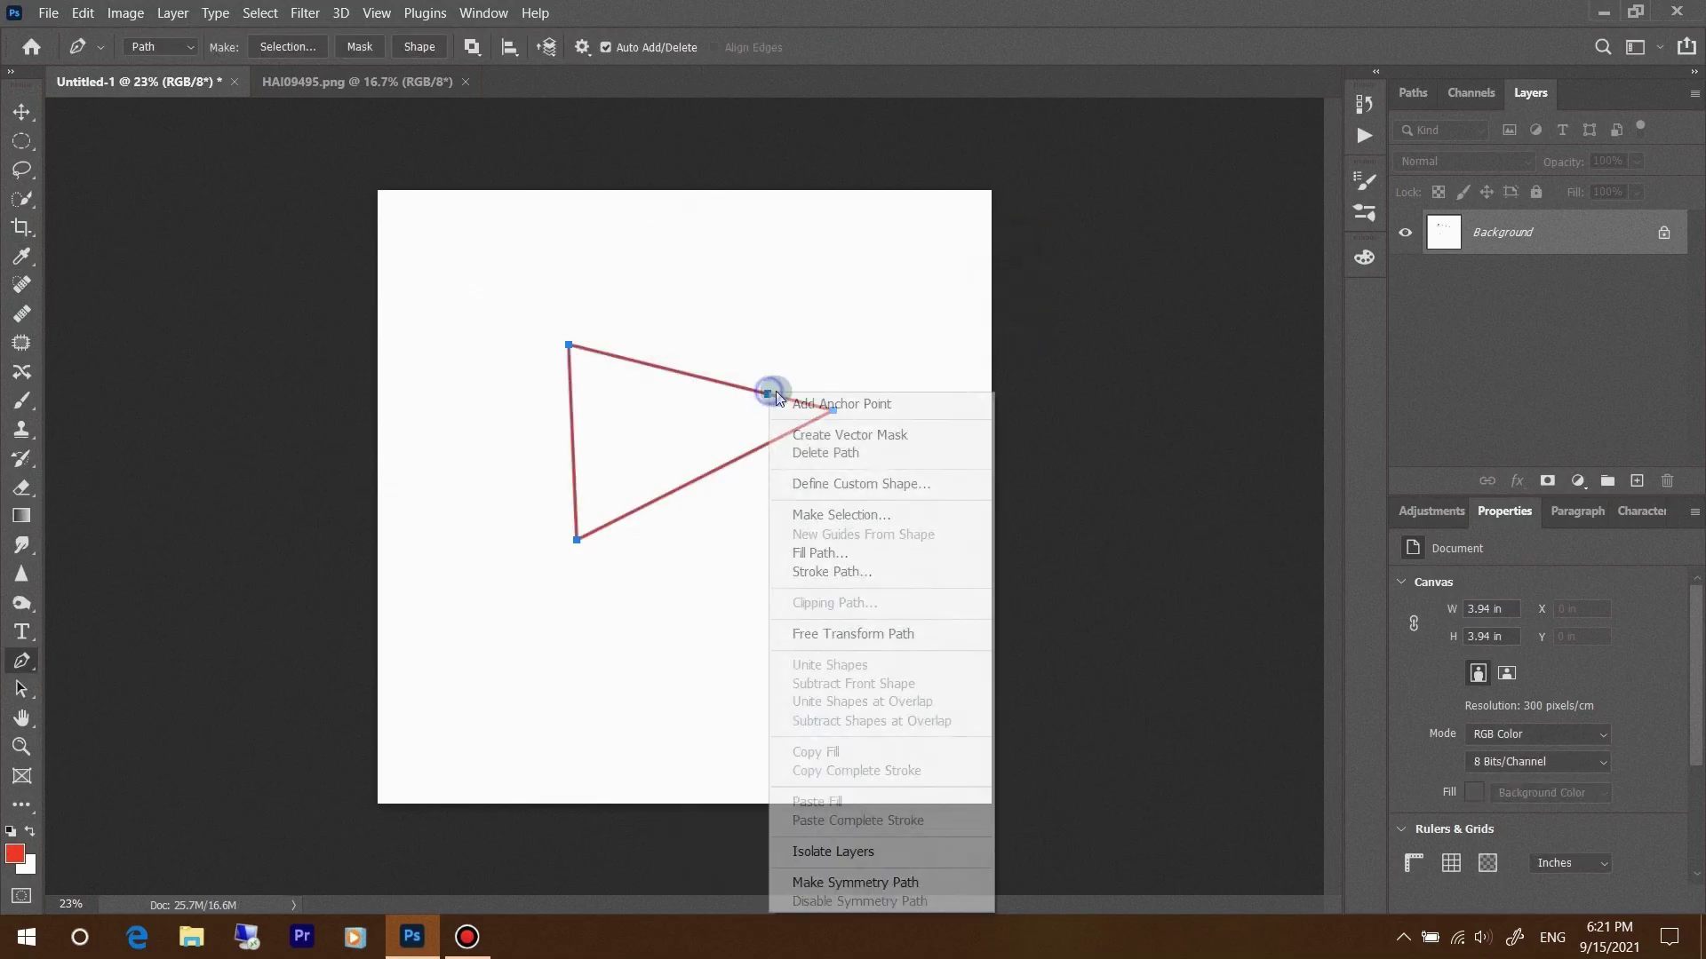
click(849, 454)
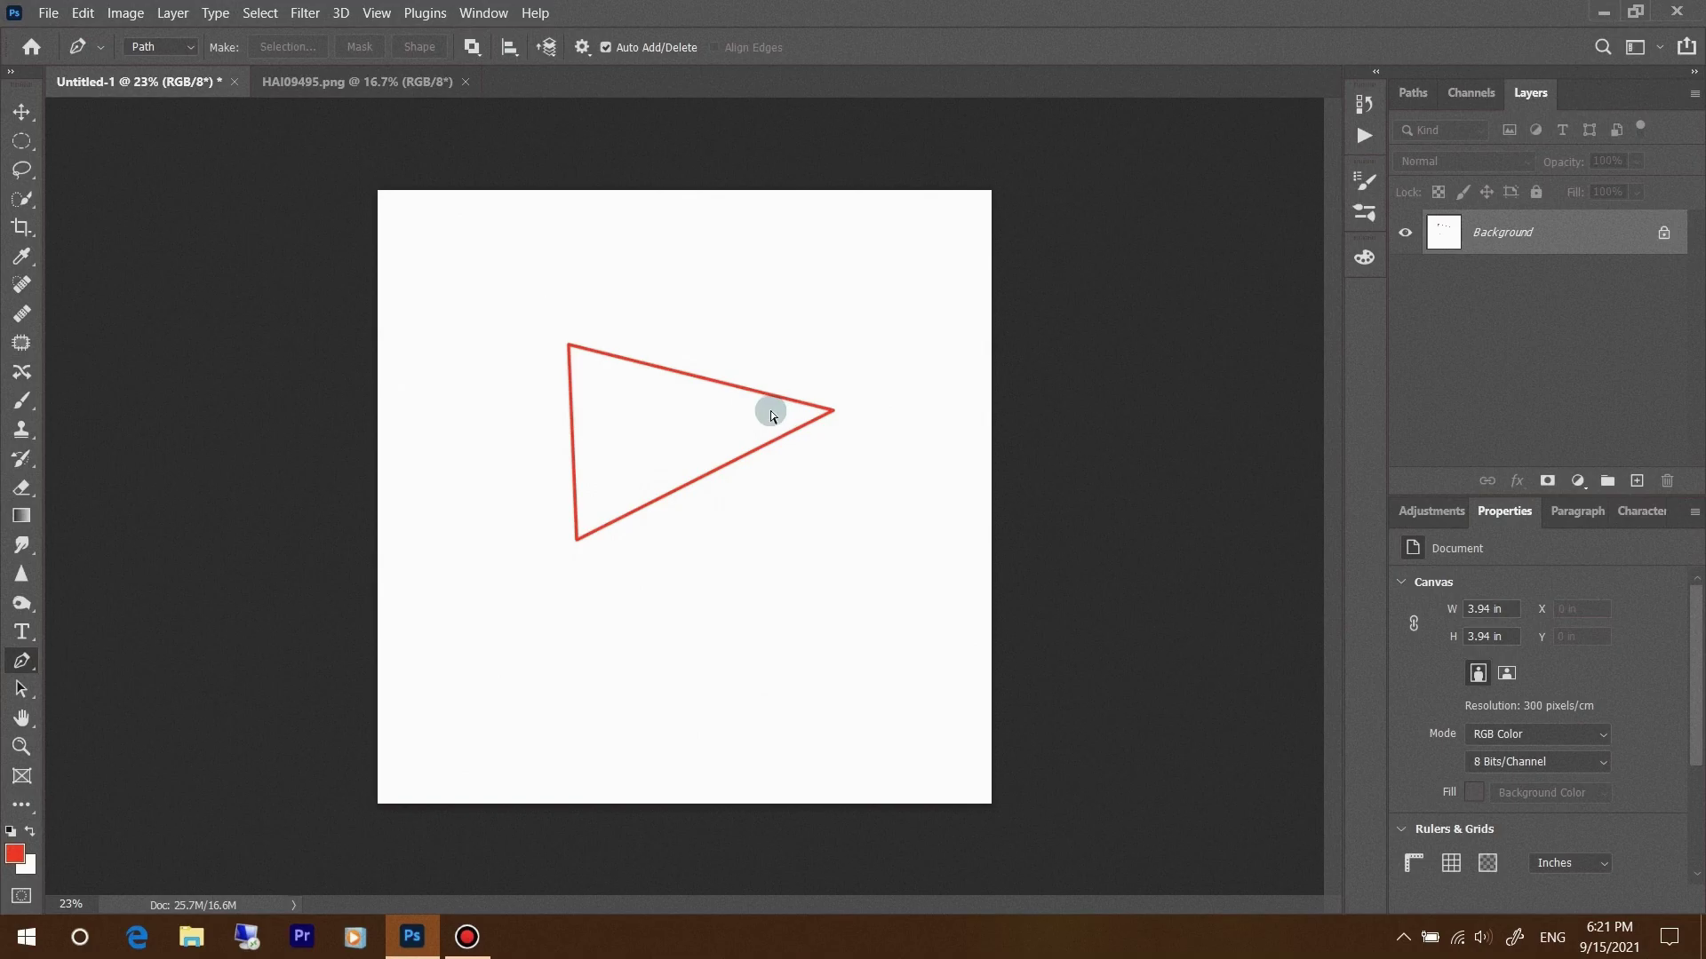
key(ctrl+z)
key(ctrl+z)
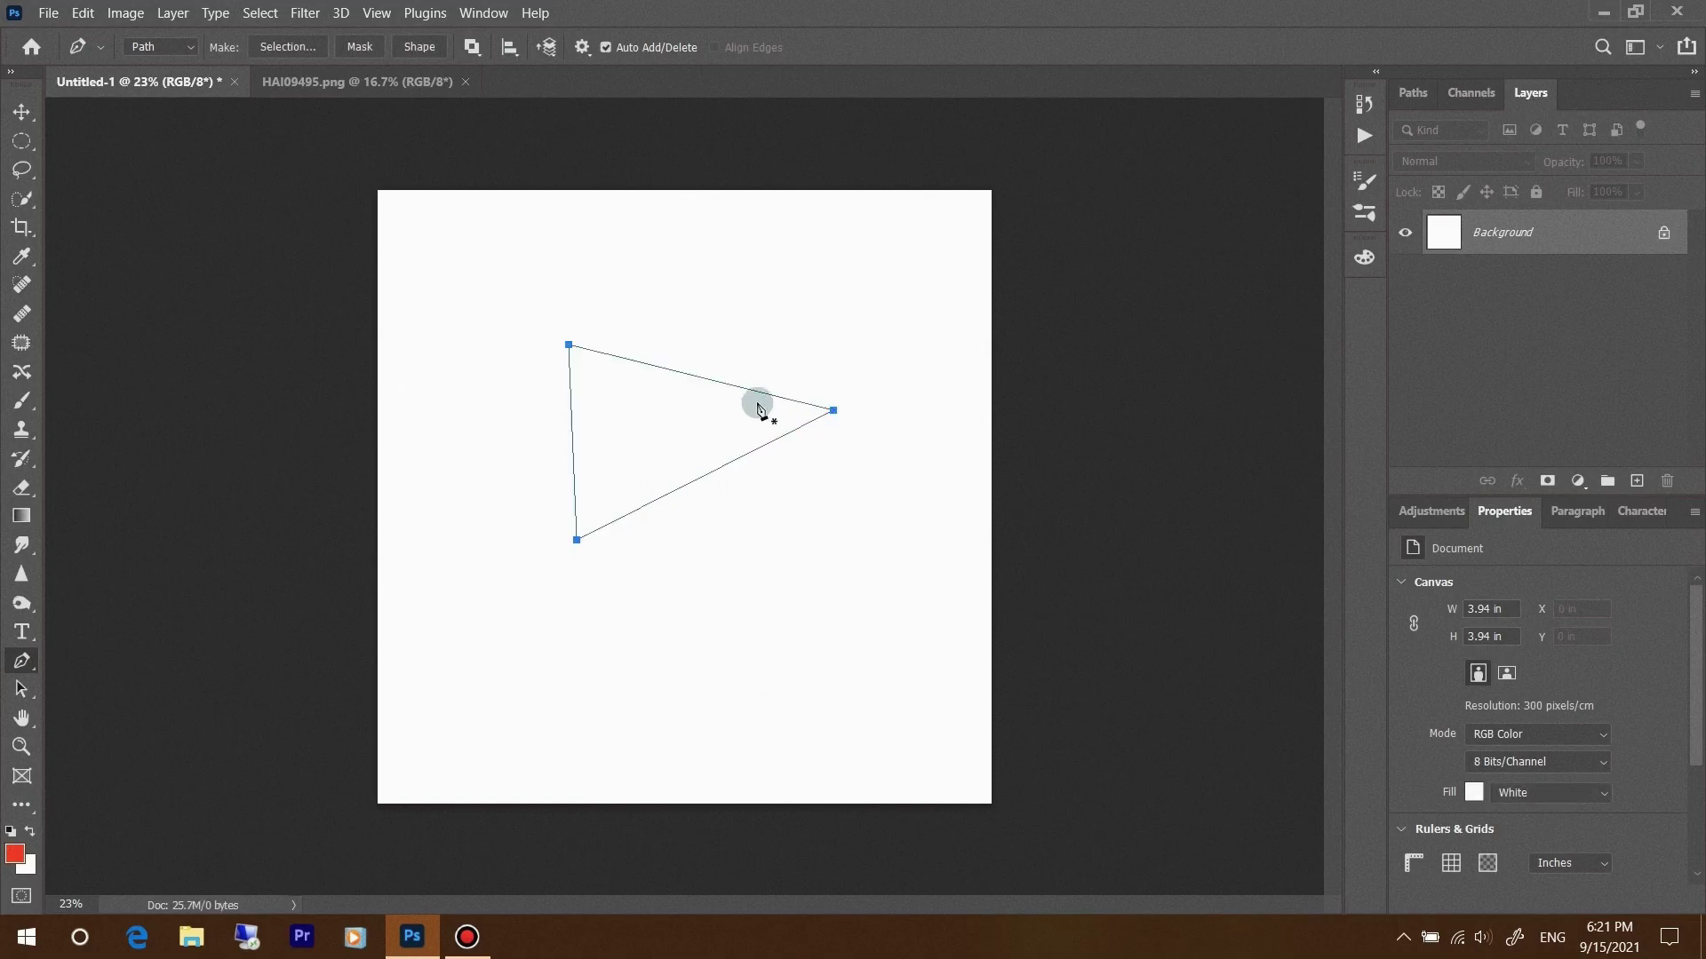
Fill the triangle path with a custom bright green colour (#66eb05)
right_click(763, 393)
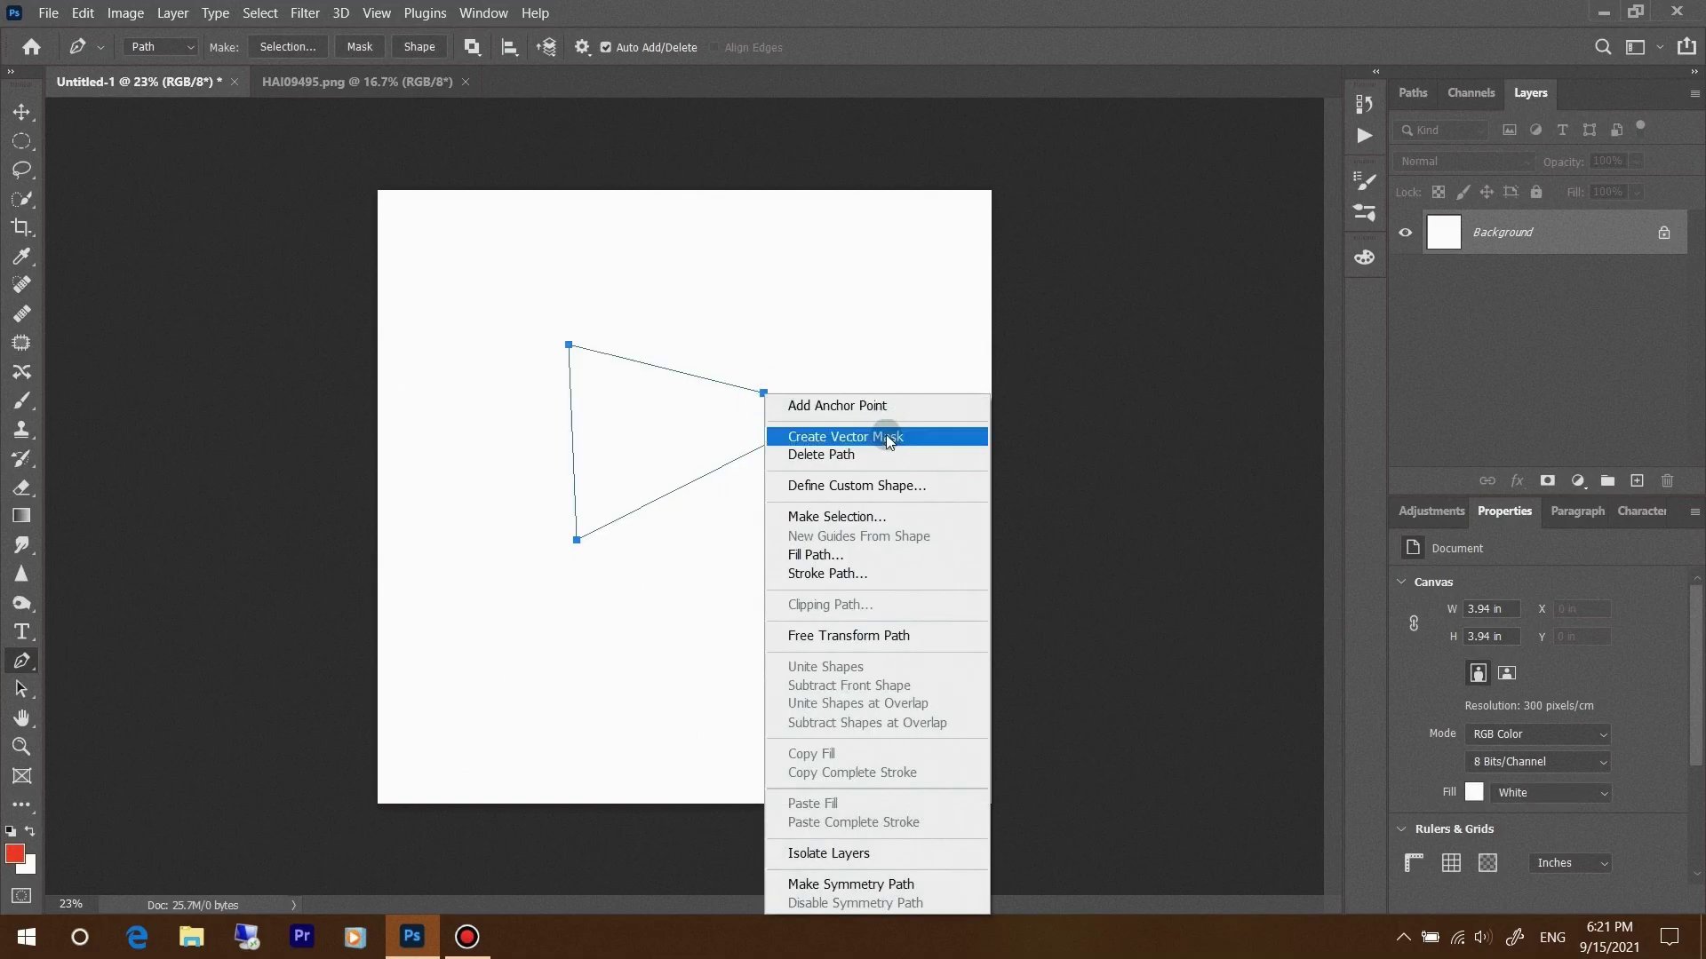
click(841, 555)
click(882, 222)
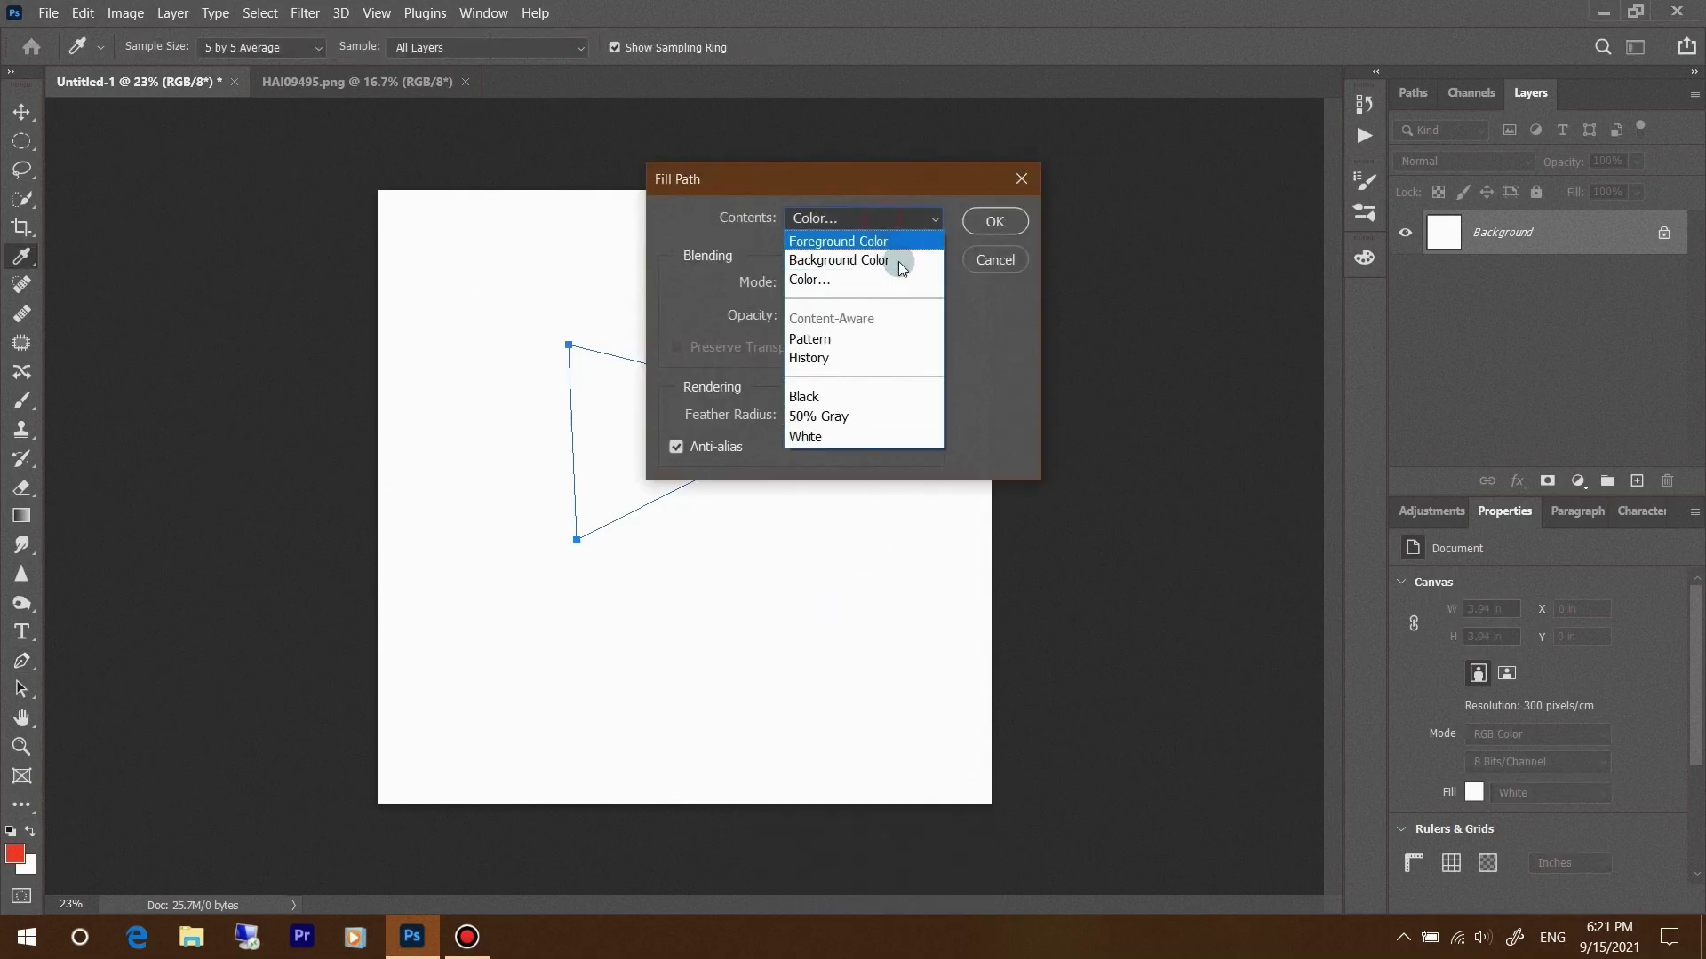
click(835, 282)
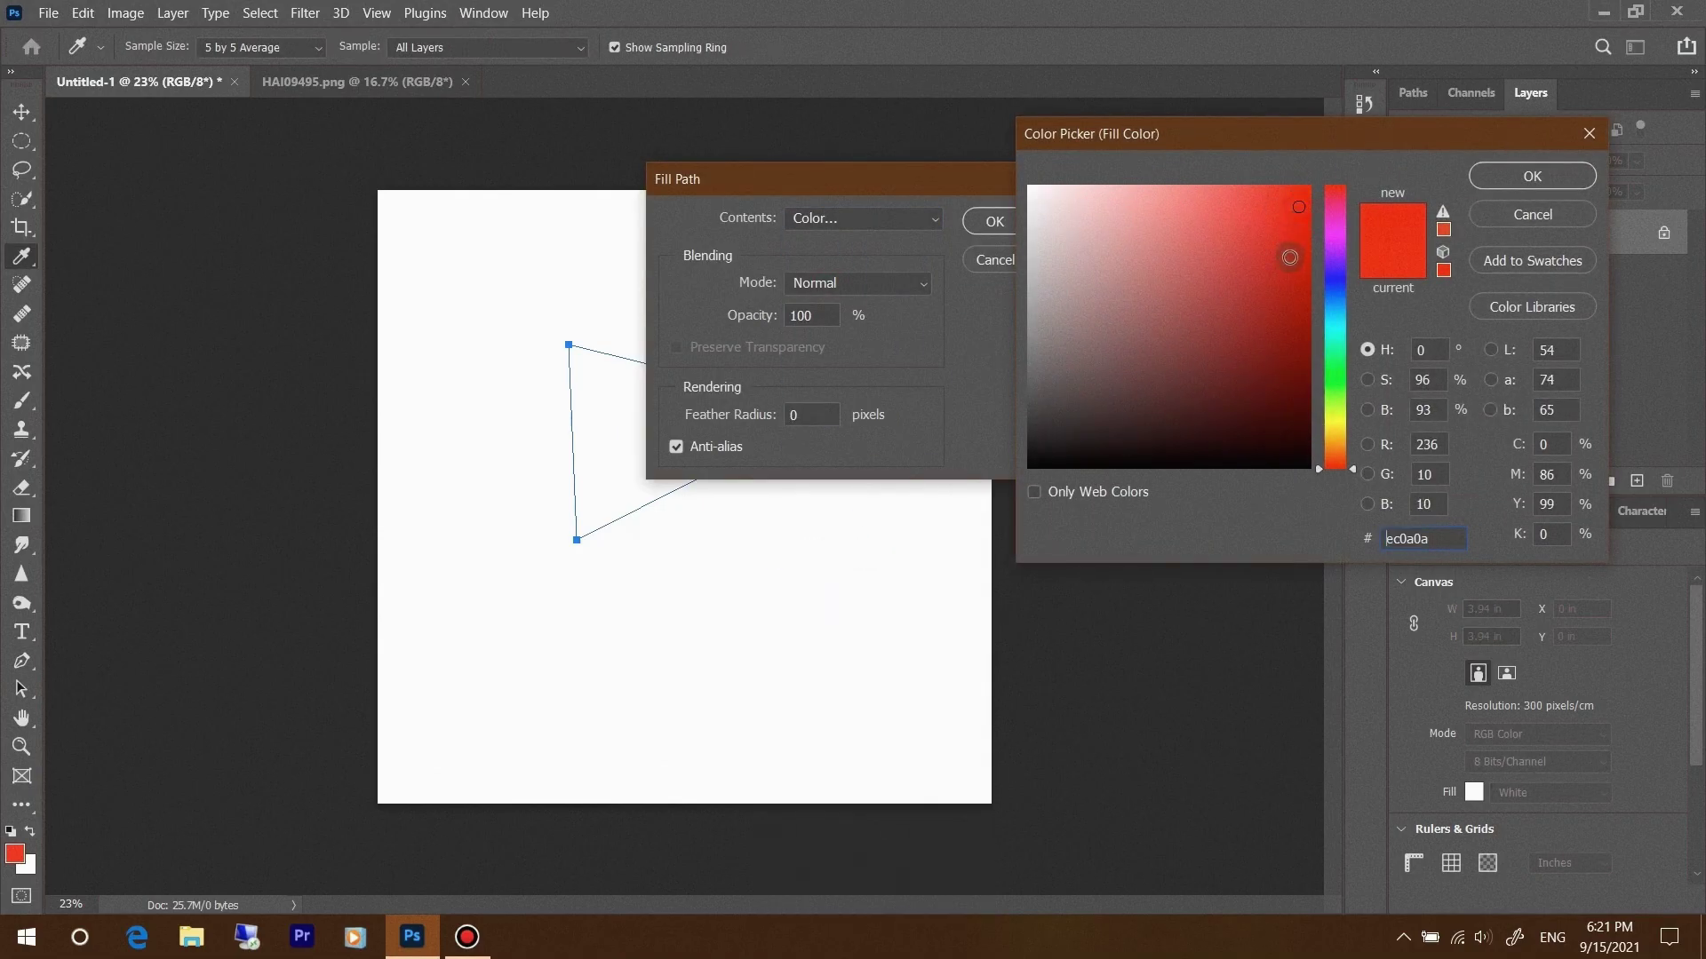
drag(1299, 206, 1291, 206)
drag(1338, 419, 1340, 377)
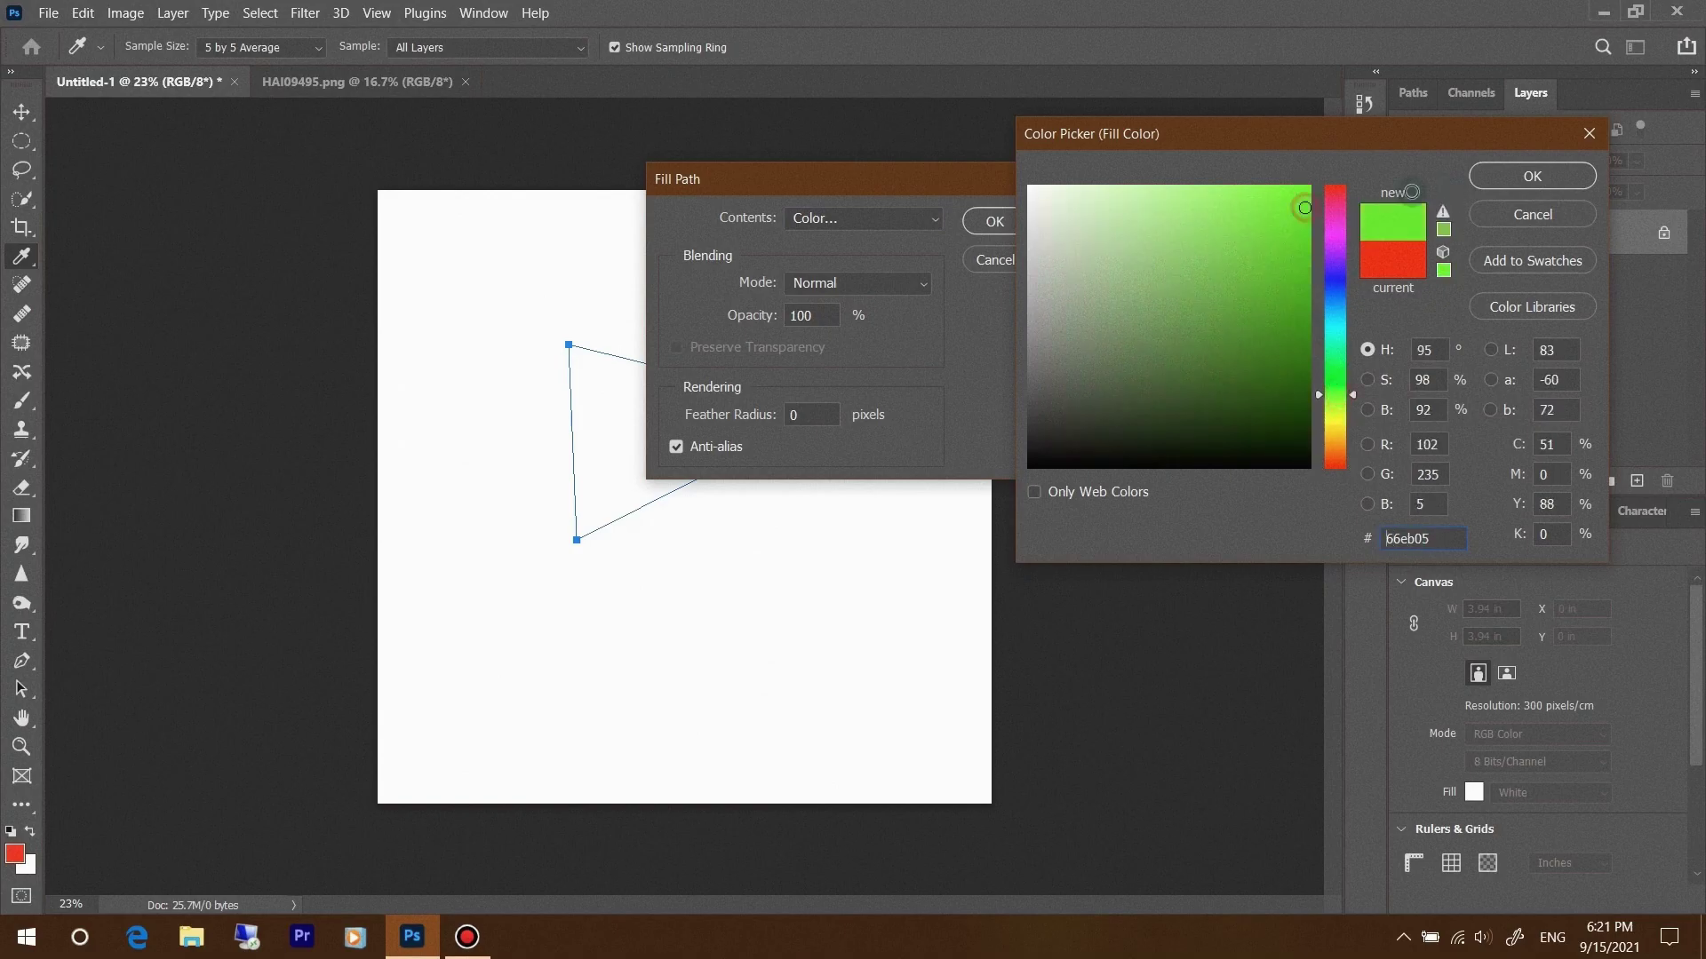
click(1533, 176)
click(992, 222)
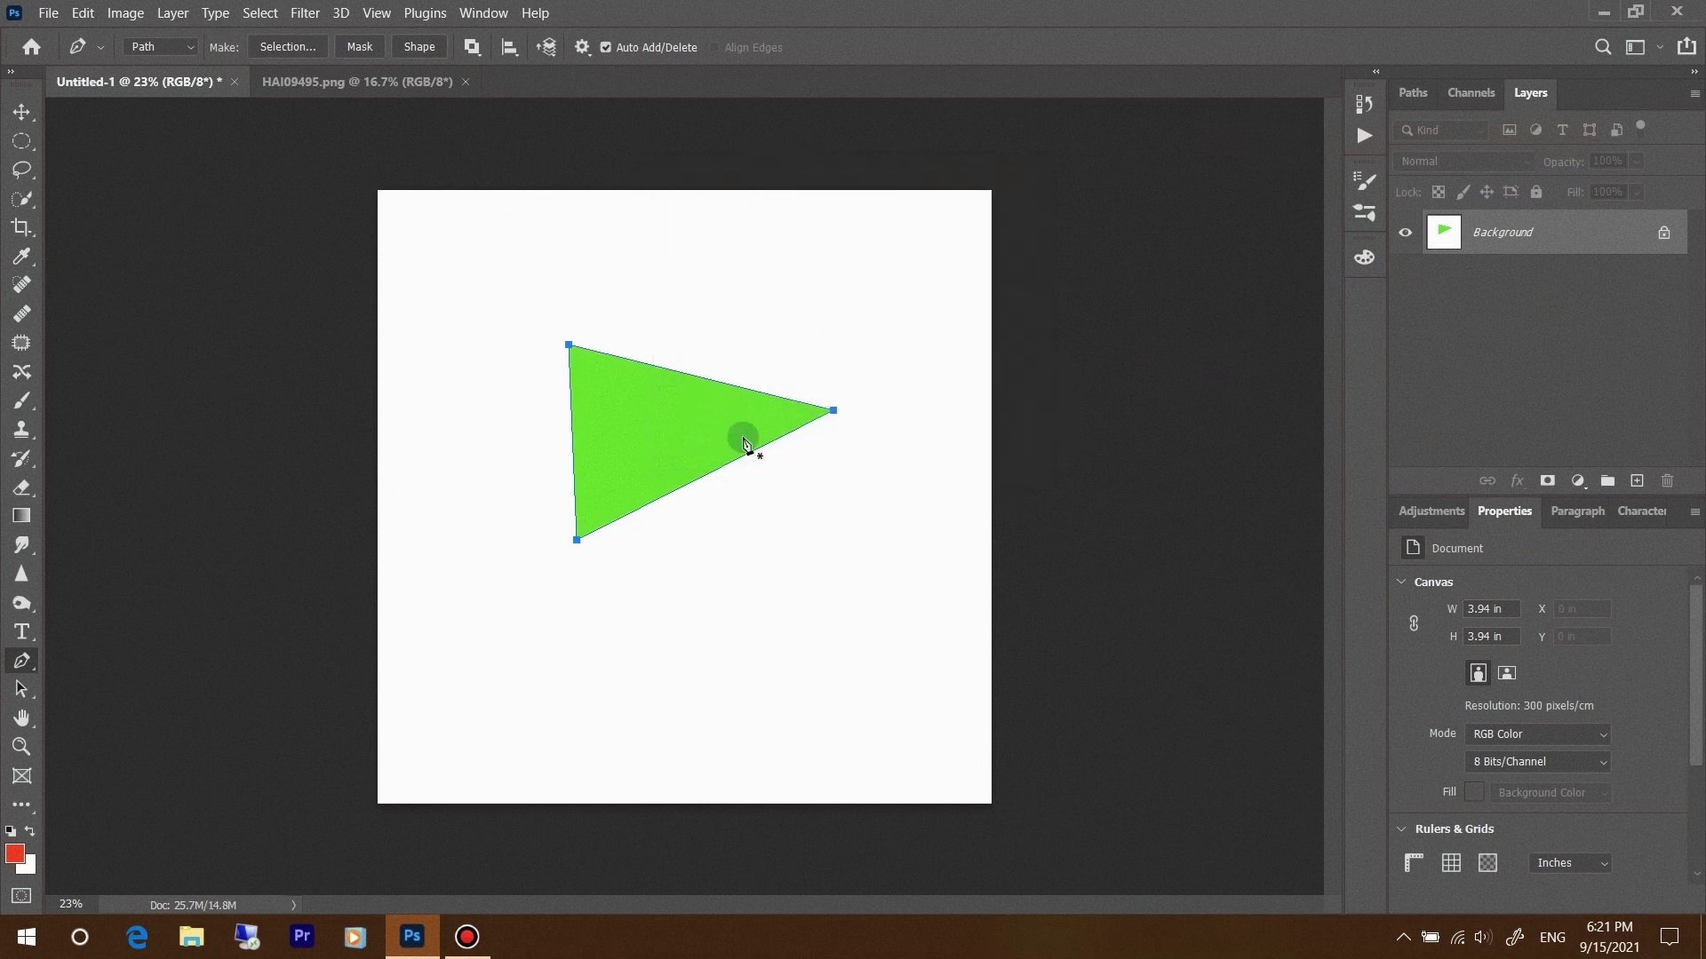
Undo the previous edits and draw a new closed five-anchor path
key(ctrl+z)
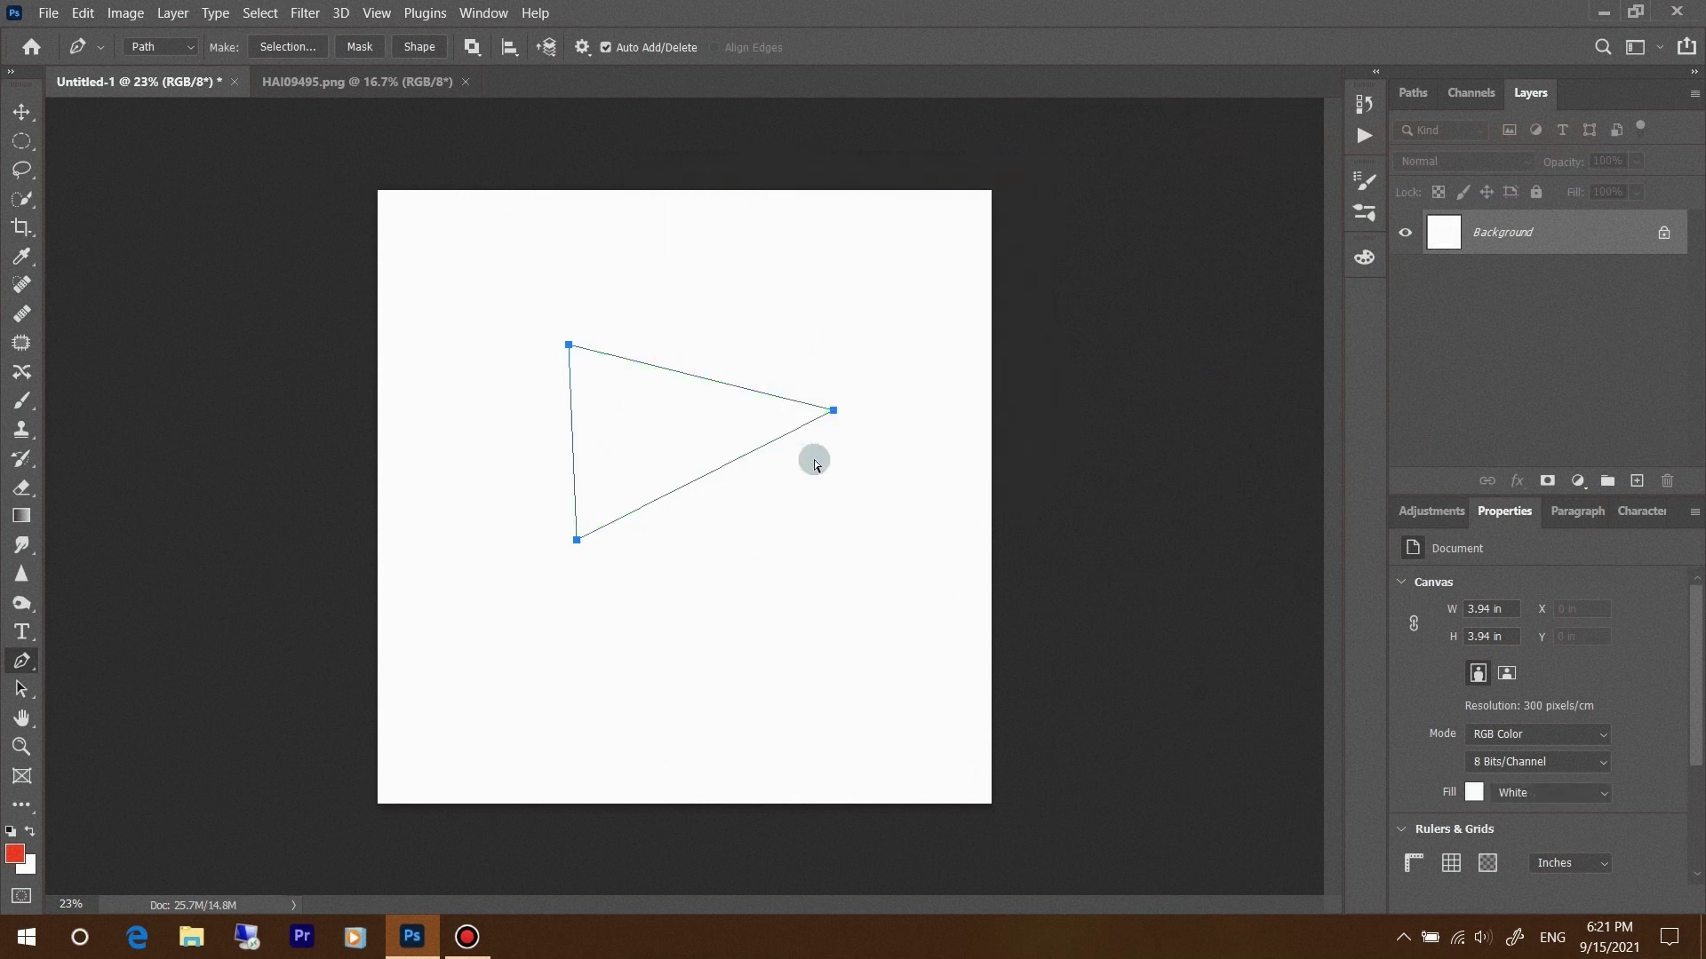
key(ctrl+z)
key(ctrl+z)
key(ctrl+z)
key(ctrl+z)
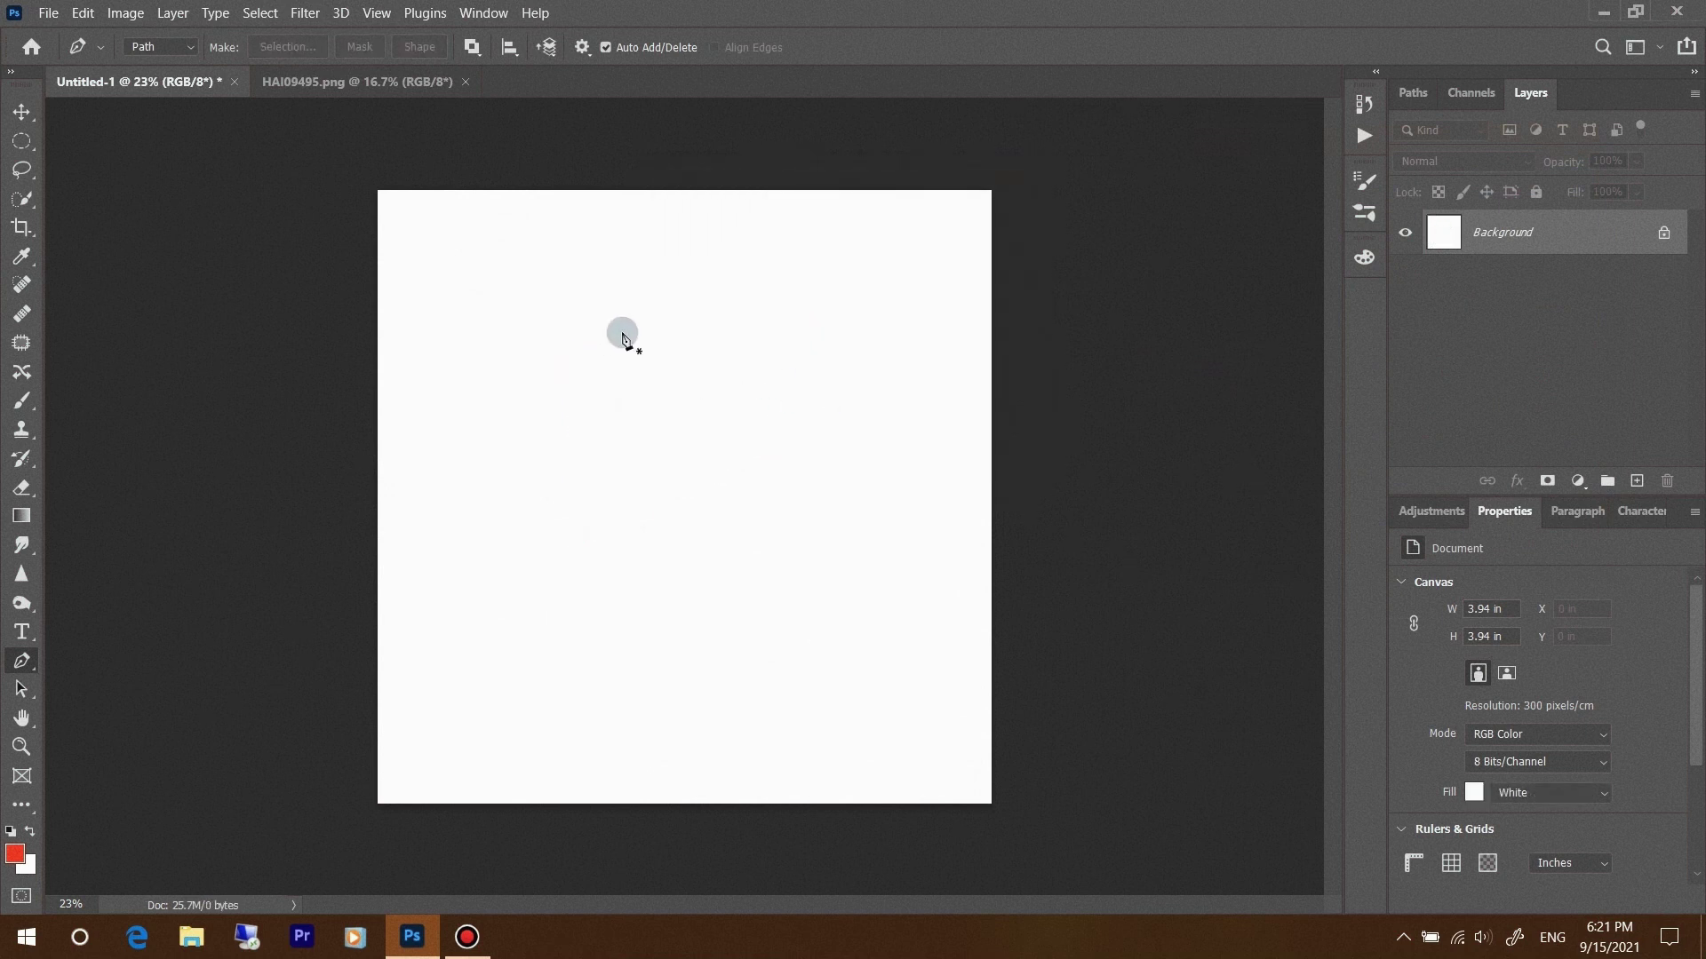
click(640, 321)
click(505, 434)
click(630, 593)
click(776, 404)
click(802, 272)
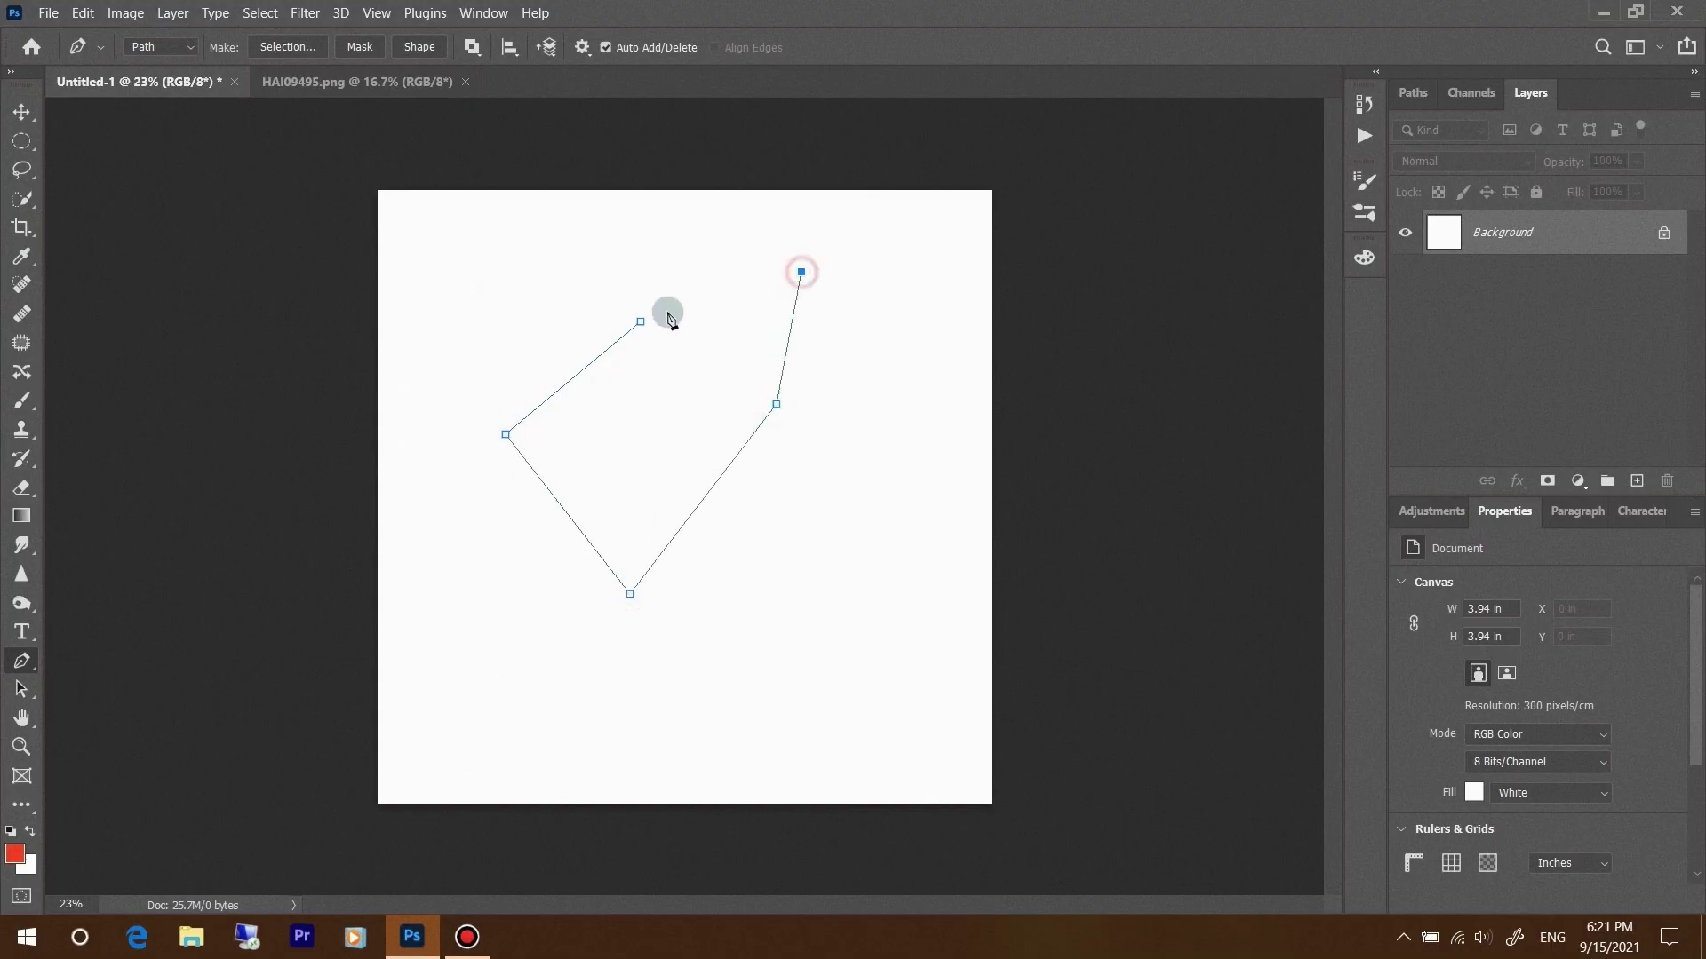
click(641, 322)
Fill the new closed path with green, then undo the fill and its anchors
right_click(744, 388)
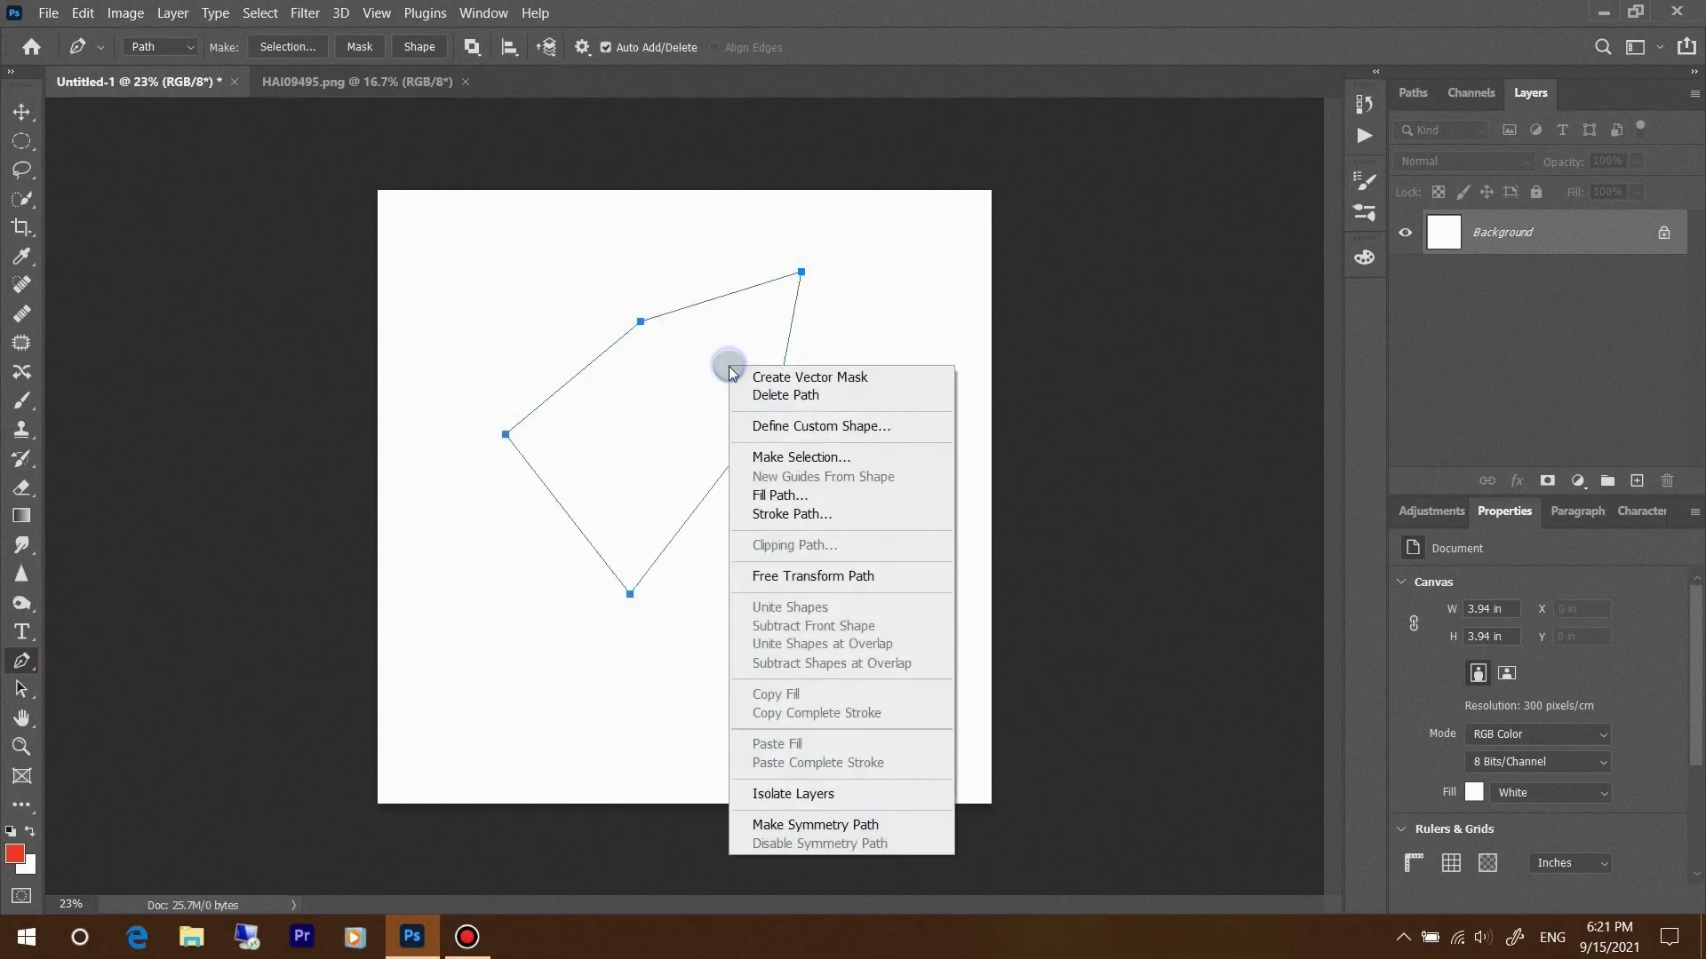
click(806, 496)
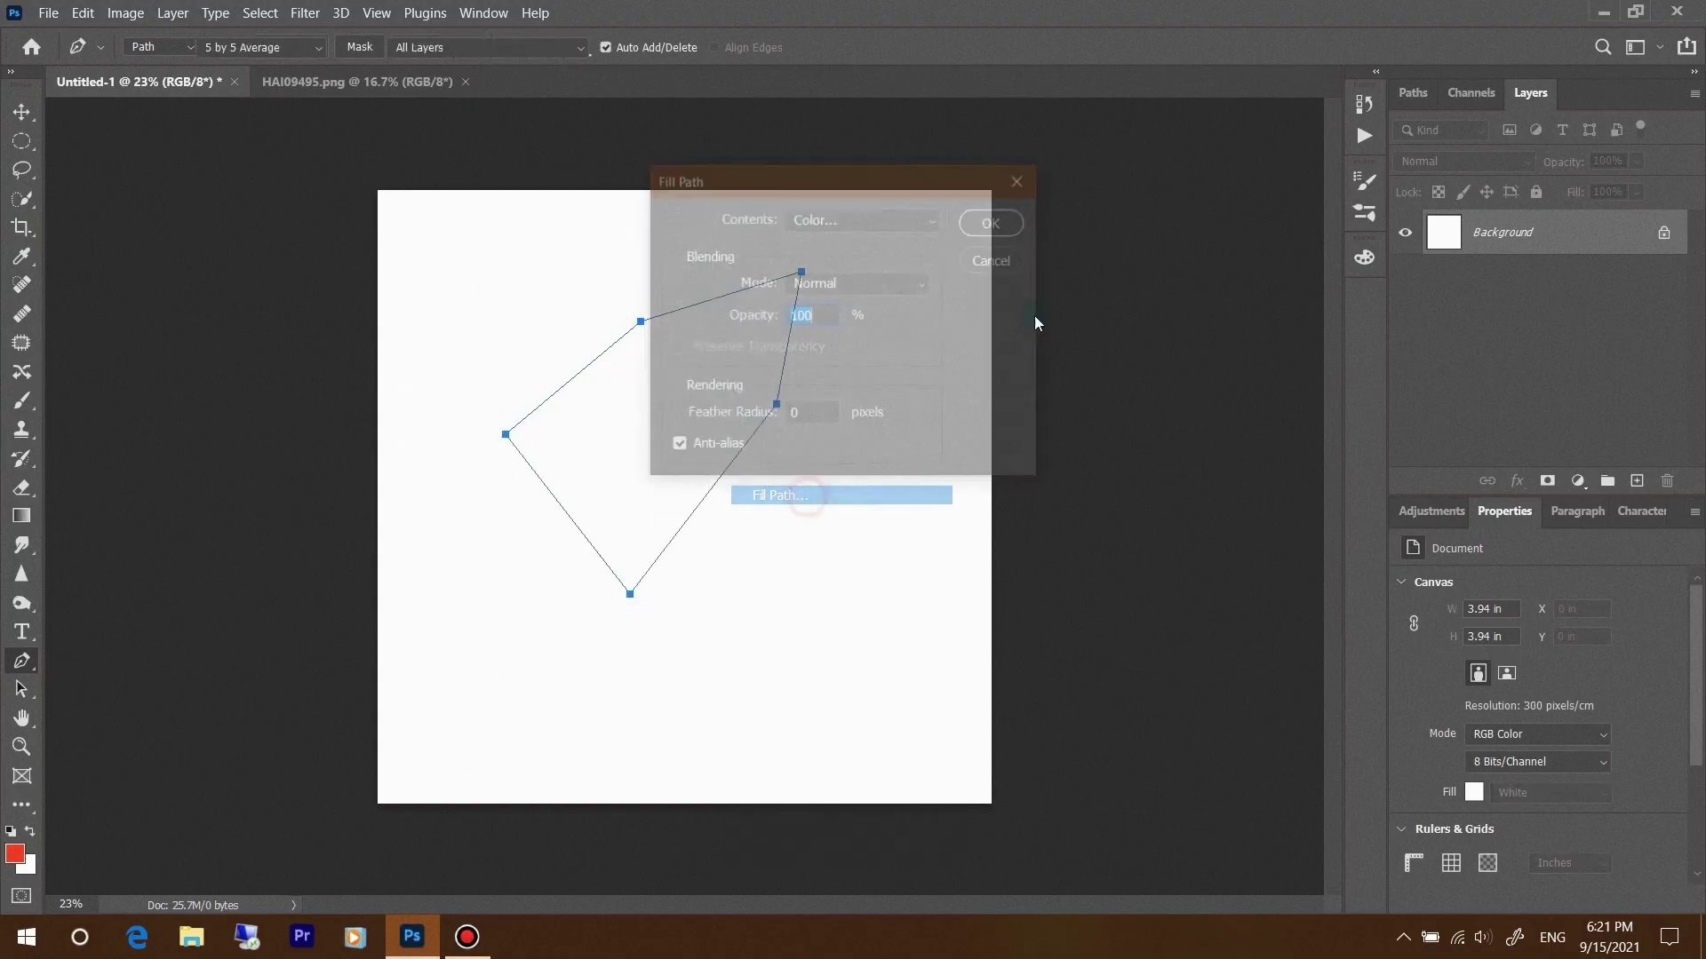
click(992, 224)
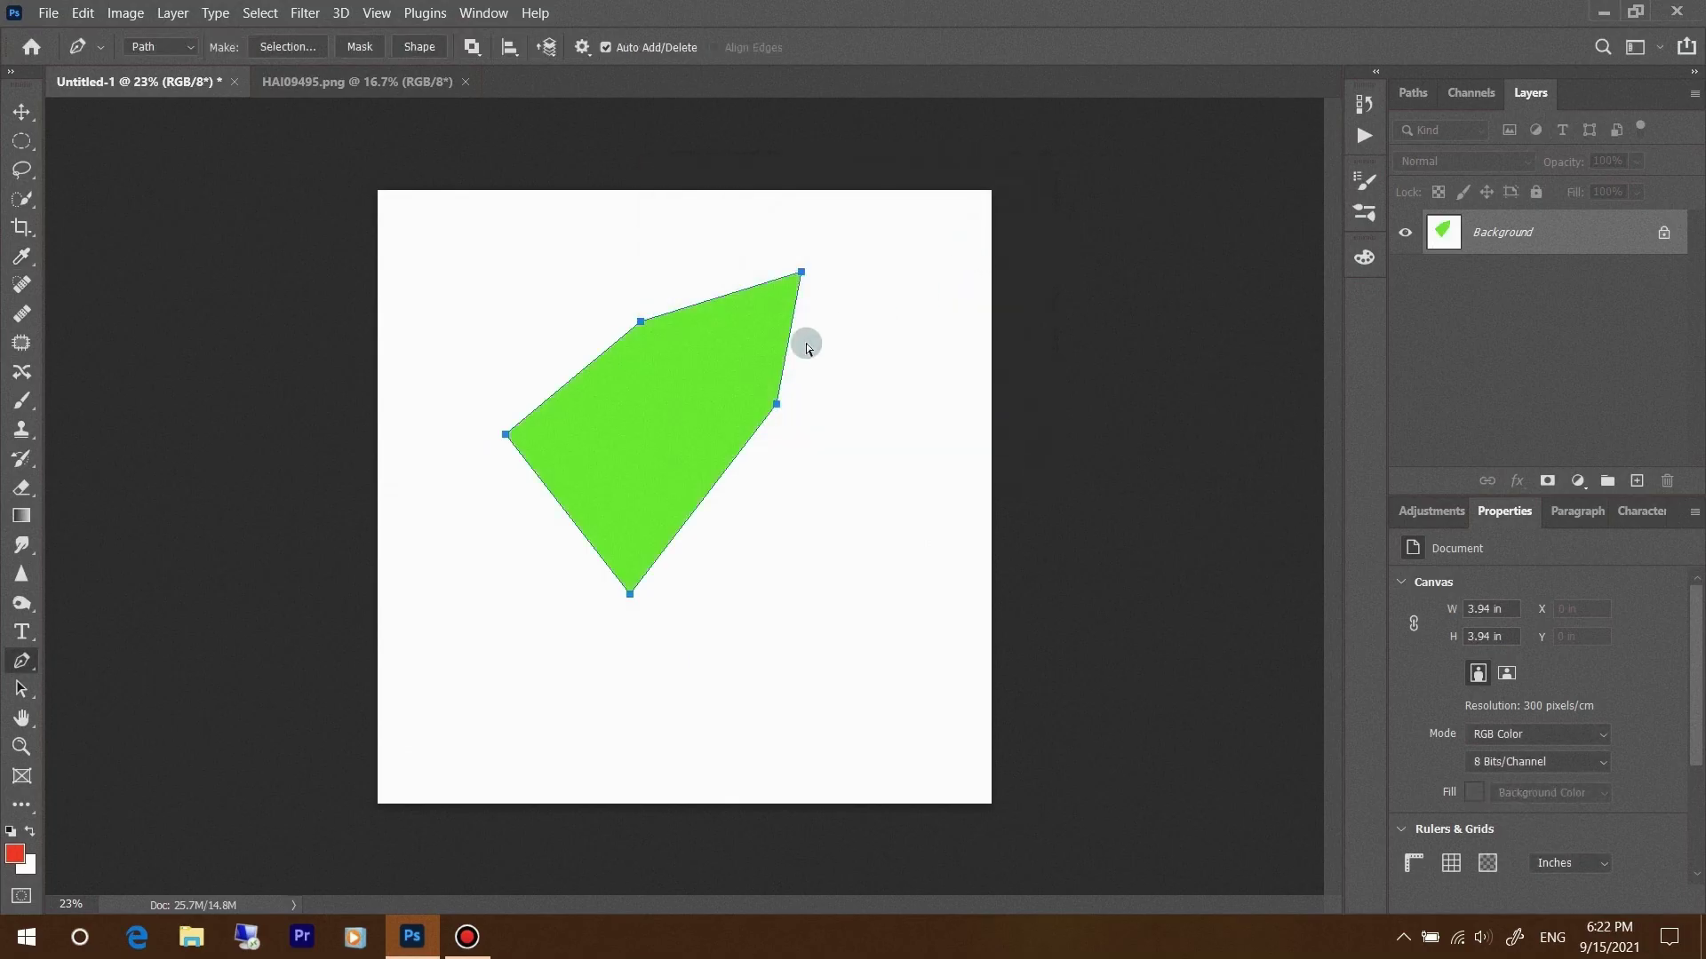
key(ctrl+z)
key(ctrl+z)
key(ctrl+z)
key(ctrl+z)
key(ctrl+z)
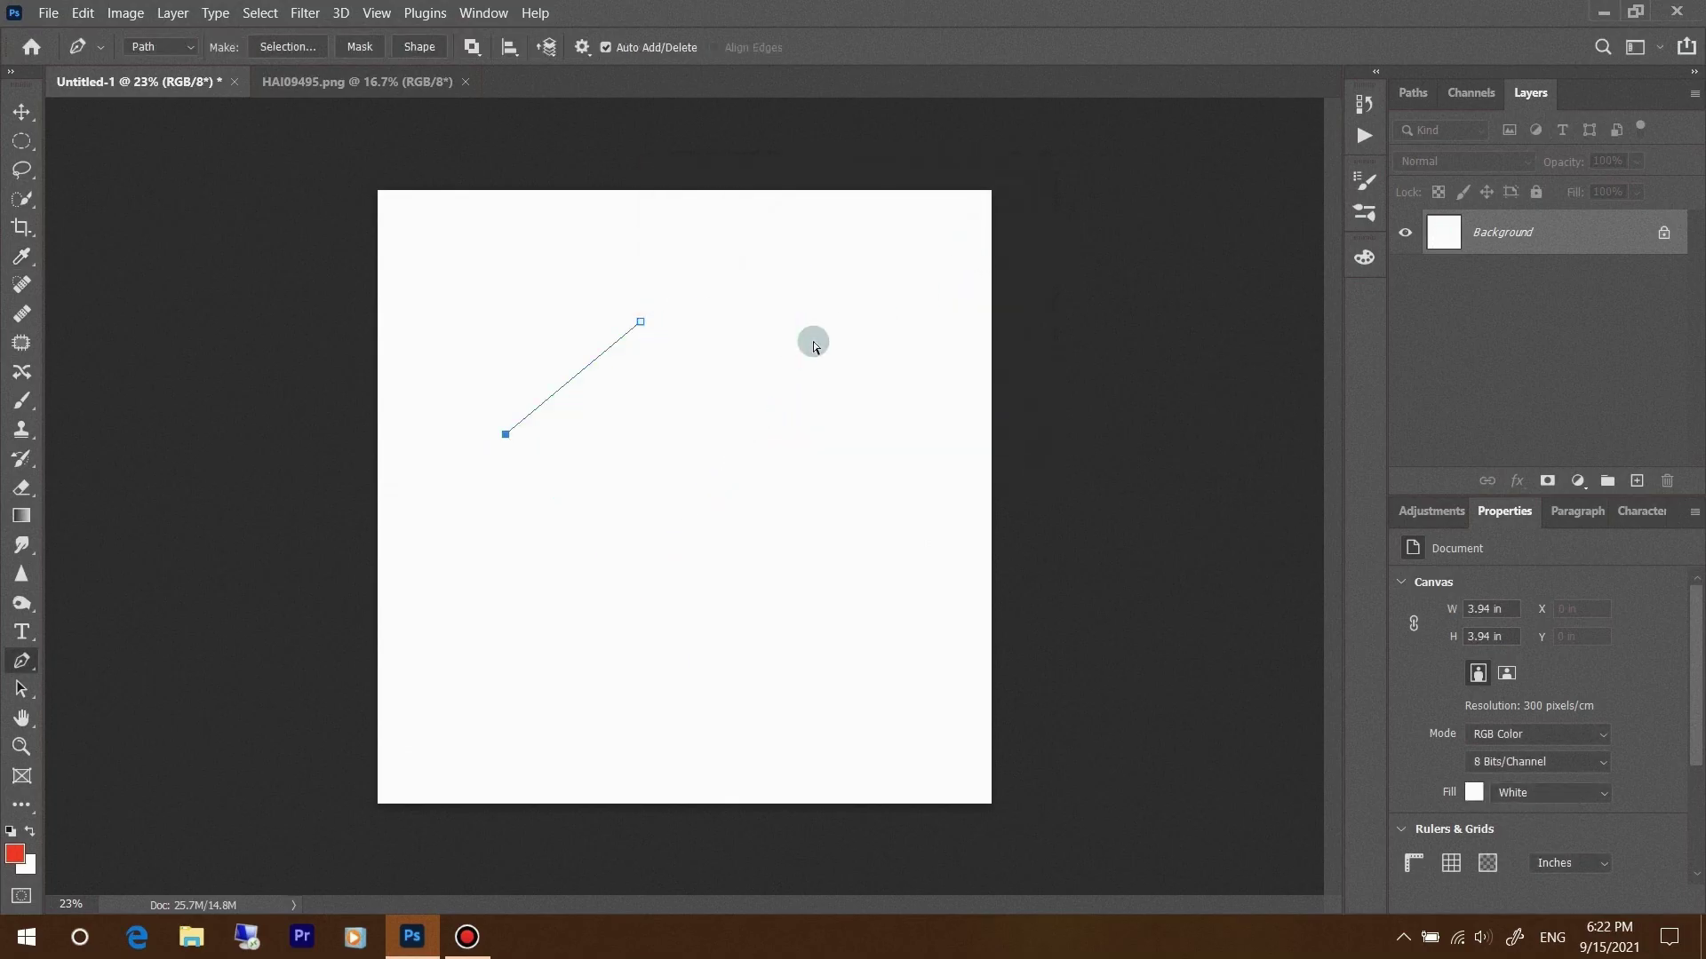
key(ctrl+z)
key(ctrl+z)
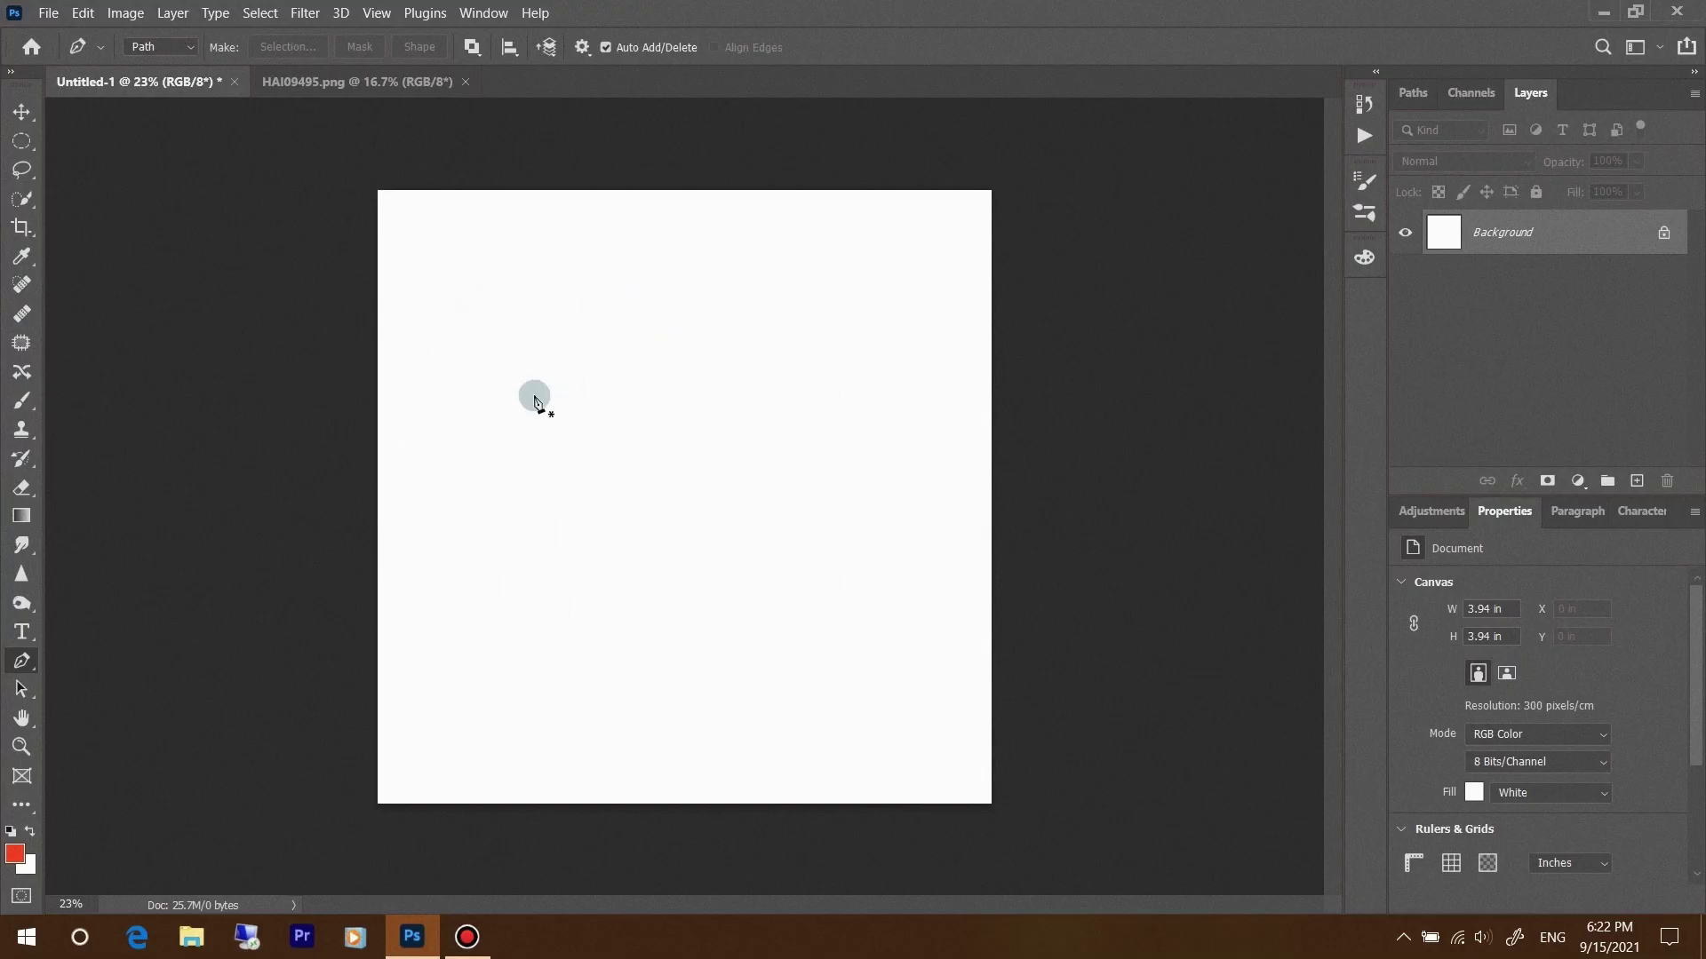
Draw a closed four-corner path, then undo it until no path remains
click(530, 344)
click(530, 477)
click(788, 429)
click(767, 307)
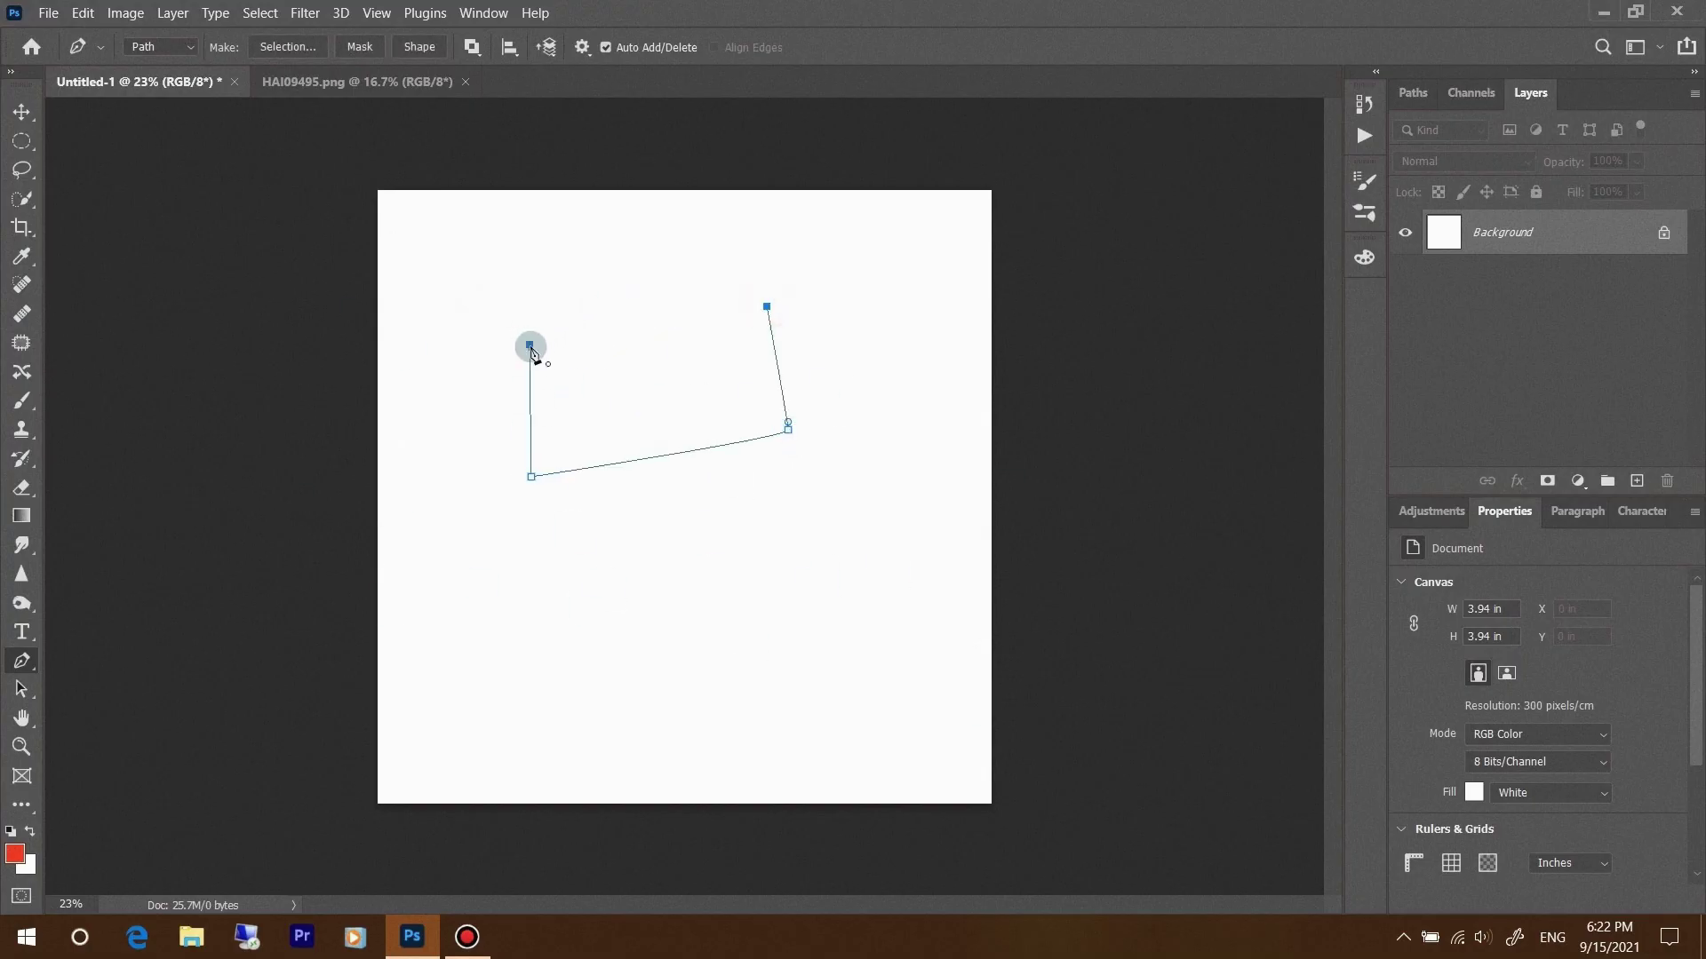
click(531, 346)
key(ctrl+z)
key(ctrl+z)
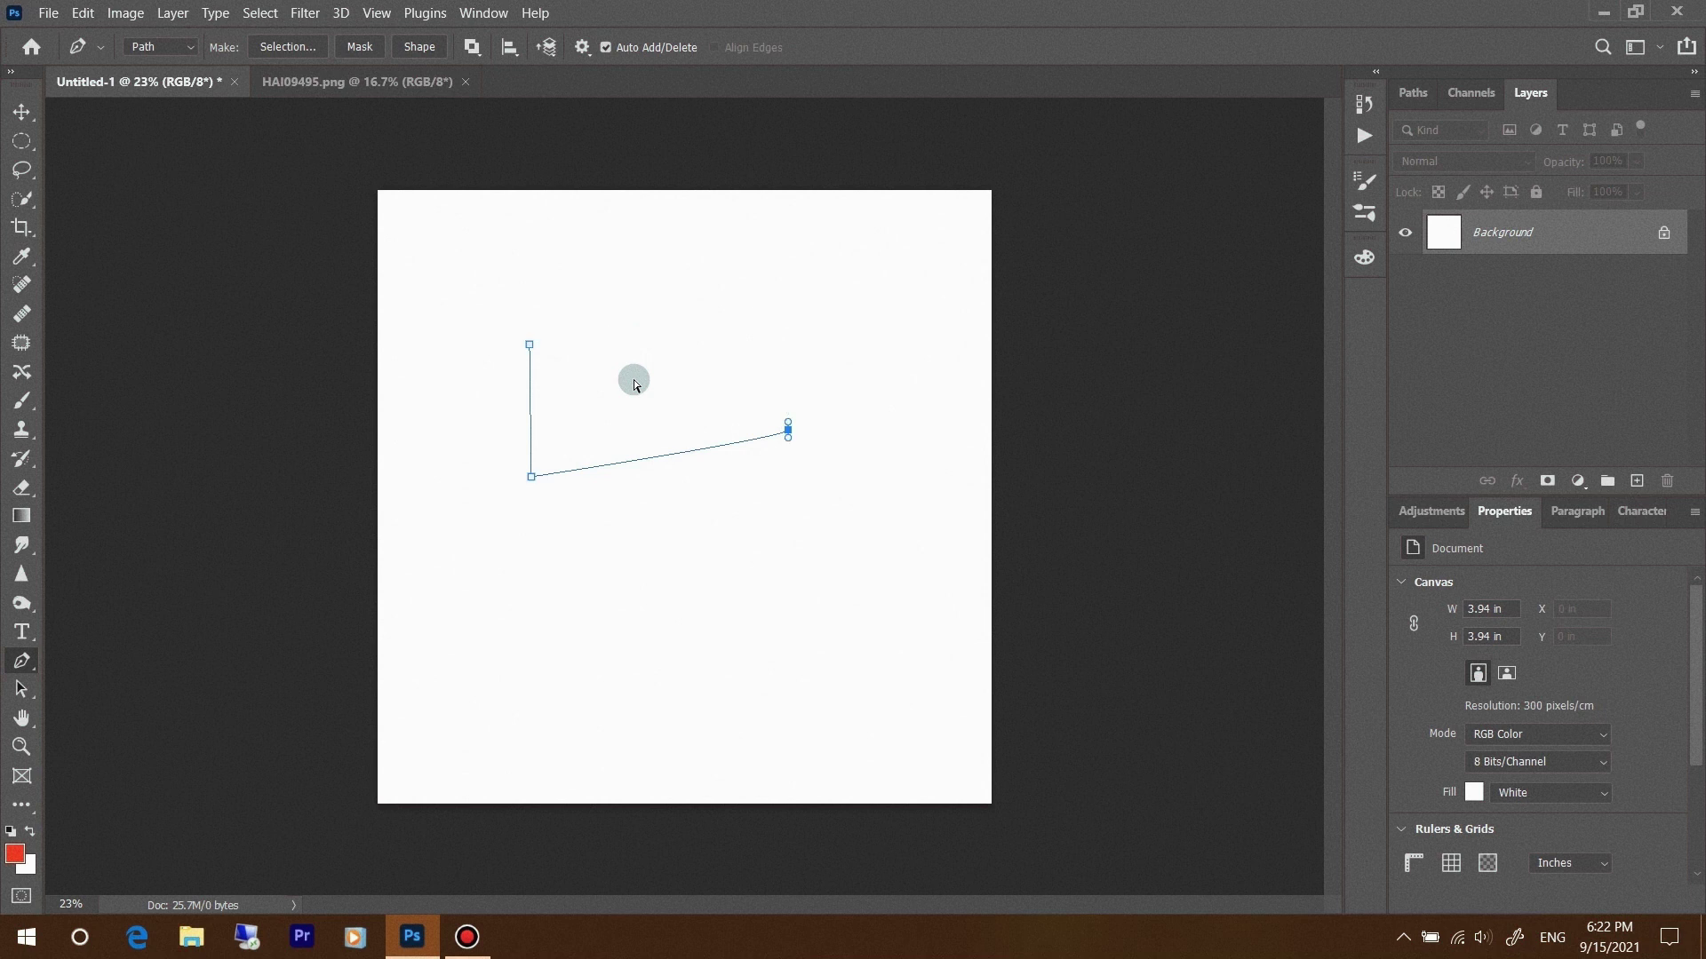
key(ctrl+z)
key(ctrl+z)
key(ctrl+z)
click(397, 605)
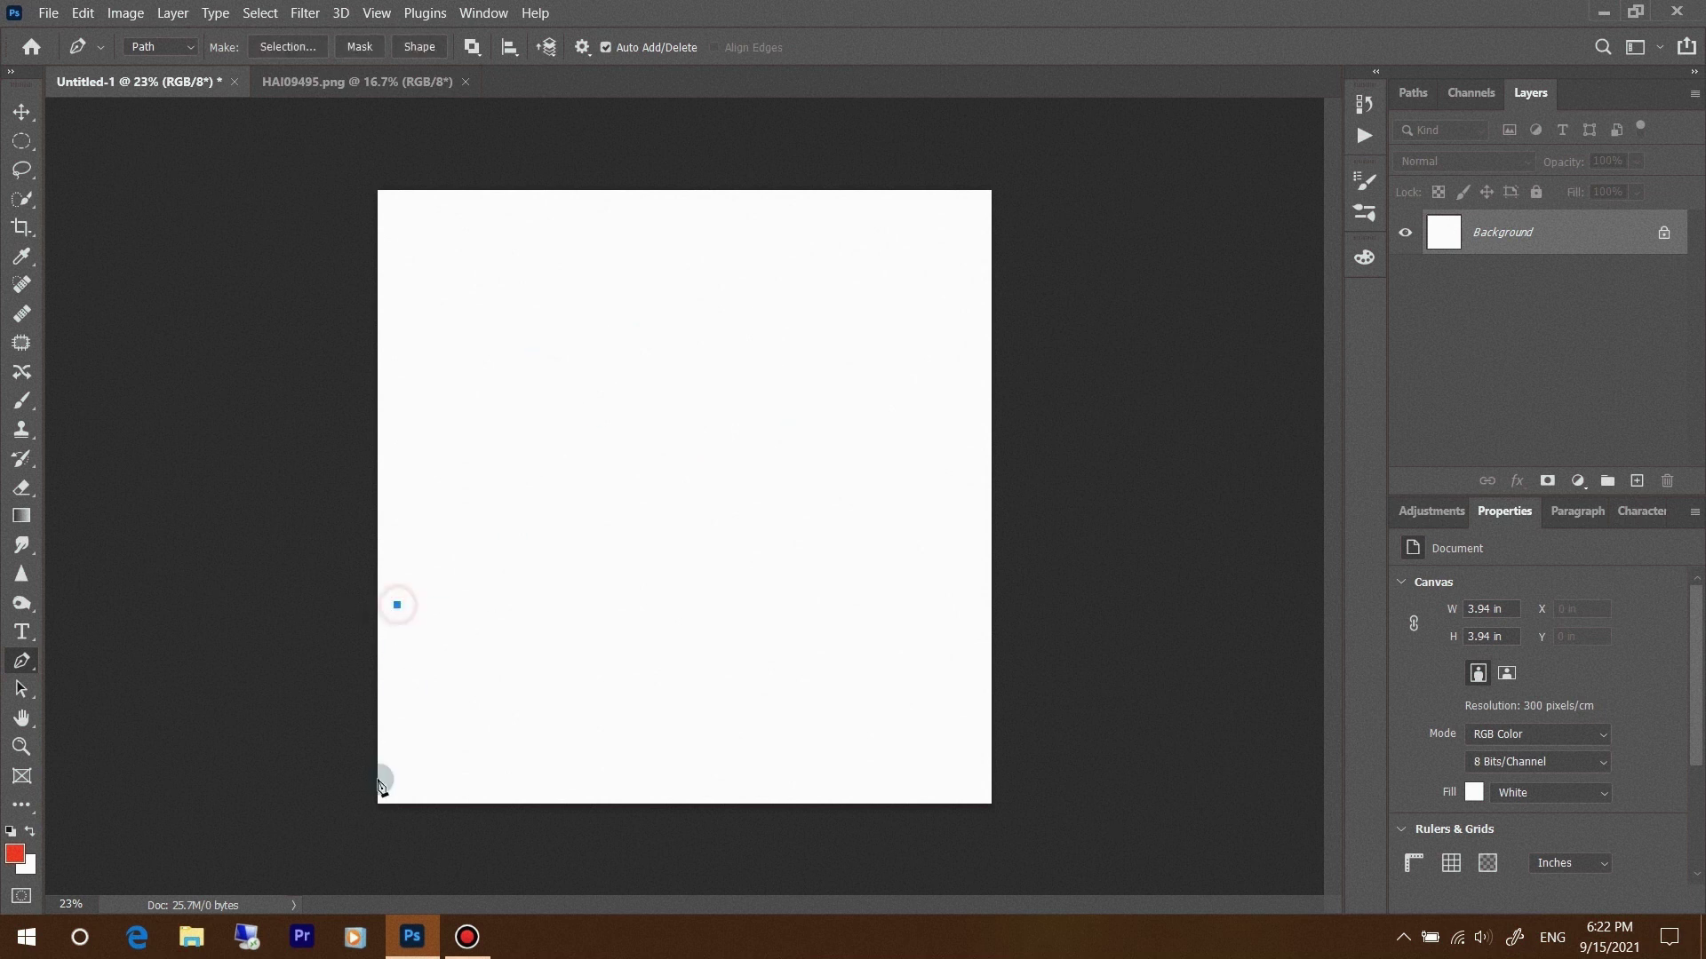
click(416, 774)
click(614, 767)
click(601, 596)
click(470, 596)
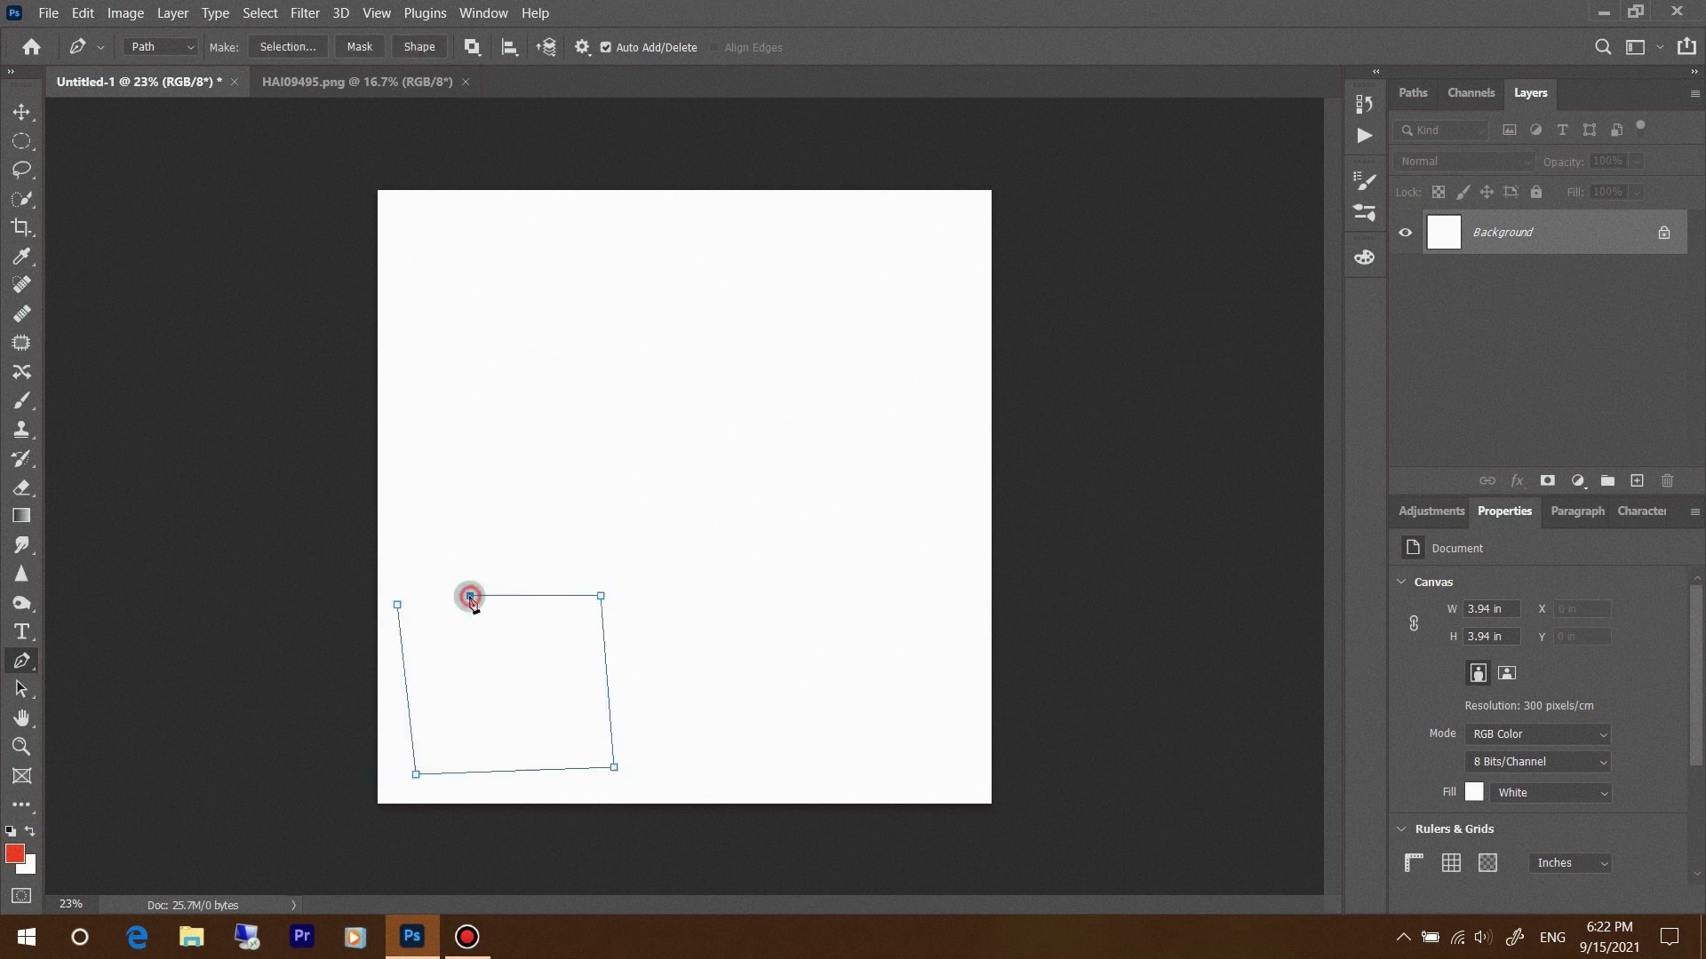
click(397, 605)
key(ctrl+Return)
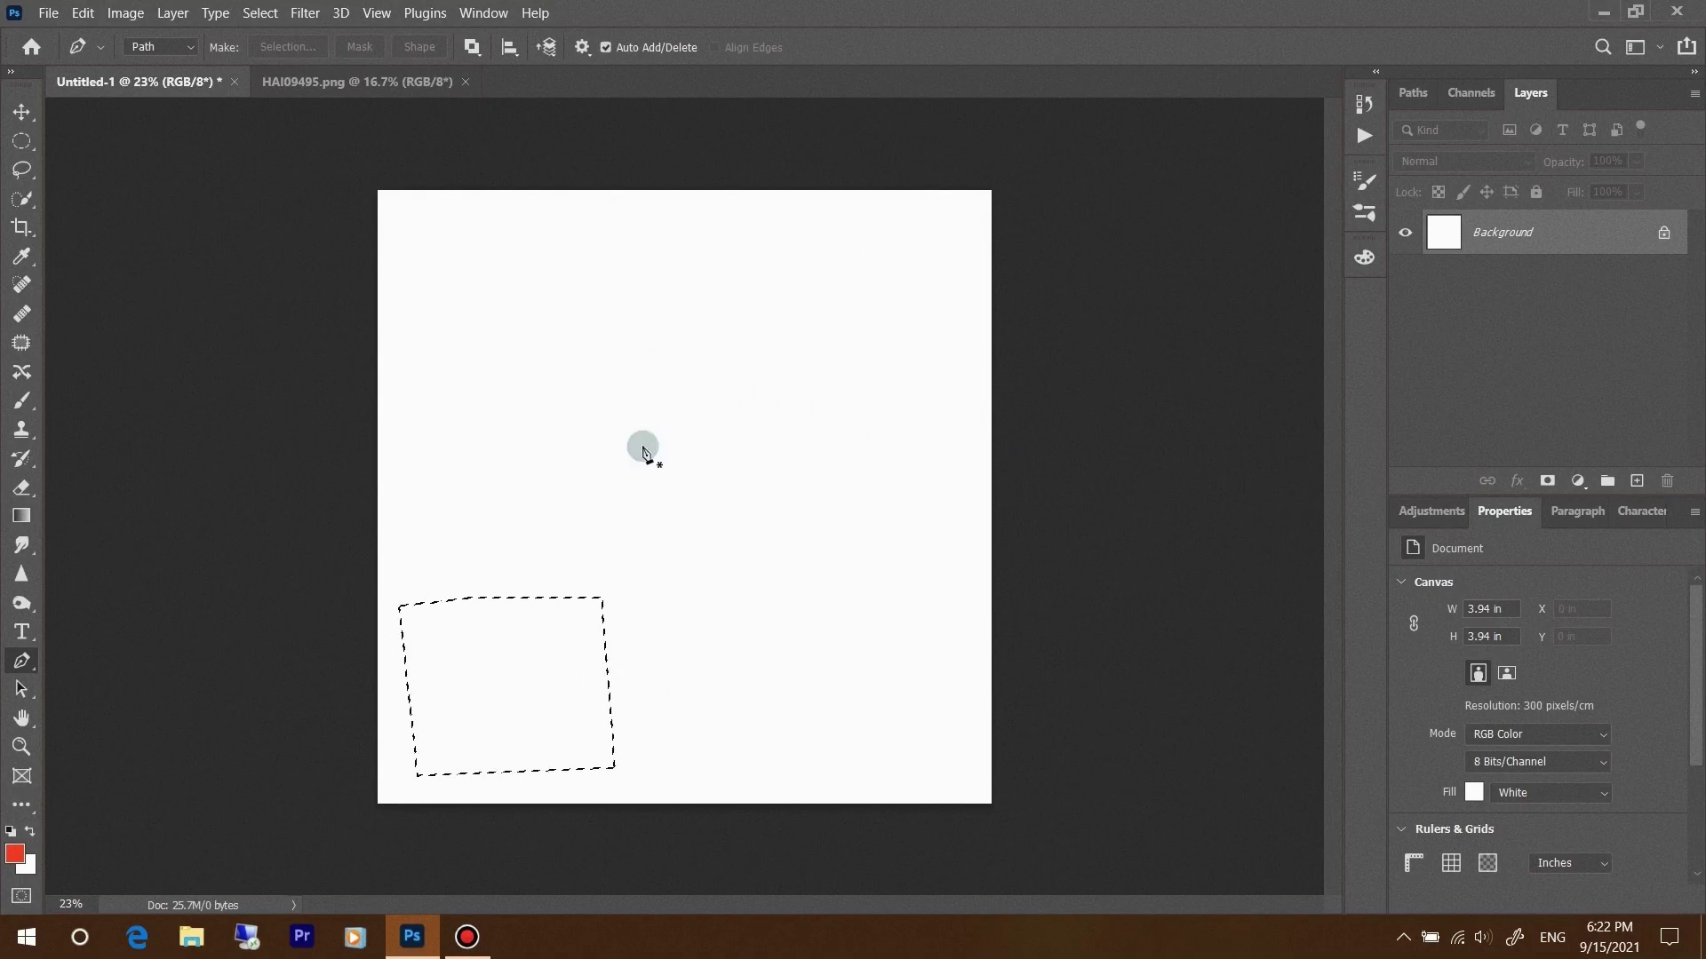
key(ctrl+d)
Keep the standard Pen Tool and place a first anchor on the left of the canvas
right_click(29, 659)
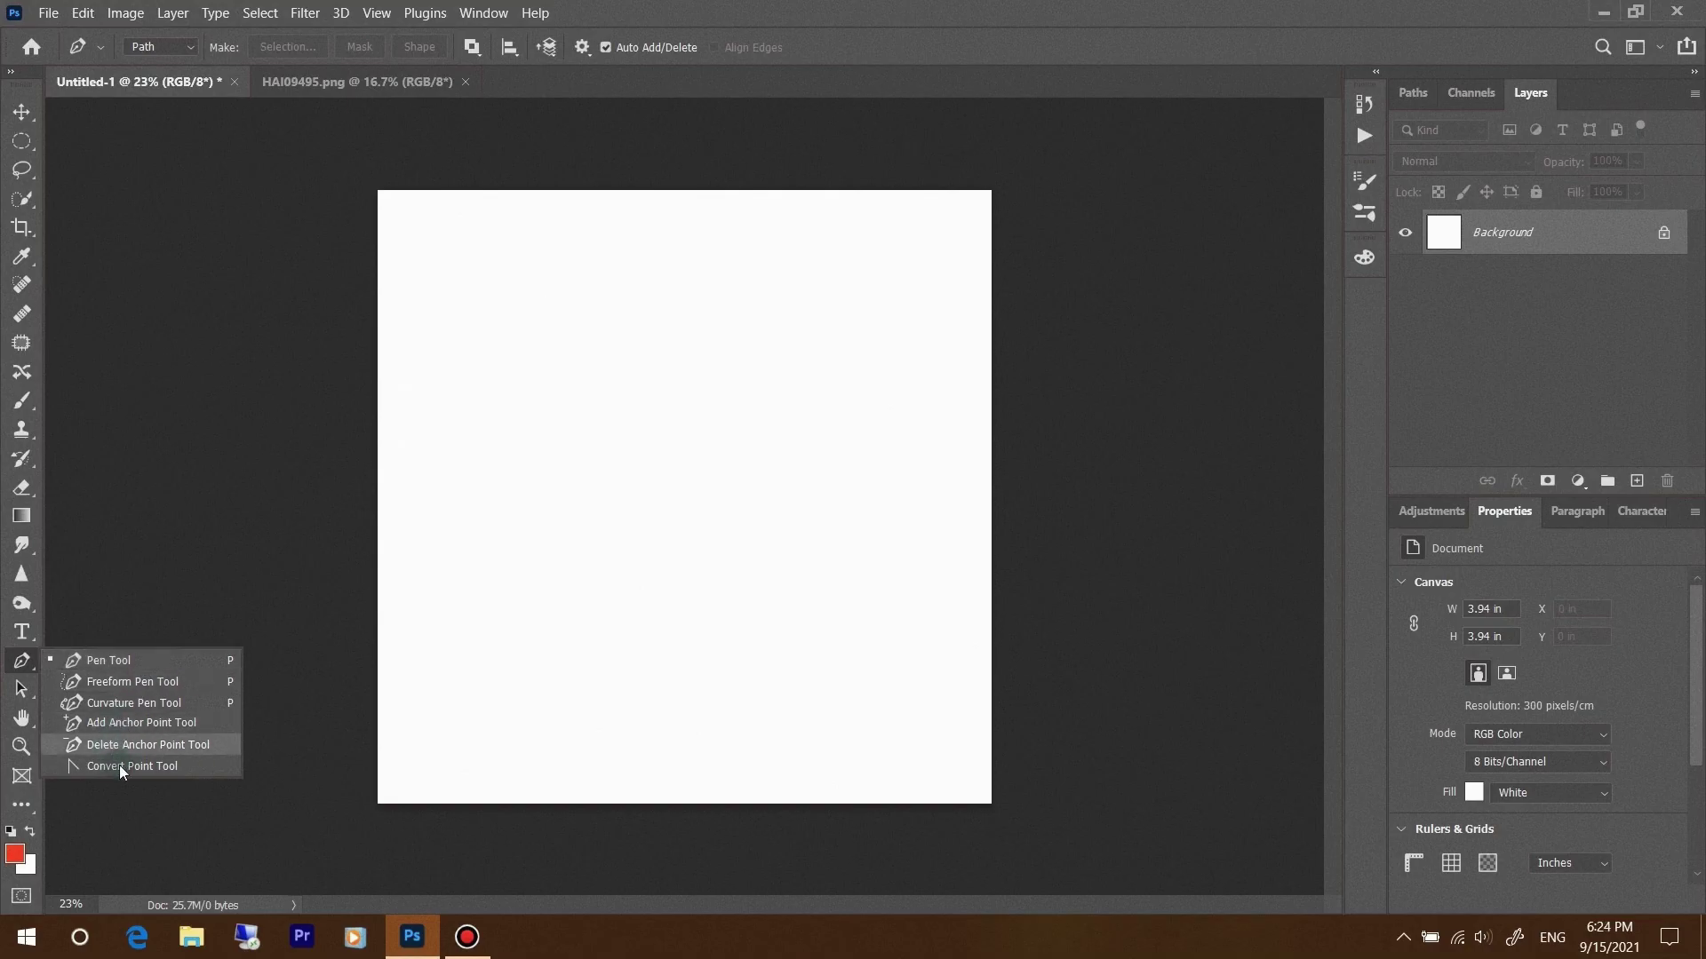
click(136, 660)
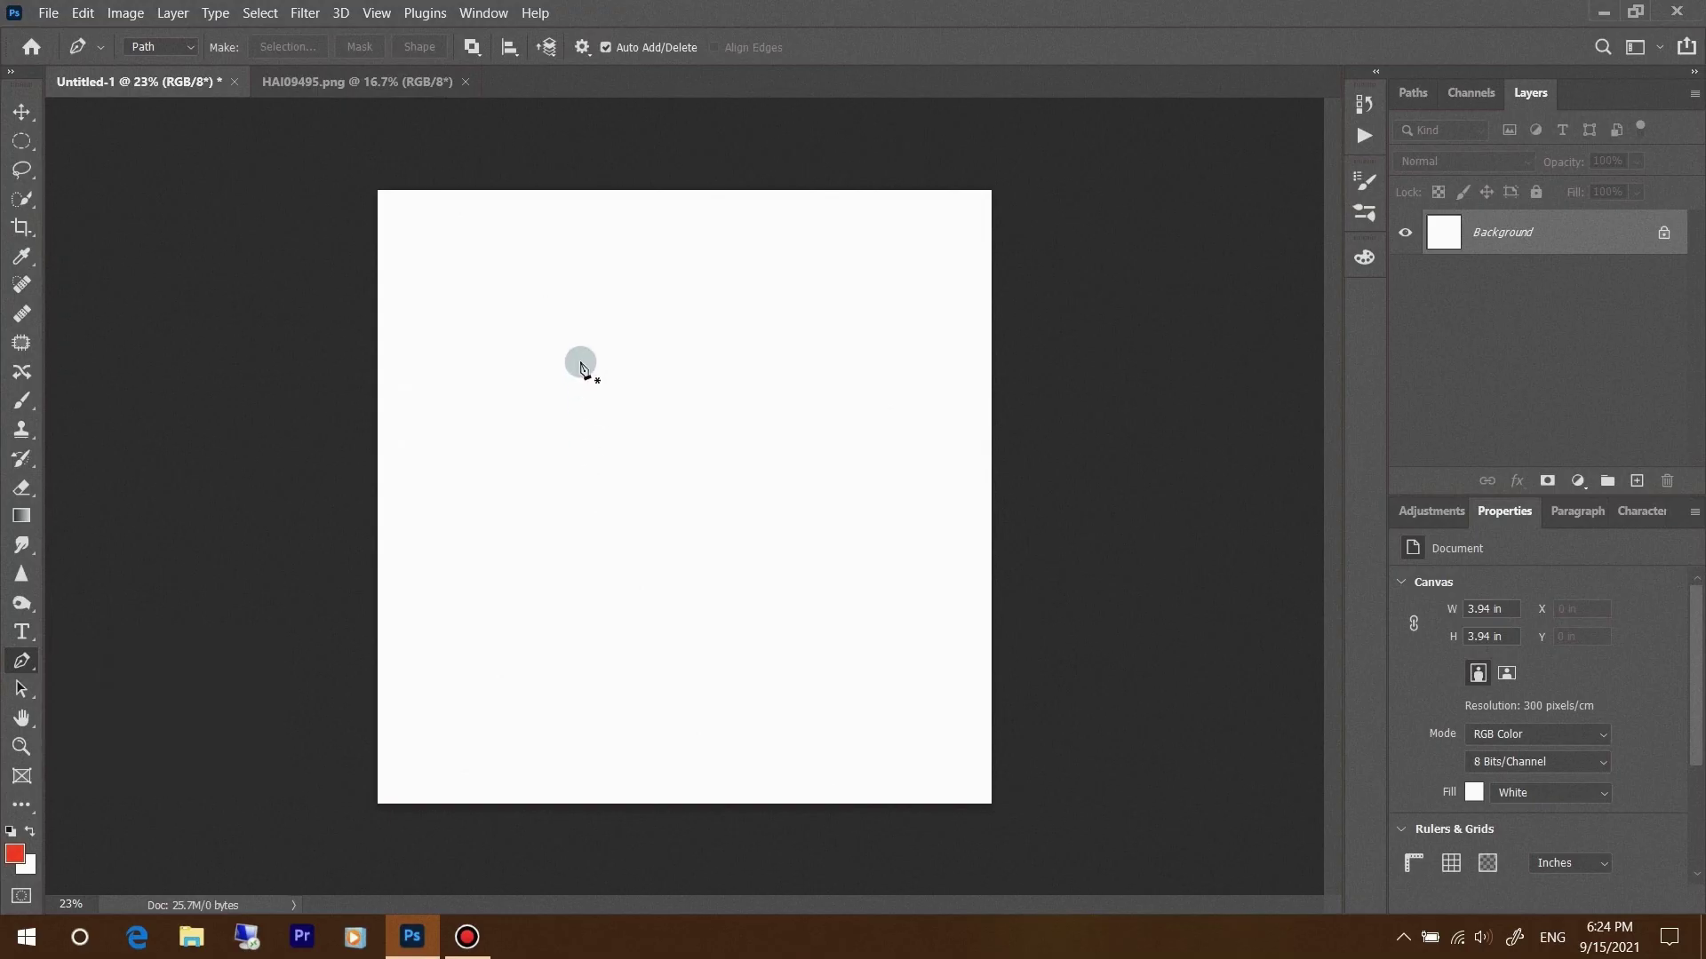
click(504, 433)
click(932, 217)
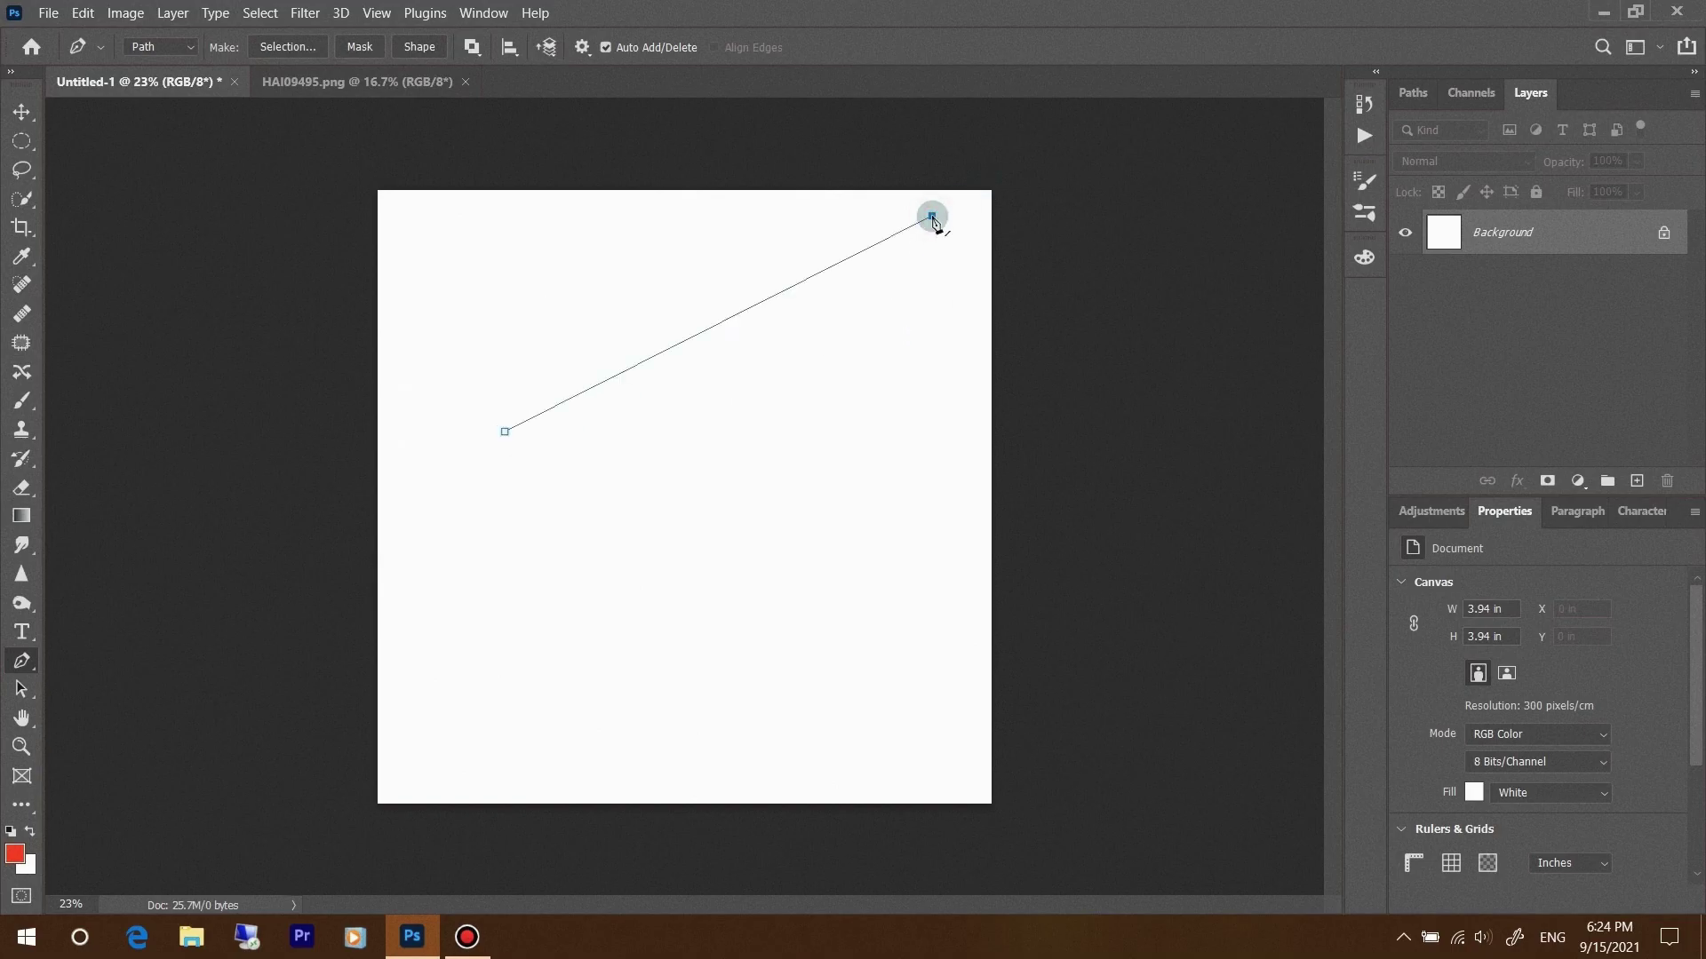
key(ctrl+z)
click(938, 486)
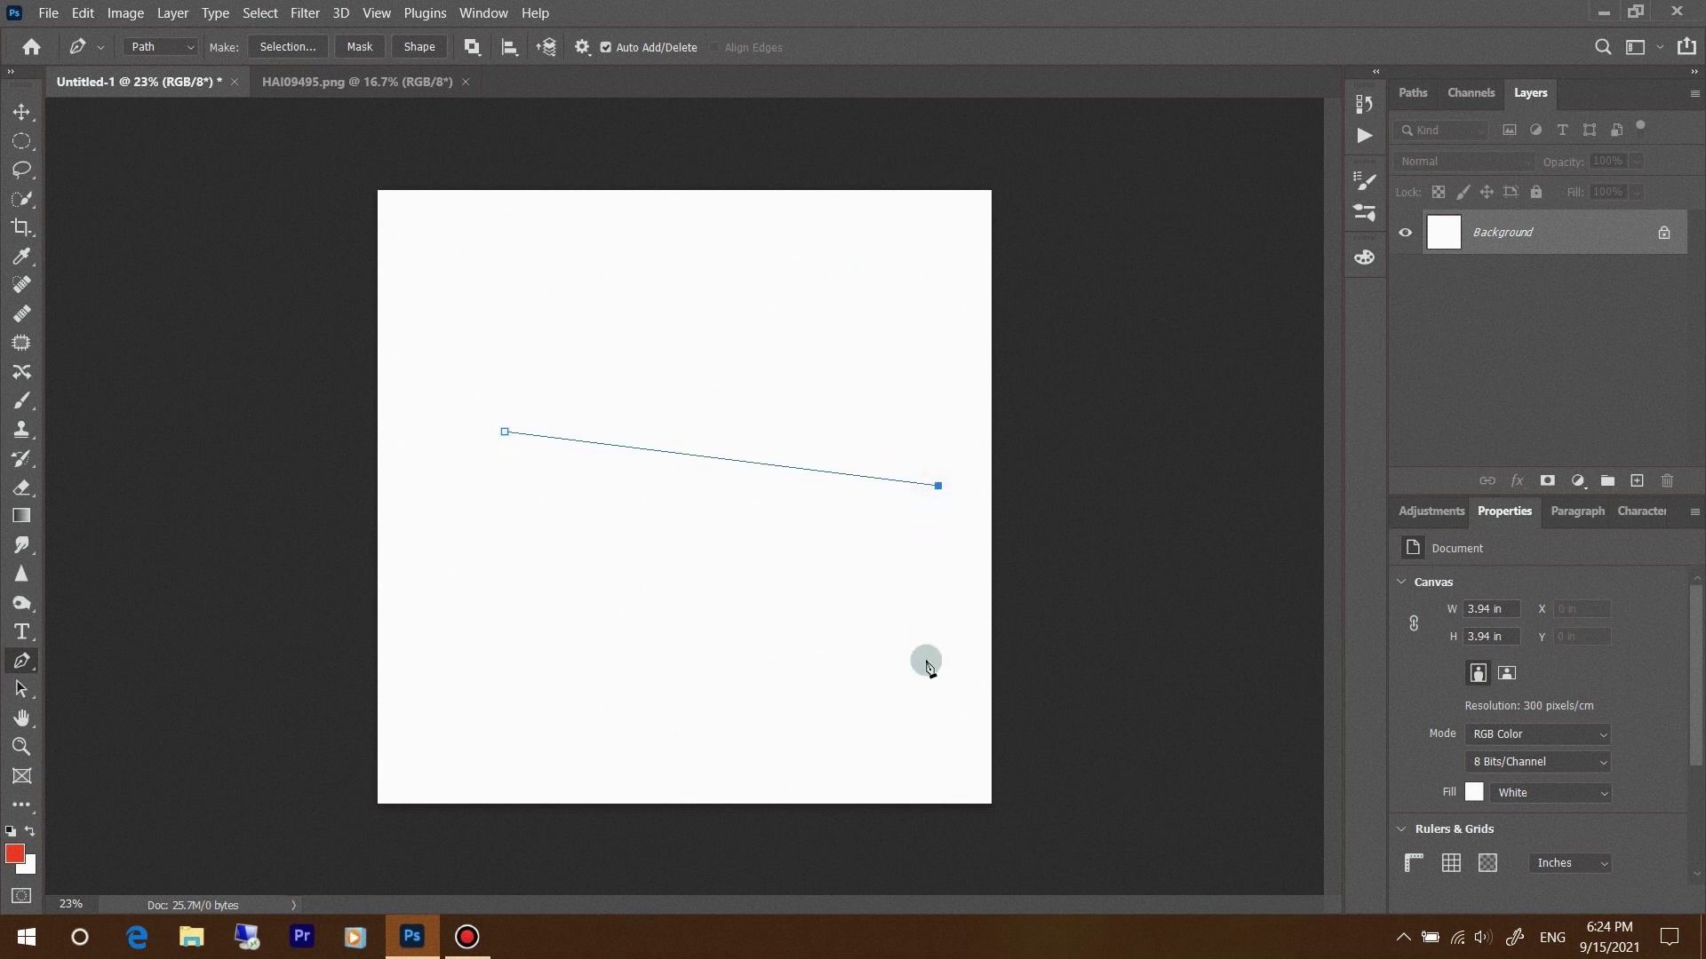
key(ctrl+z)
click(586, 747)
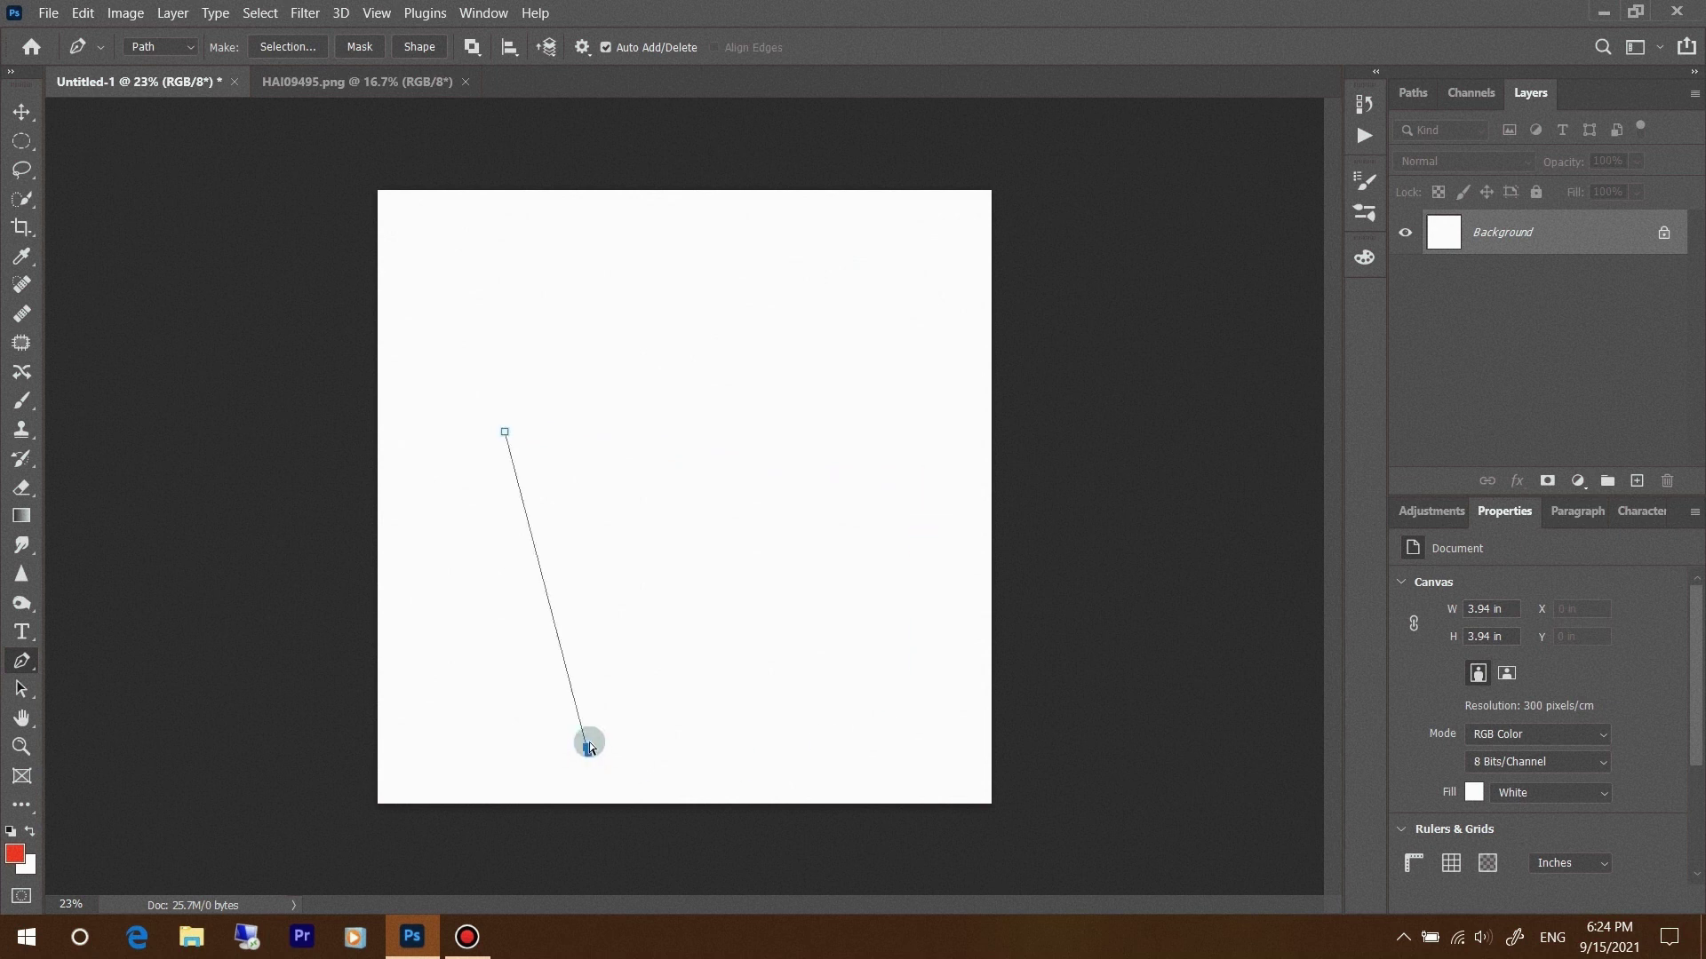
key(Escape)
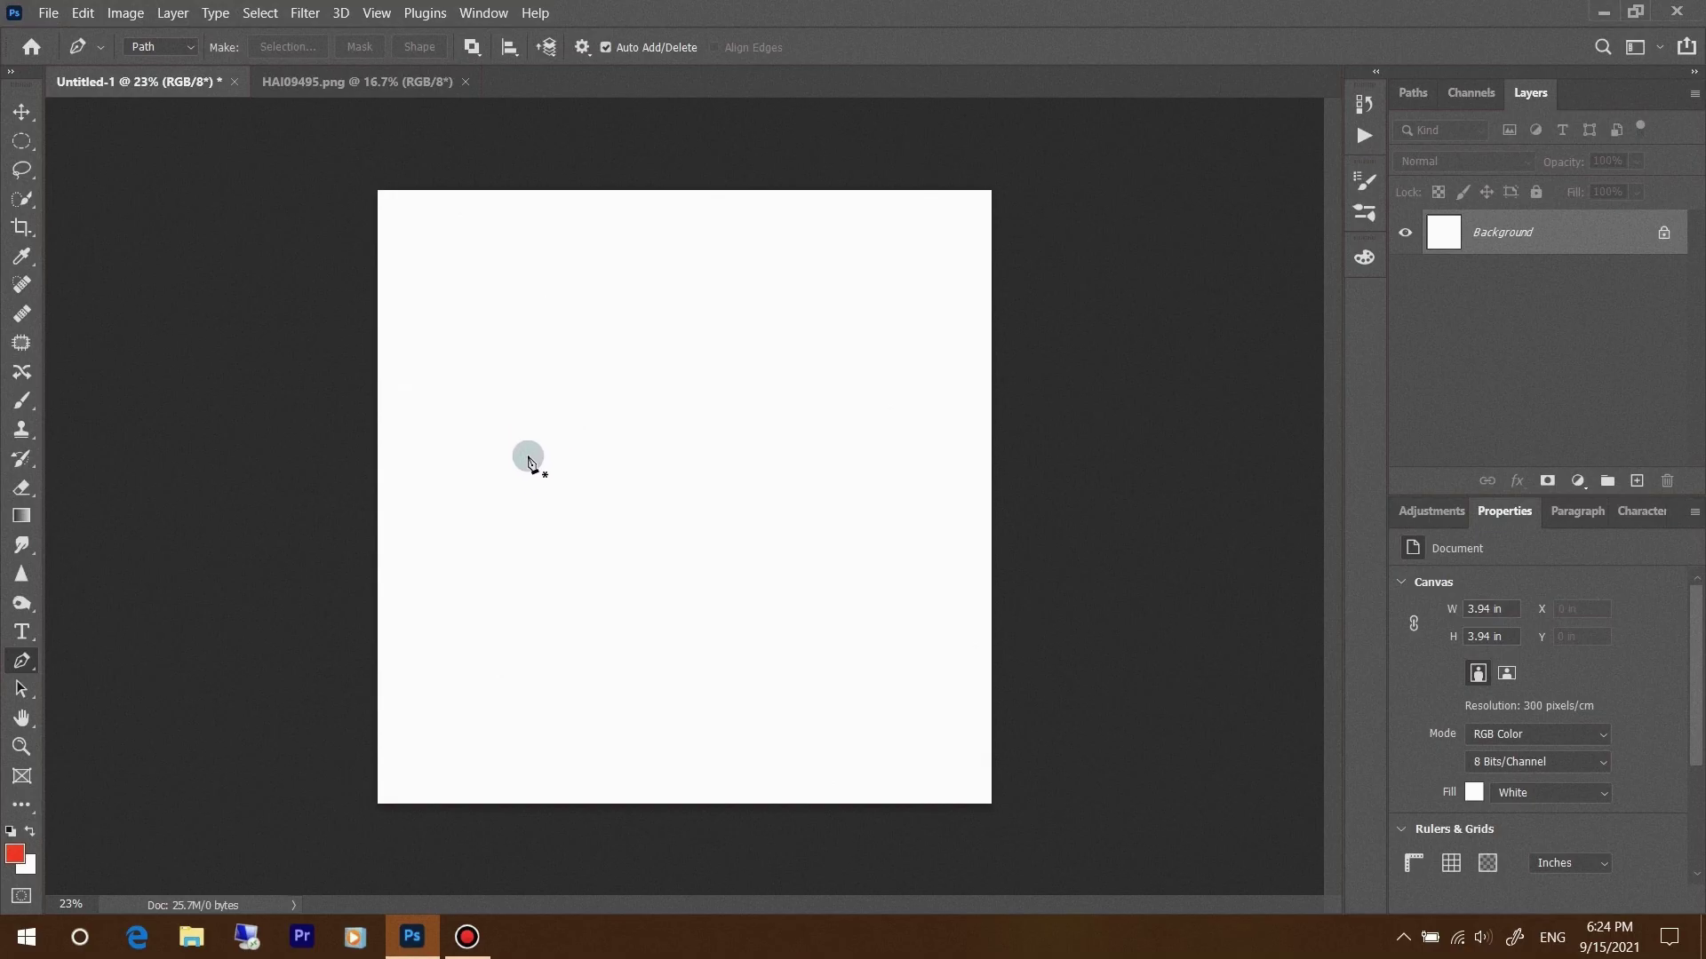
click(479, 458)
click(791, 334)
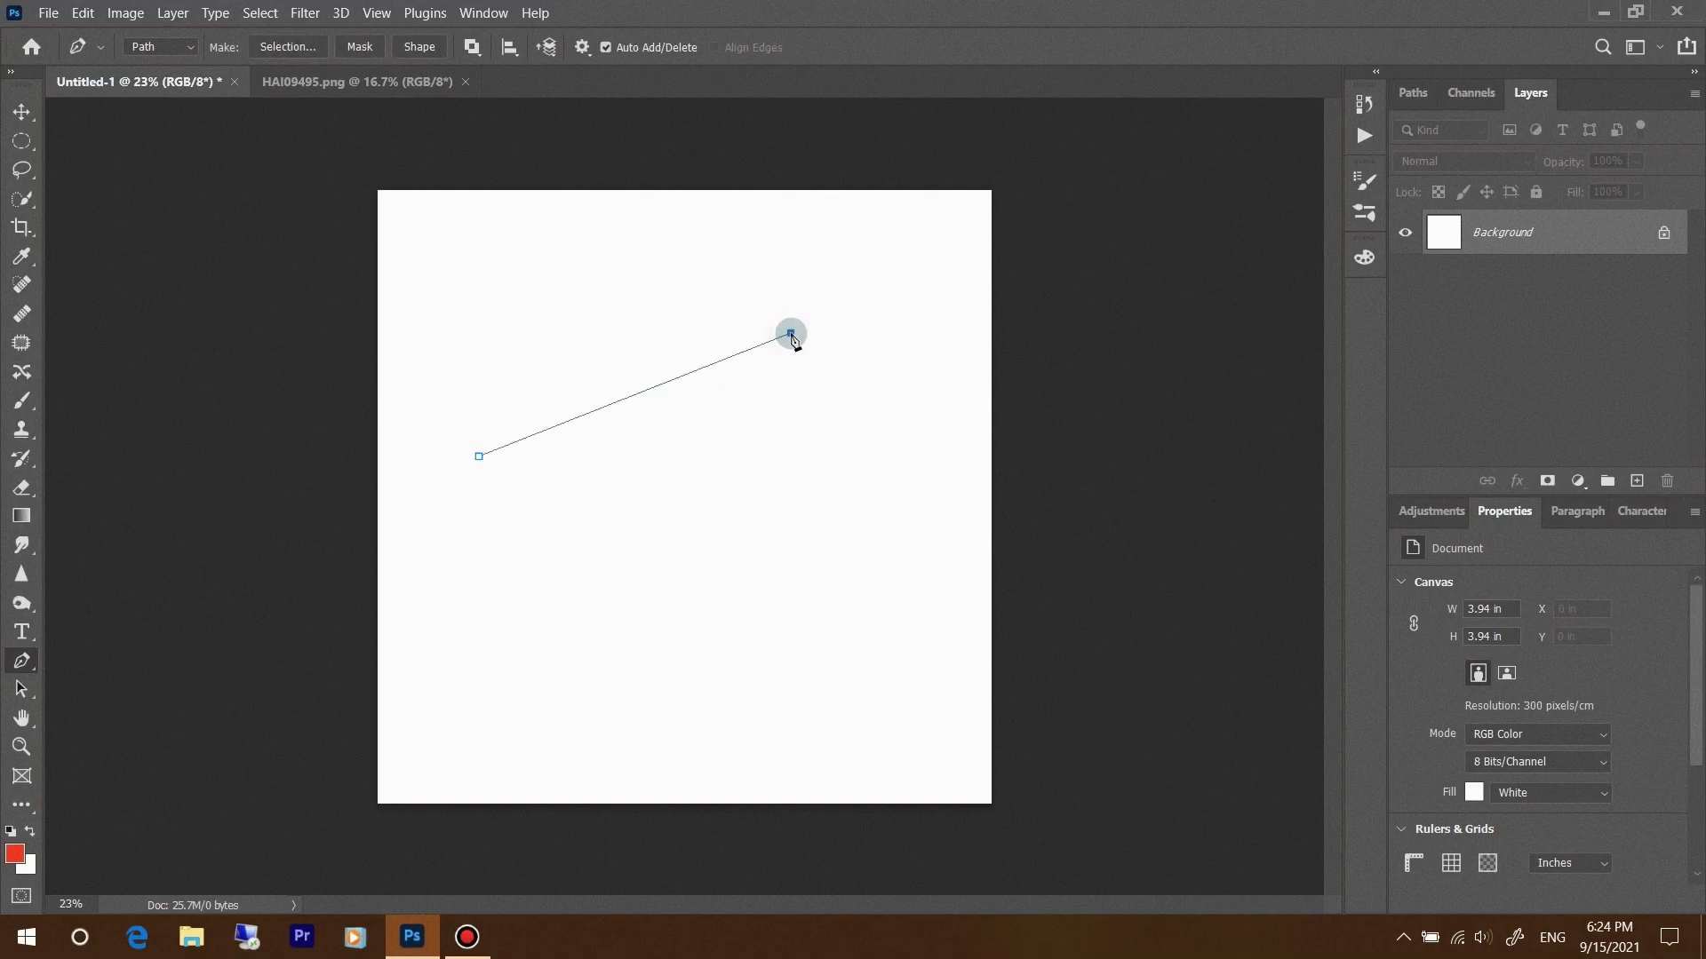
mouse_move(793, 337)
mouse_down()
mouse_move(1016, 406)
mouse_move(1033, 428)
mouse_up()
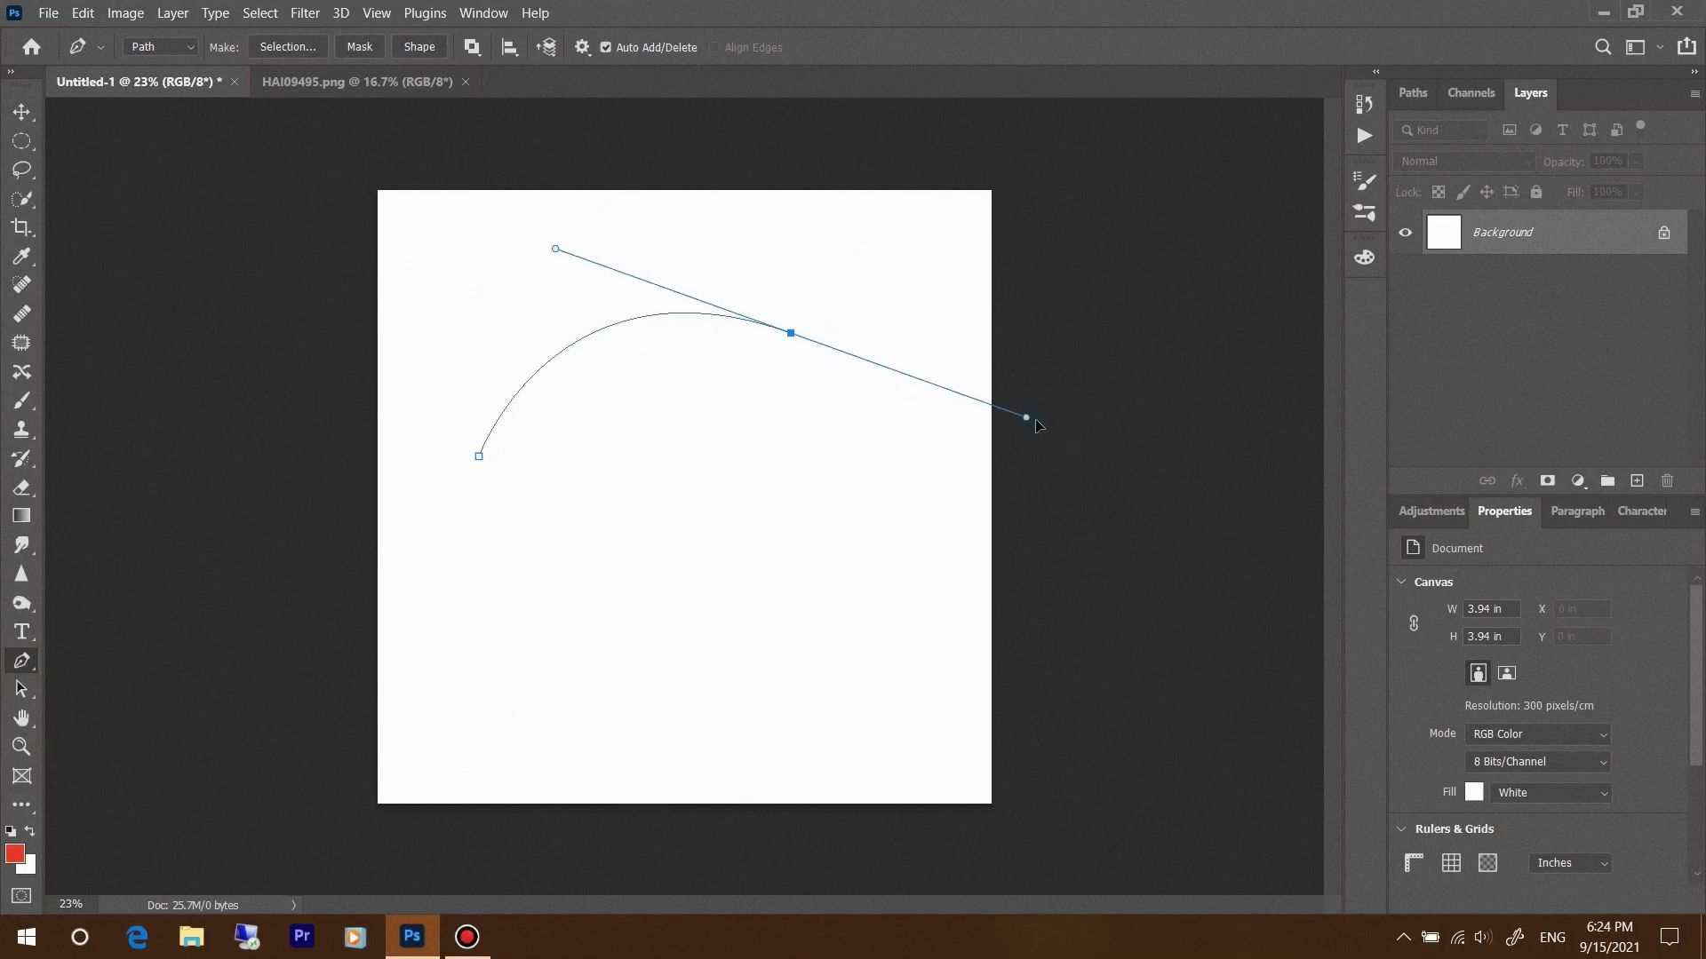
mouse_move(841, 346)
mouse_down()
mouse_move(811, 346)
mouse_move(967, 384)
mouse_up()
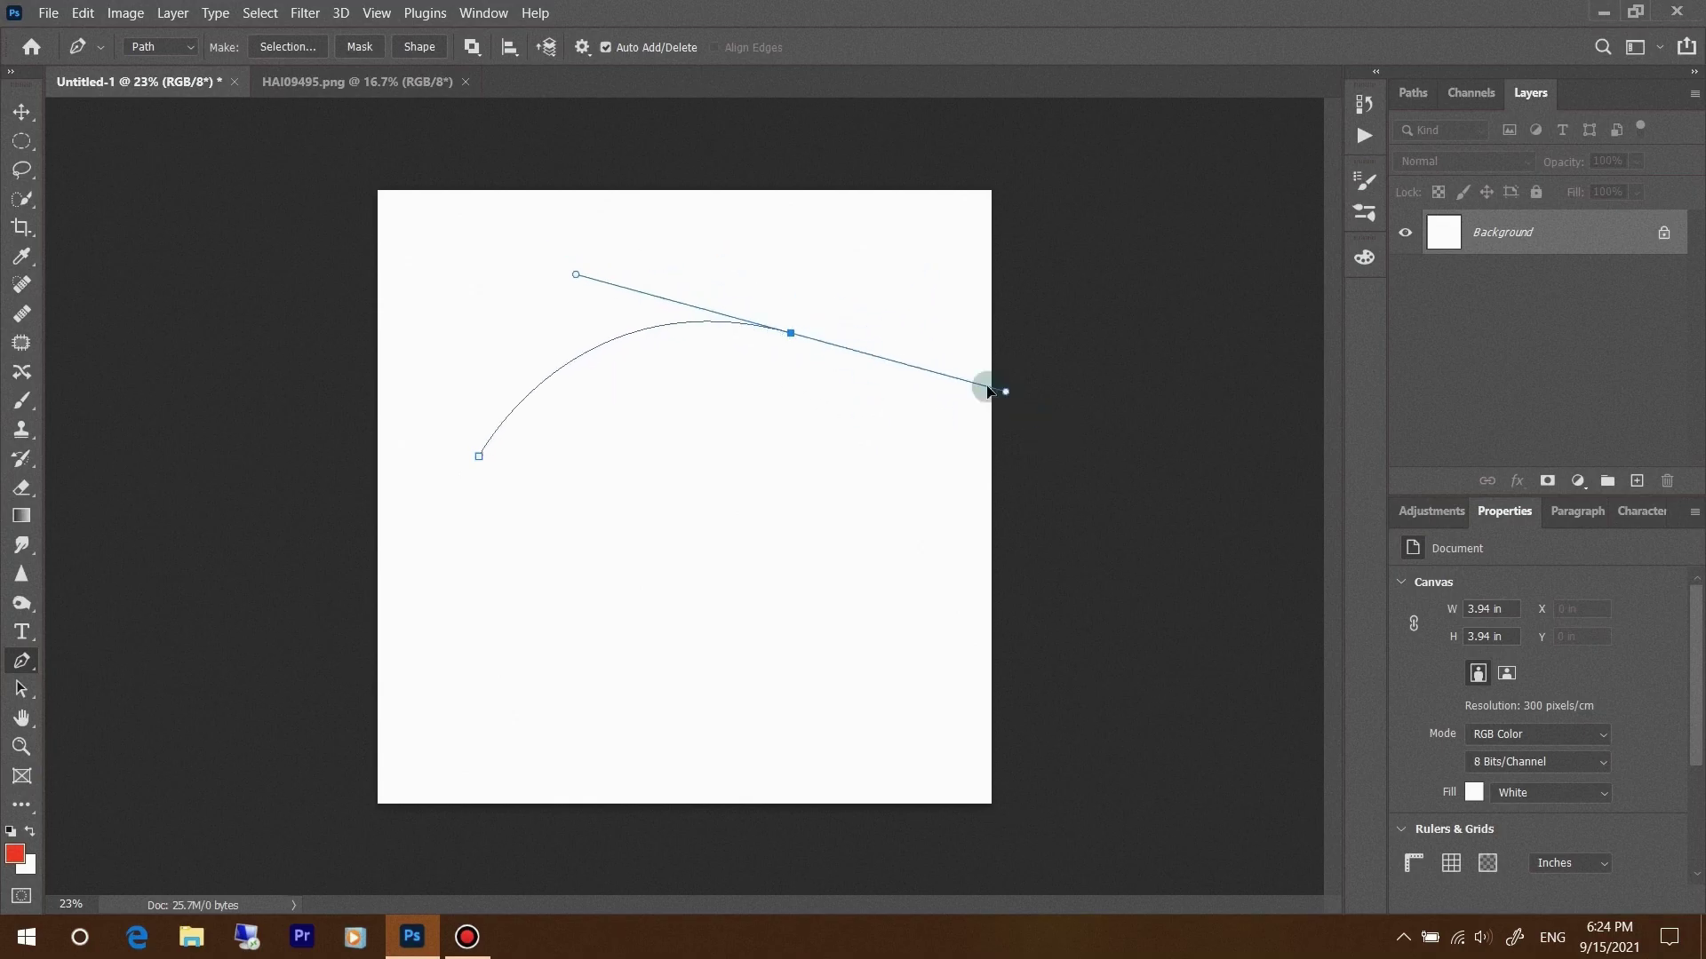
mouse_move(967, 384)
mouse_down()
mouse_move(1127, 520)
mouse_move(1226, 724)
mouse_move(906, 437)
mouse_move(971, 439)
mouse_up()
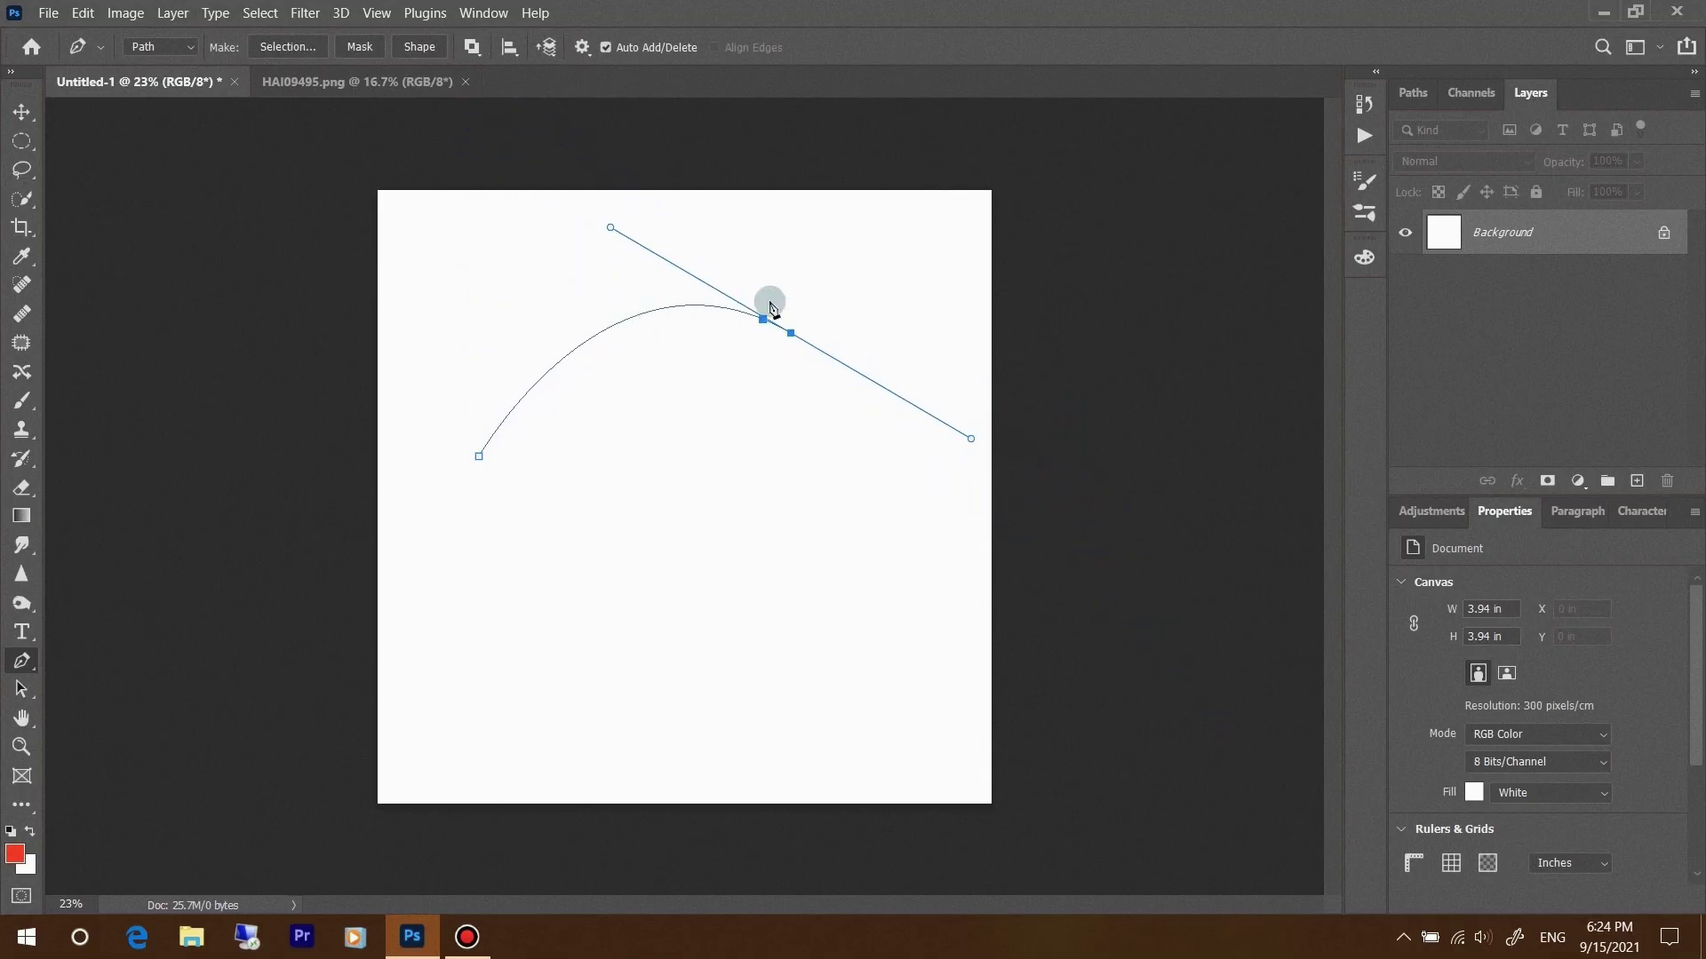
click(589, 339)
key(ctrl+z)
right_click(719, 315)
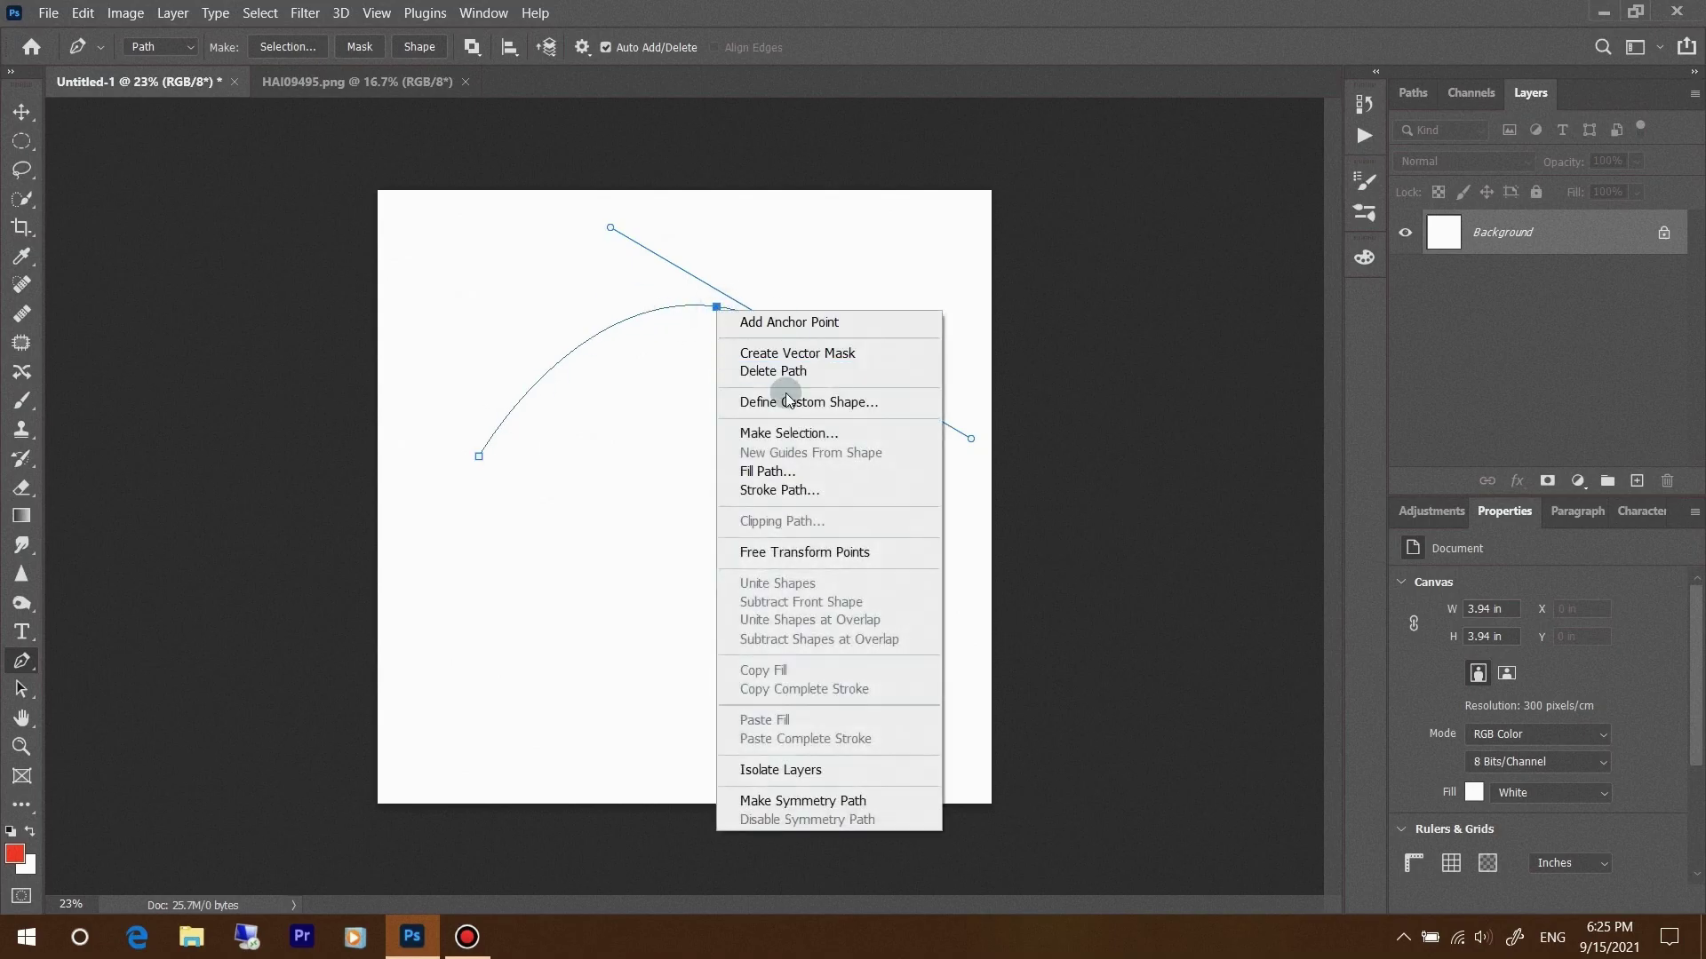
click(780, 489)
click(995, 284)
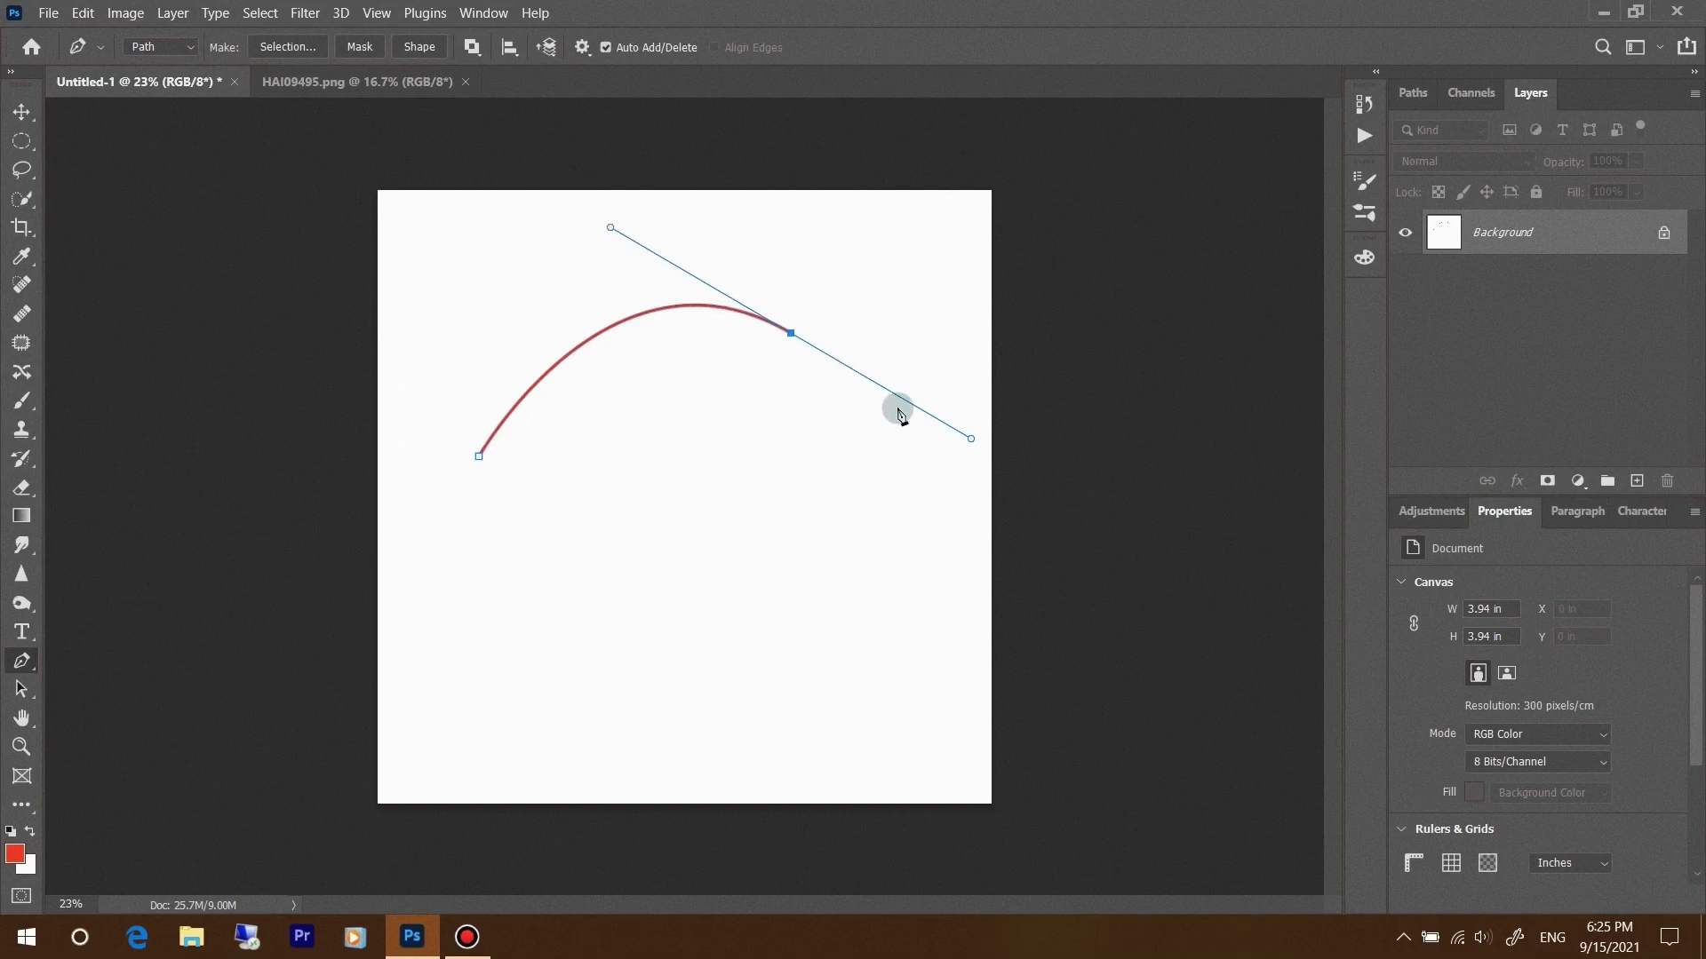
key(ctrl+z)
Undo the red stroke and curve, then extend the path with straight corner anchors
key(ctrl+z)
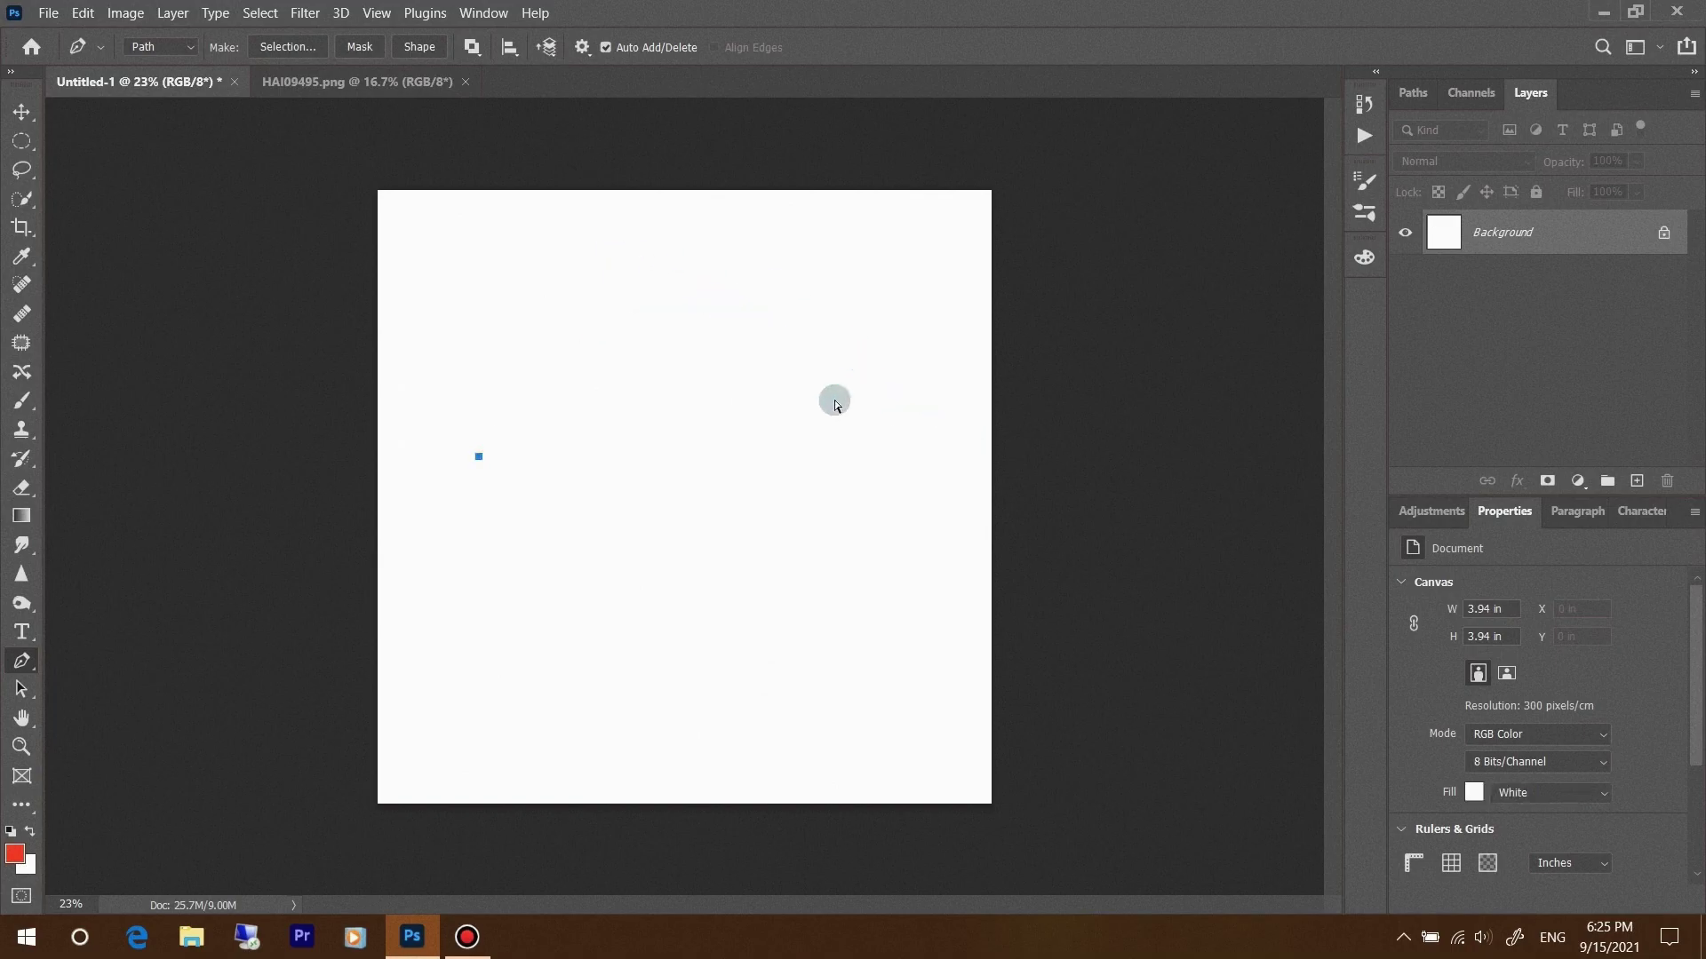
key(ctrl+z)
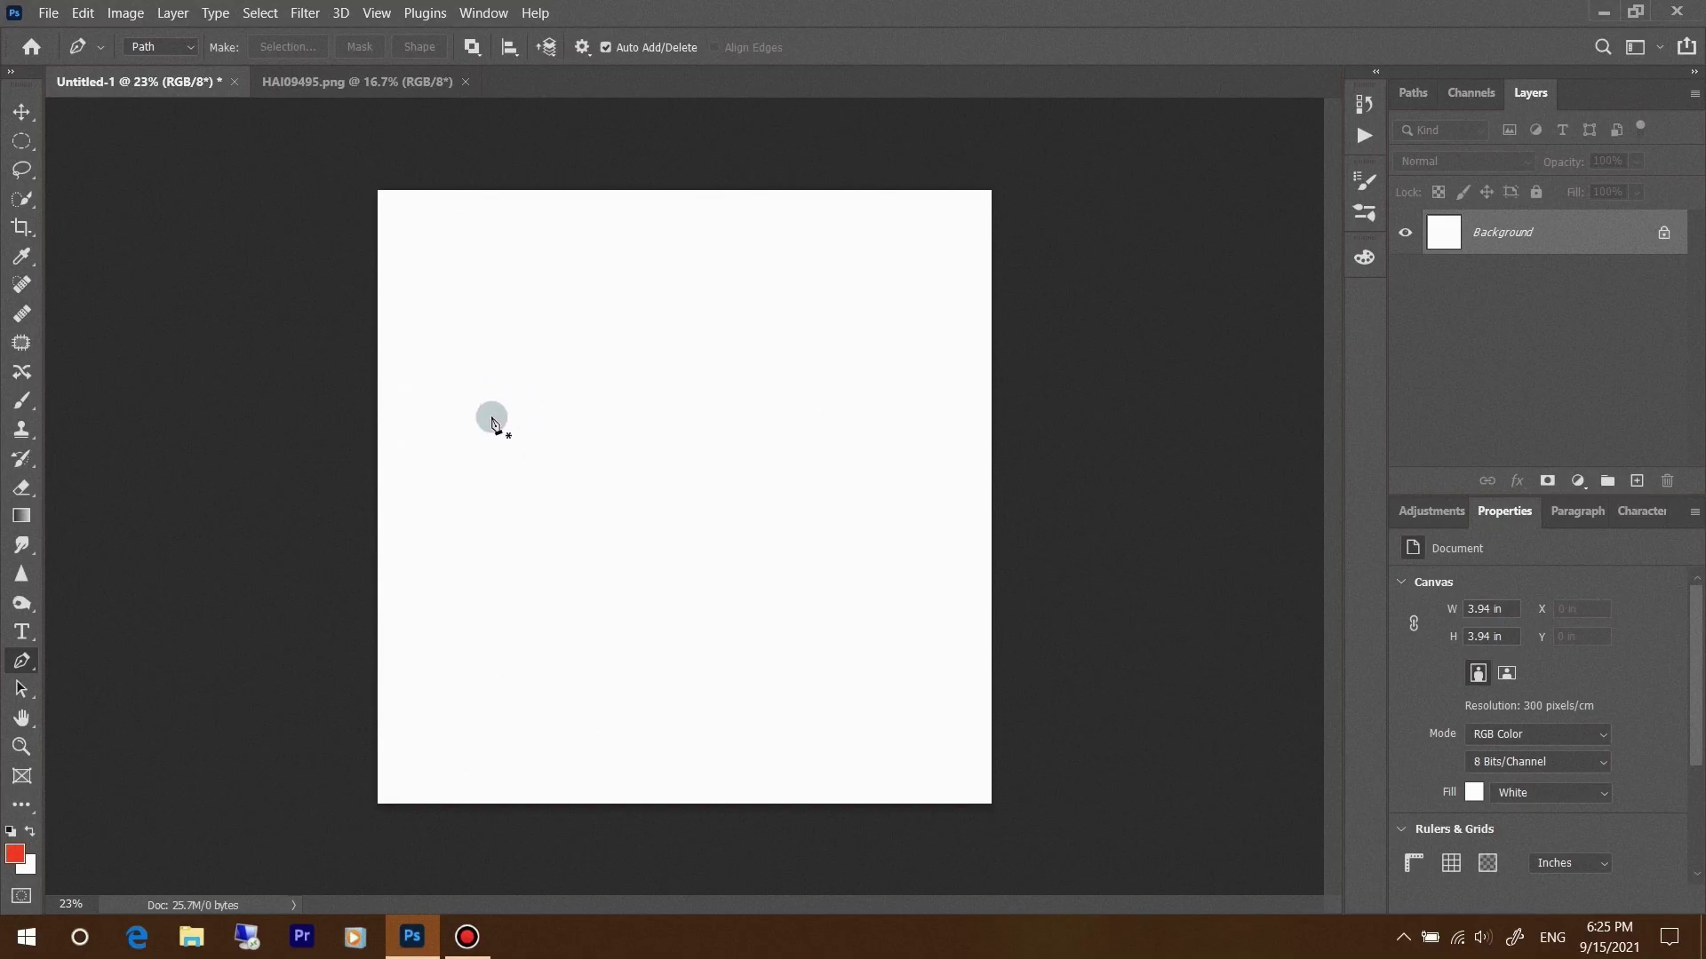
click(792, 326)
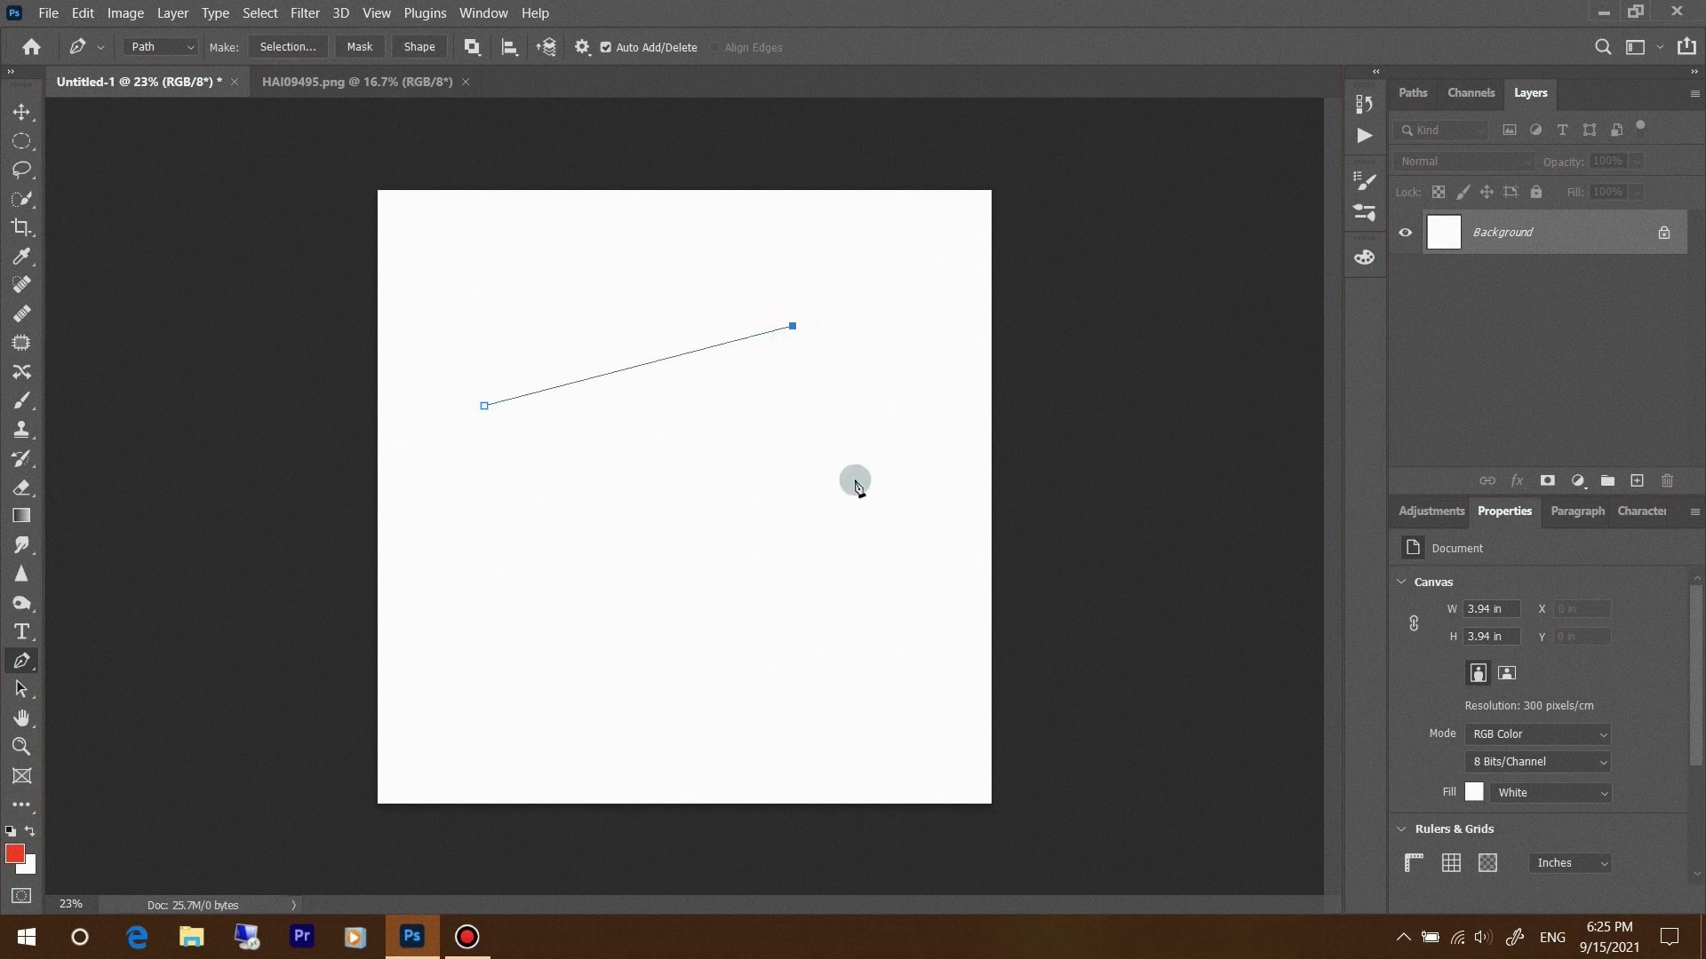
click(827, 613)
click(645, 613)
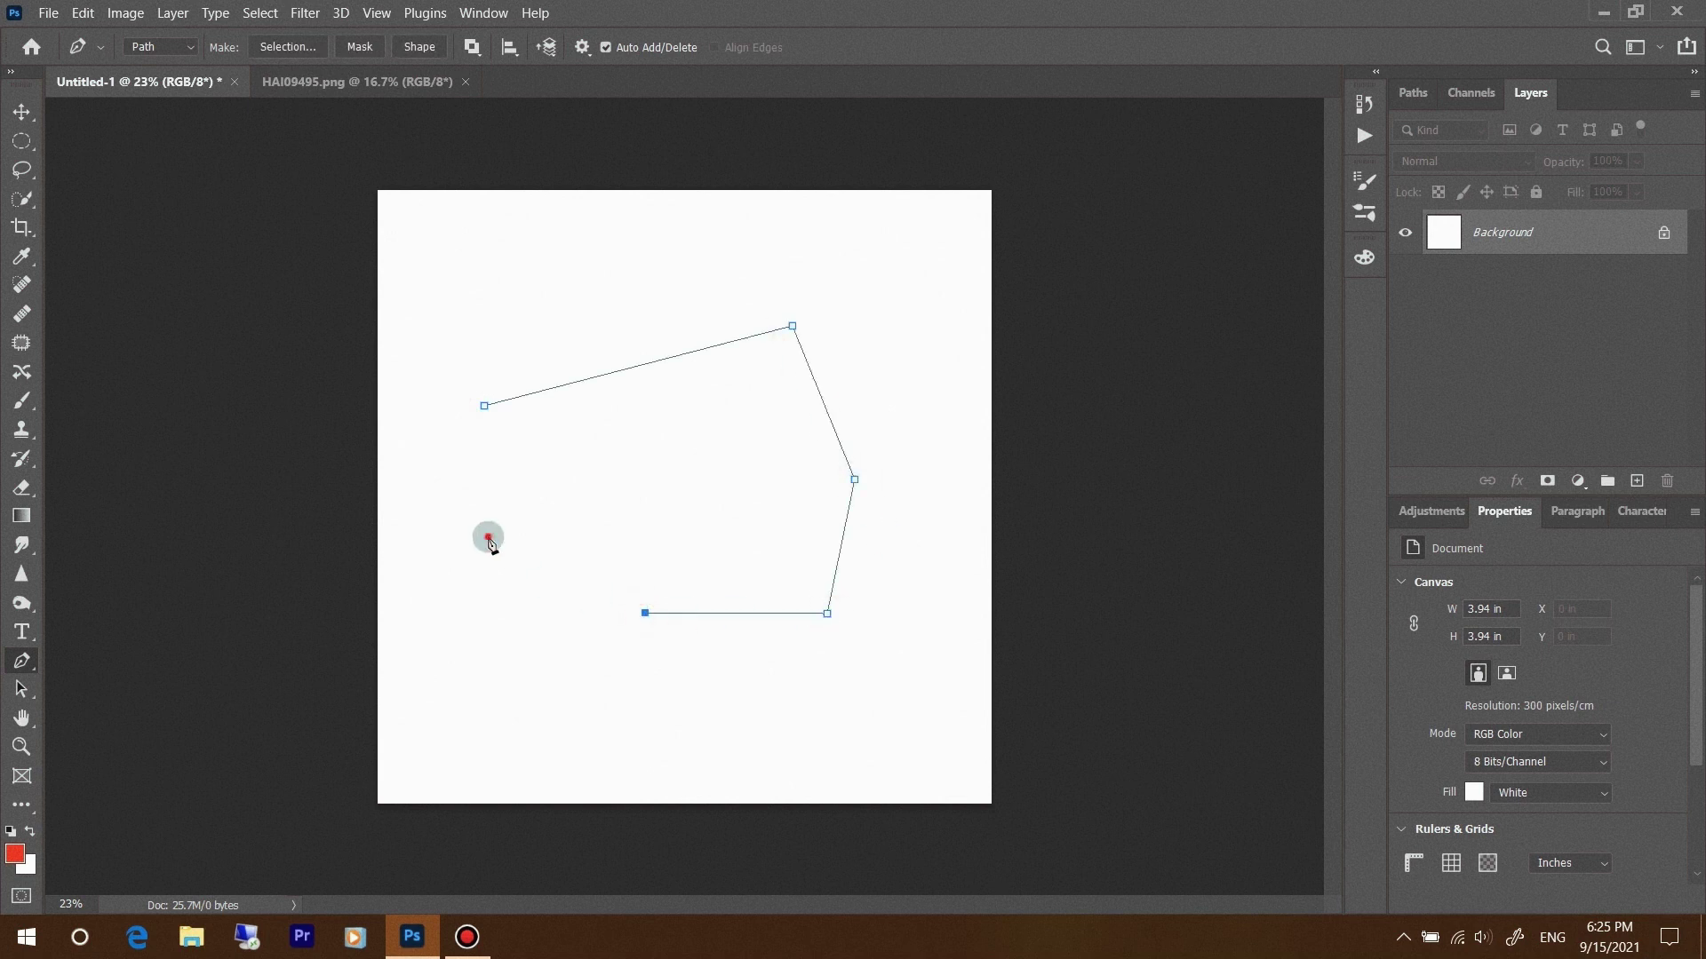
click(487, 536)
Add a curved anchor at the upper left, then undo the trial extensions past it
drag(438, 309, 522, 234)
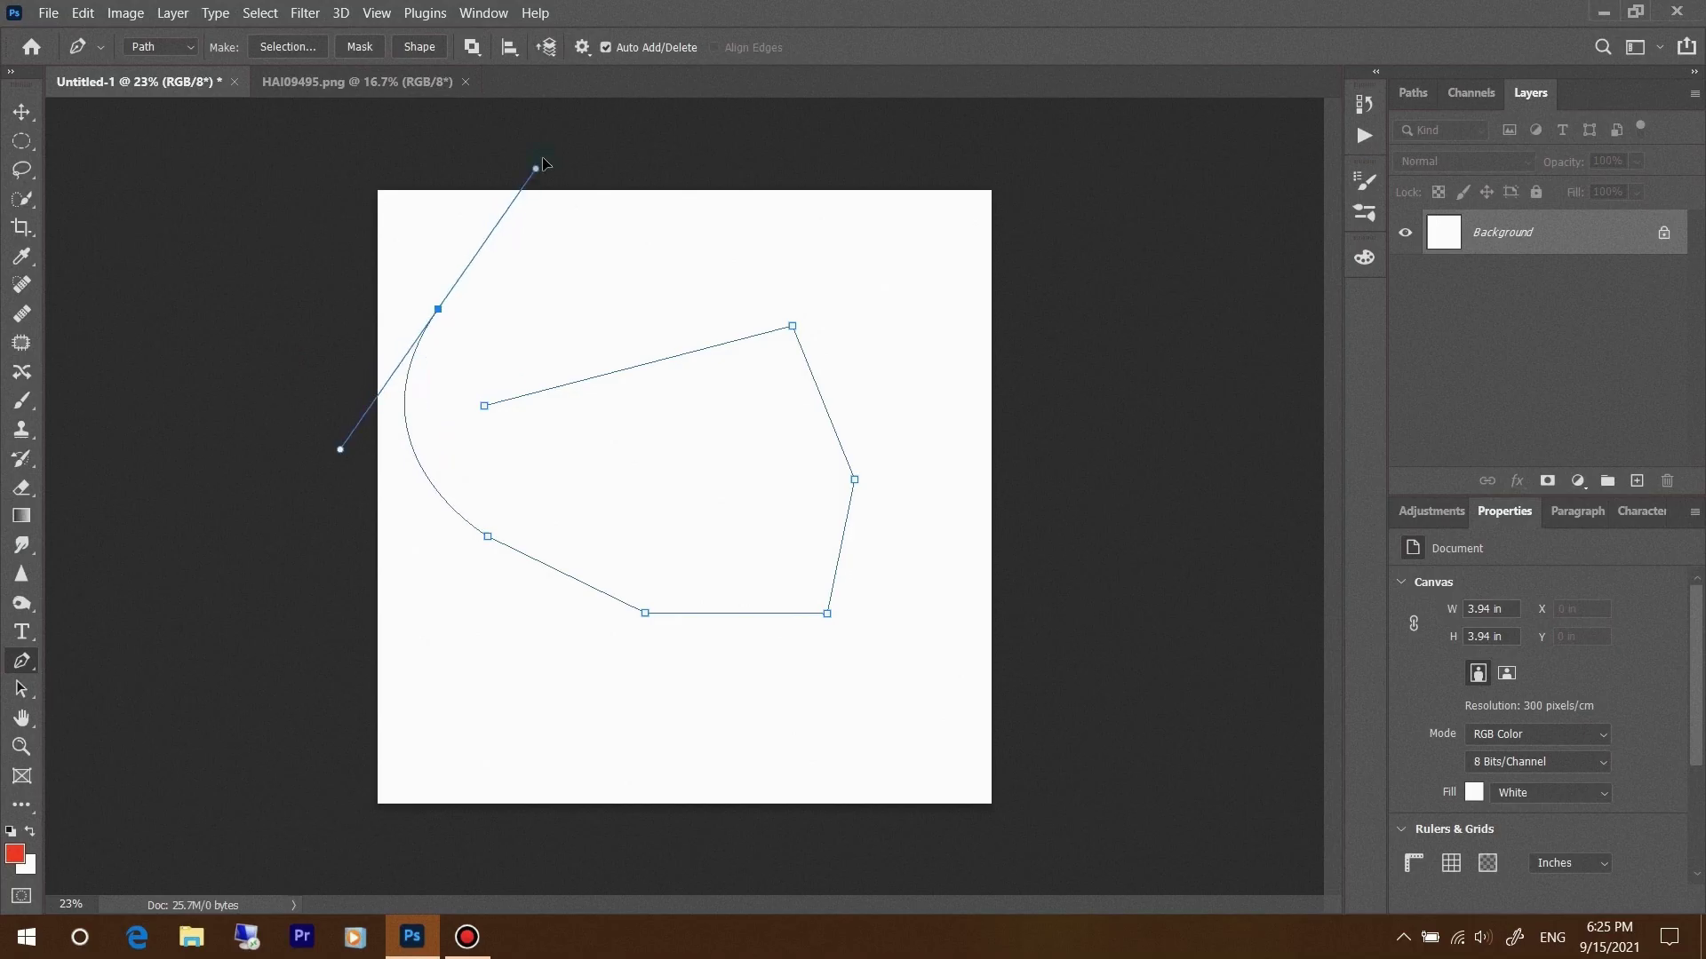
mouse_move(508, 233)
mouse_down()
mouse_move(517, 186)
mouse_move(520, 211)
mouse_up()
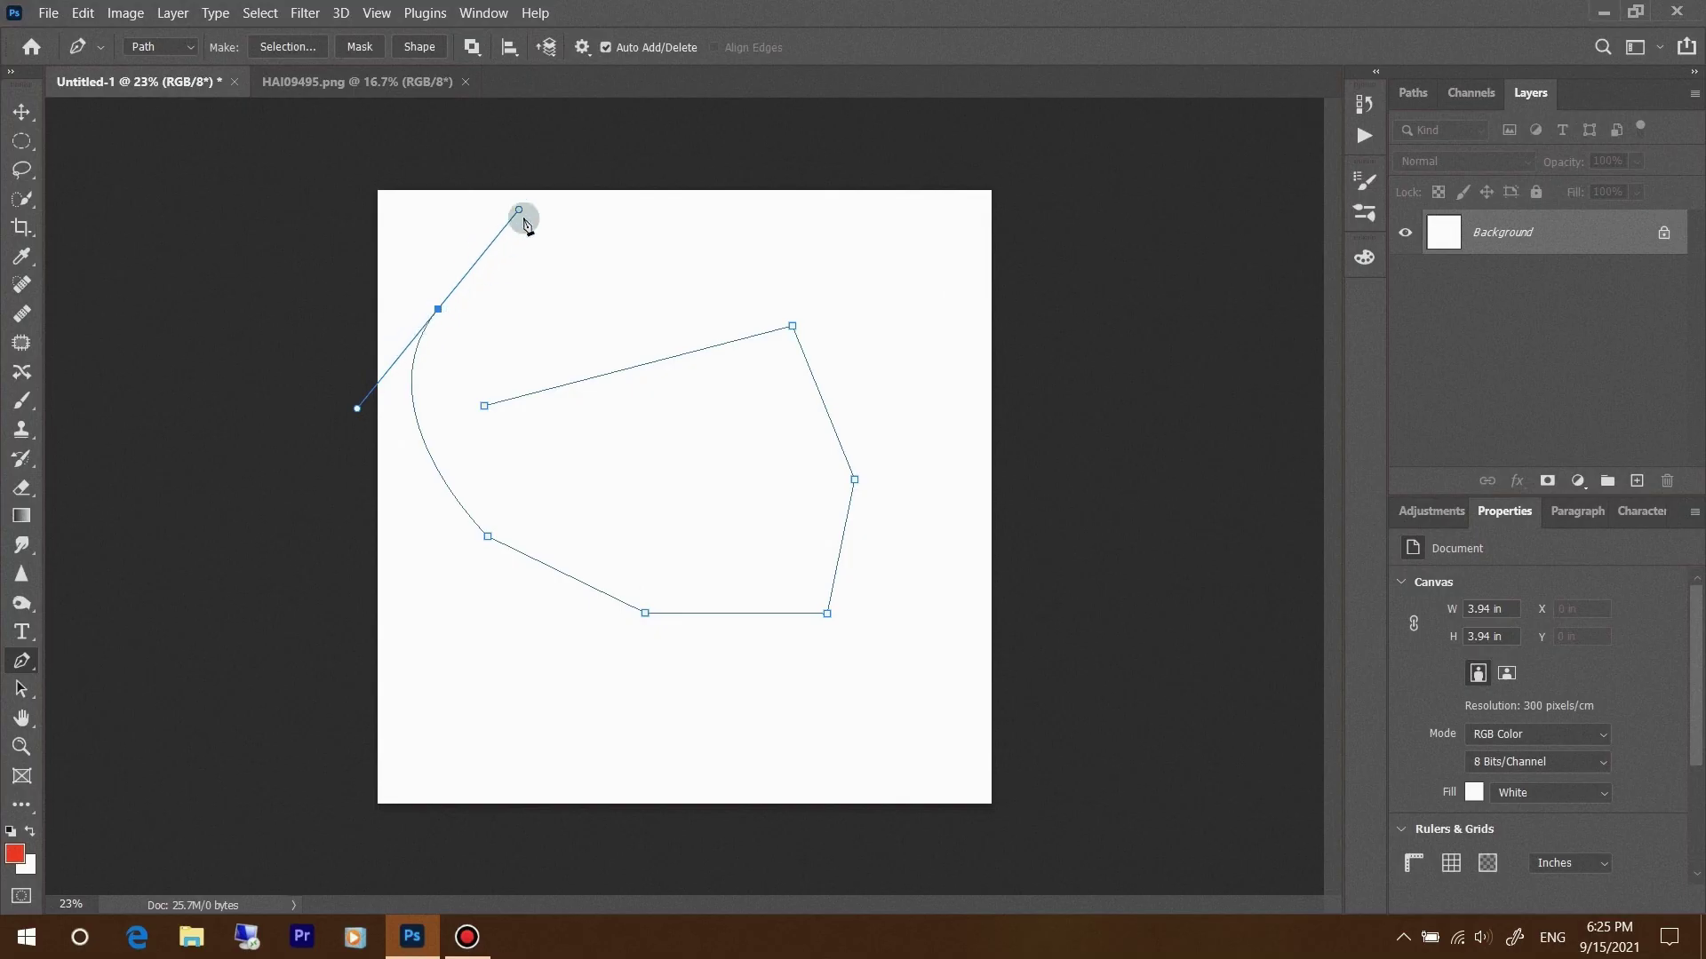
click(425, 330)
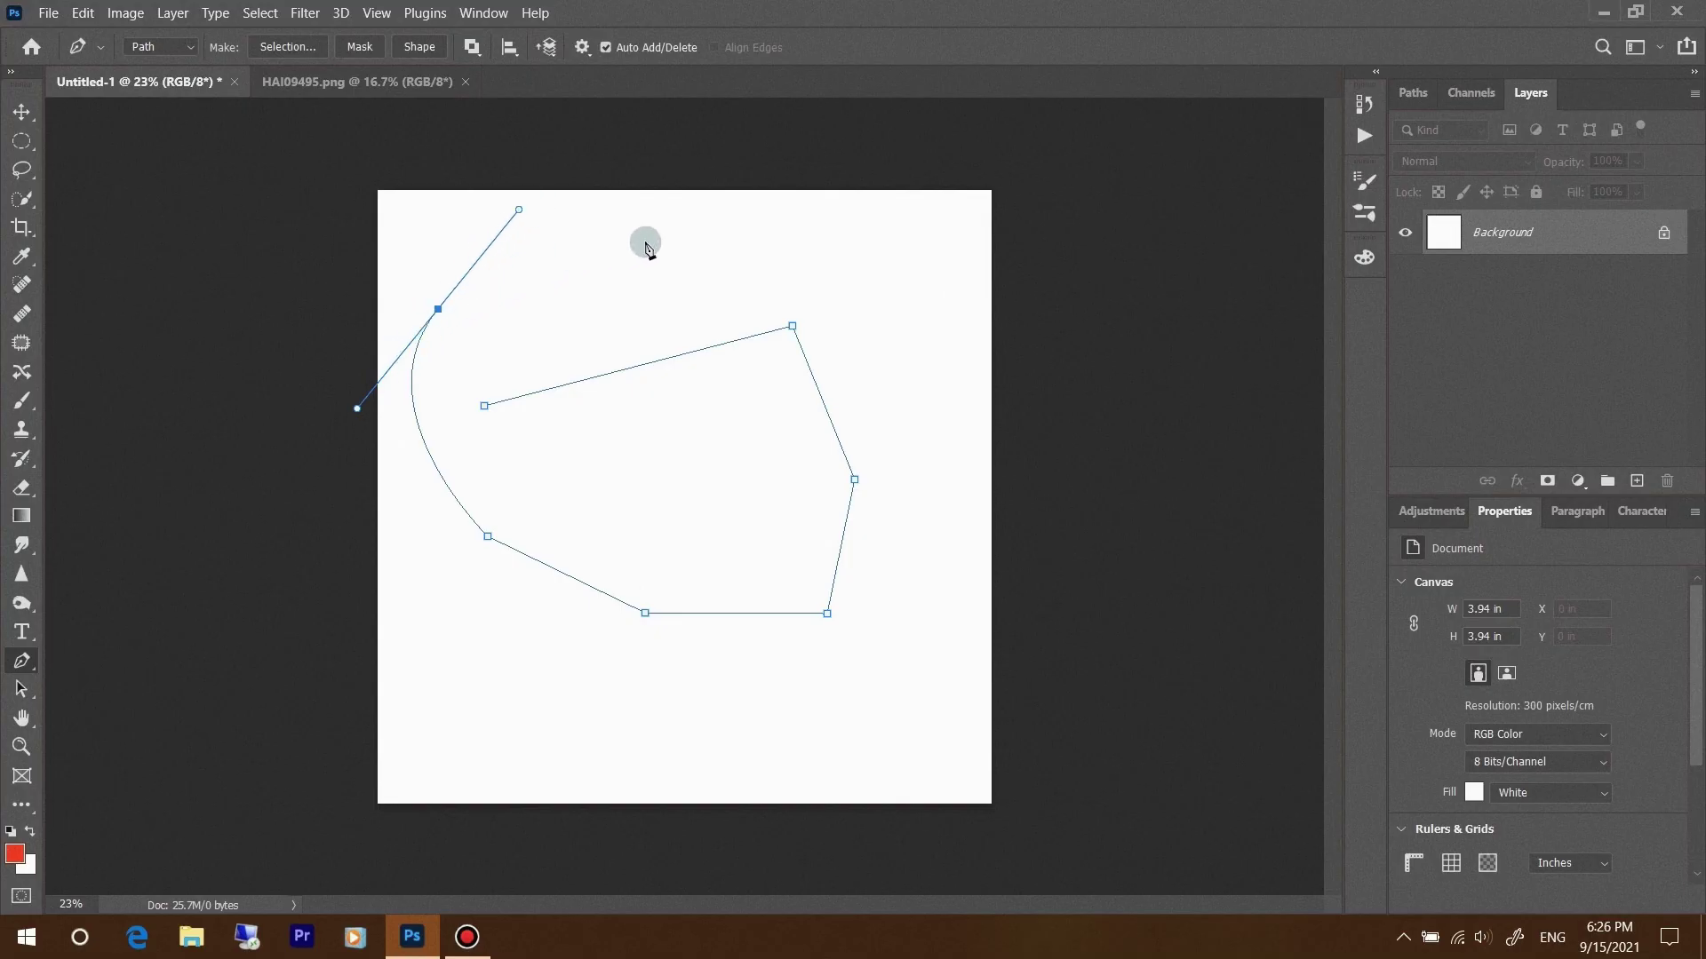
click(723, 261)
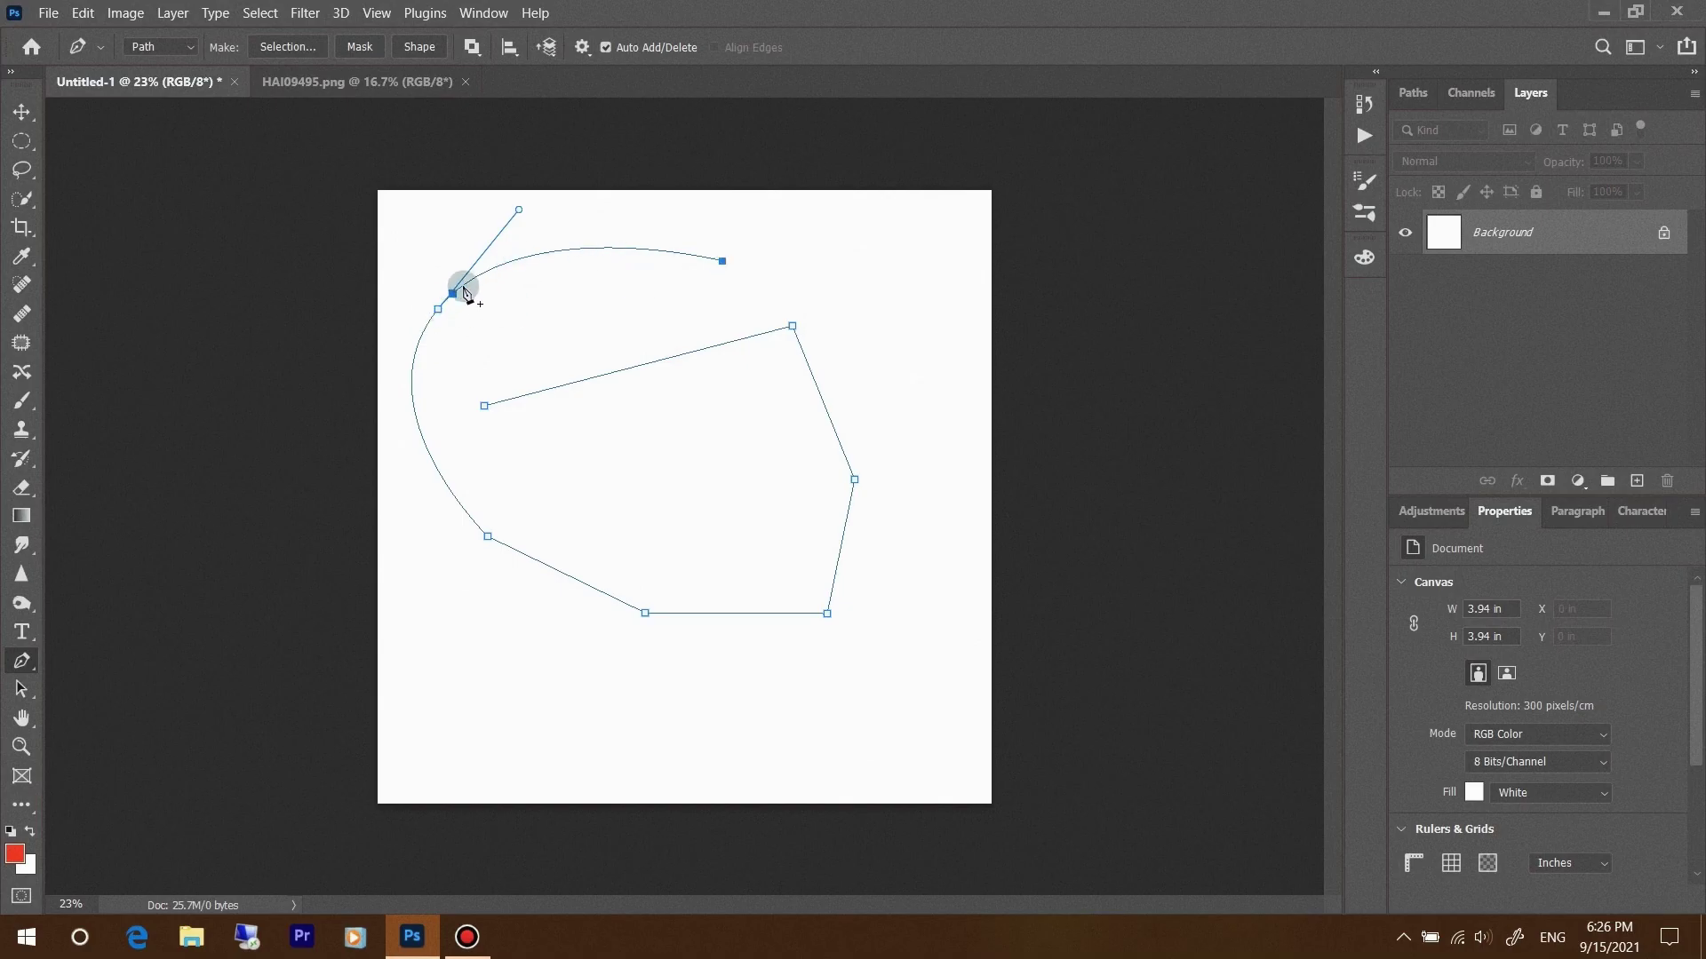
key(Delete)
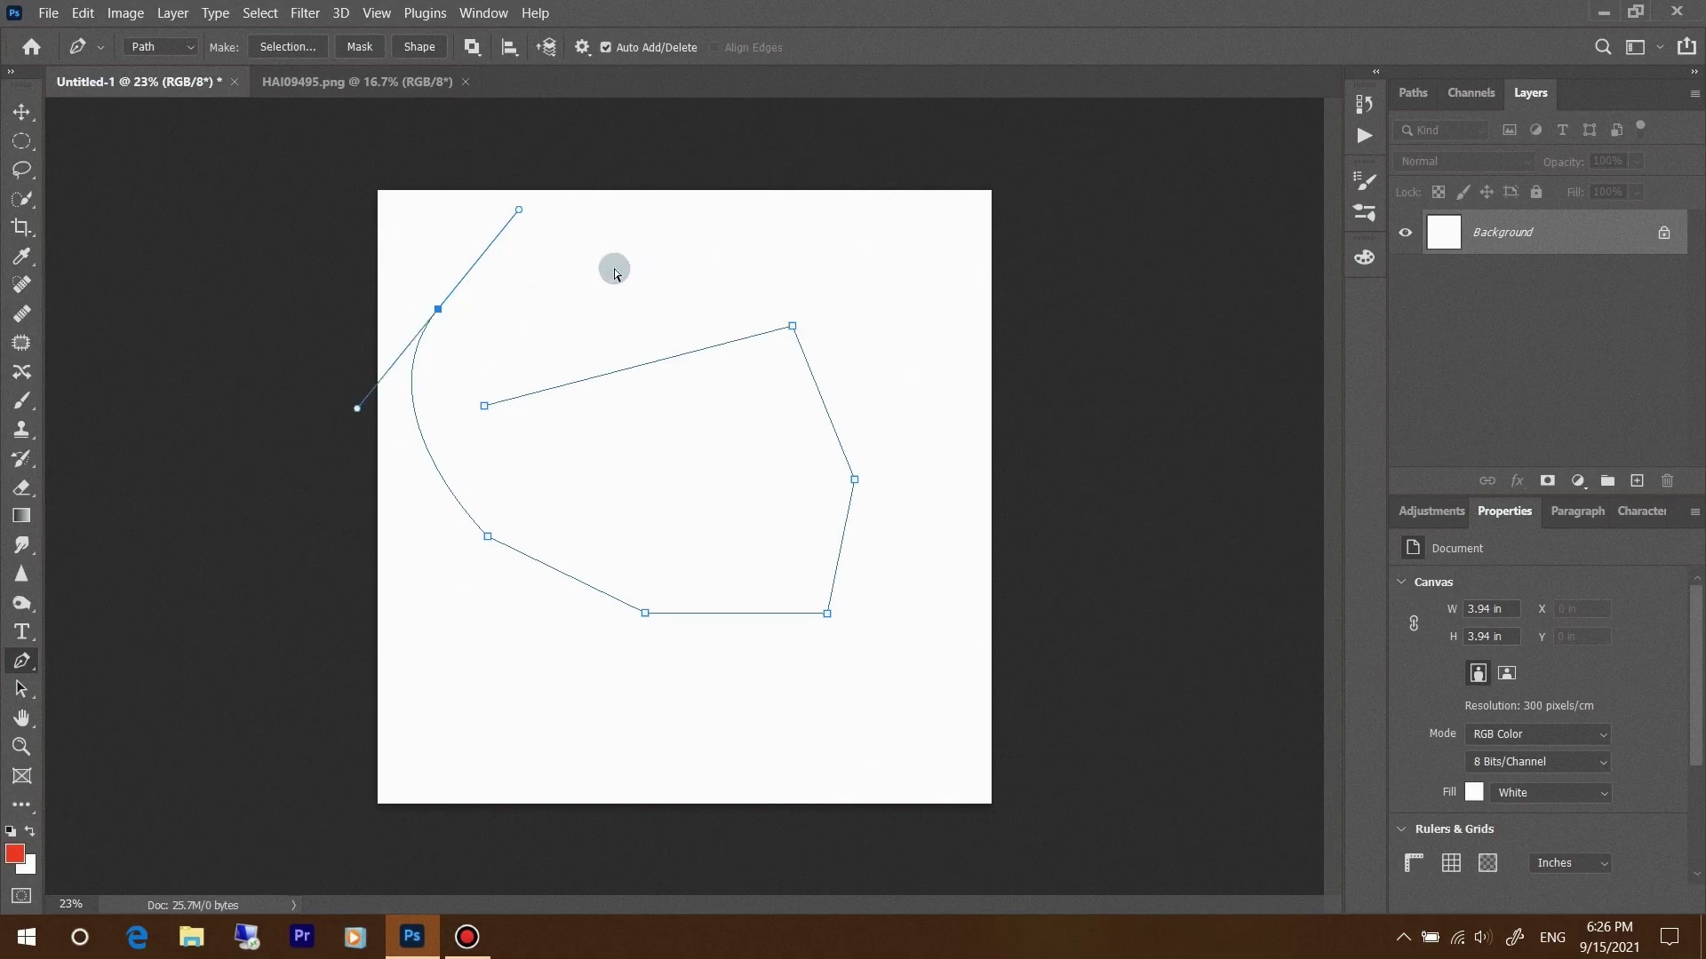
click(592, 511)
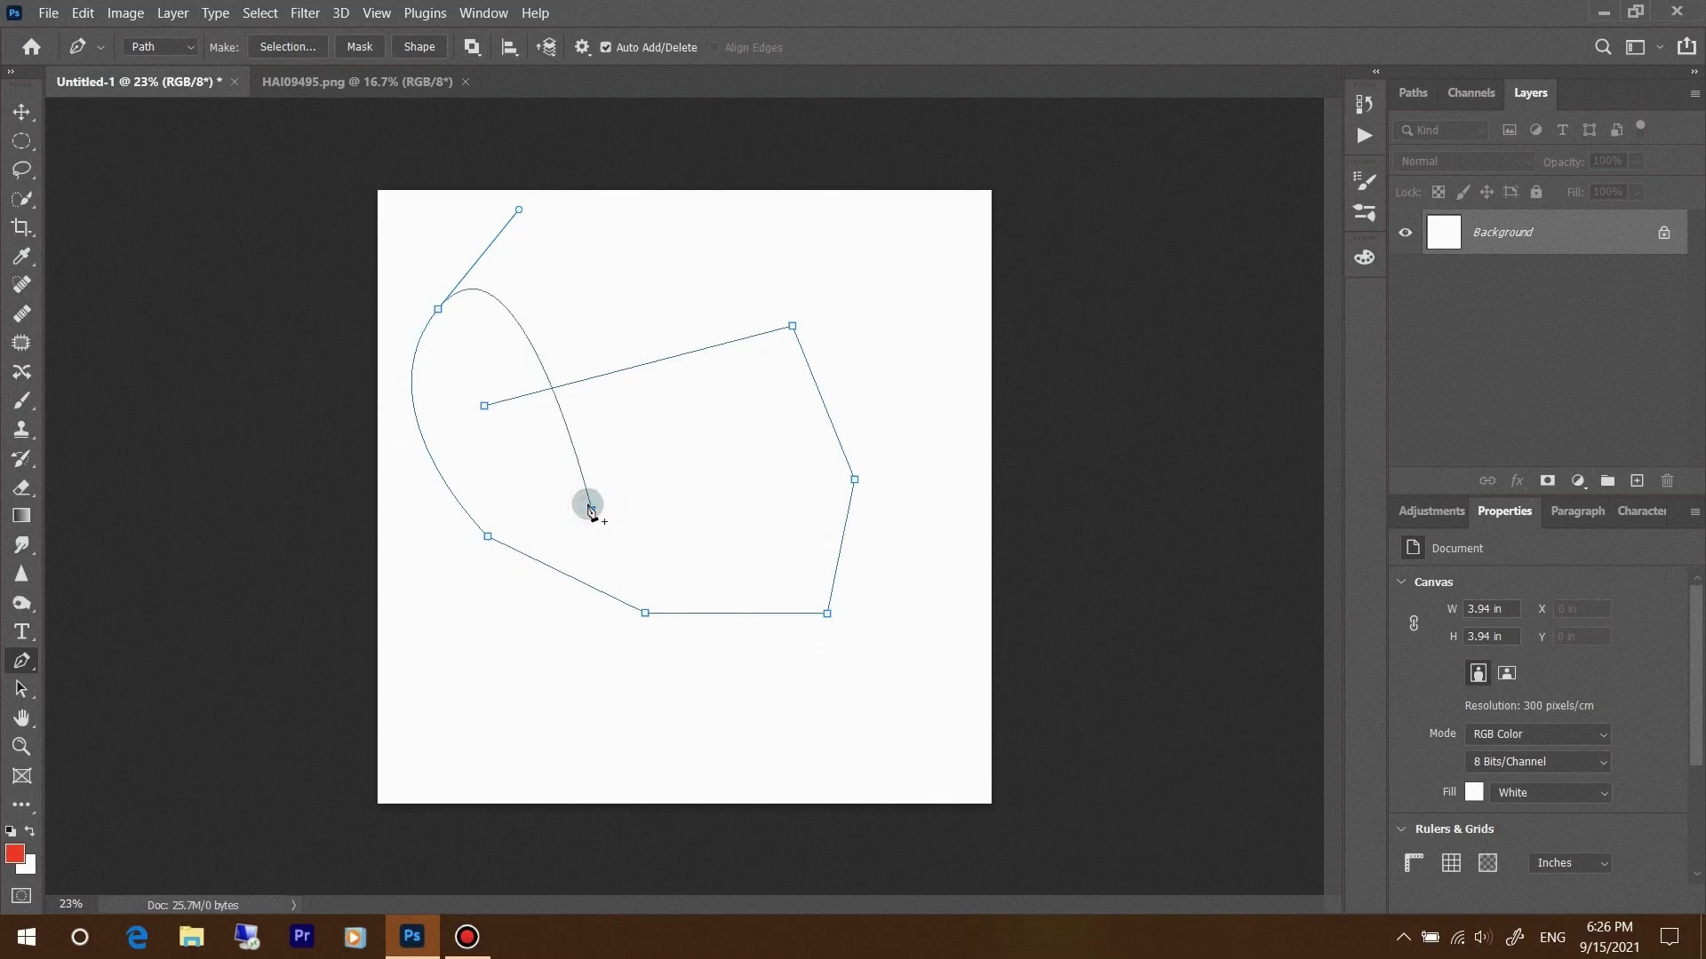
key(ctrl+z)
key(ctrl+z)
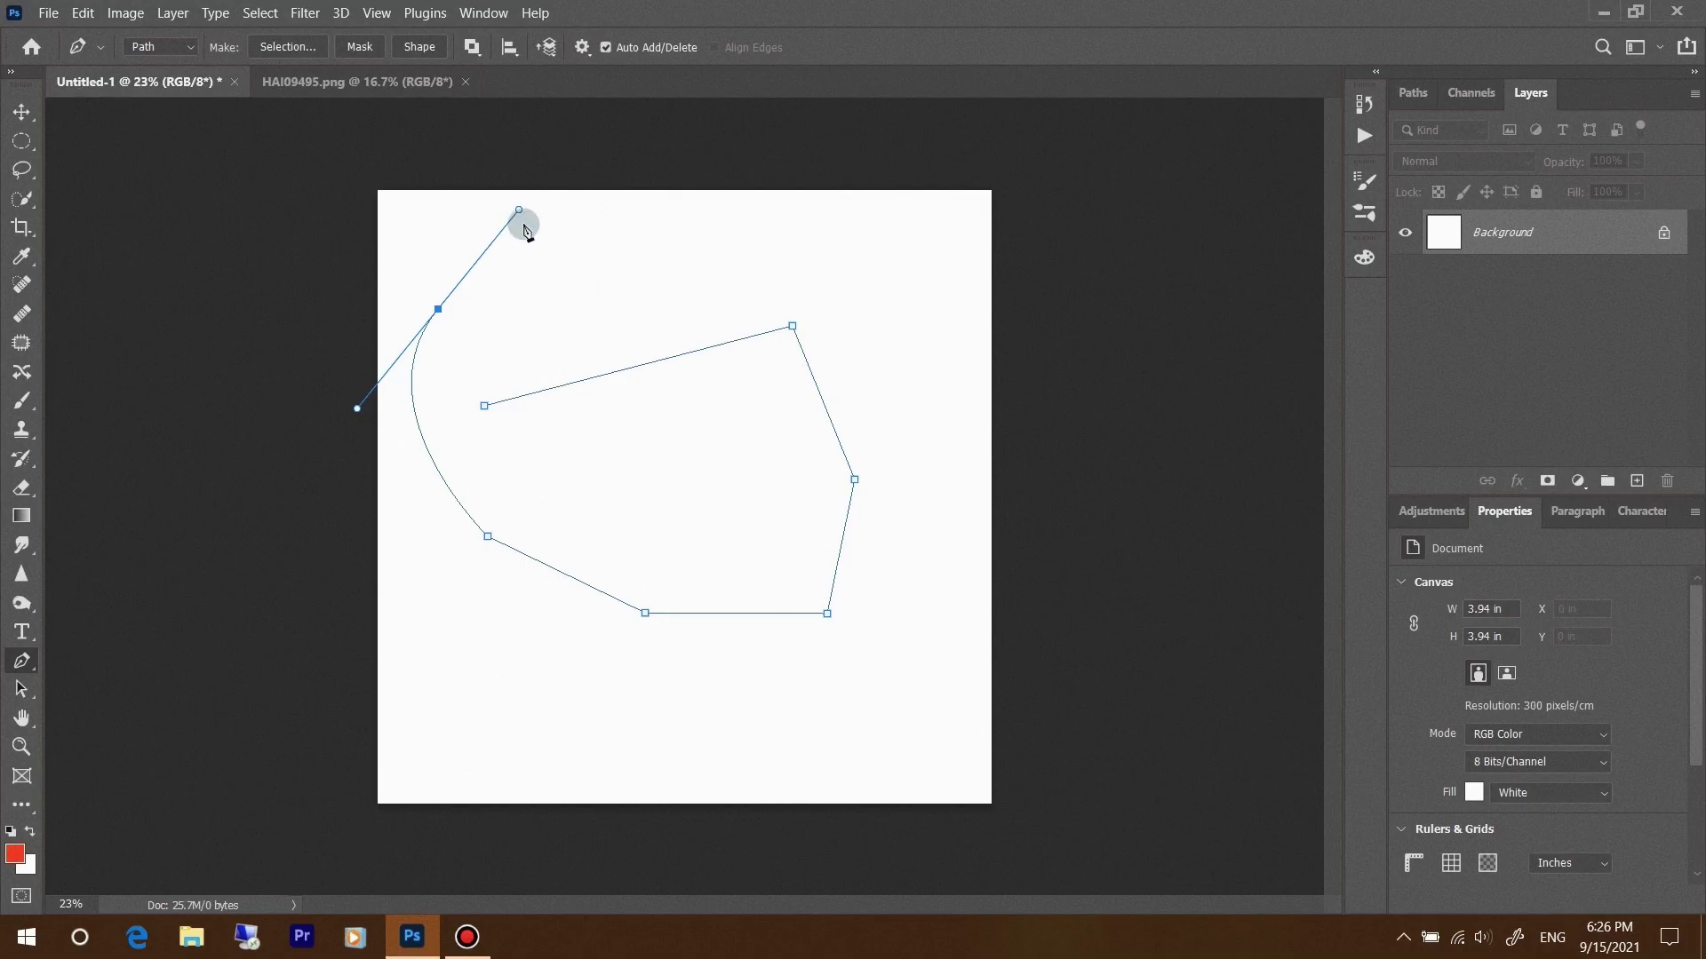
Adjust the curved anchor's handle and try new curved segments, undoing each one
mouse_move(518, 210)
mouse_down()
mouse_move(401, 586)
mouse_move(580, 584)
mouse_up()
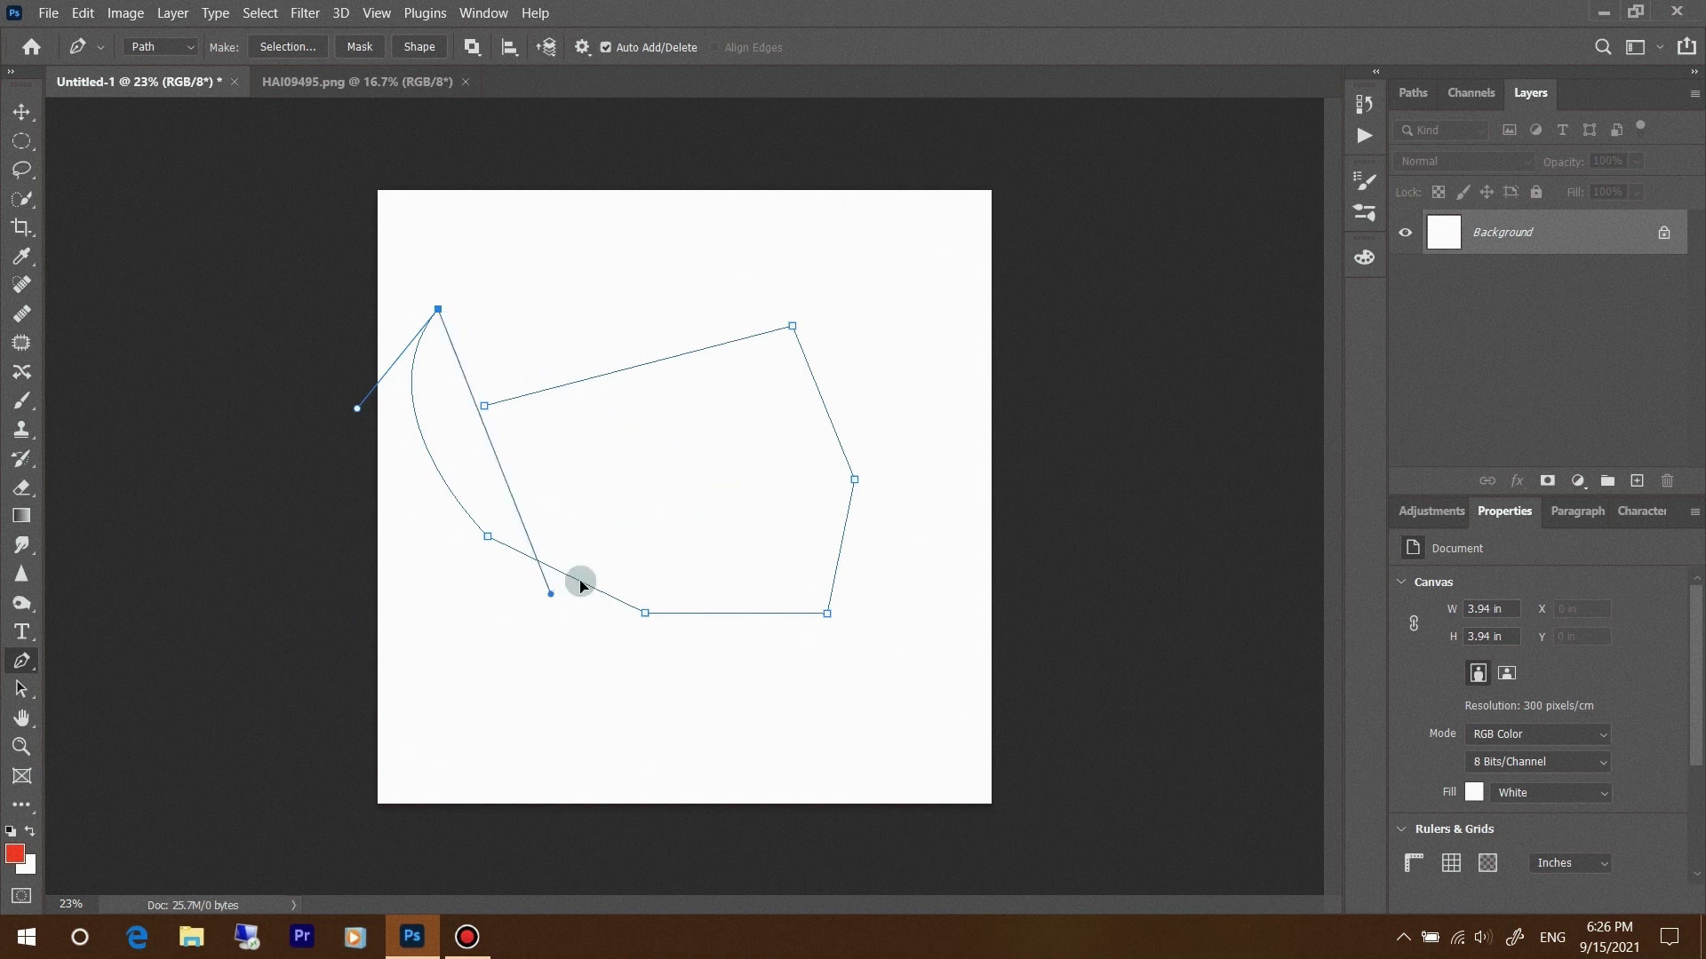
drag(726, 442, 901, 353)
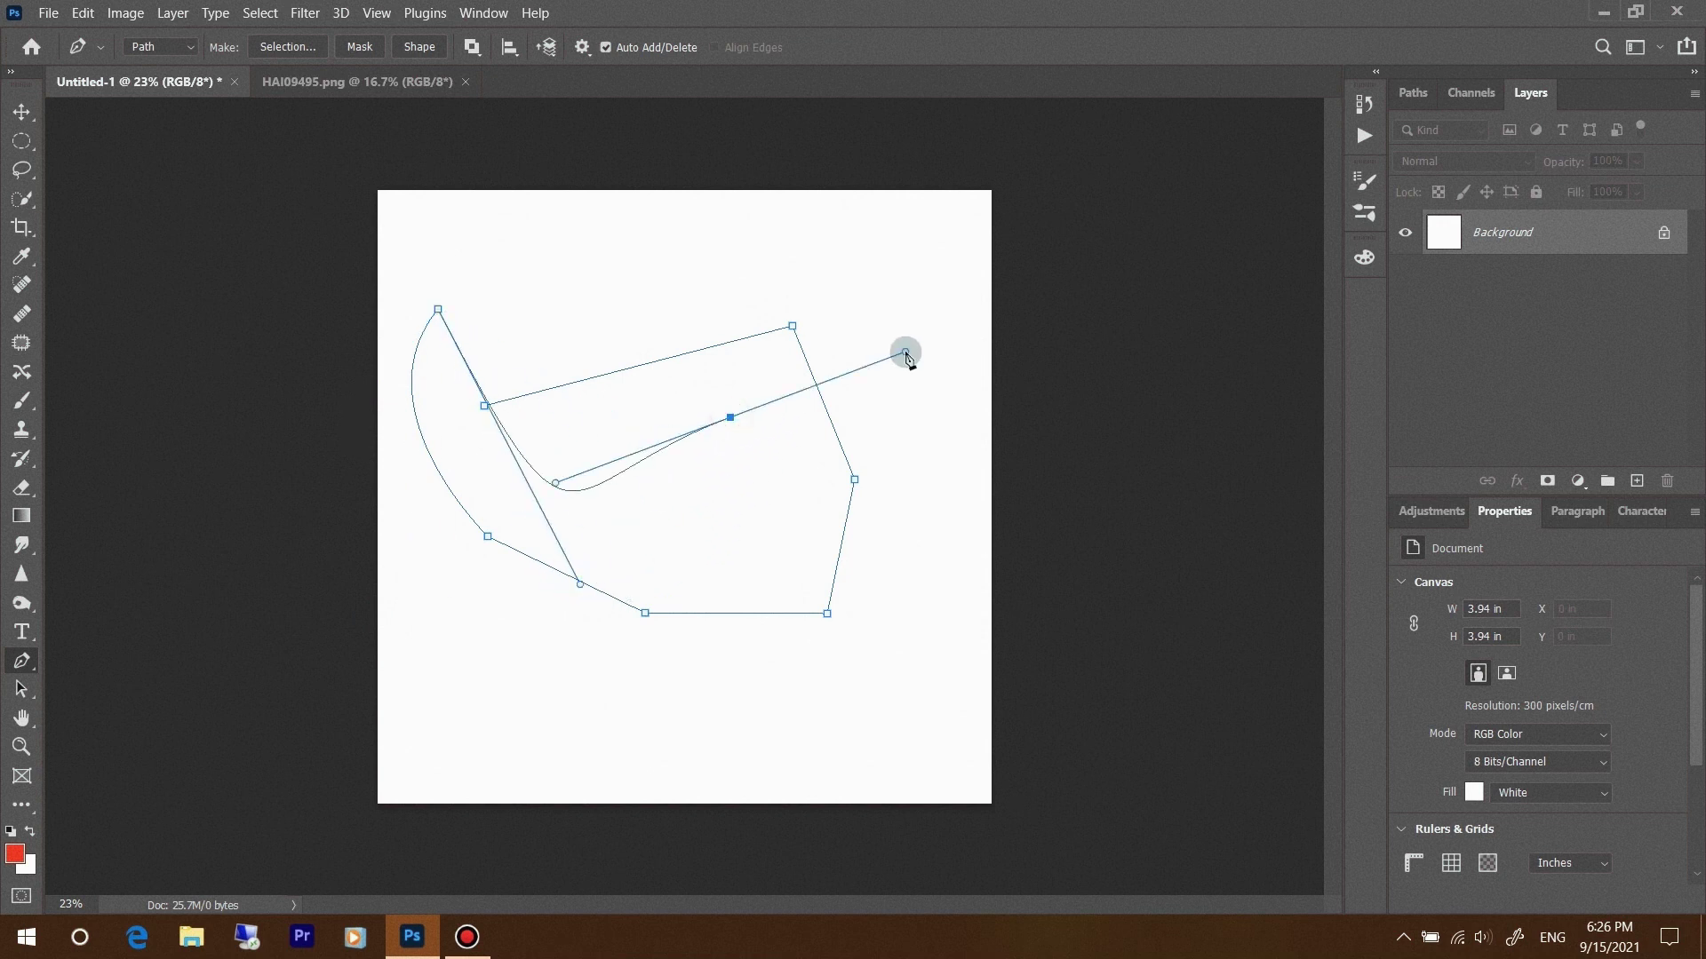
key(ctrl+z)
drag(927, 281, 805, 289)
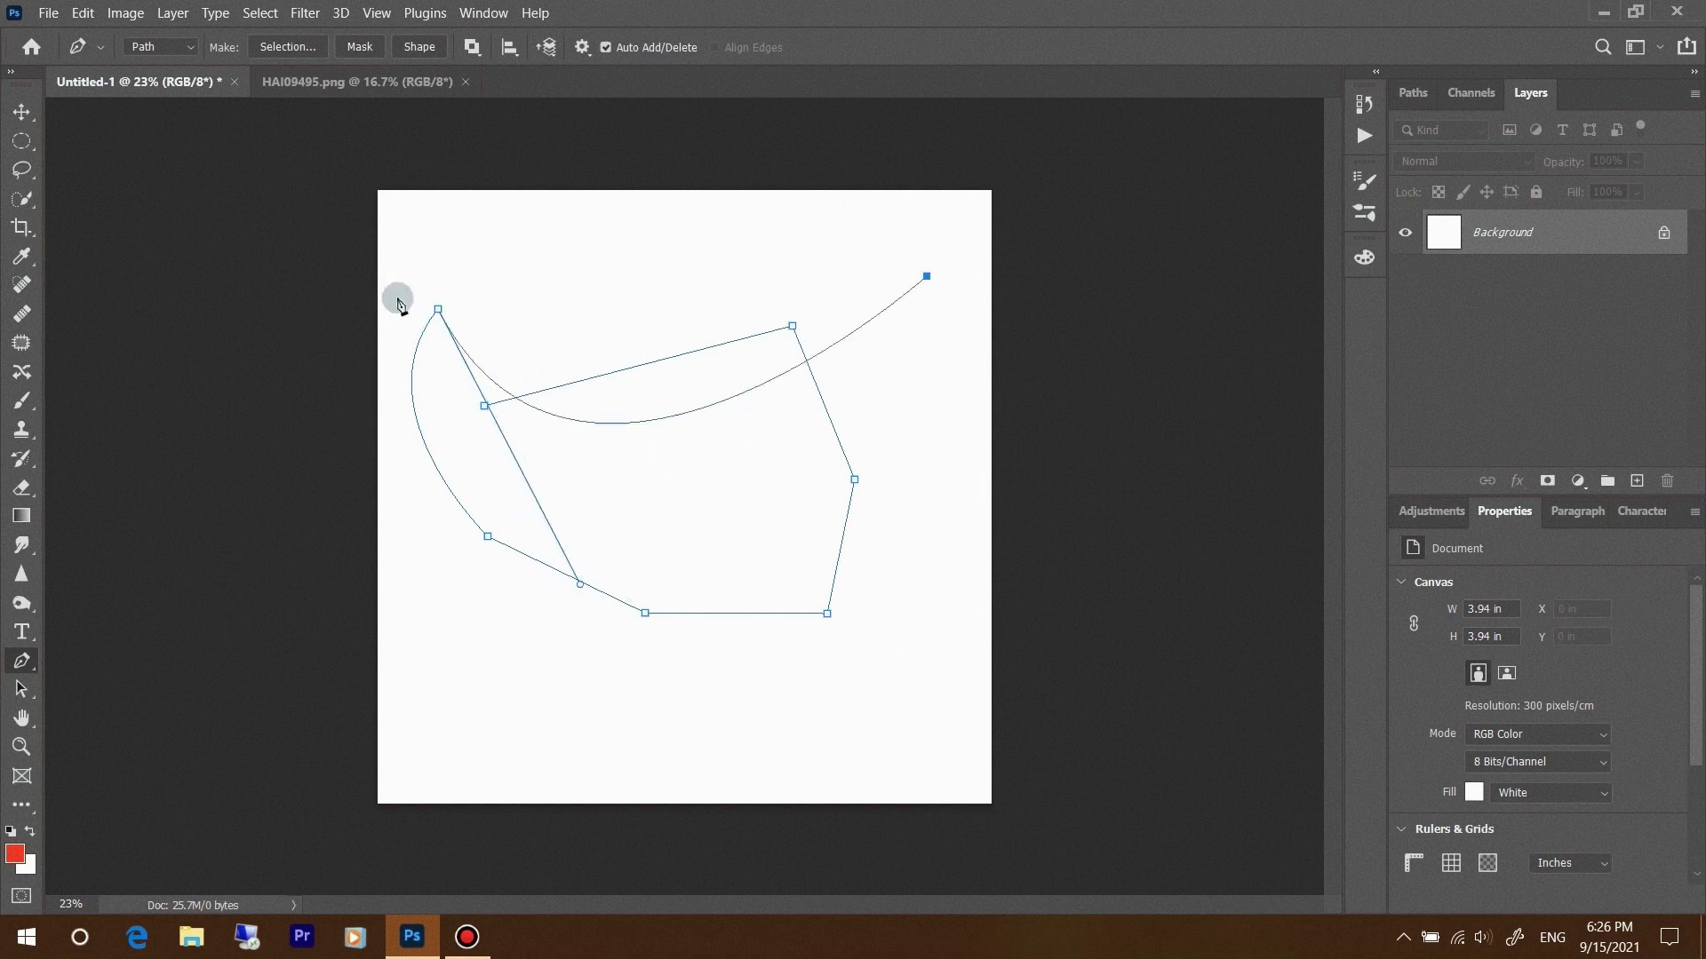
key(ctrl+z)
key(ctrl+z)
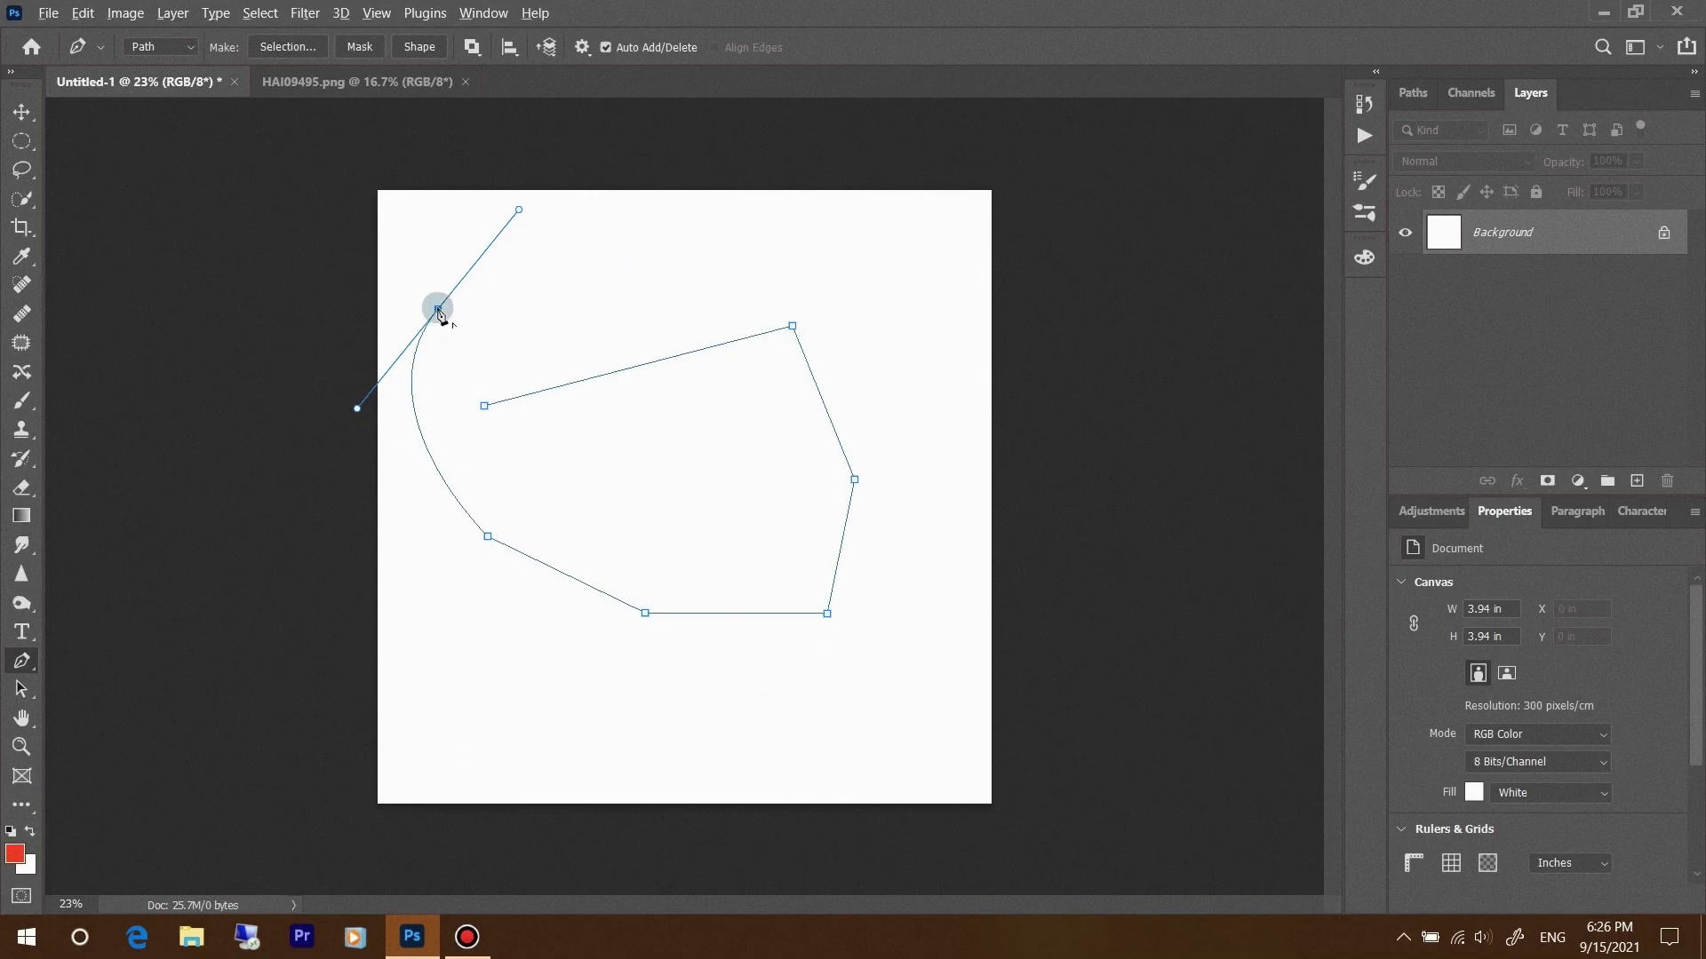
Resume from the open end with straight anchors, then undo them back to a blank canvas
click(438, 310)
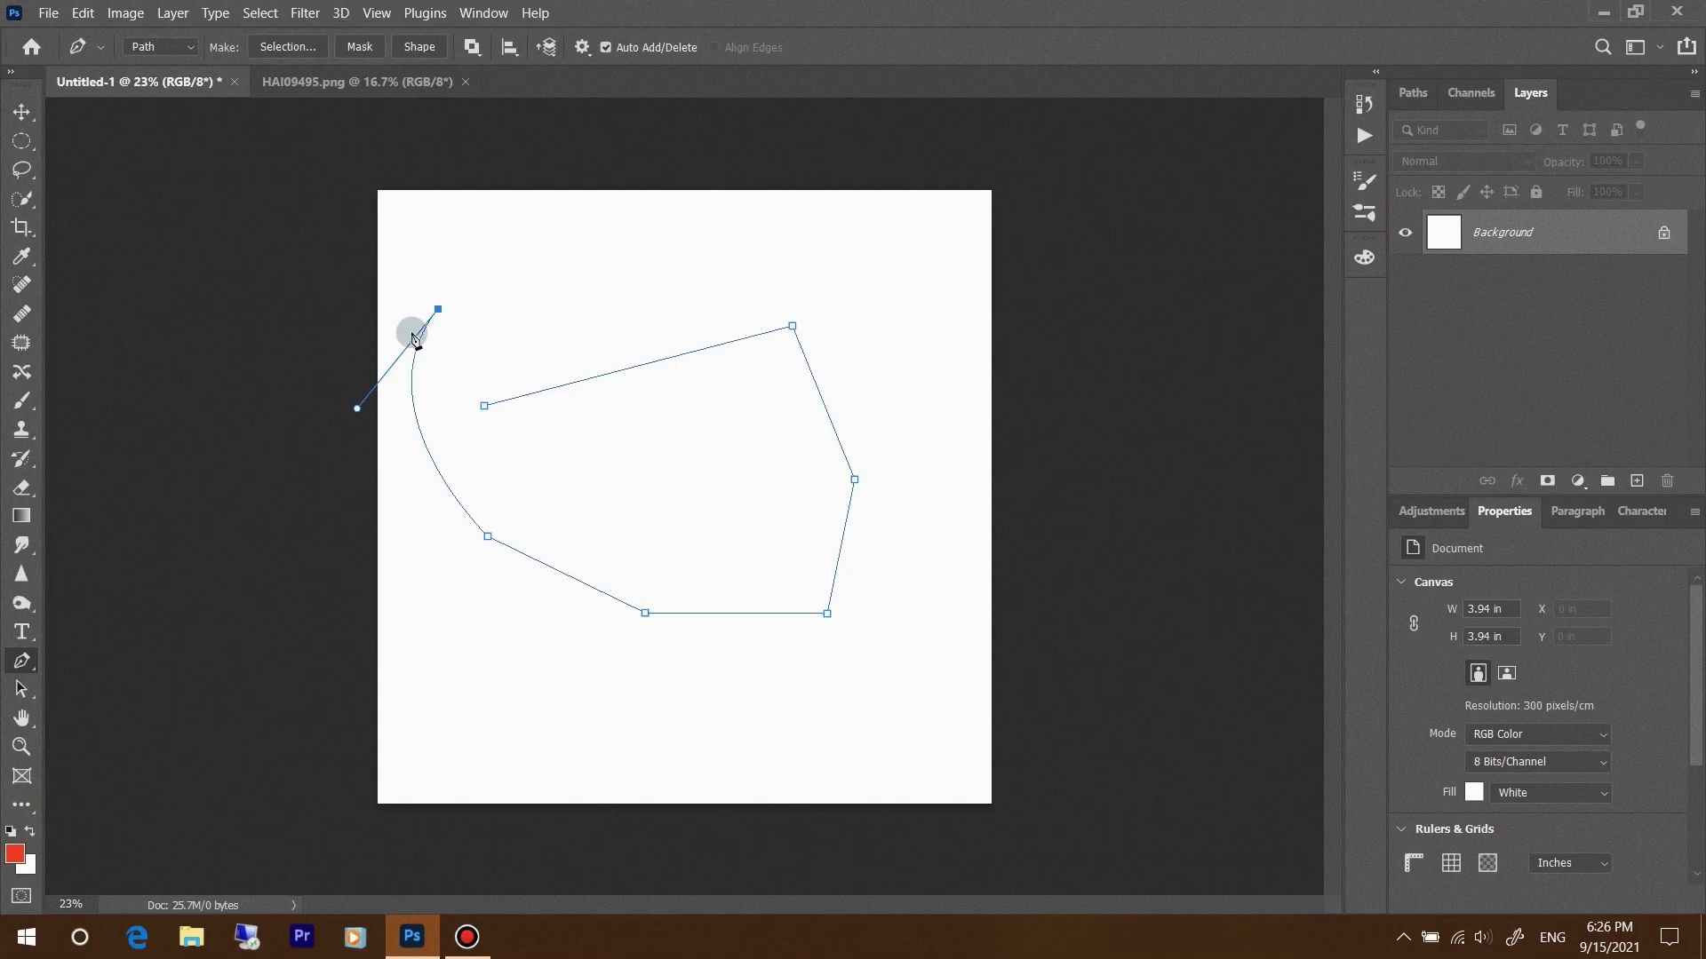
click(659, 247)
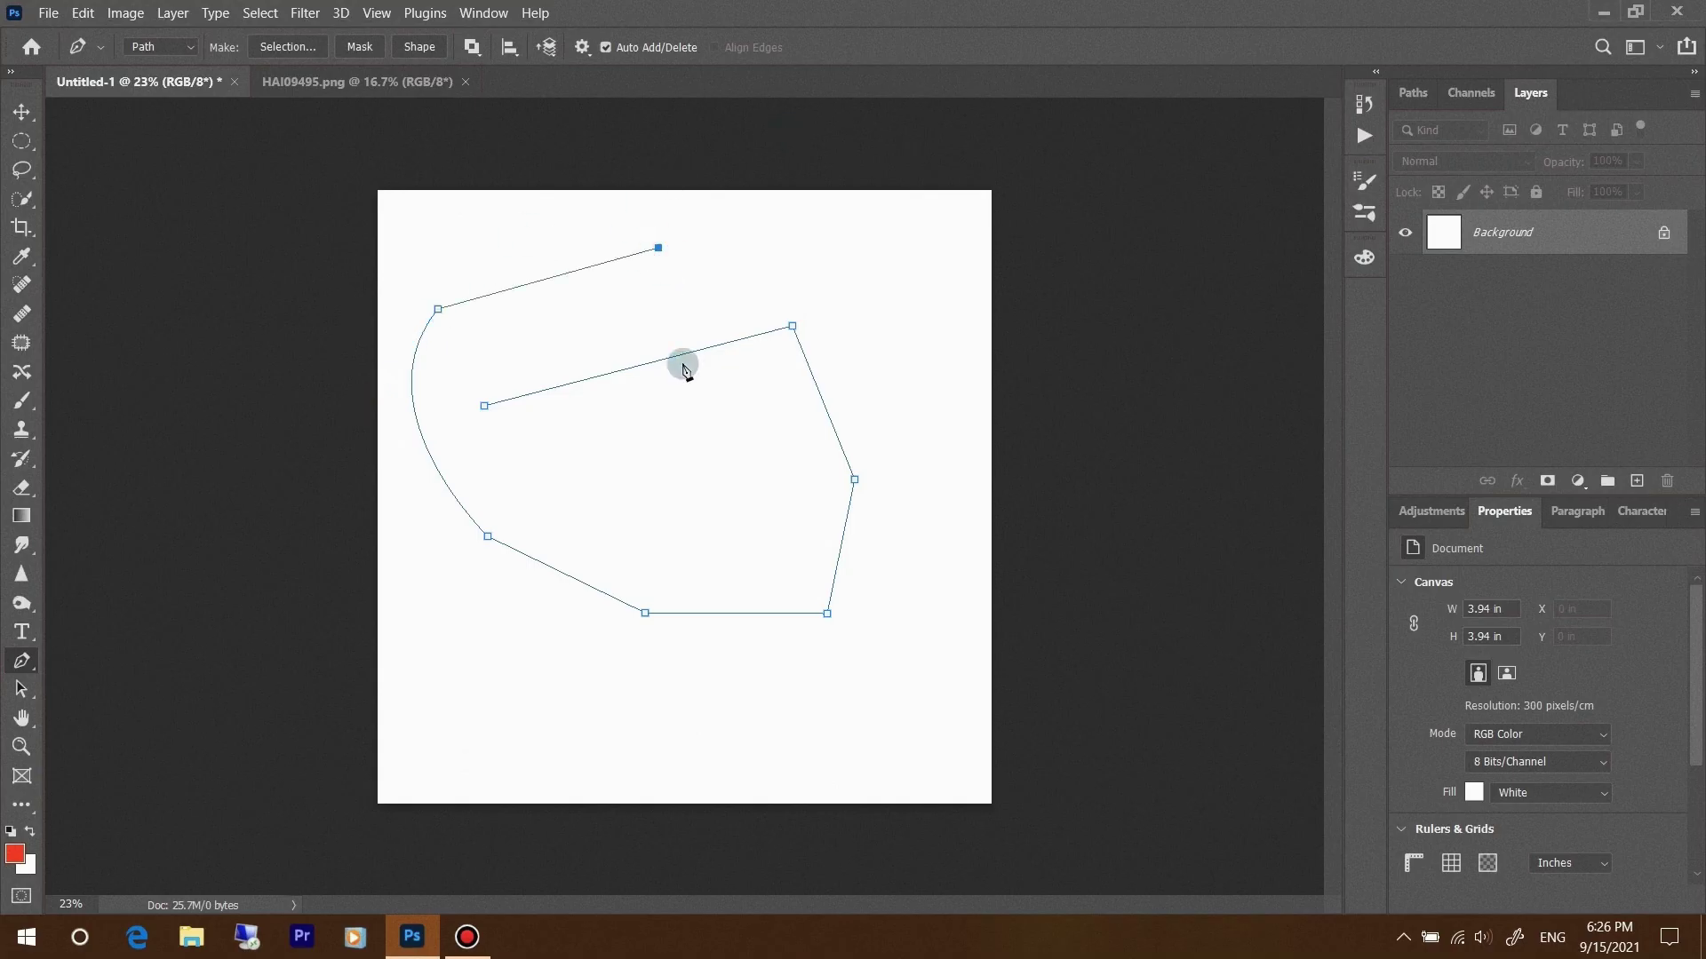
click(820, 394)
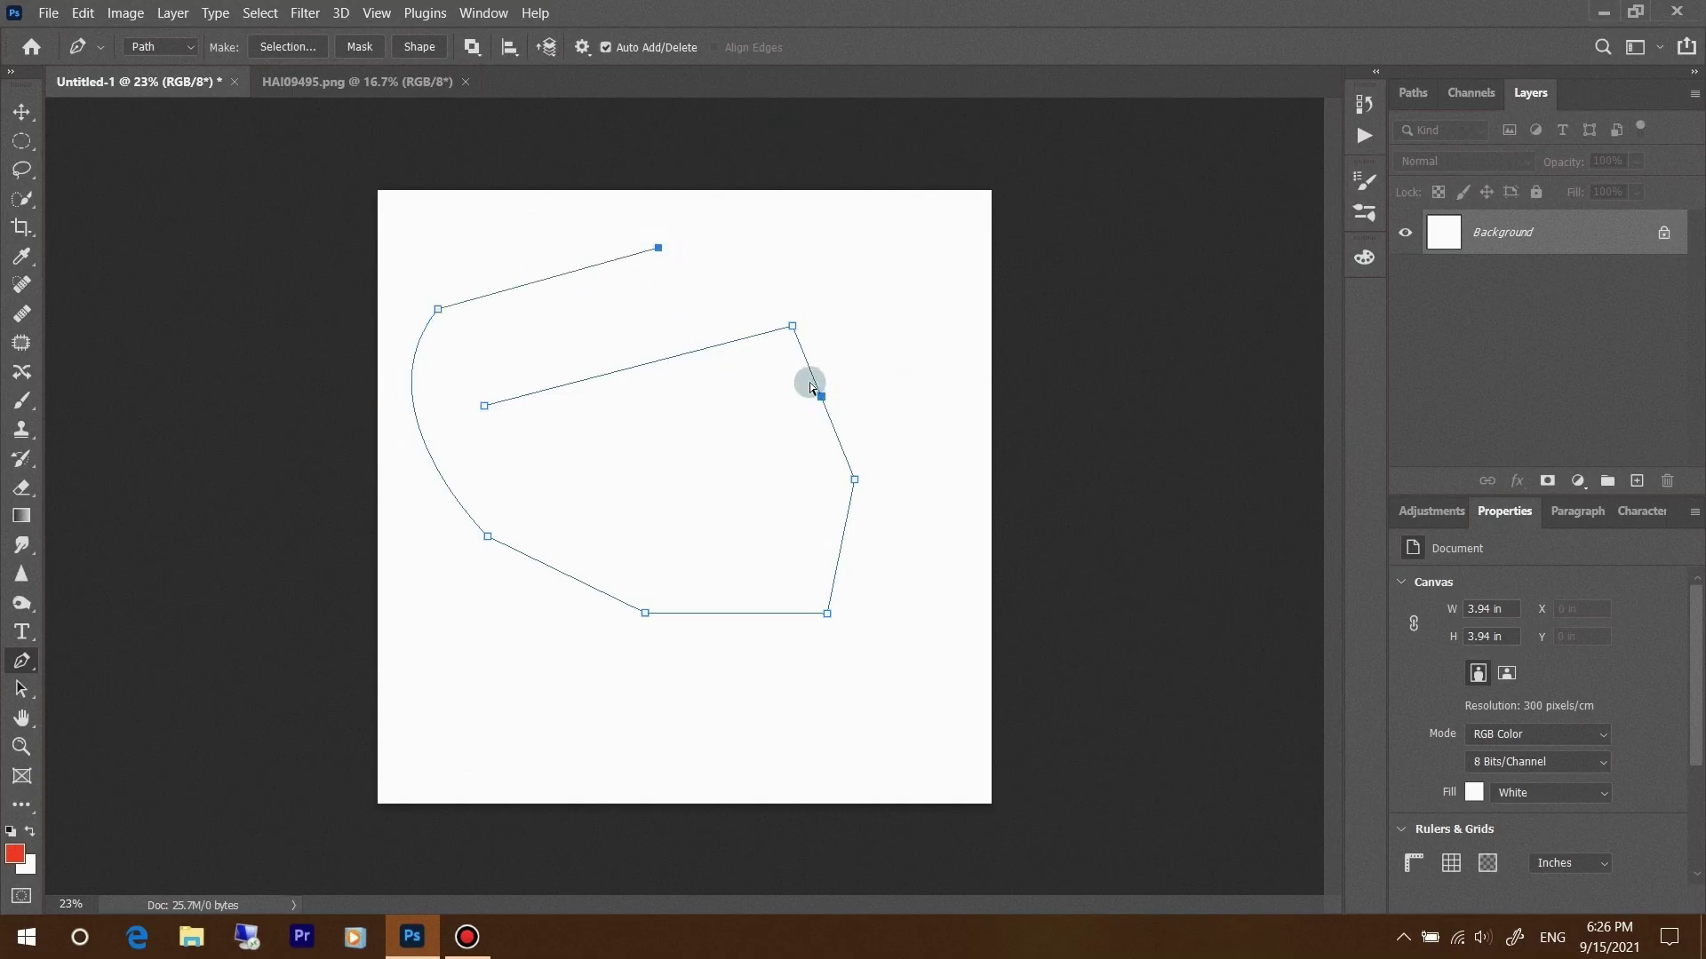
key(ctrl+z)
key(ctrl+z)
click(587, 444)
click(693, 285)
click(887, 231)
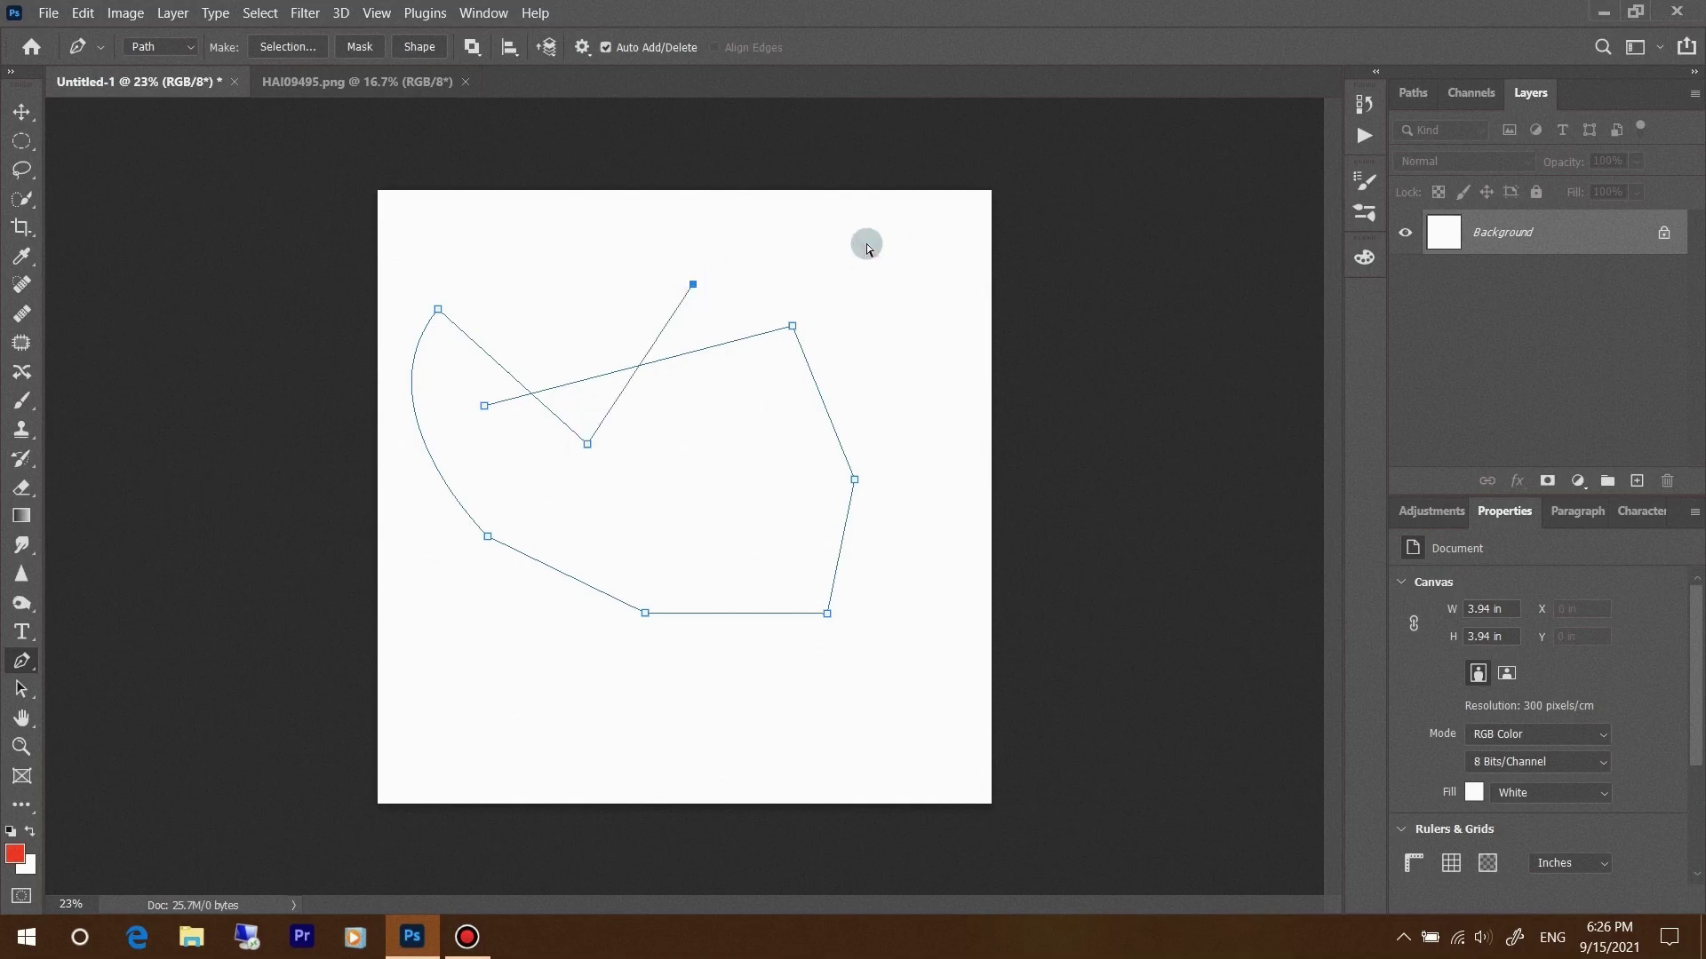
key(ctrl+z)
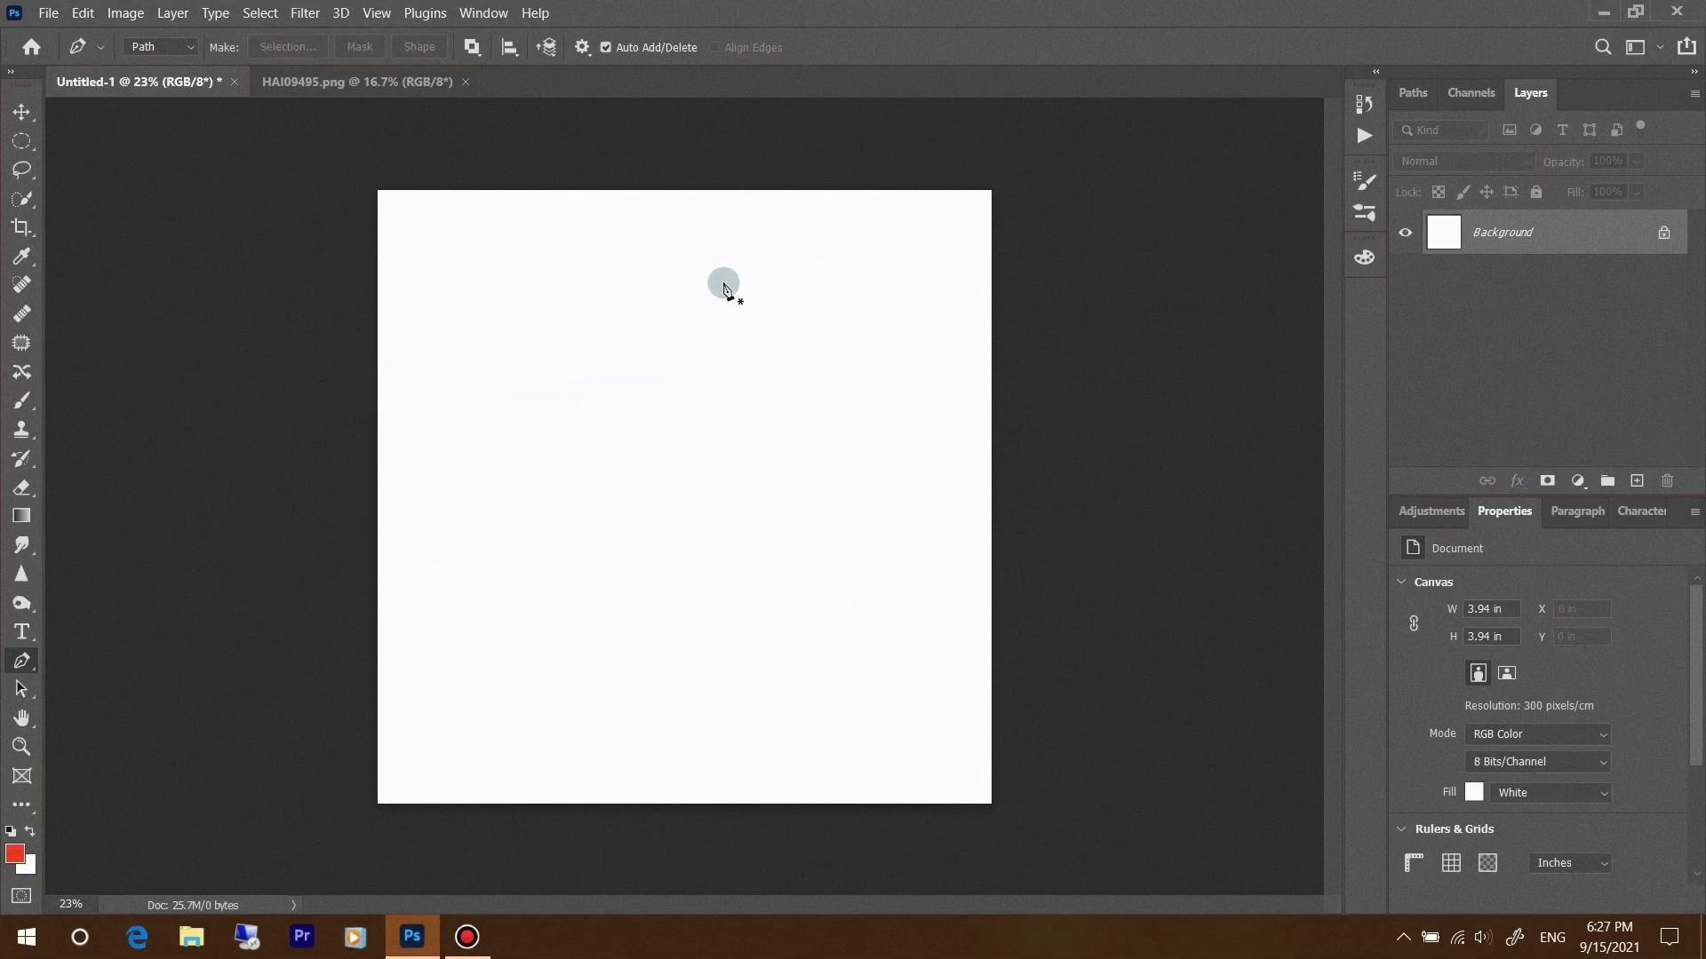
Draw and close a triangular path, then start a new path curving to an upper-right anchor
click(433, 402)
click(857, 382)
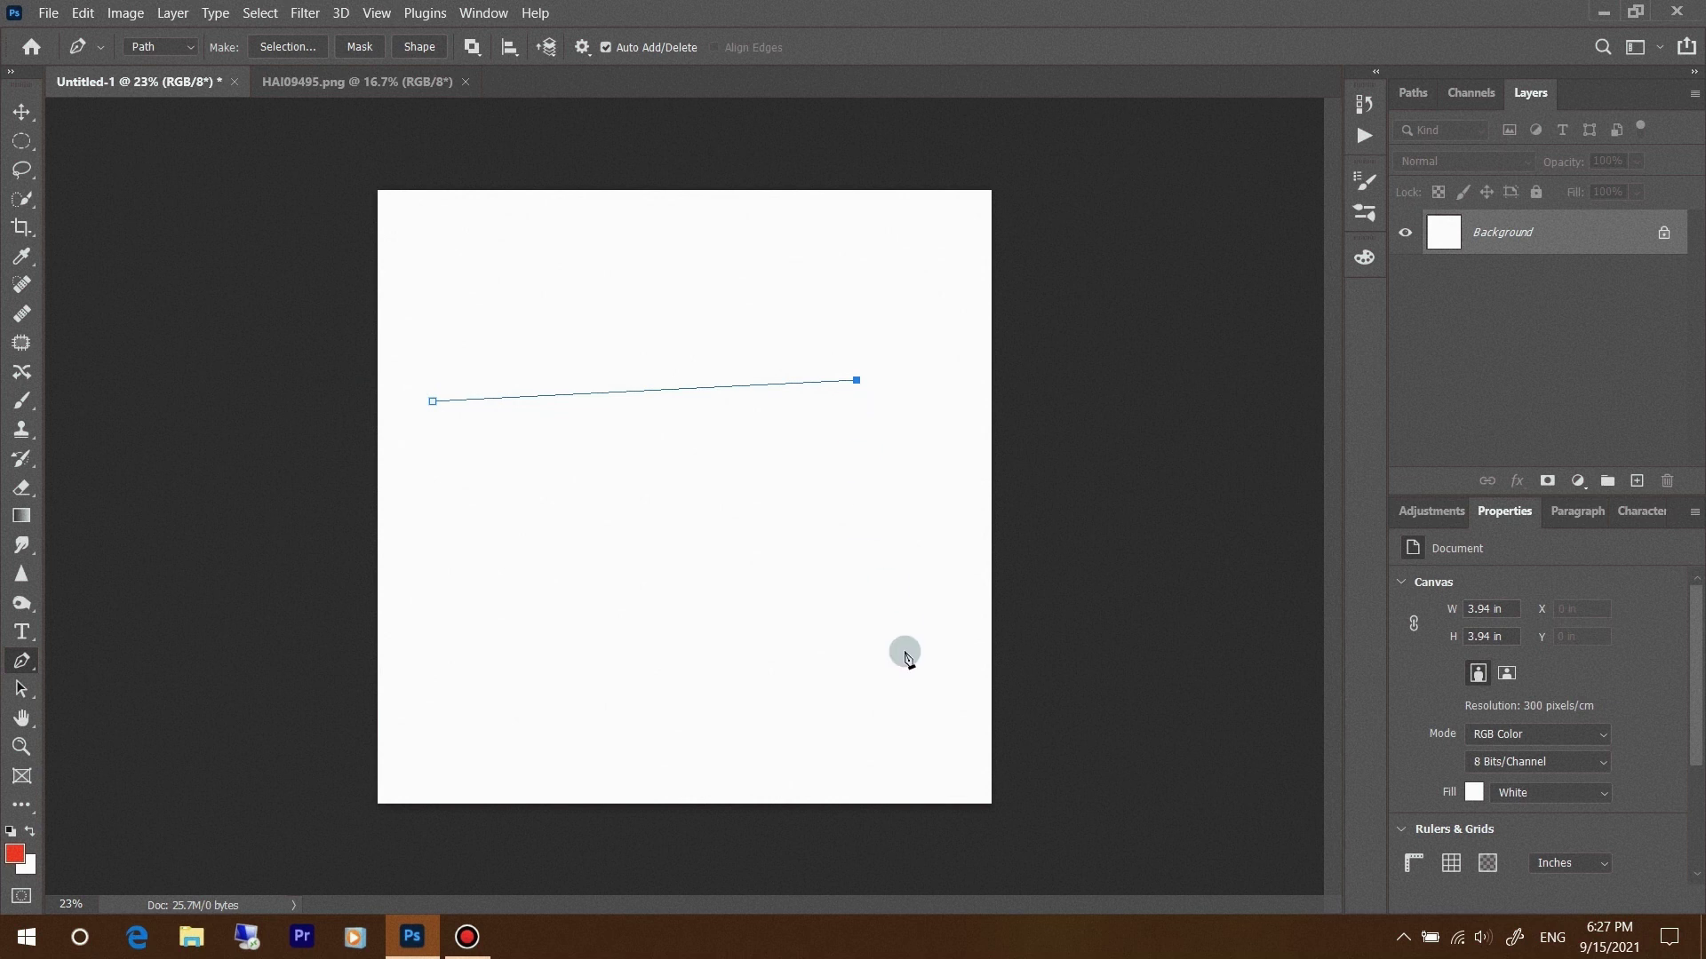
click(663, 658)
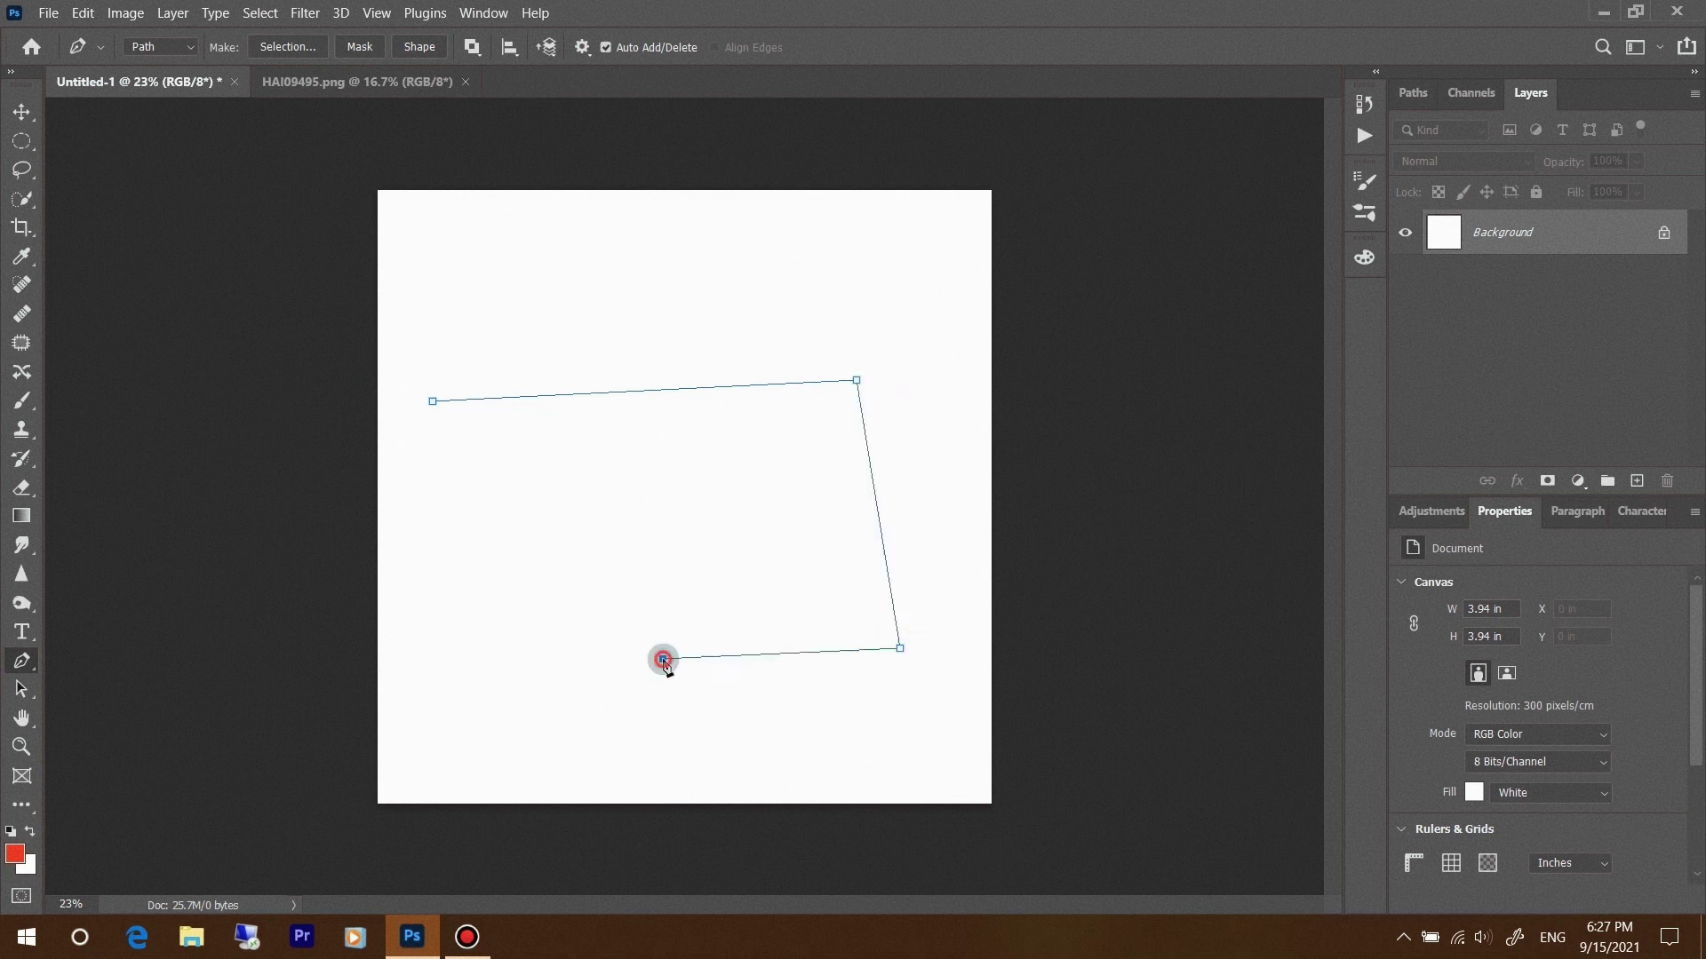
click(433, 402)
key(ctrl+z)
click(432, 402)
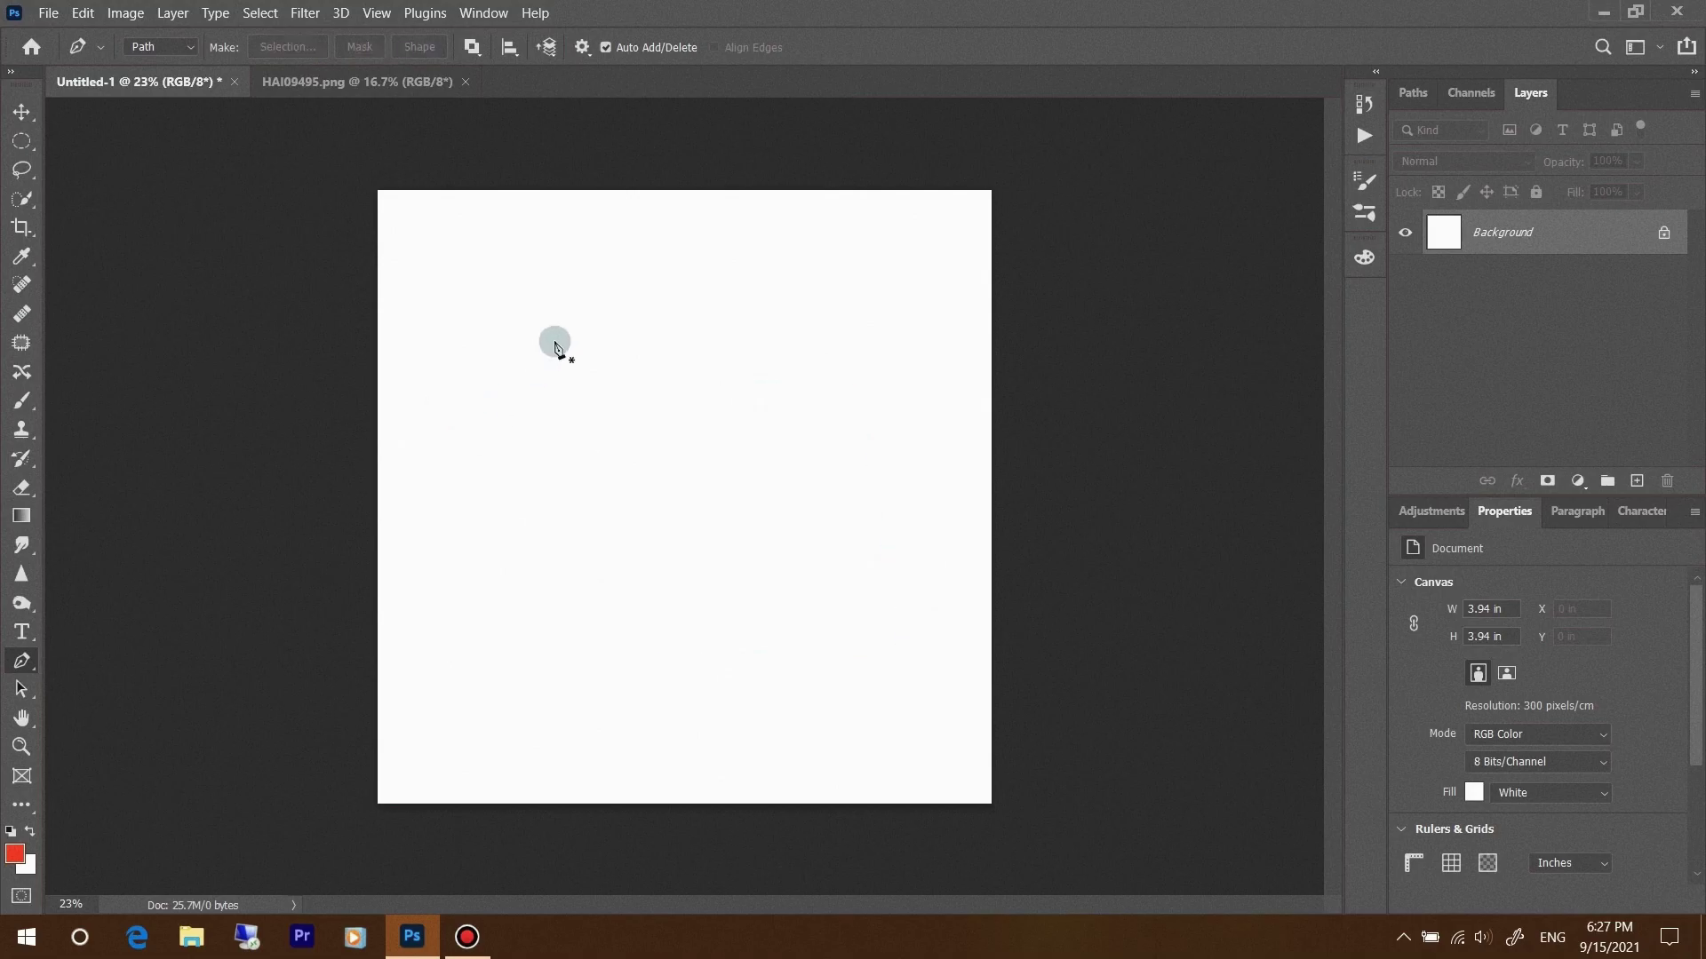
click(494, 400)
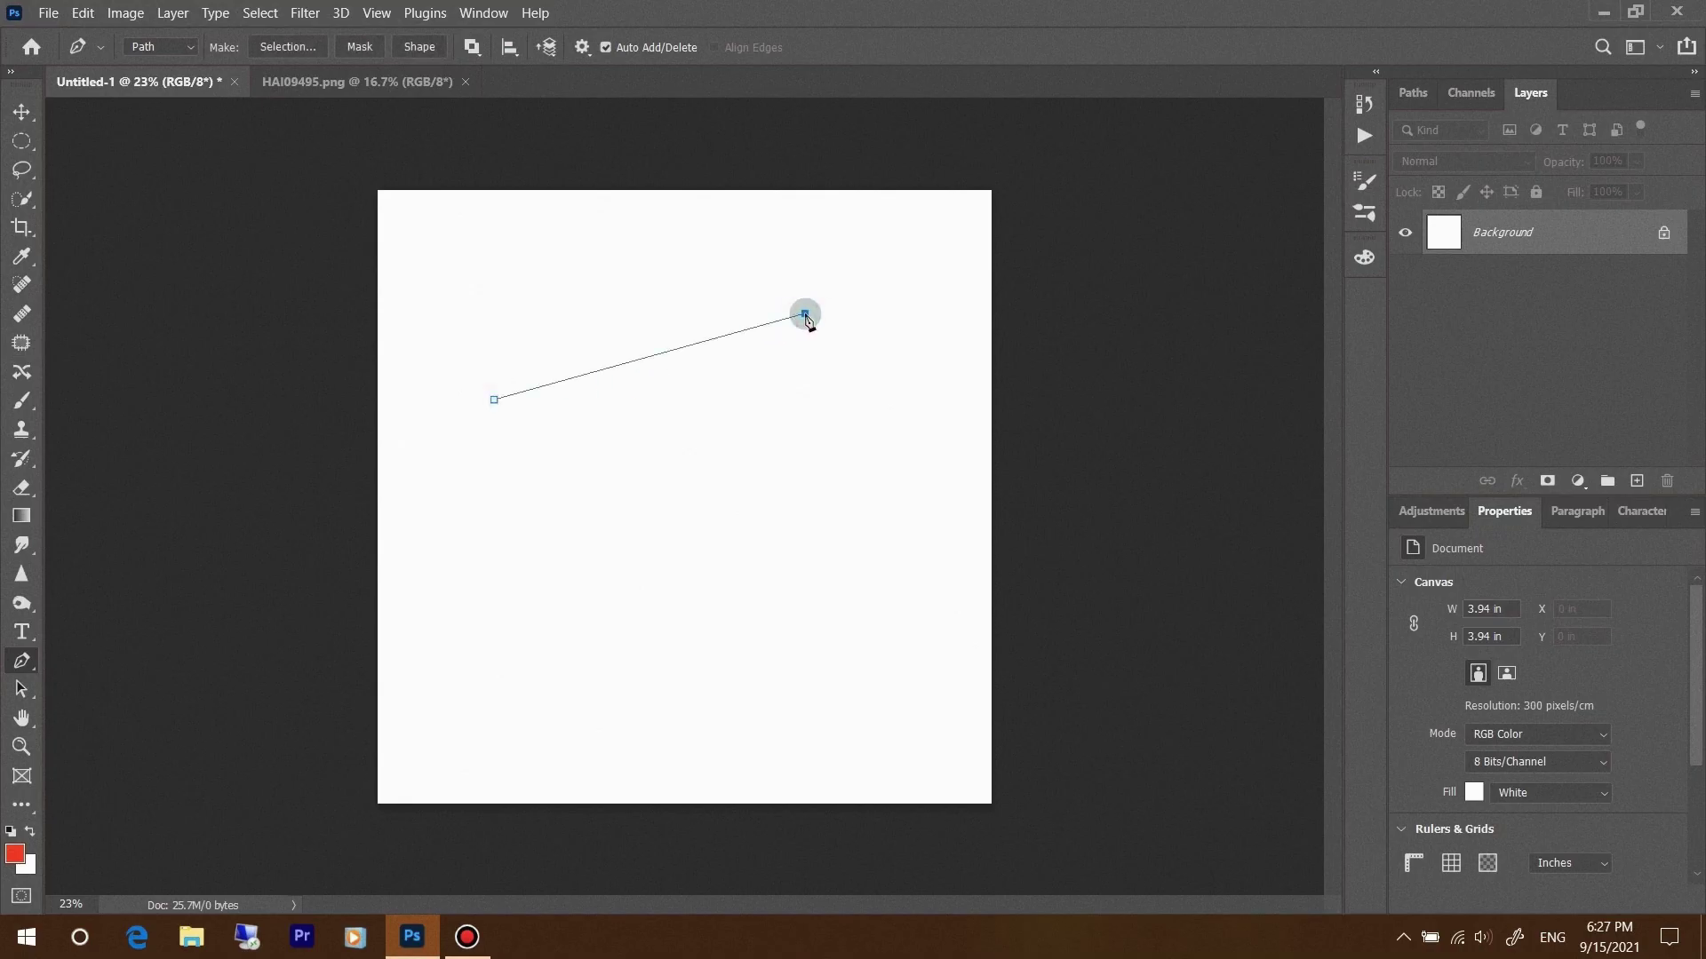
mouse_move(805, 315)
mouse_down()
mouse_move(991, 435)
mouse_move(893, 354)
mouse_up()
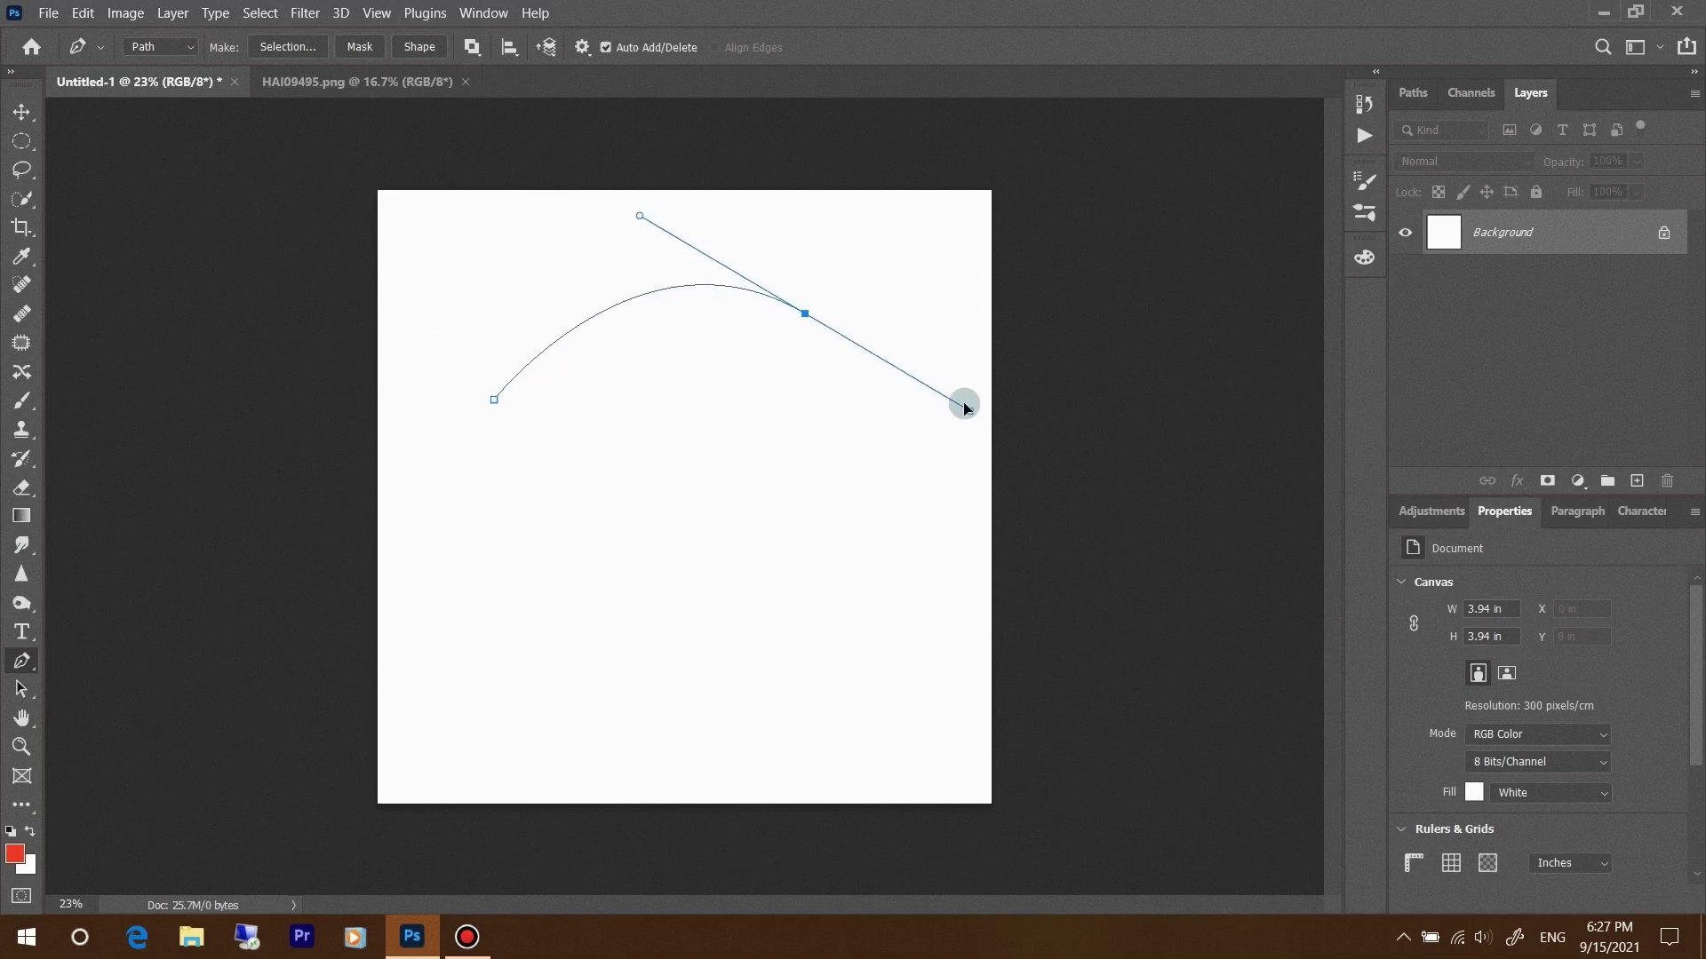
Bend the segment with its handles, then try a straight test line and remove it
mouse_move(894, 355)
mouse_down()
mouse_move(898, 377)
mouse_move(909, 363)
mouse_up()
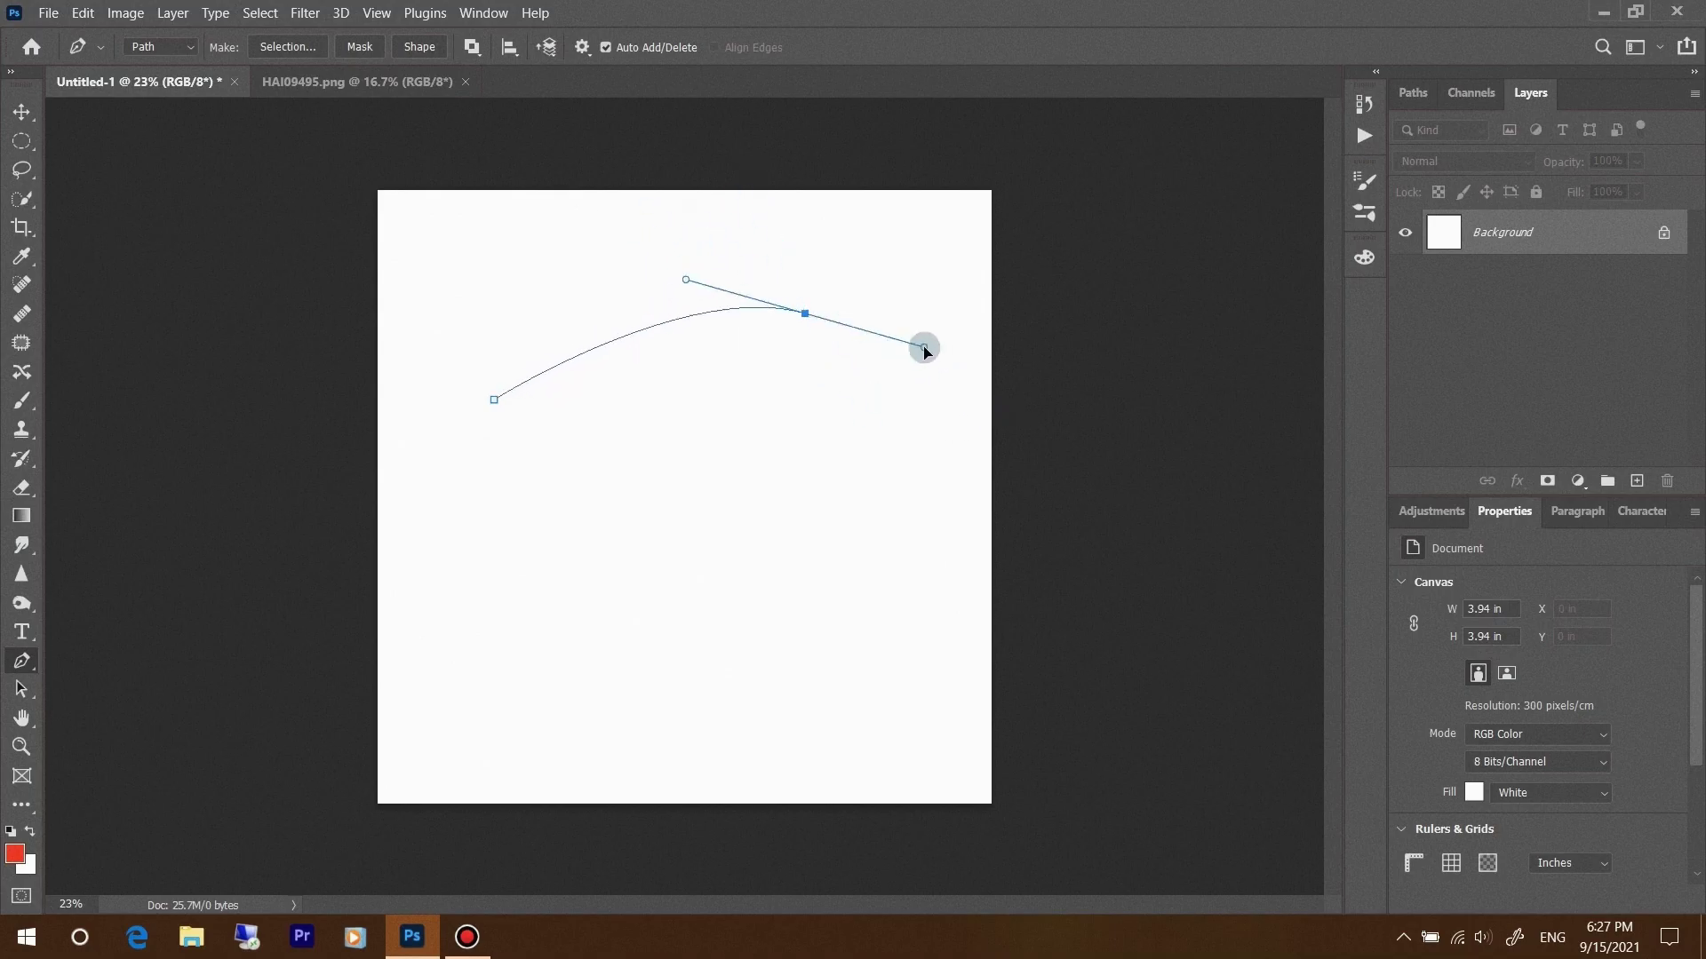
mouse_move(909, 363)
mouse_down()
mouse_move(529, 446)
mouse_move(753, 208)
mouse_move(921, 325)
mouse_move(823, 412)
mouse_move(723, 350)
mouse_move(830, 191)
mouse_move(845, 497)
mouse_move(918, 335)
mouse_move(922, 373)
mouse_up()
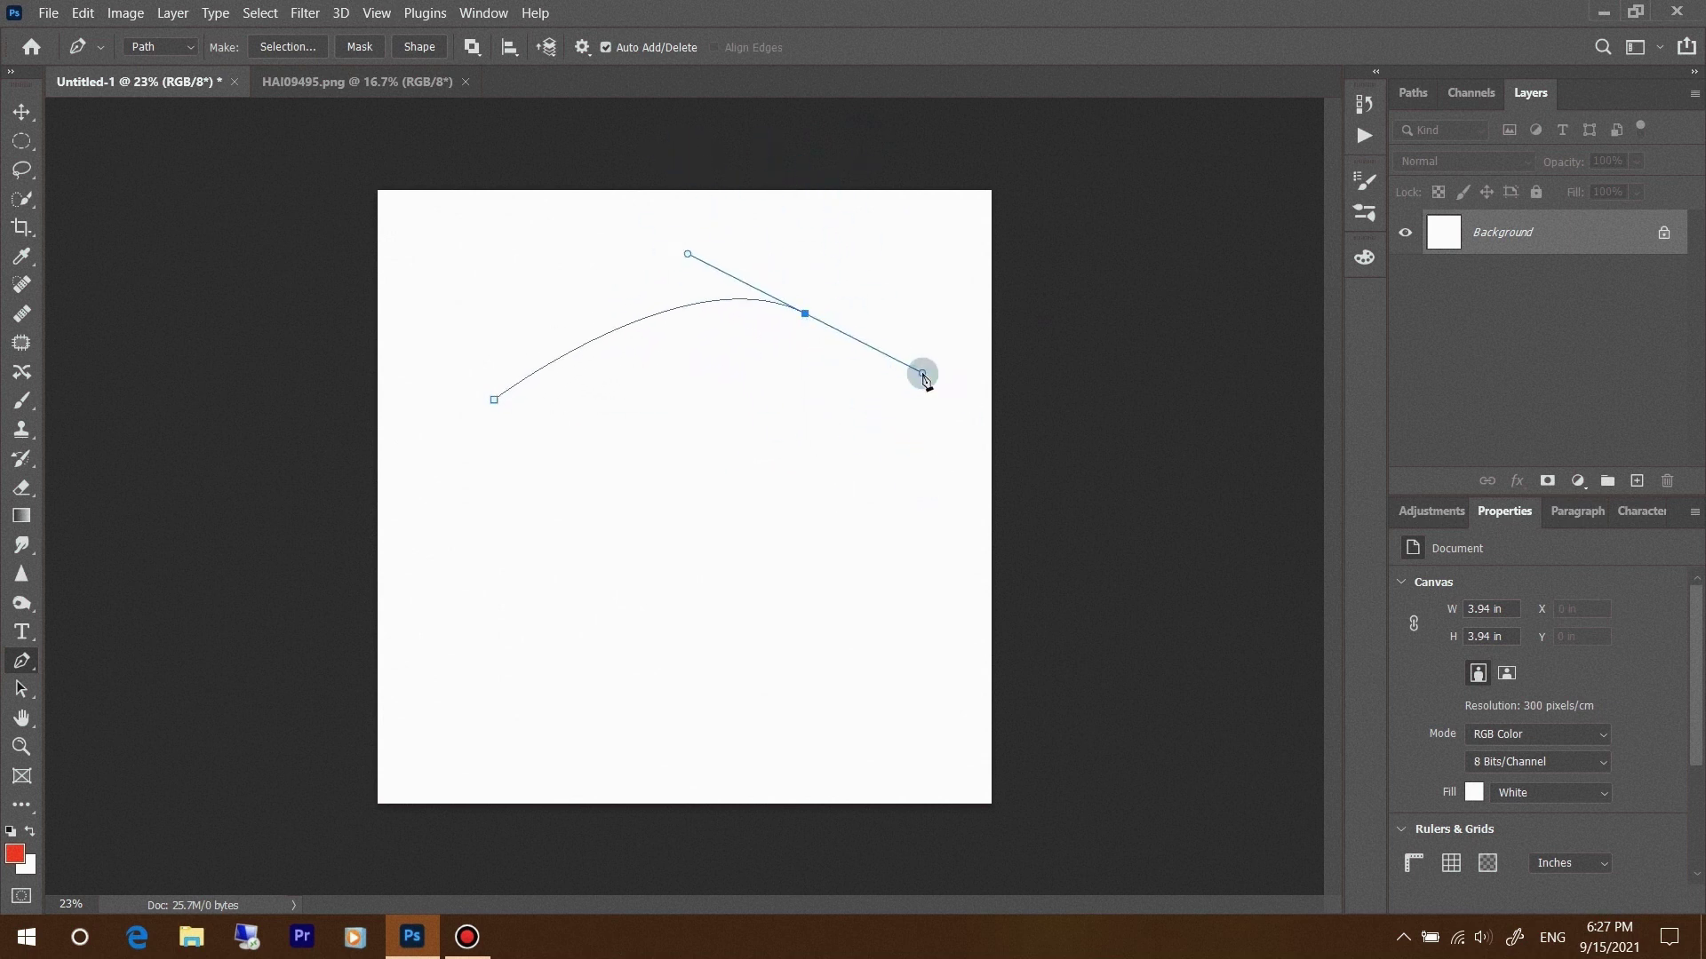
key(ctrl+z)
key(ctrl+z)
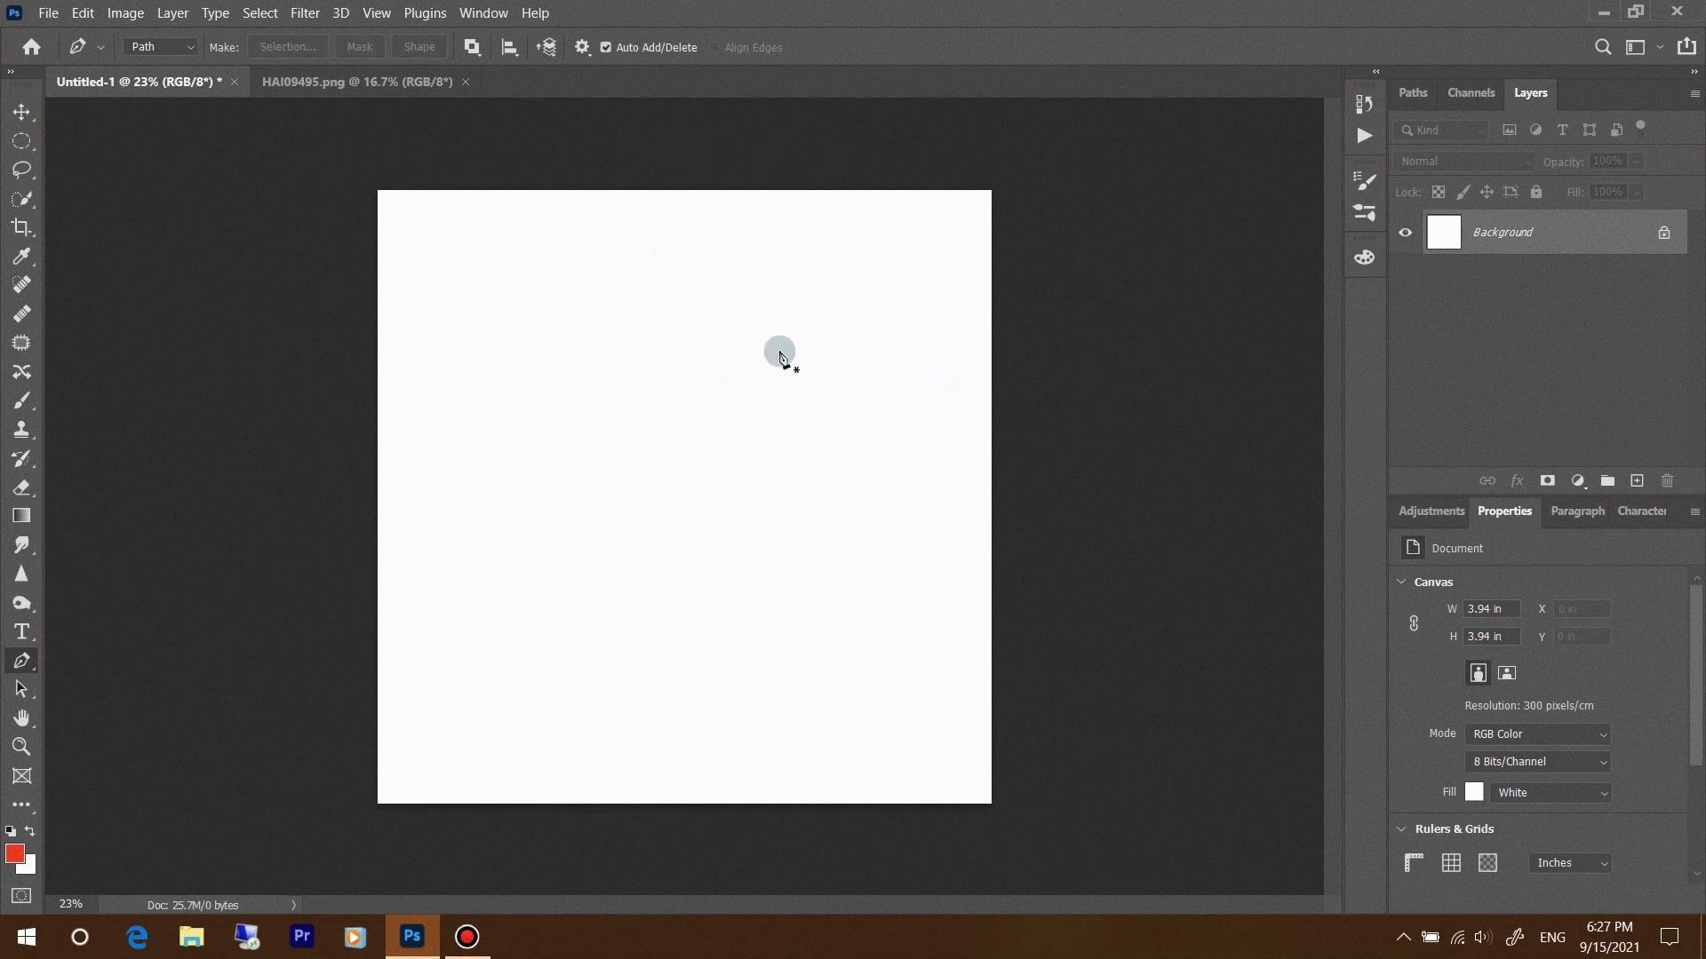
click(425, 471)
click(931, 326)
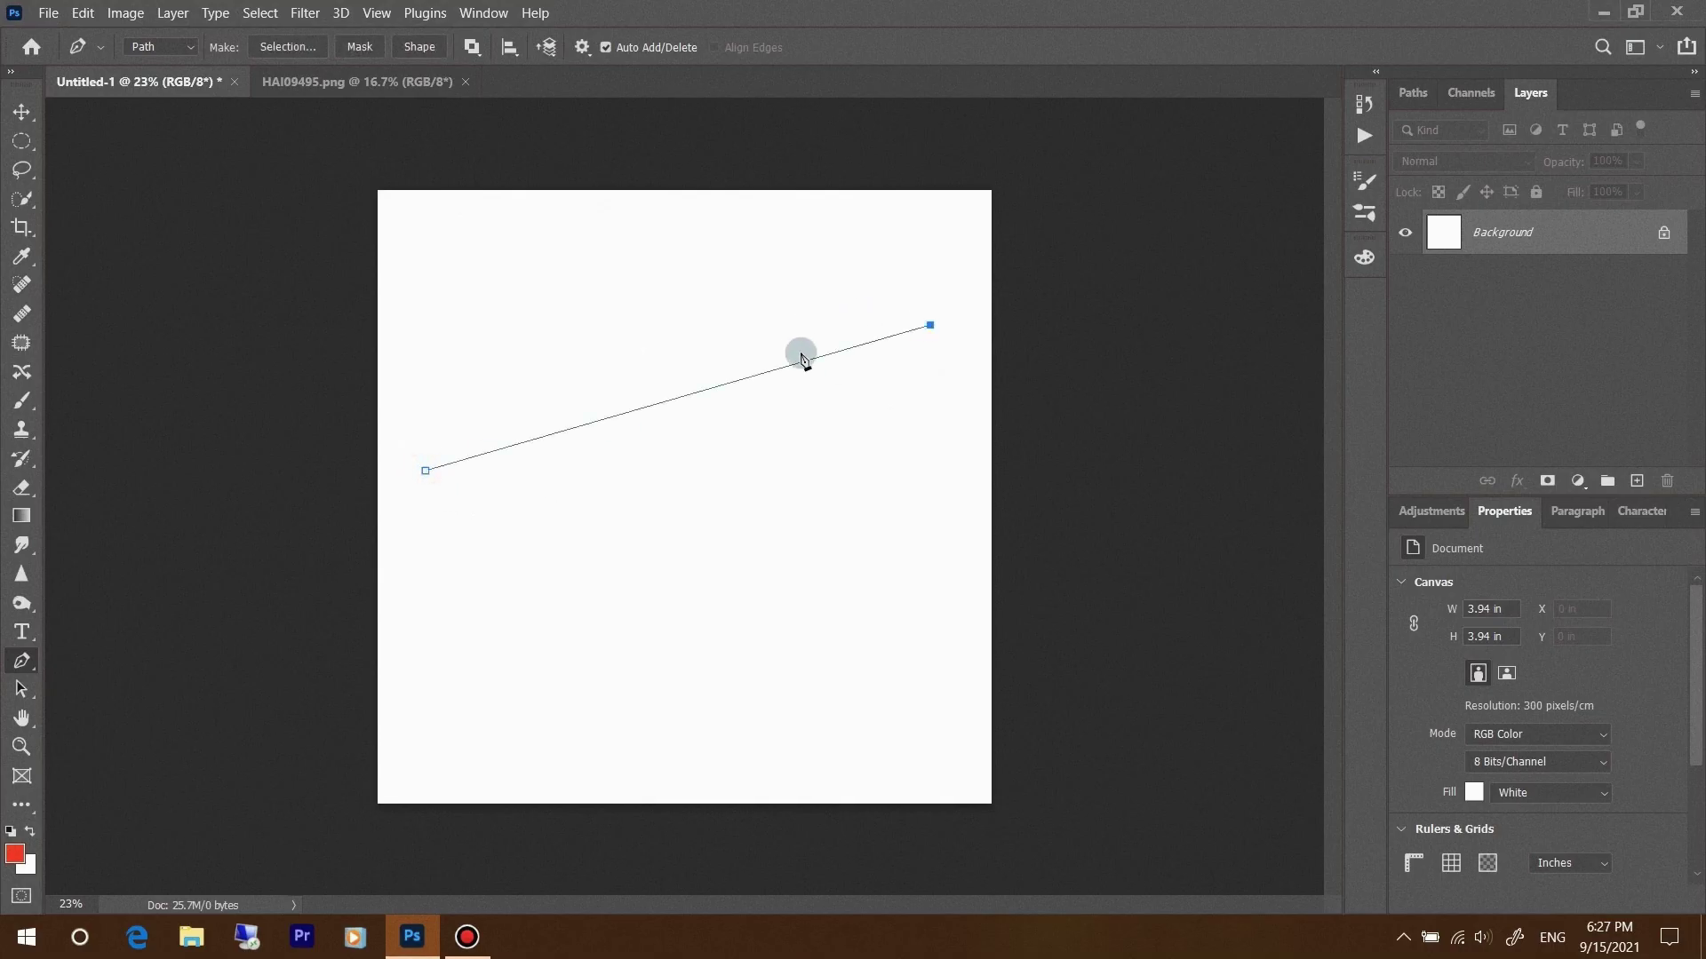
key(ctrl+z)
key(ctrl+z)
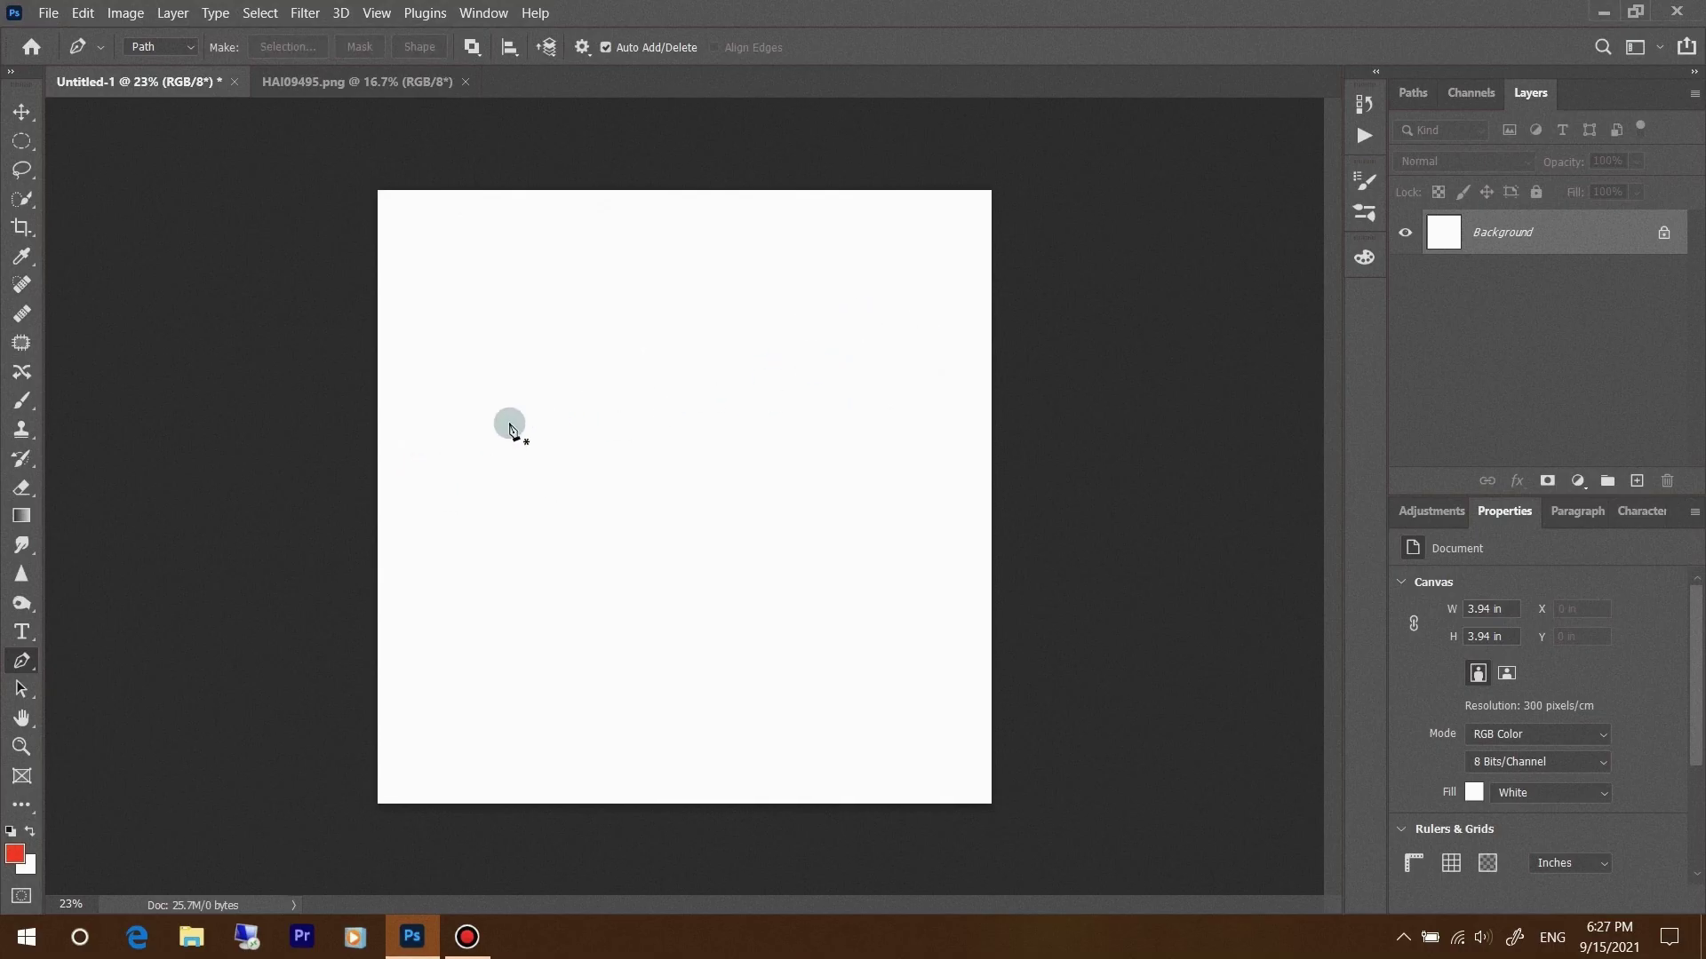
Draw a straight two-anchor line rising to the upper right, adding and removing a middle anchor
click(499, 422)
click(922, 310)
click(654, 381)
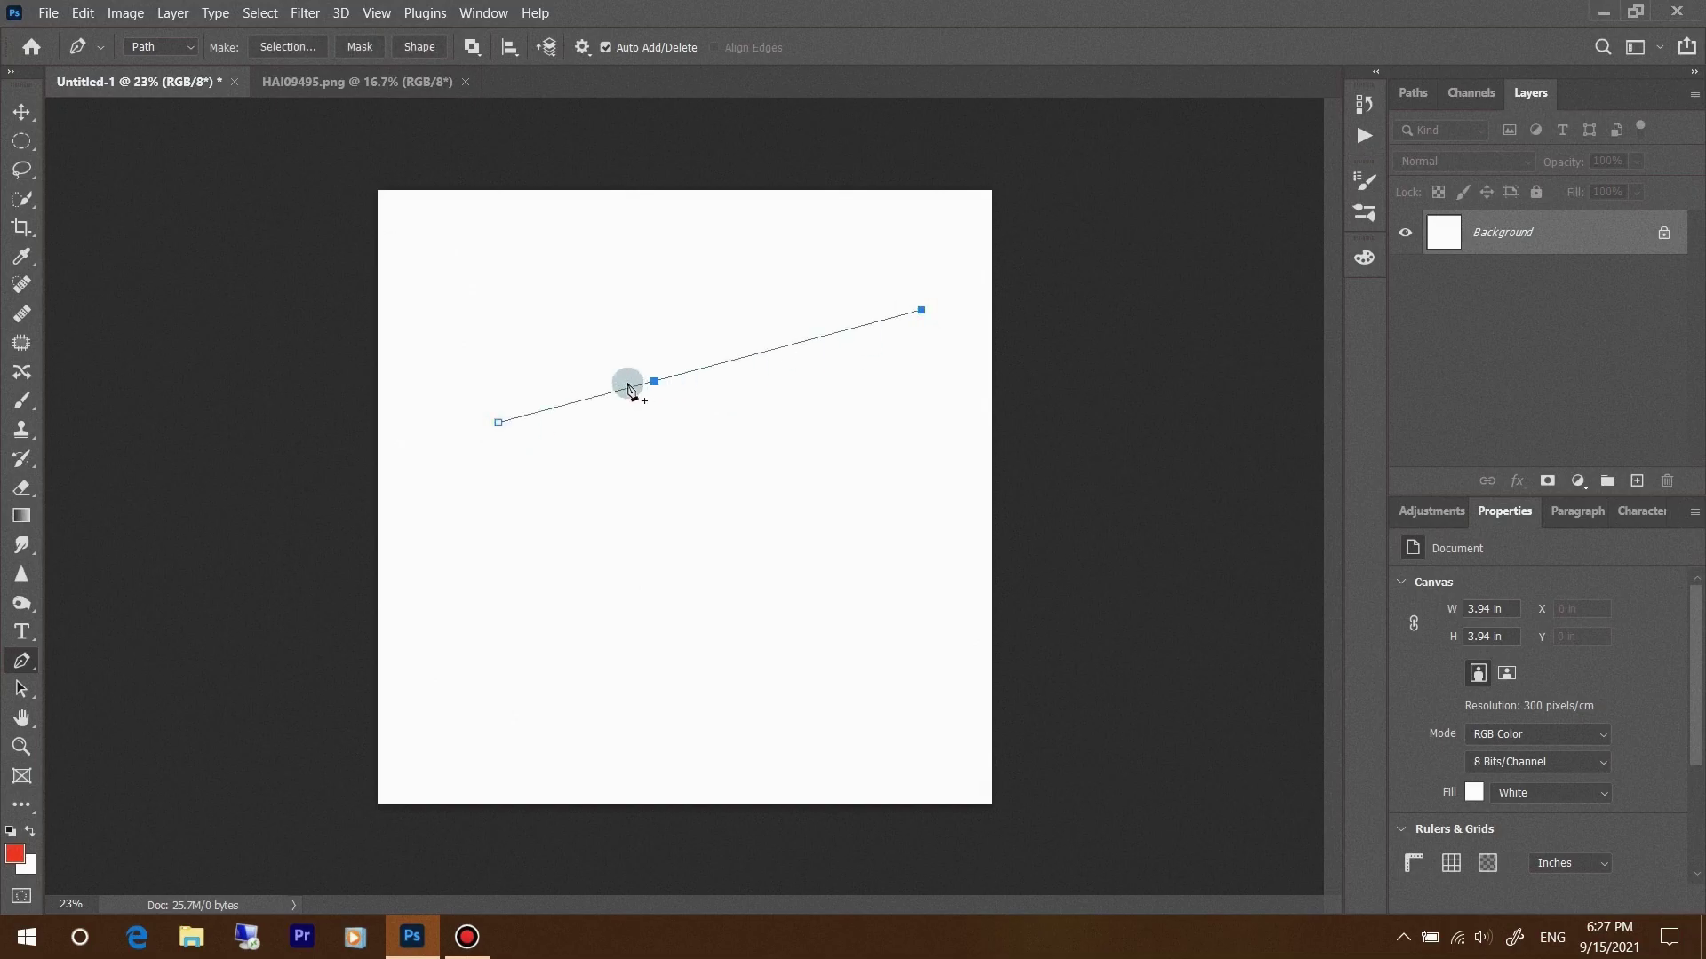
key(ctrl+z)
key(ctrl+z)
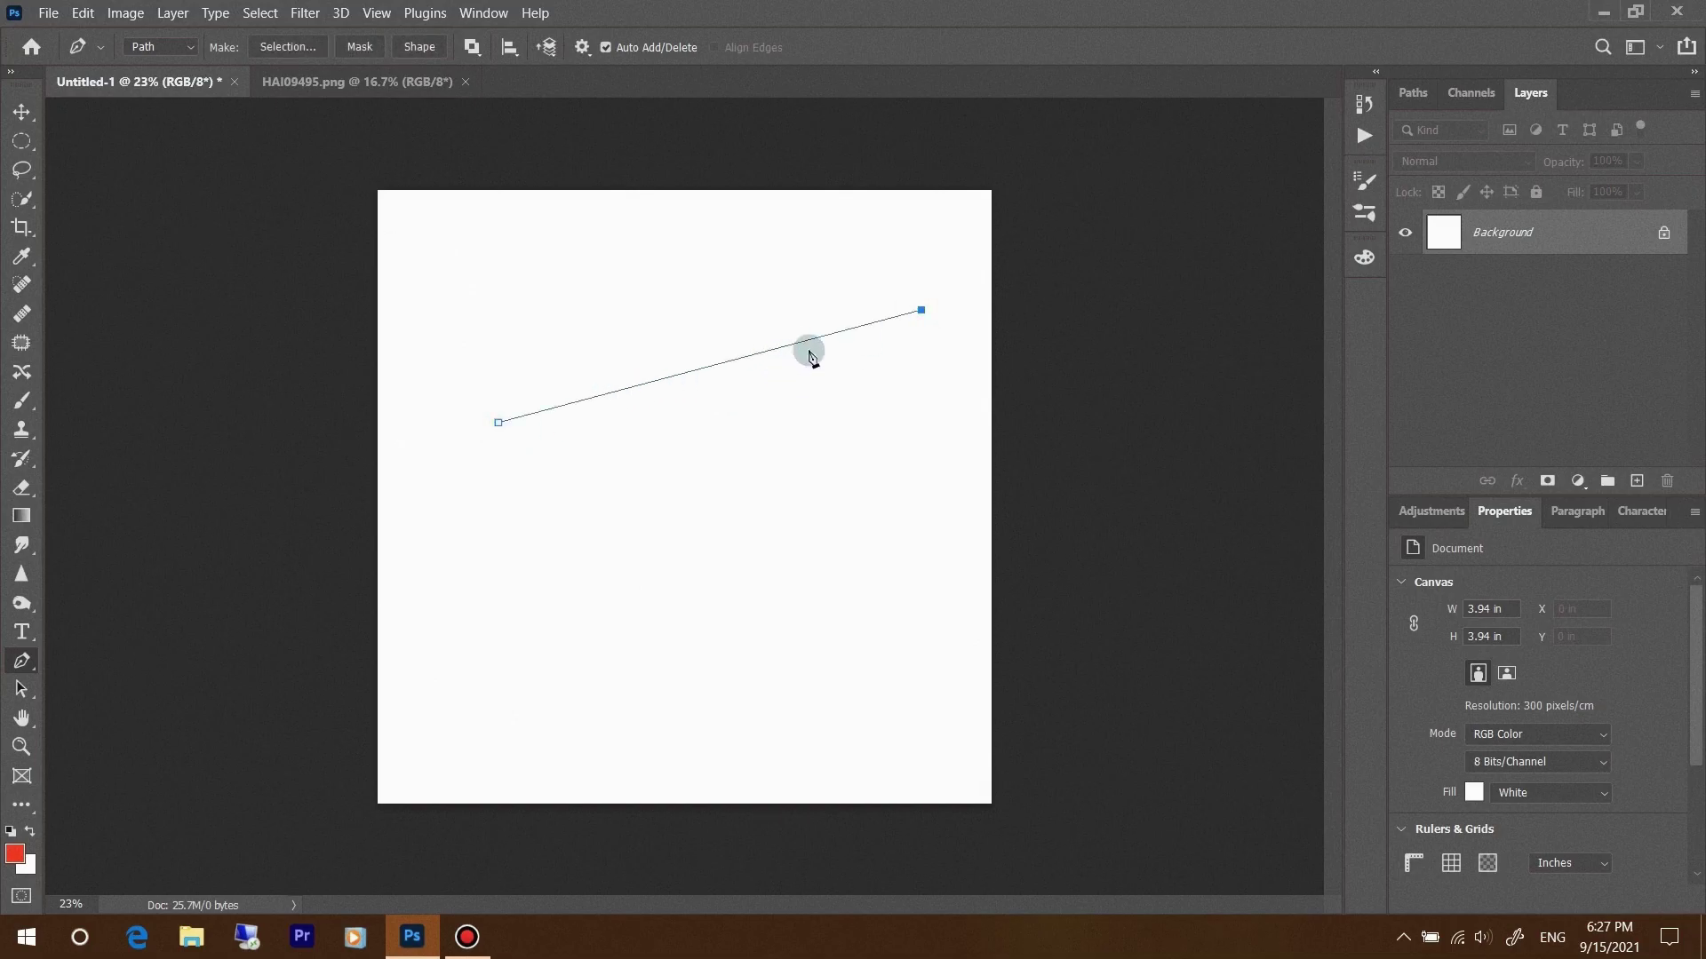
Stroke the straight two-anchor path with Pencil as the Stroke Path tool
right_click(803, 344)
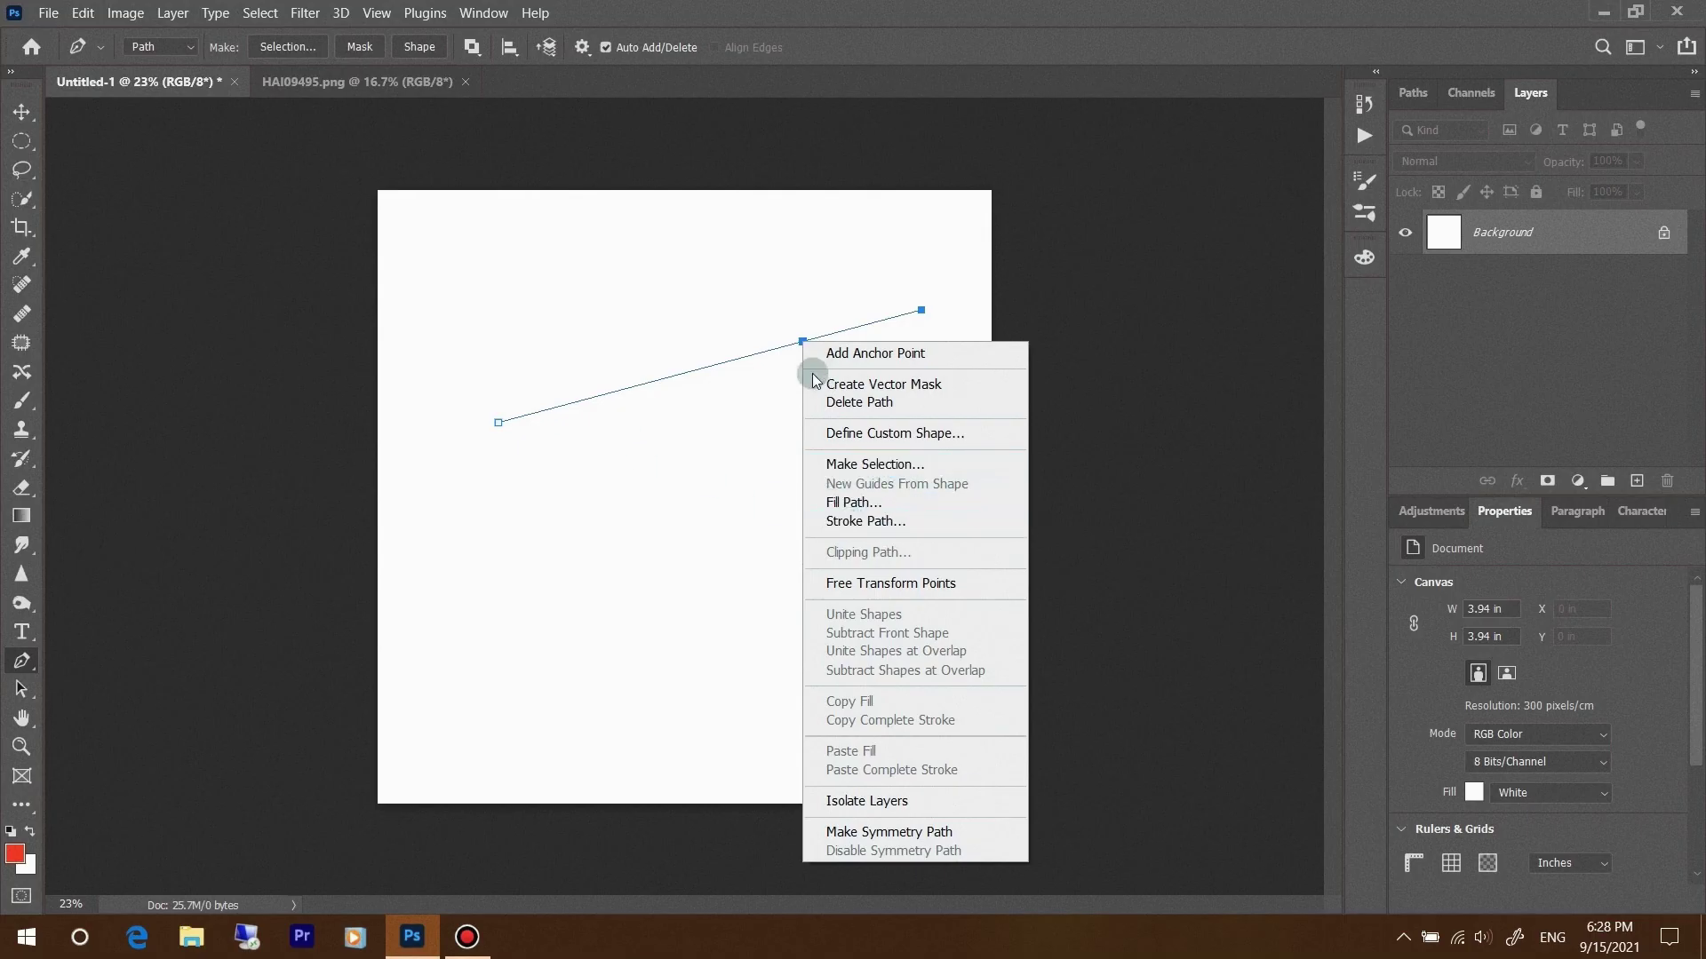
click(874, 523)
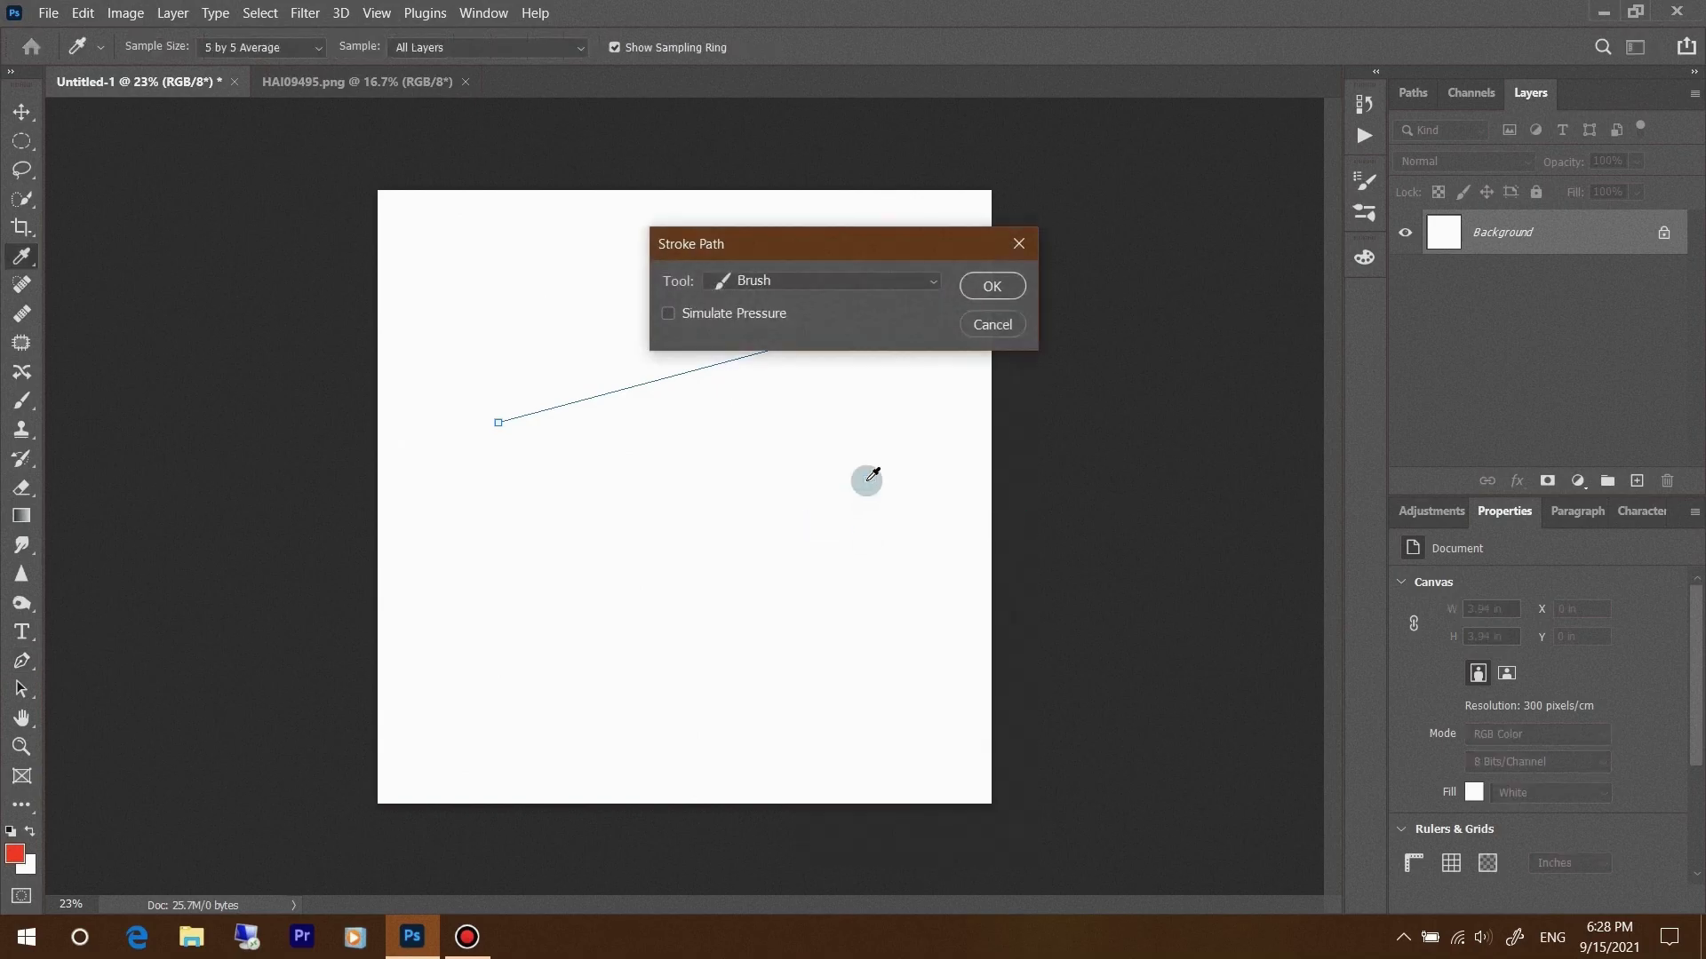
click(926, 286)
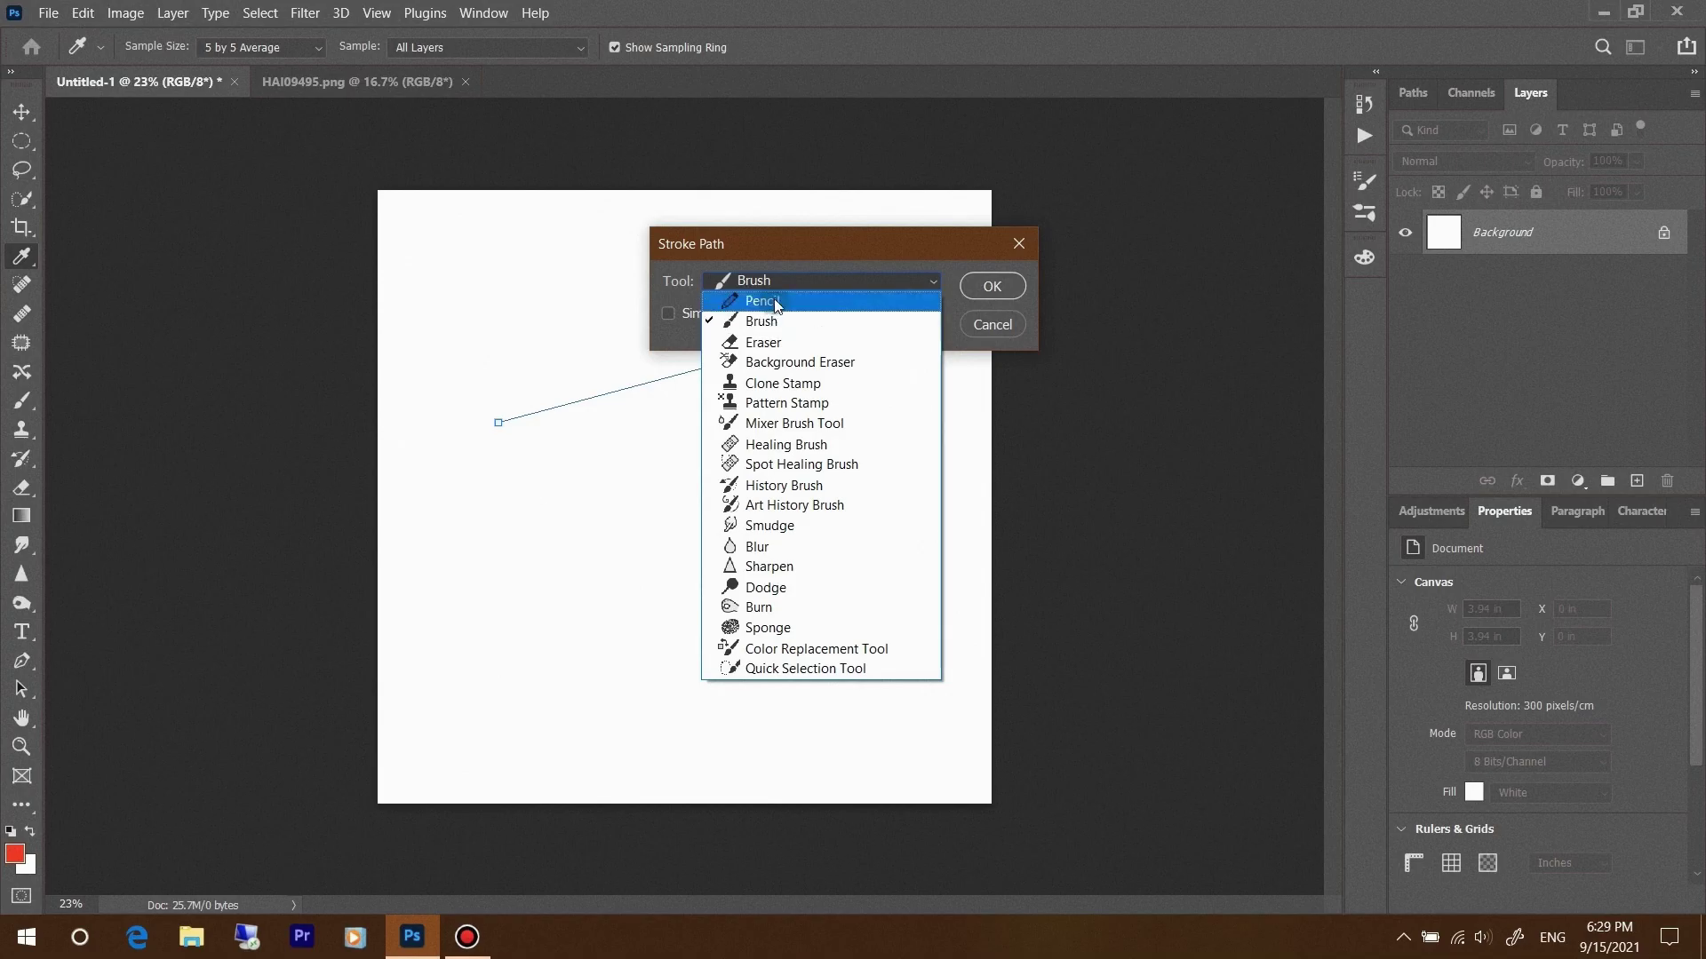
click(775, 303)
click(912, 282)
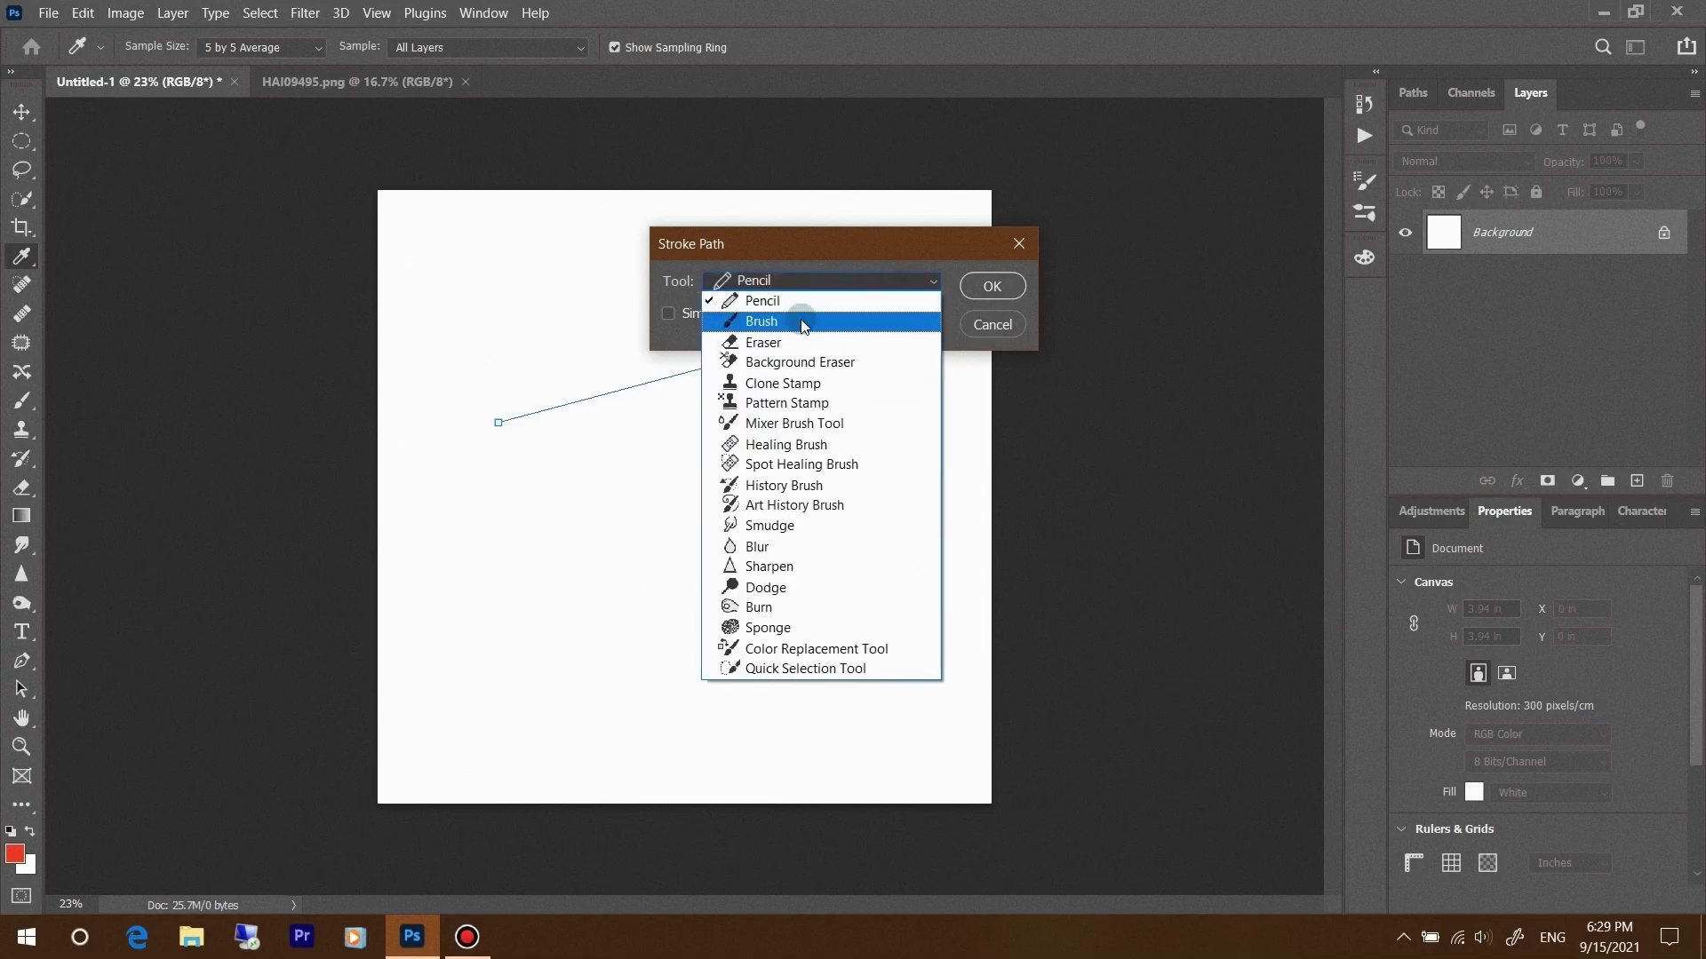
click(799, 304)
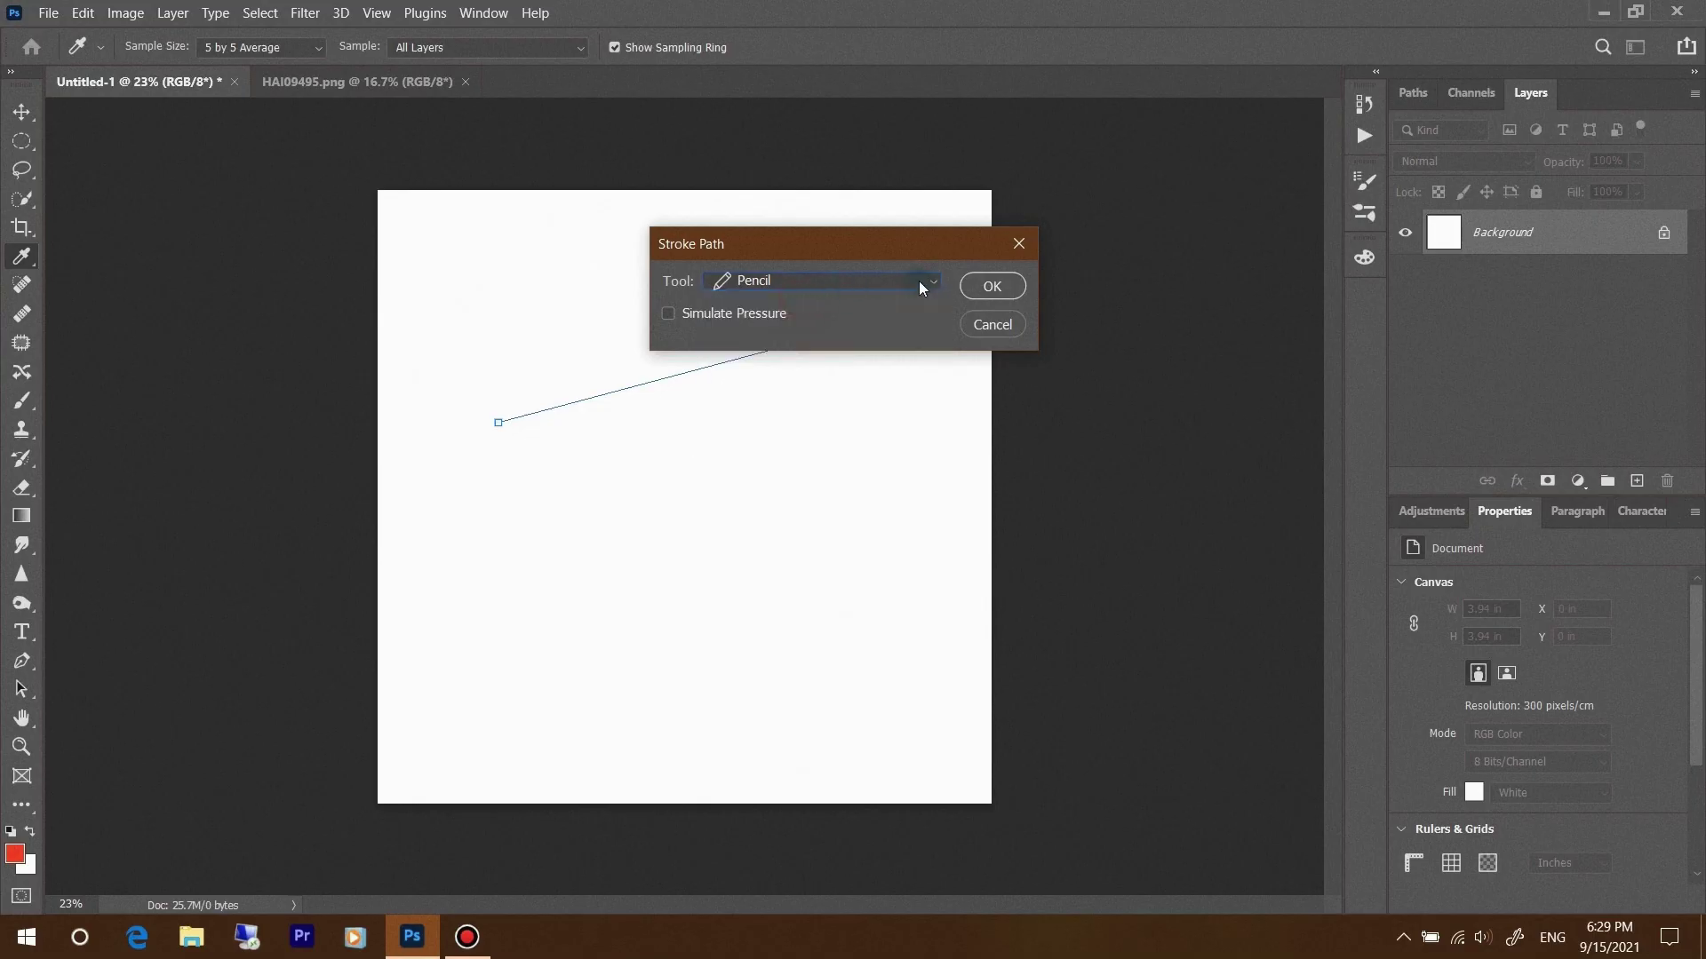
click(992, 287)
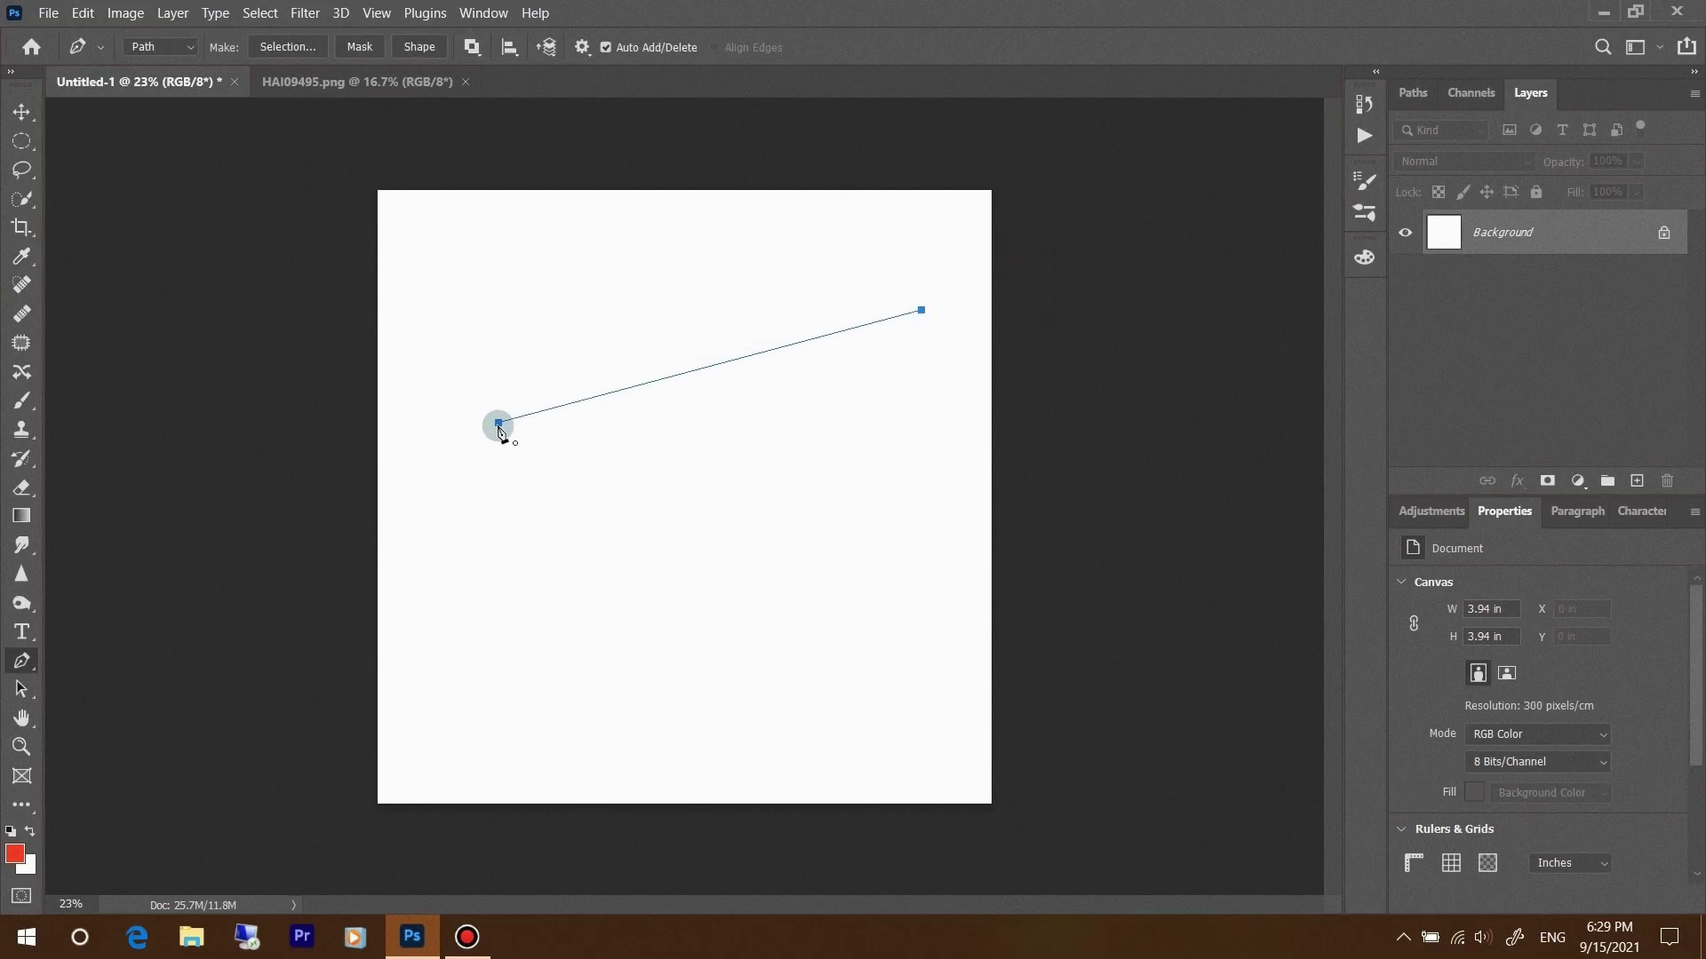
Add a midpoint anchor, delete the straight path, and undo the pencil stroke
click(786, 347)
right_click(786, 352)
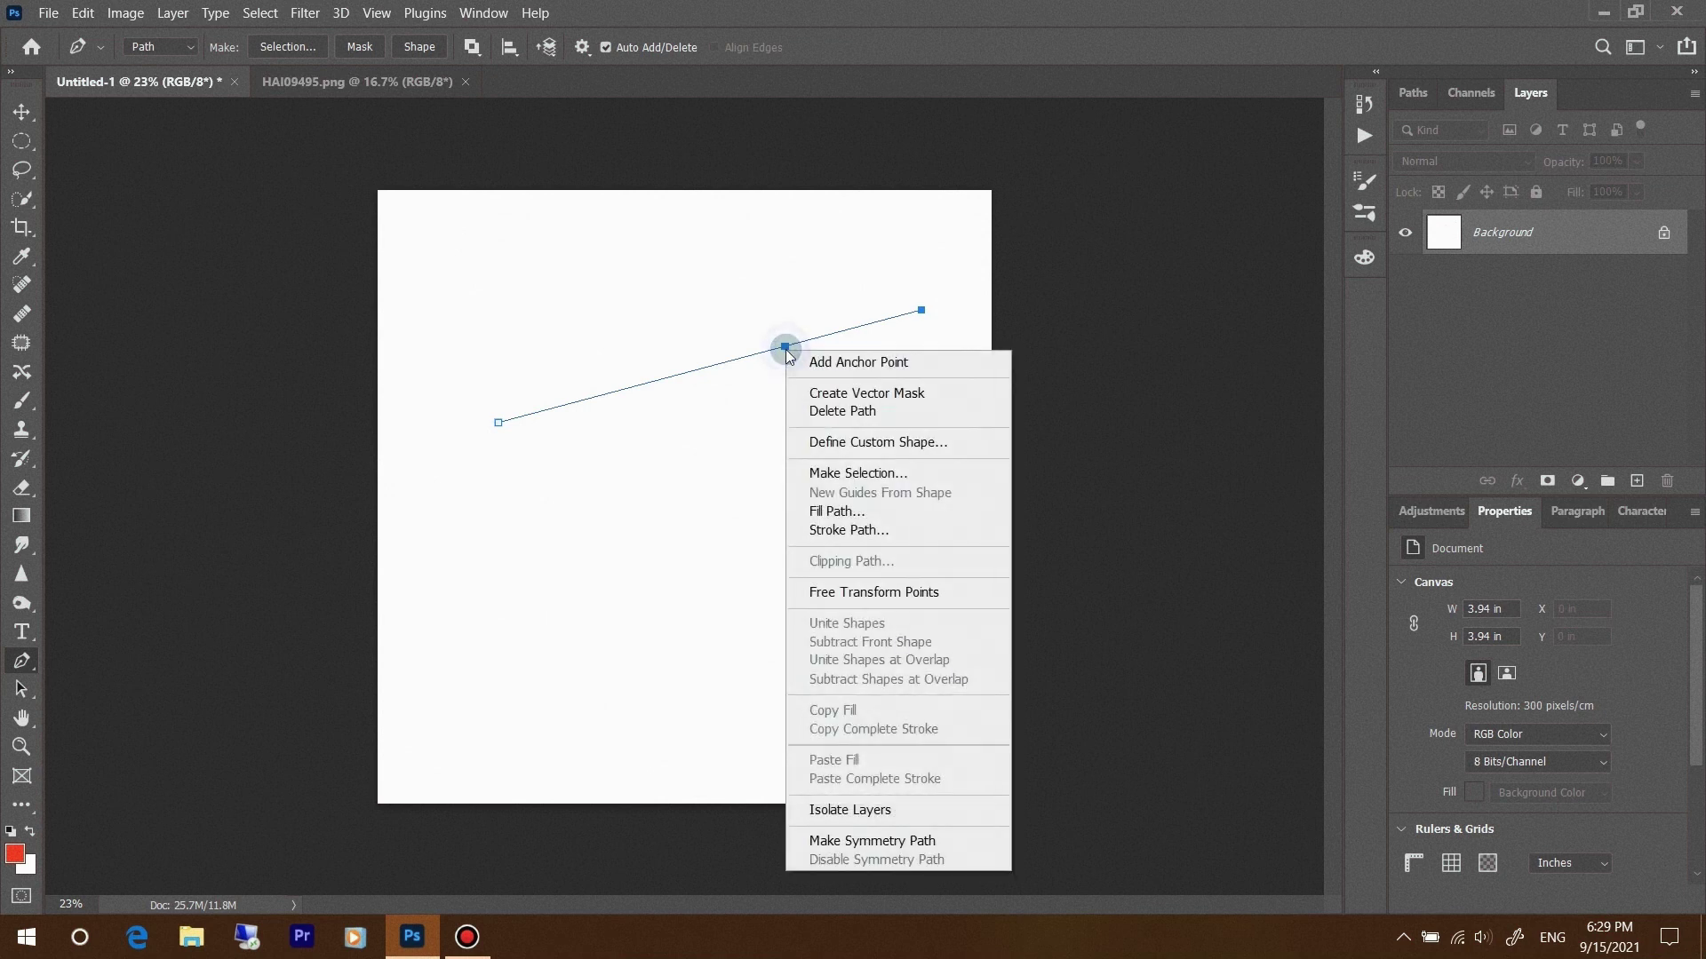
click(860, 414)
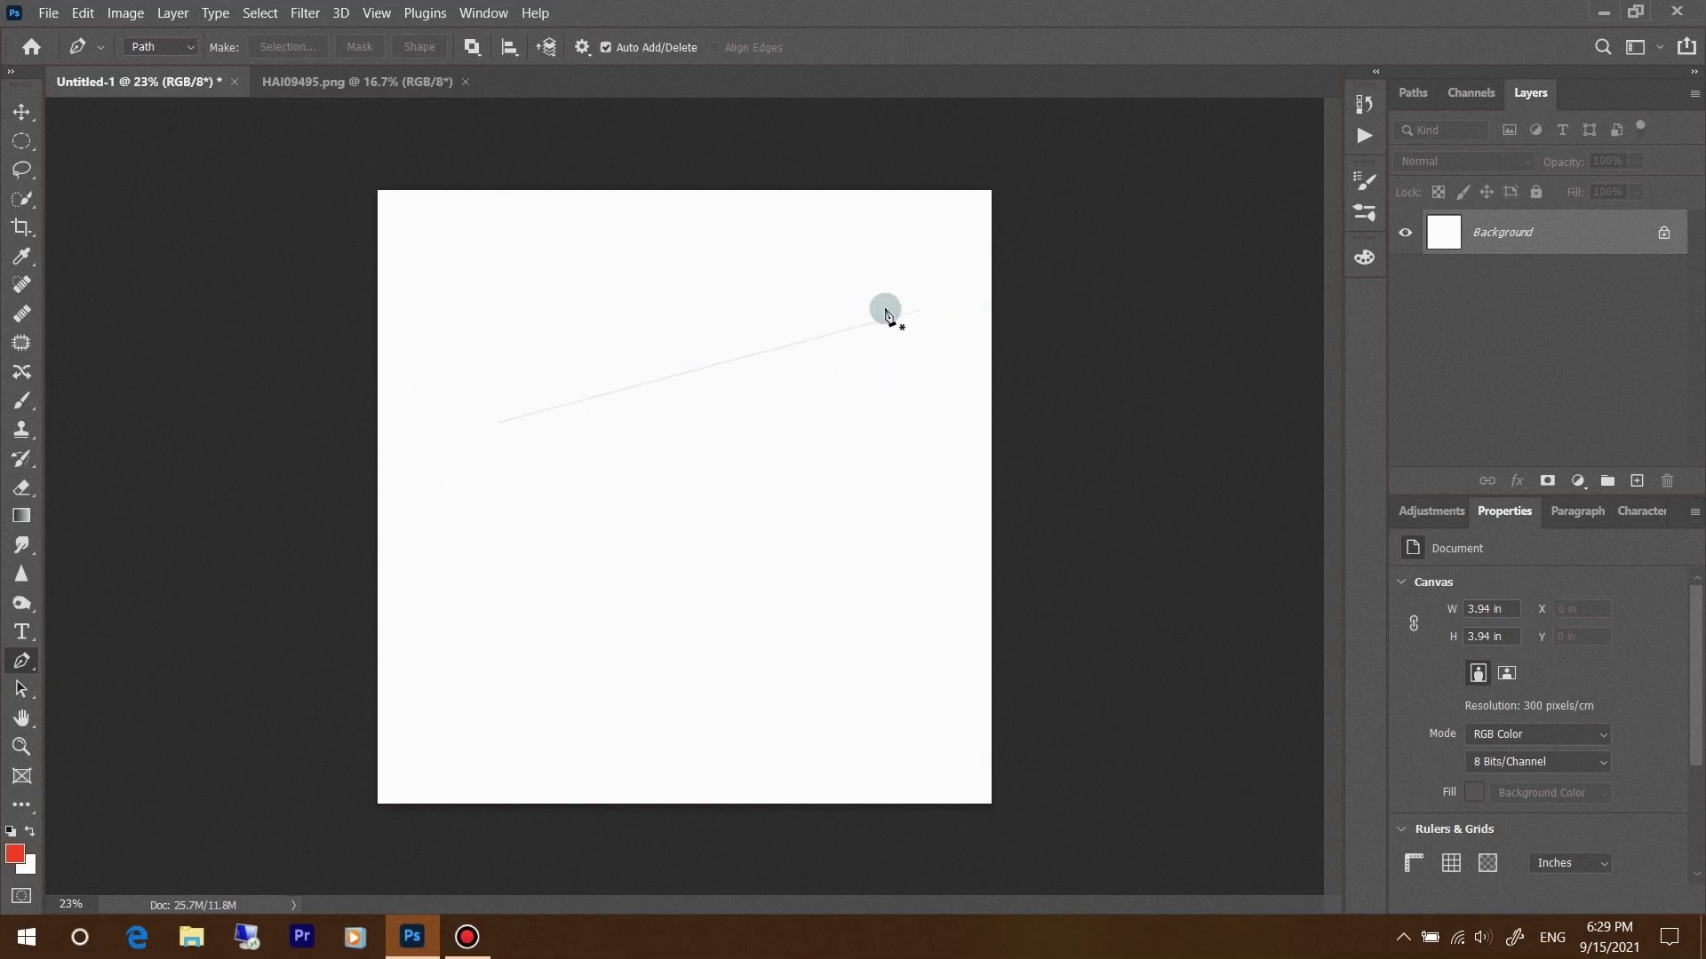
key(ctrl+z)
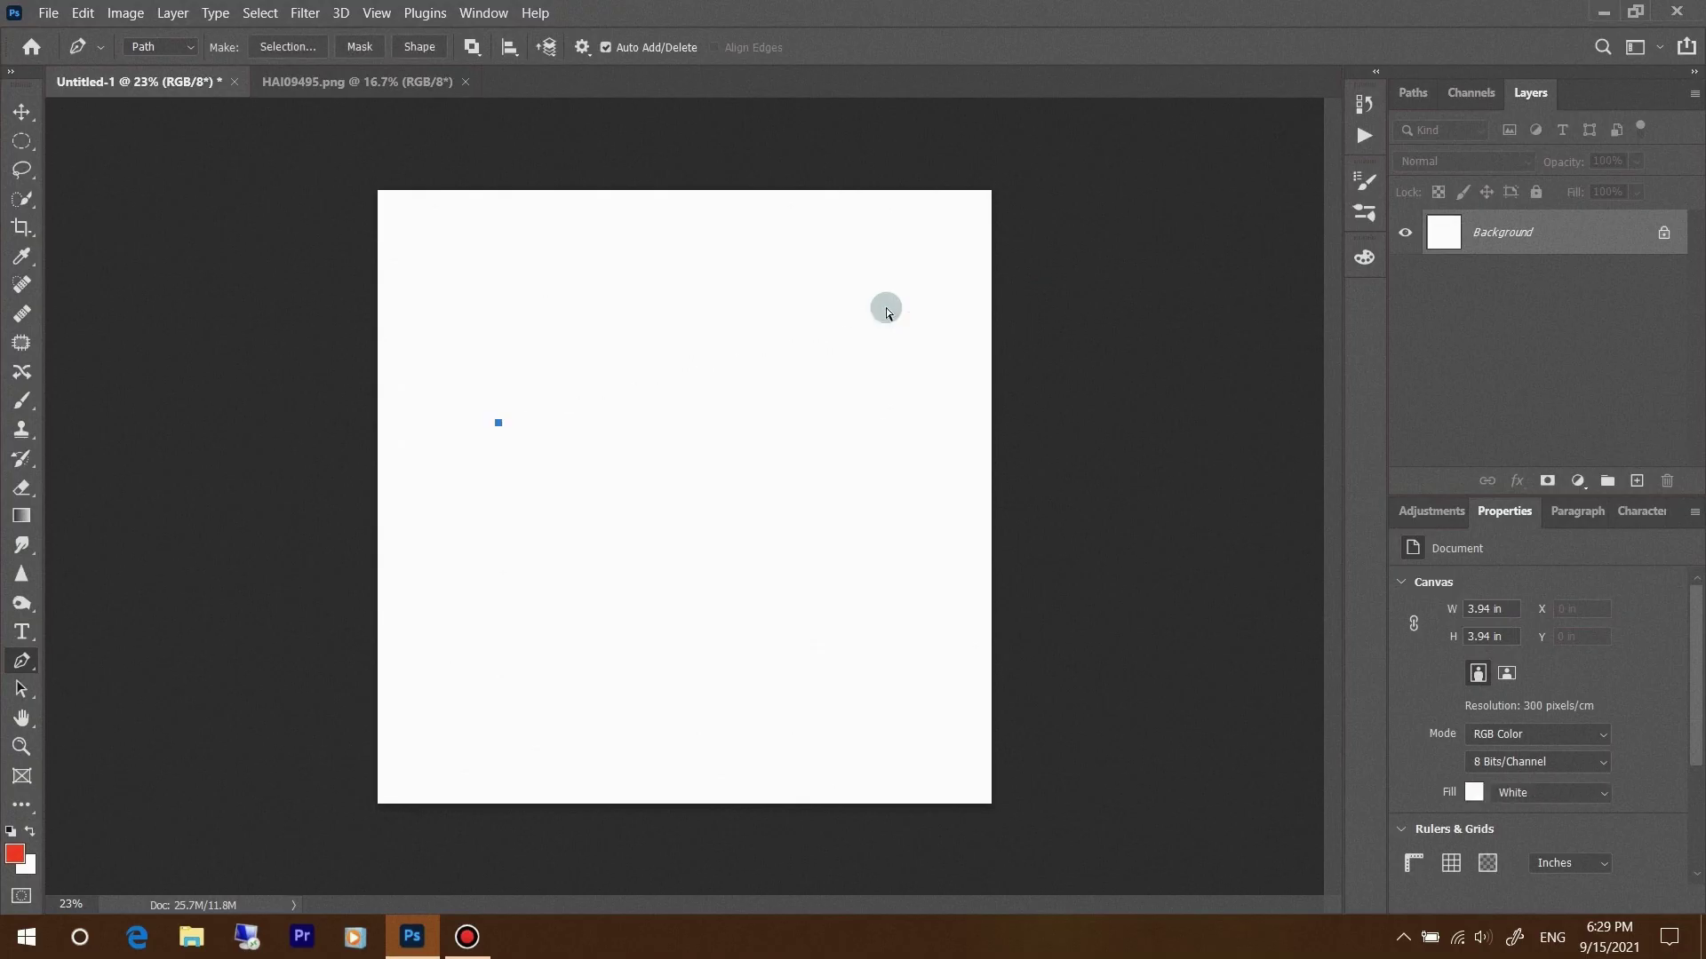
key(ctrl+z)
Set the foreground colour to black
click(14, 854)
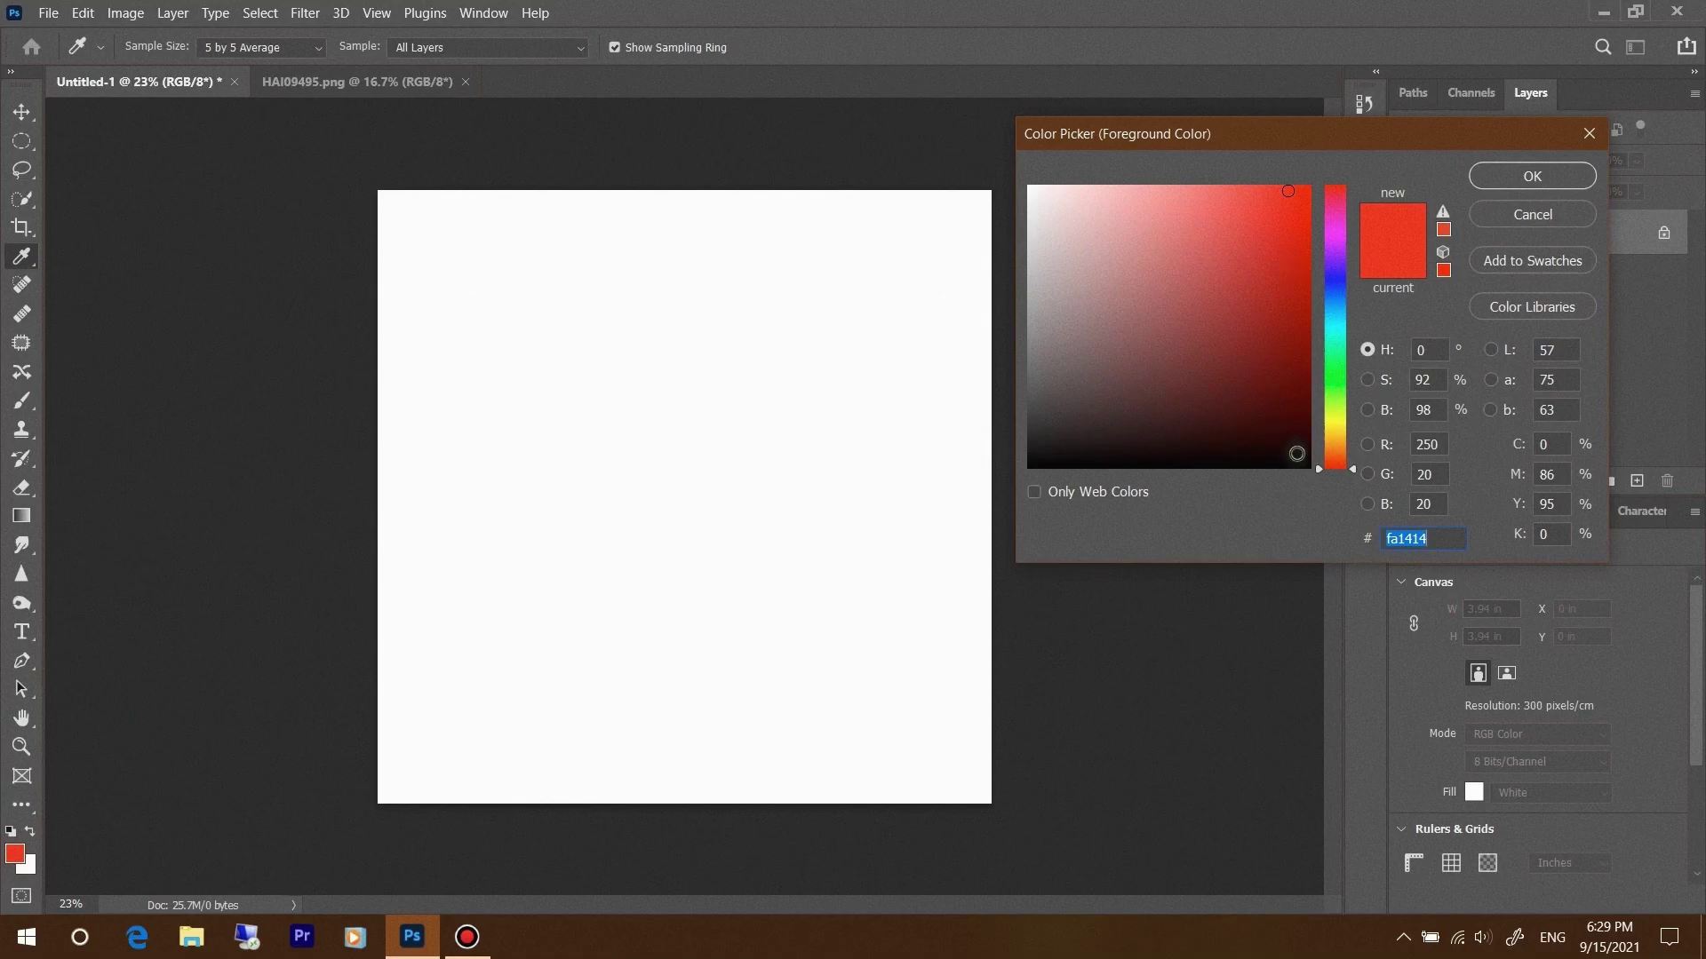
click(1304, 463)
click(1523, 176)
Draw a straight pen path and stroke it with the current settings
key(p)
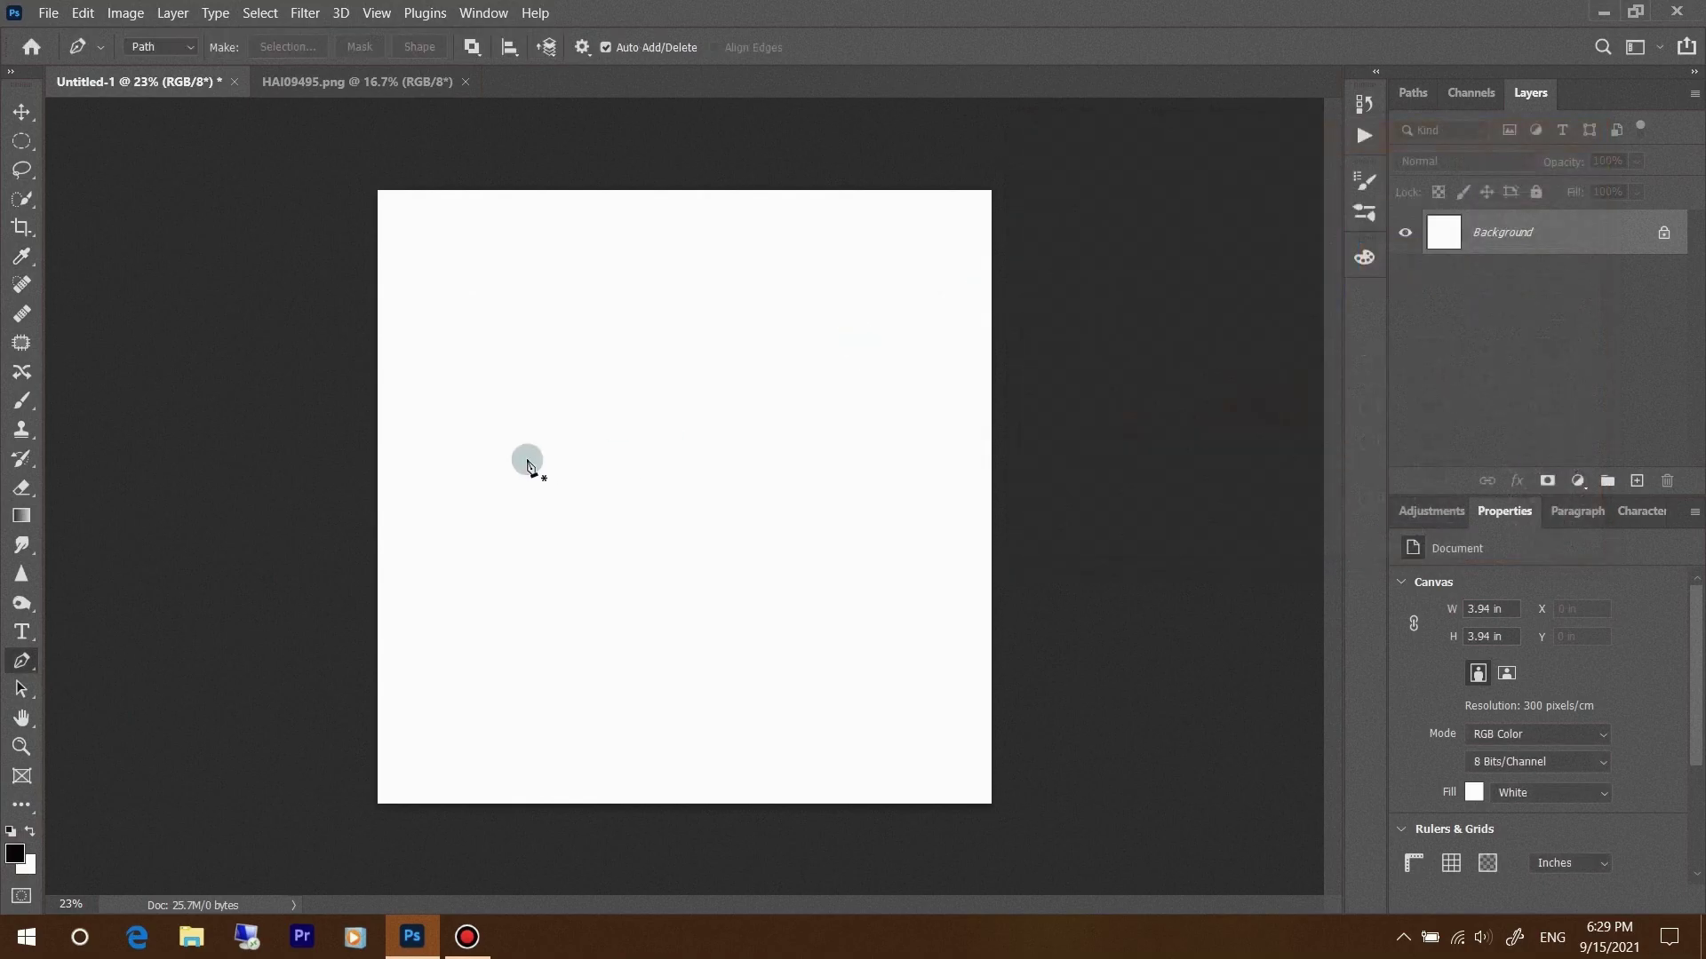
click(512, 410)
click(866, 336)
click(805, 347)
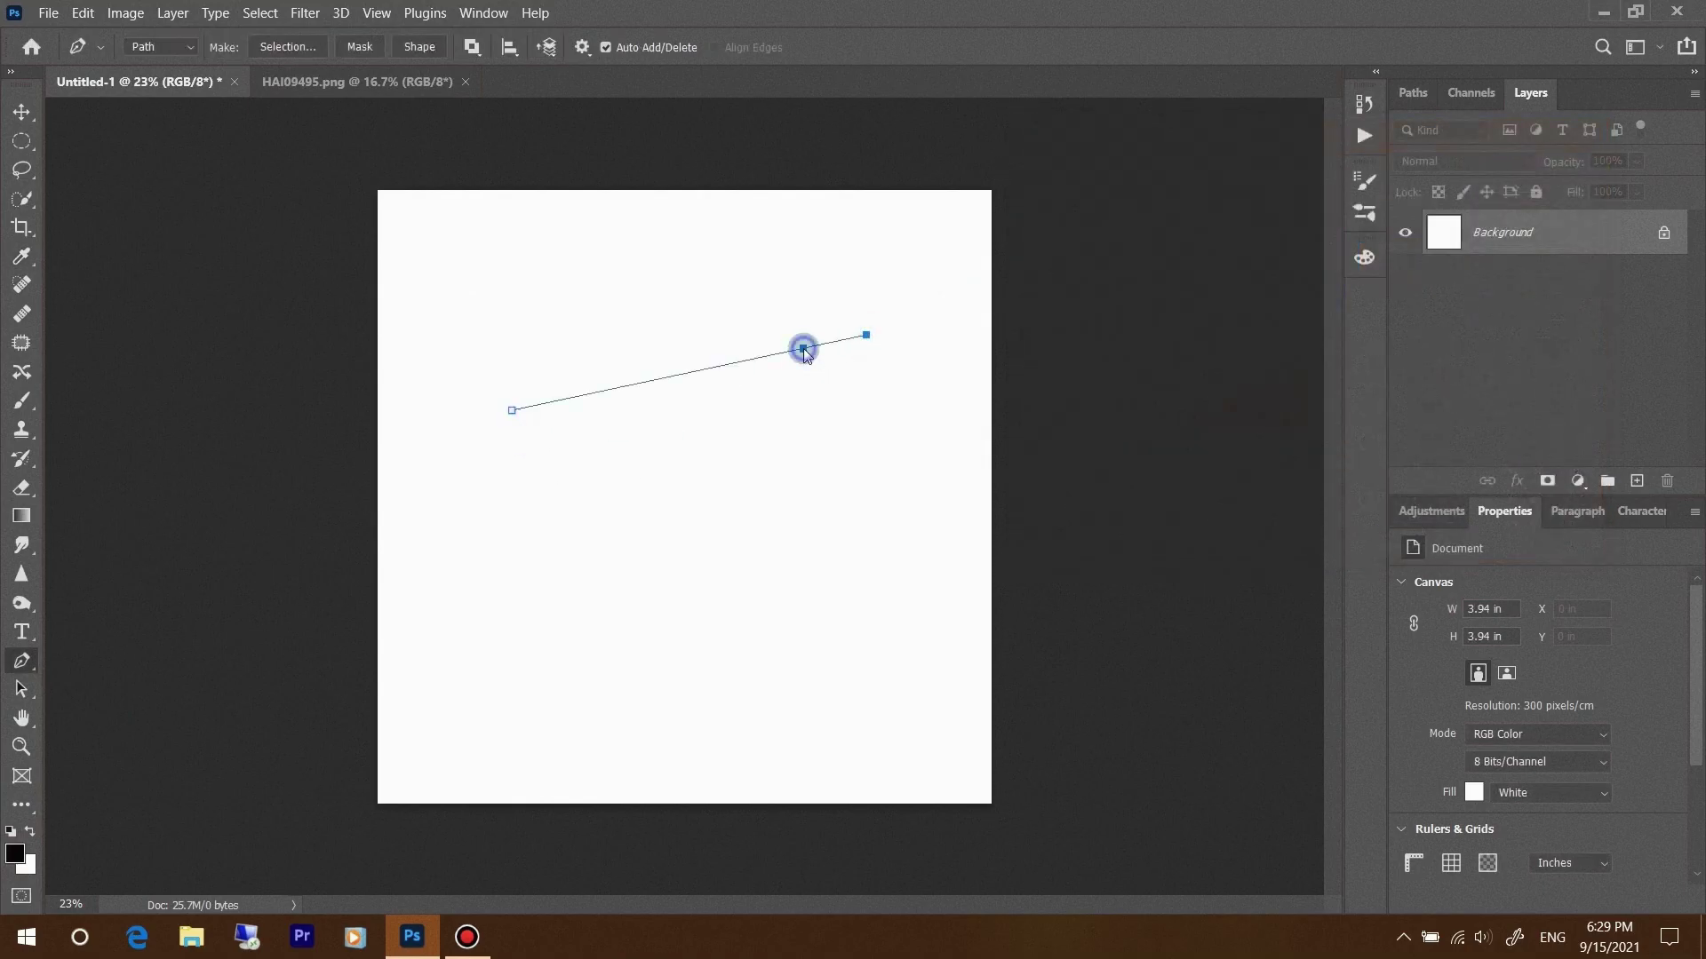
right_click(805, 350)
click(869, 528)
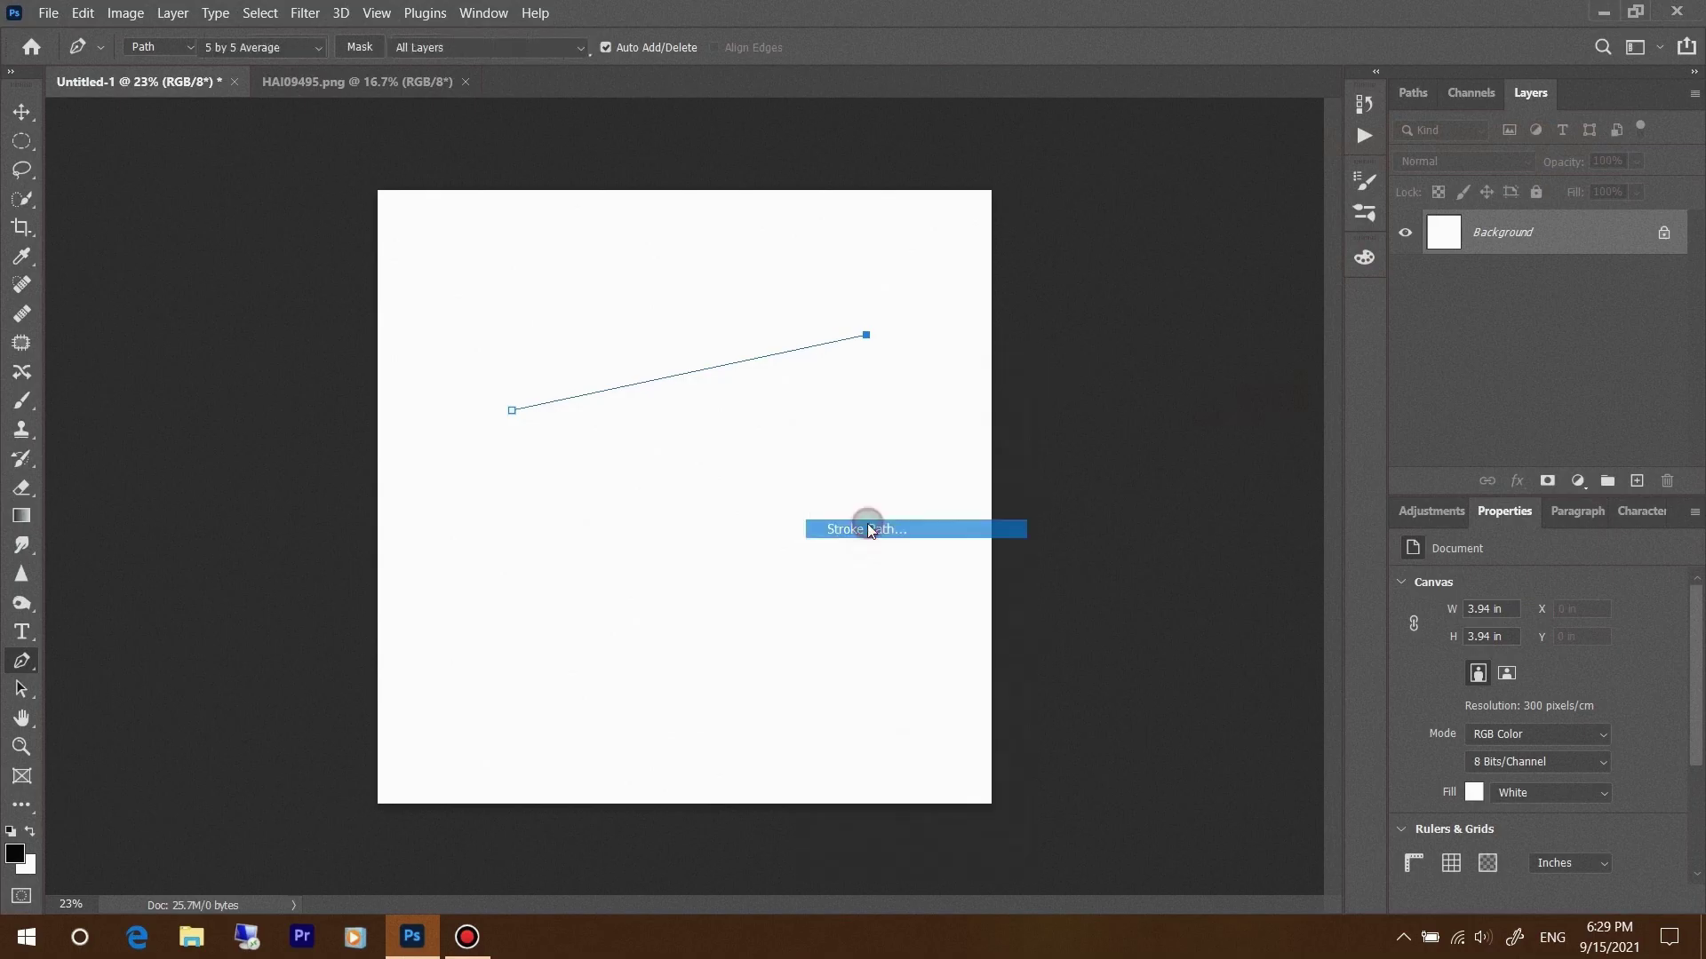
click(992, 286)
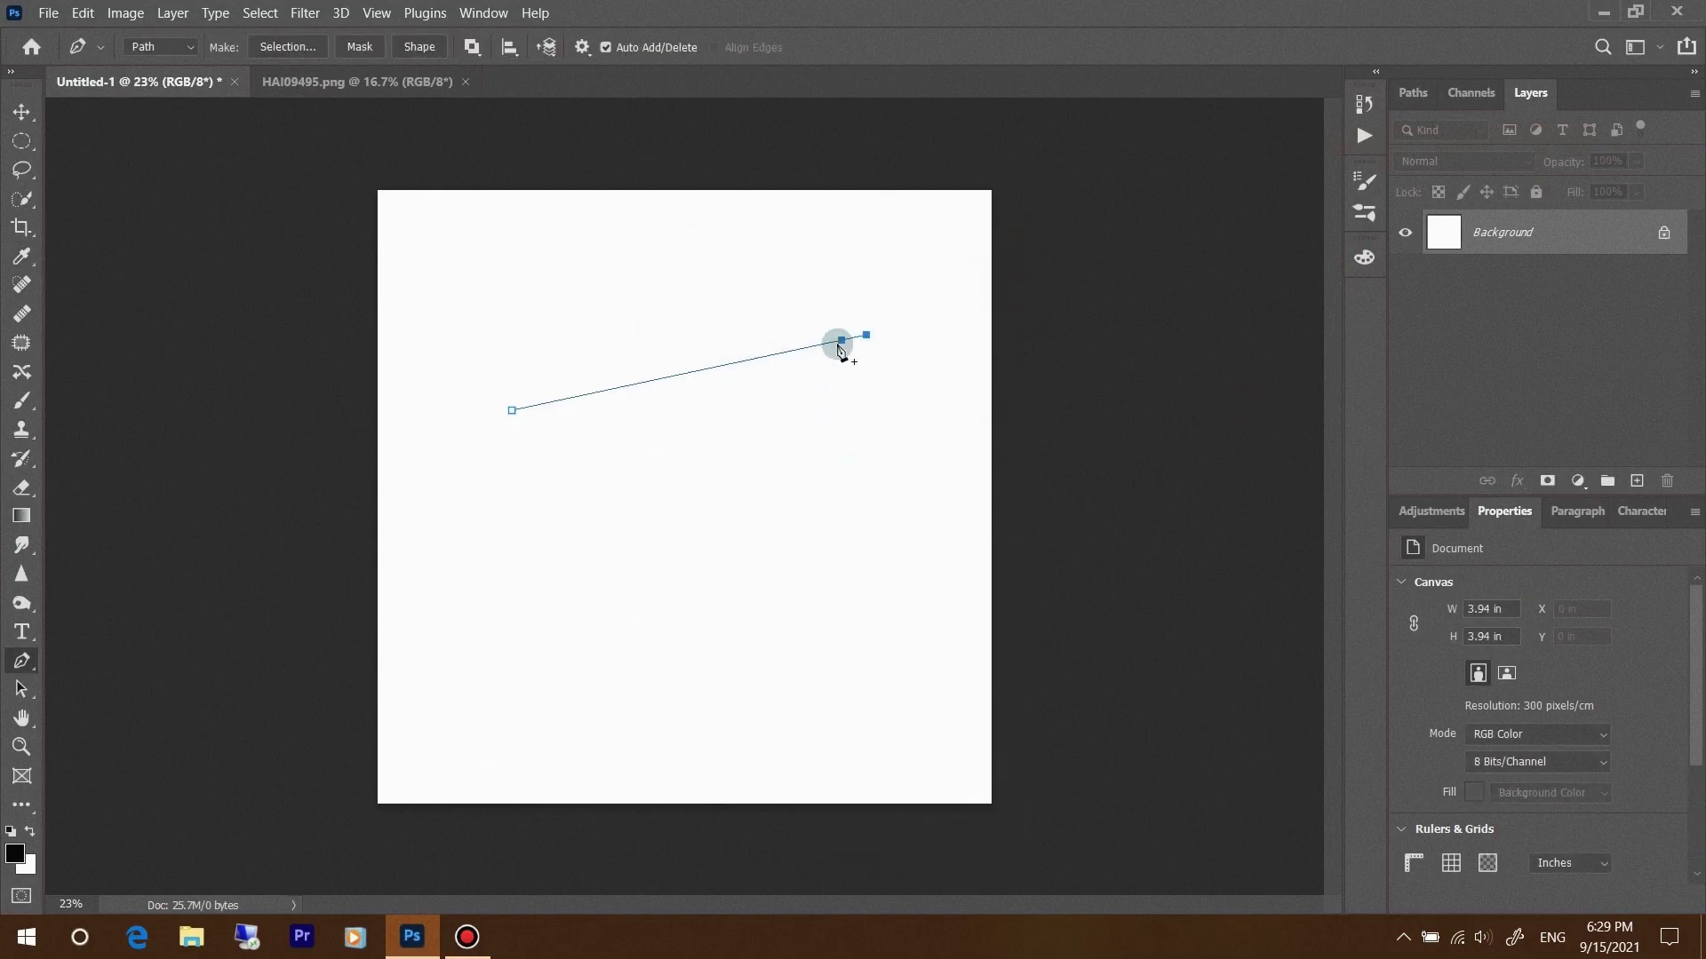
Delete the path, restore it, and undo the stroked line, leaving one anchor
right_click(834, 343)
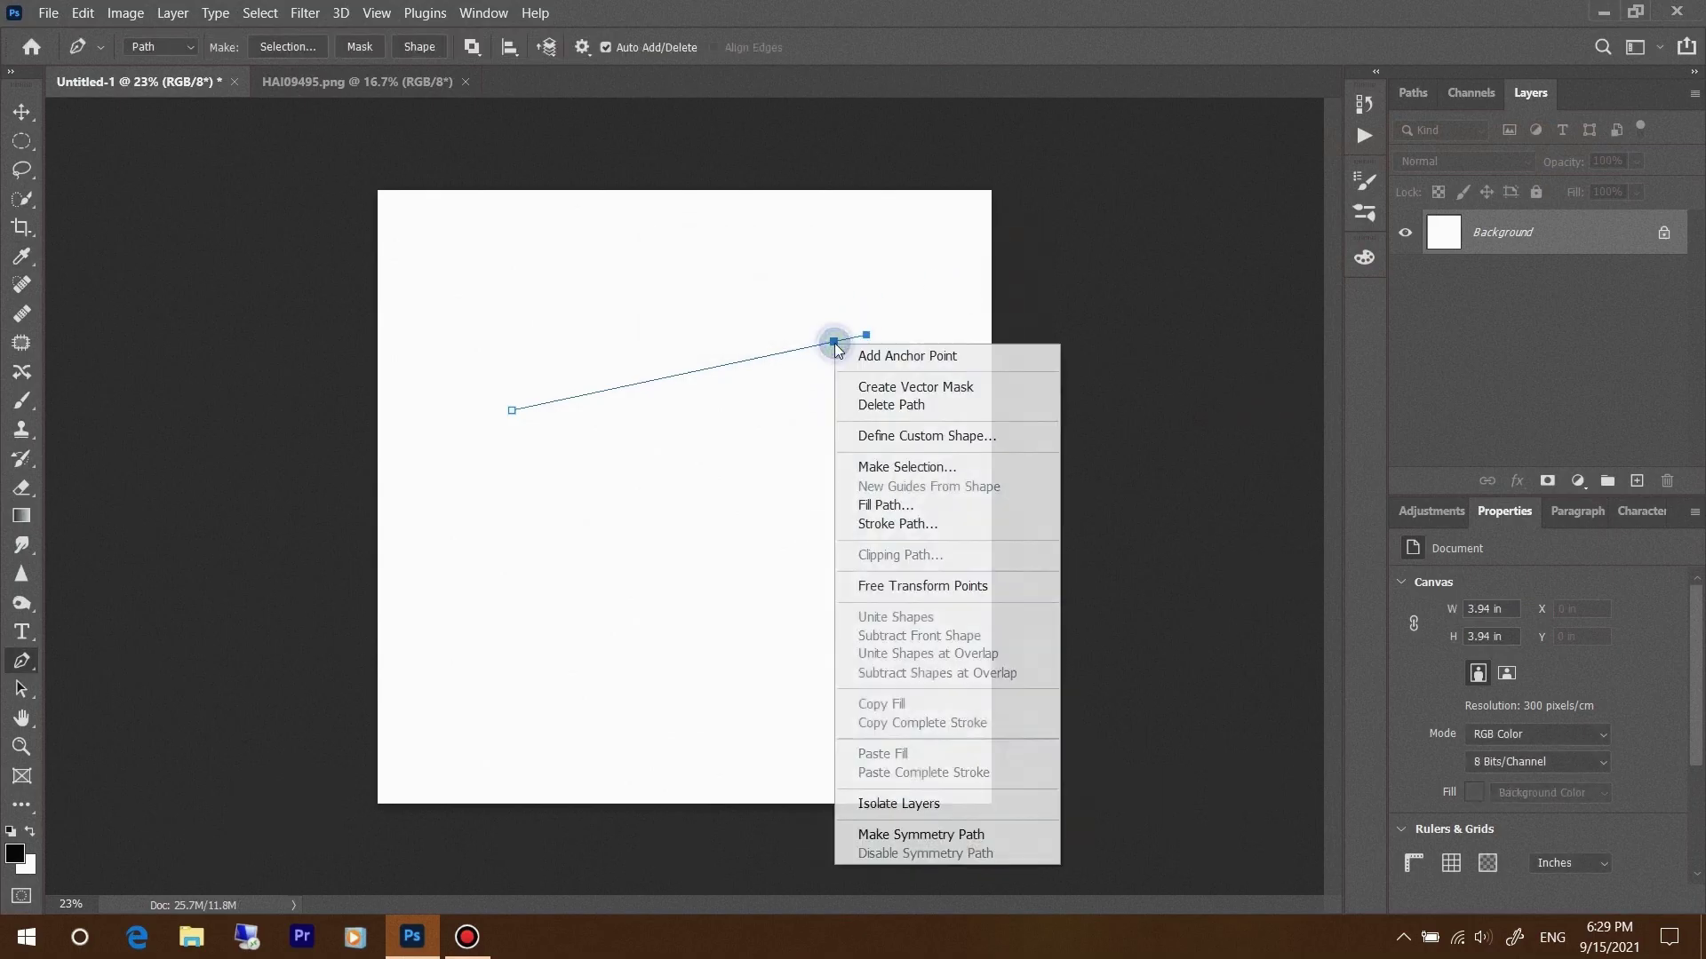
click(898, 405)
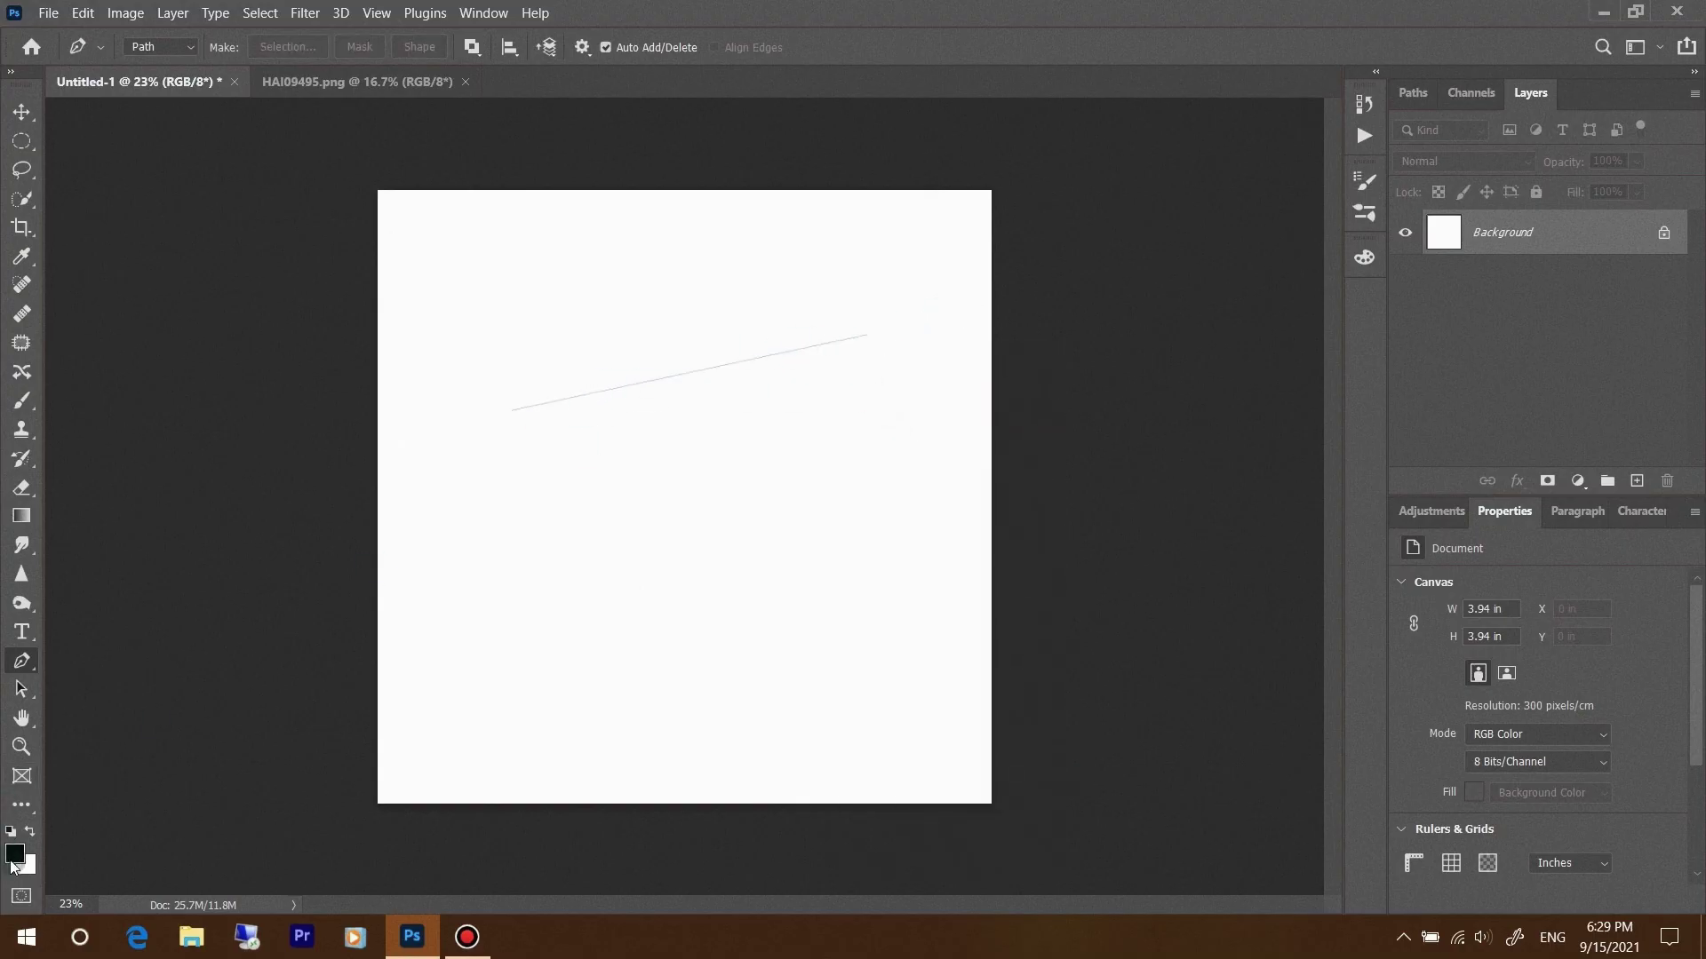
click(845, 482)
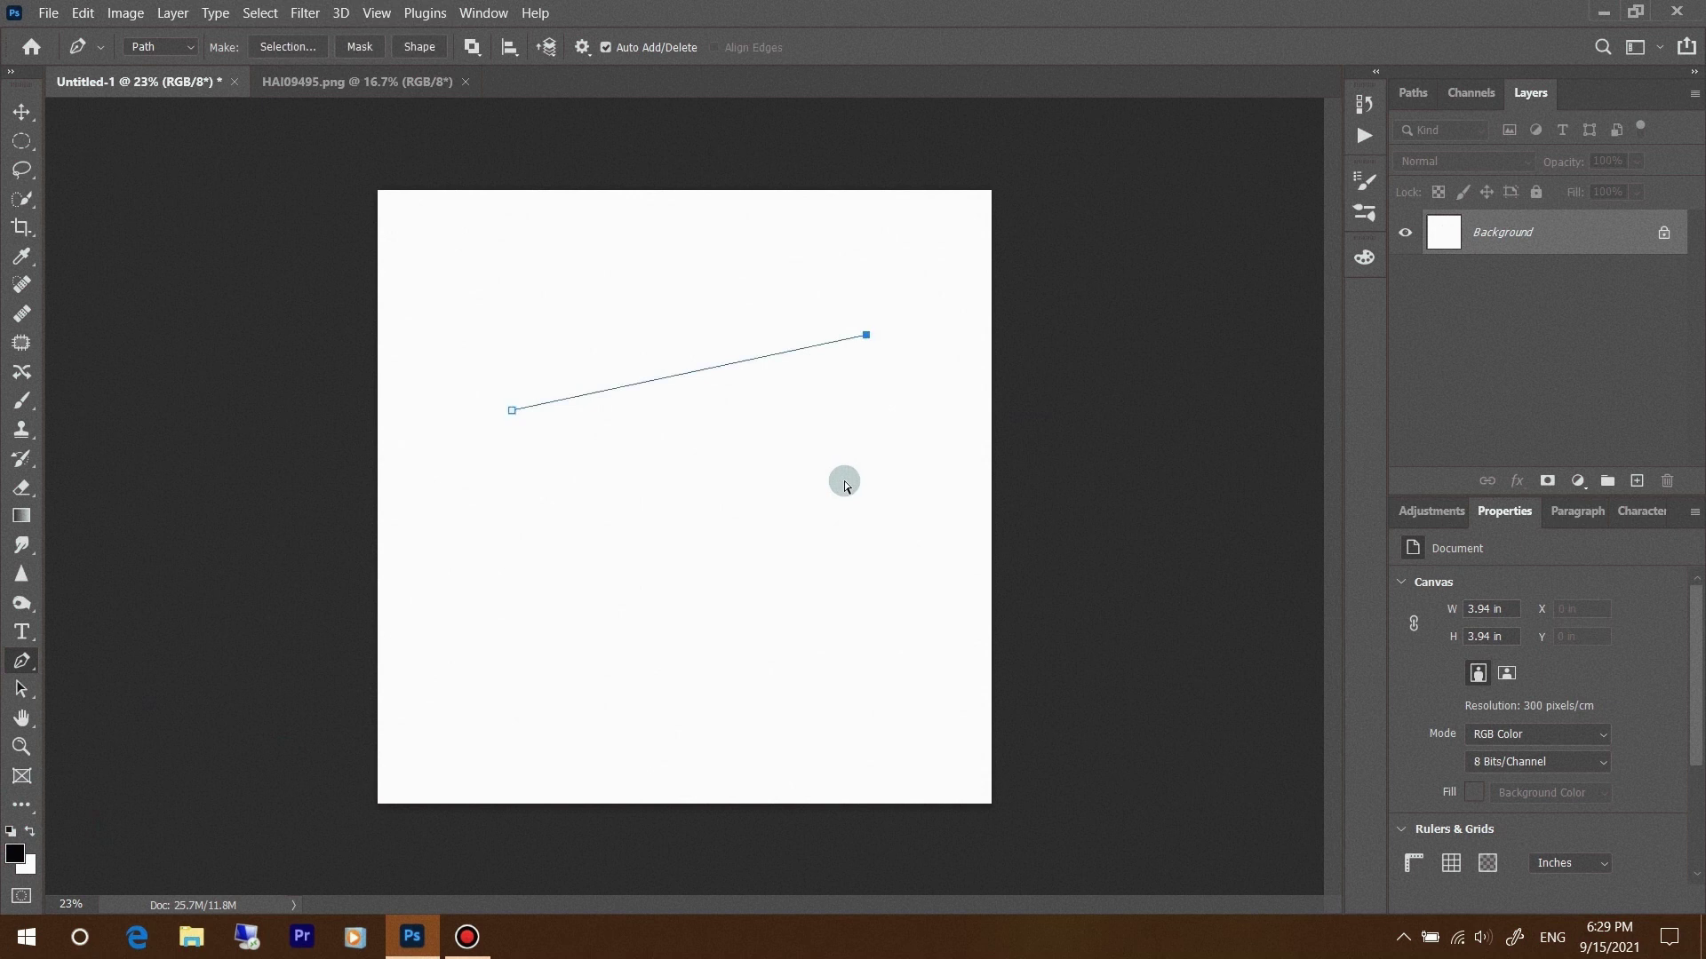
key(ctrl+z)
Finish the slanted path, stroke it with the Brush tool, then delete the work path
click(856, 373)
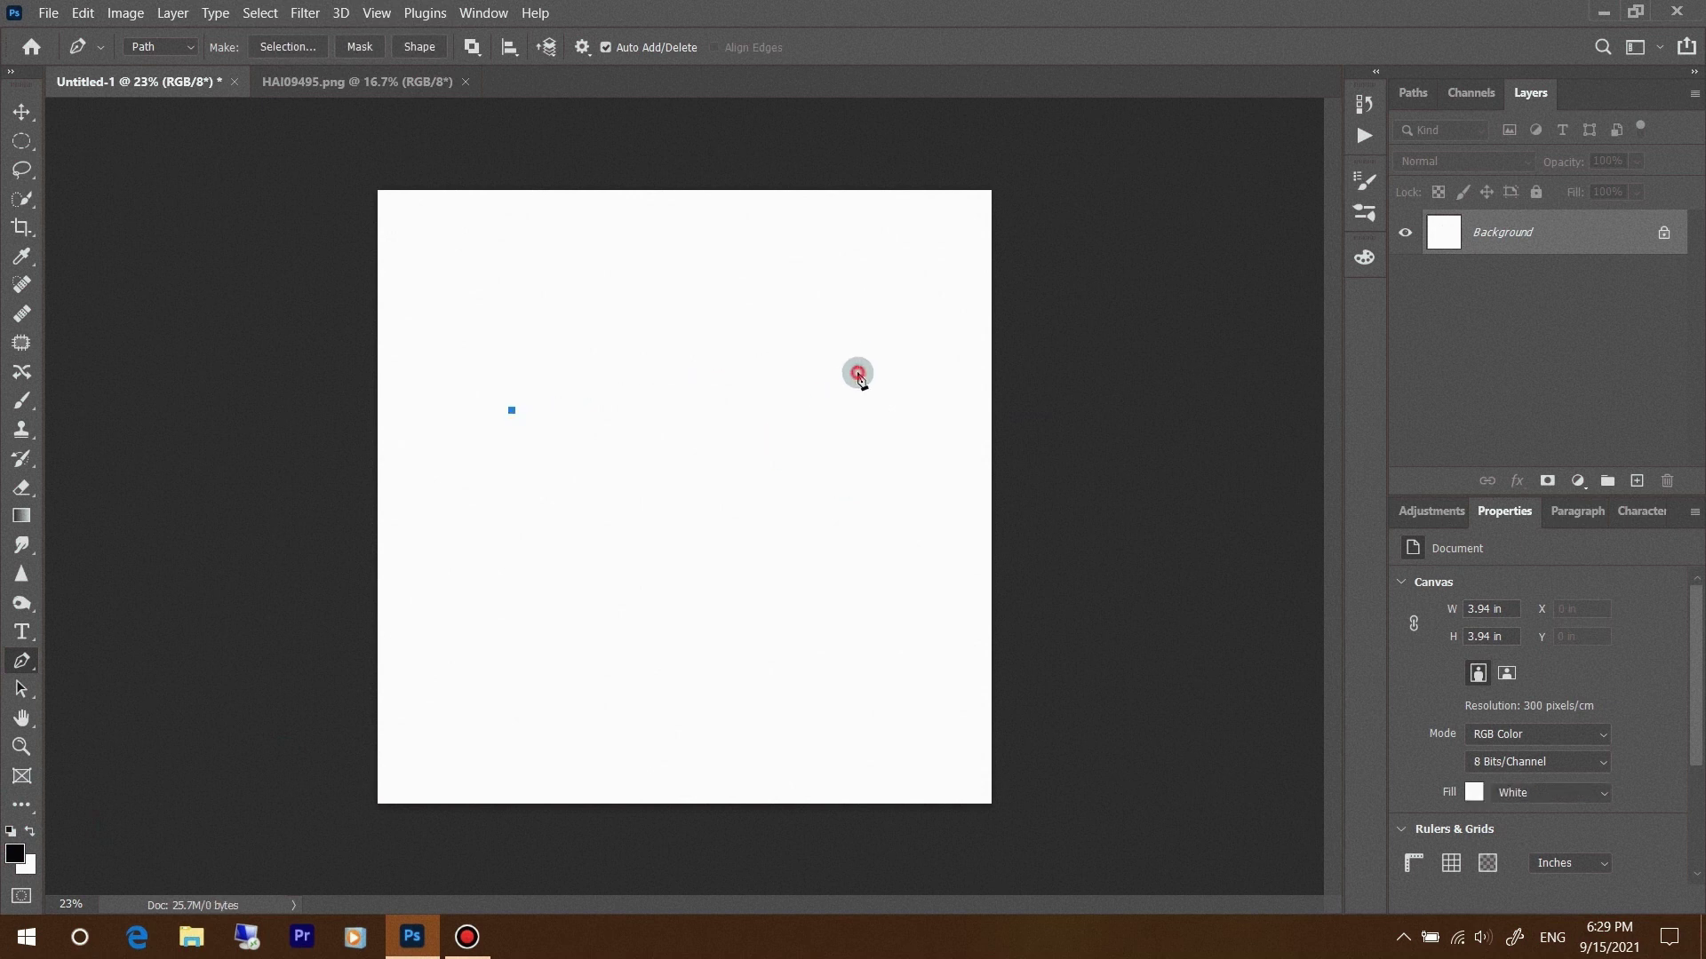
right_click(782, 384)
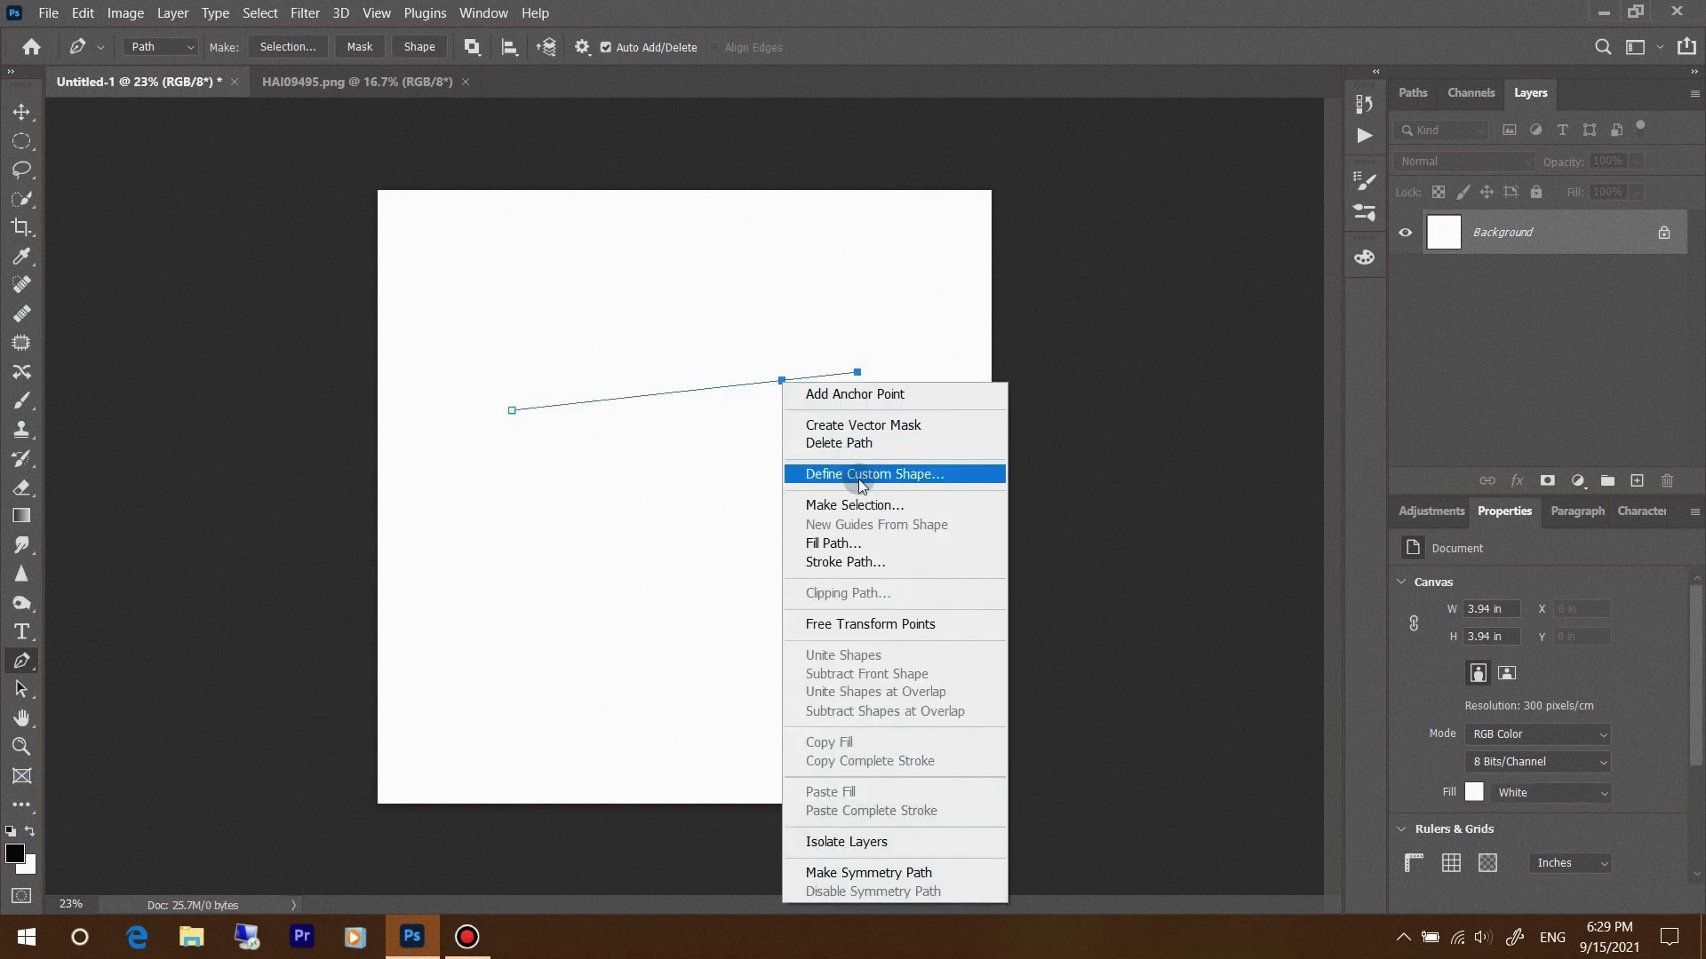
click(867, 563)
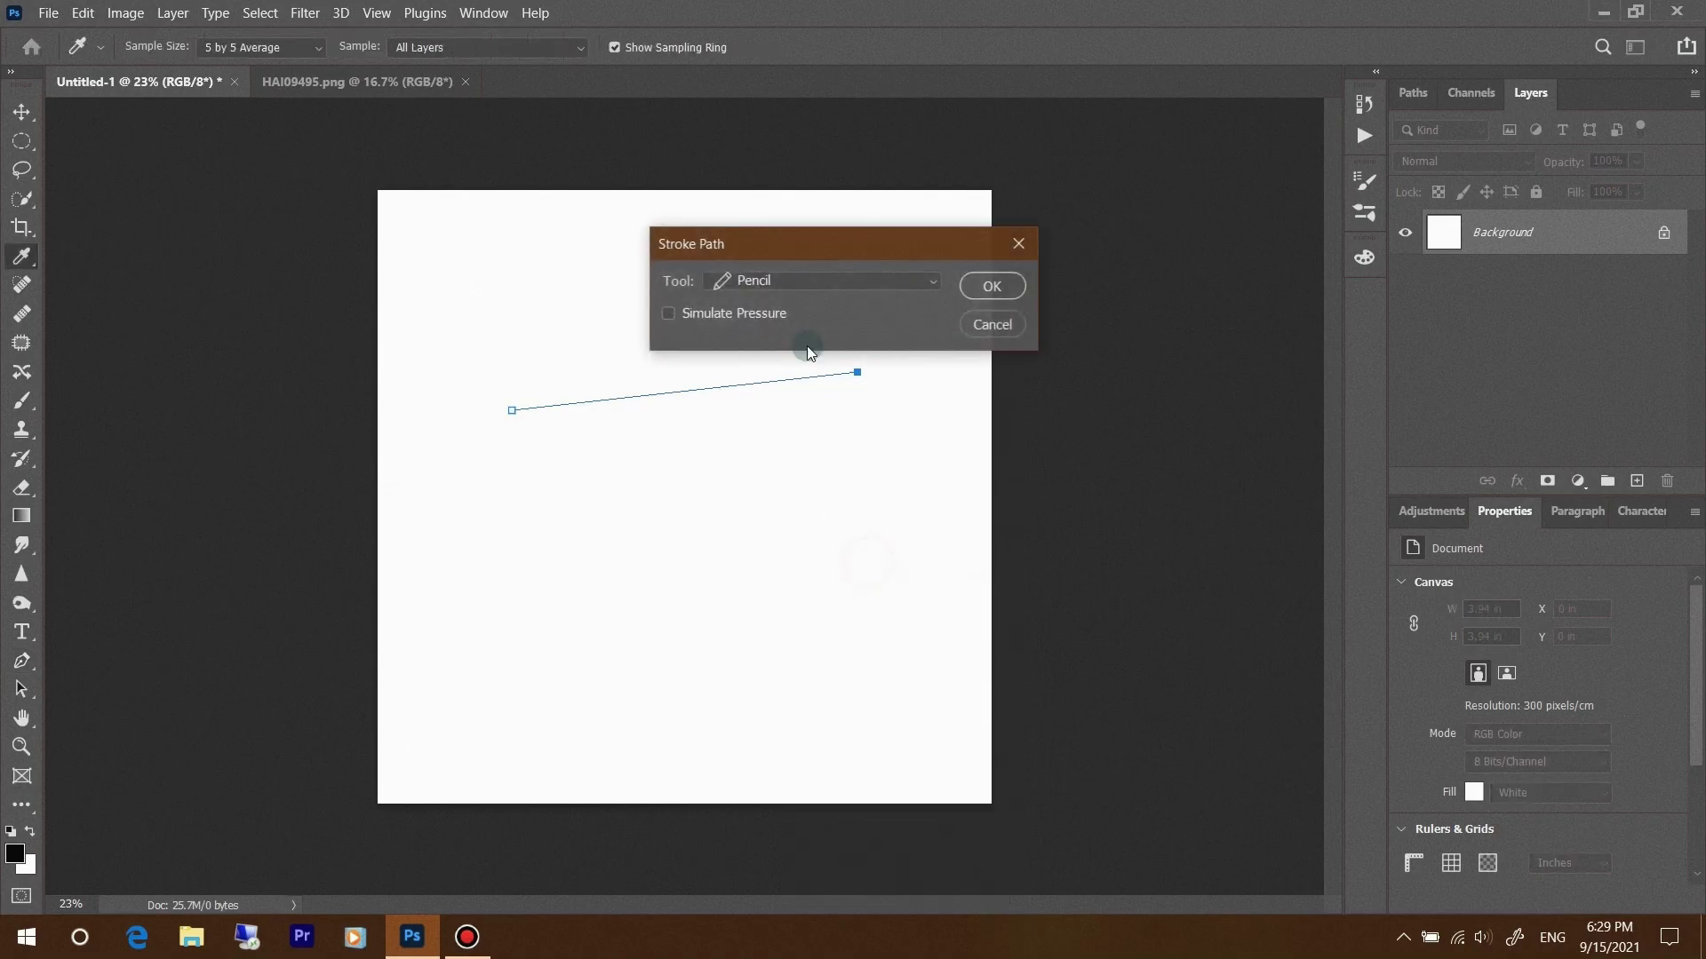
click(831, 281)
click(762, 322)
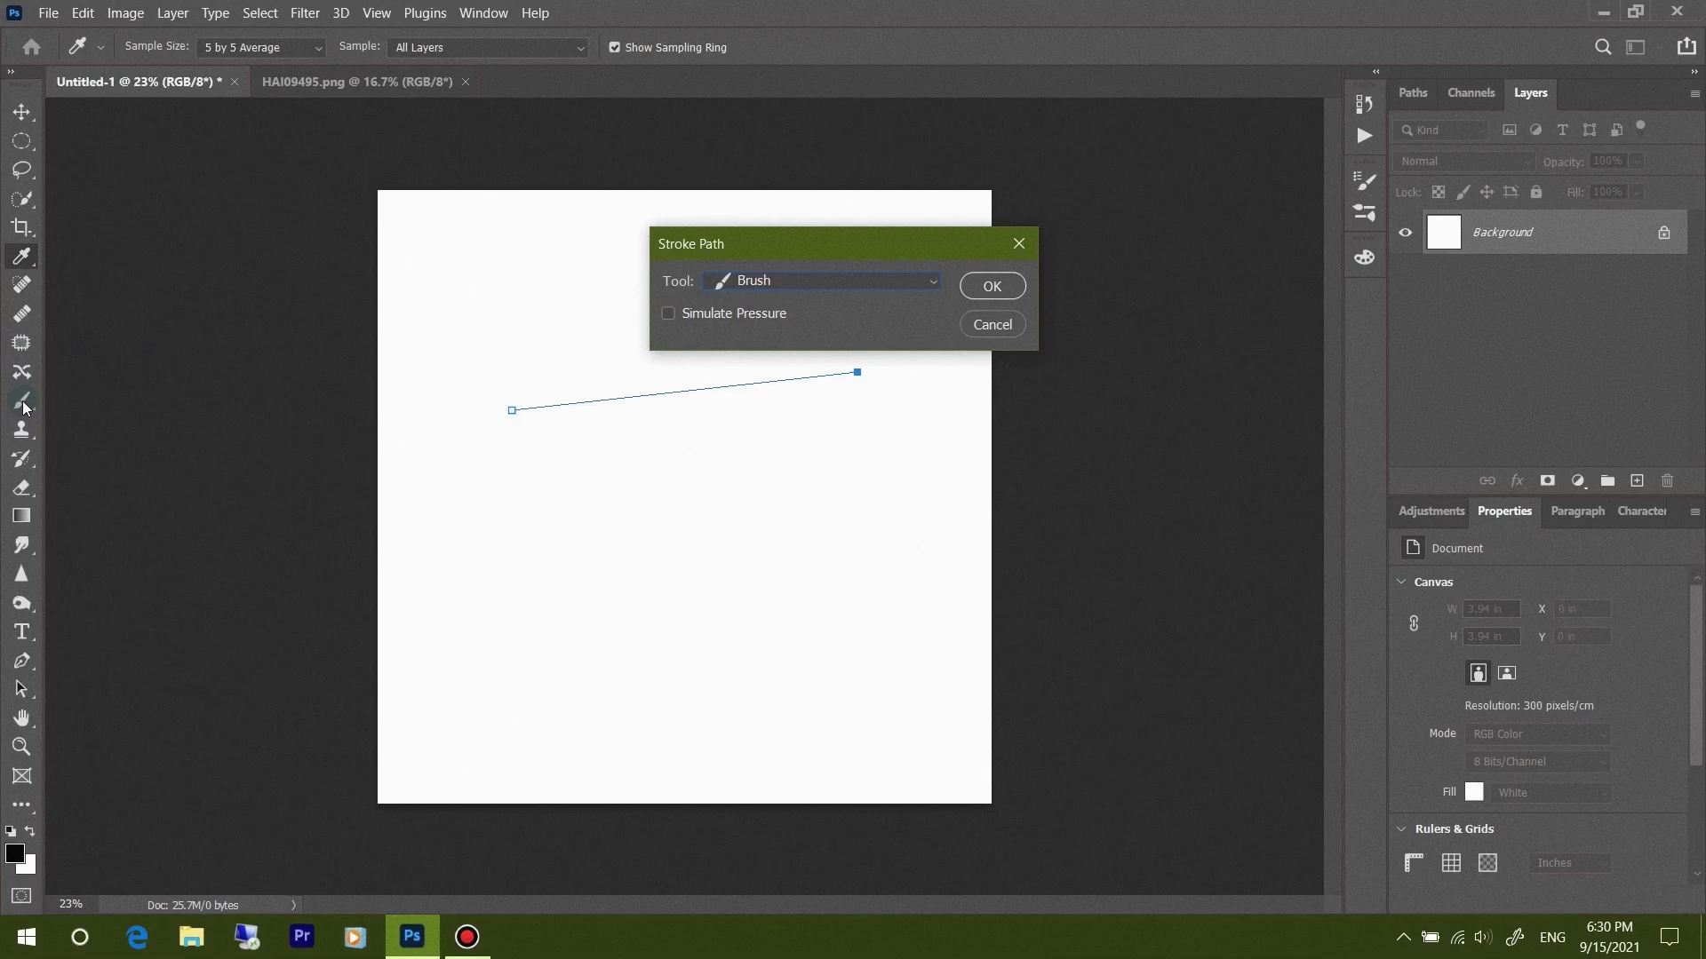
click(990, 286)
right_click(749, 391)
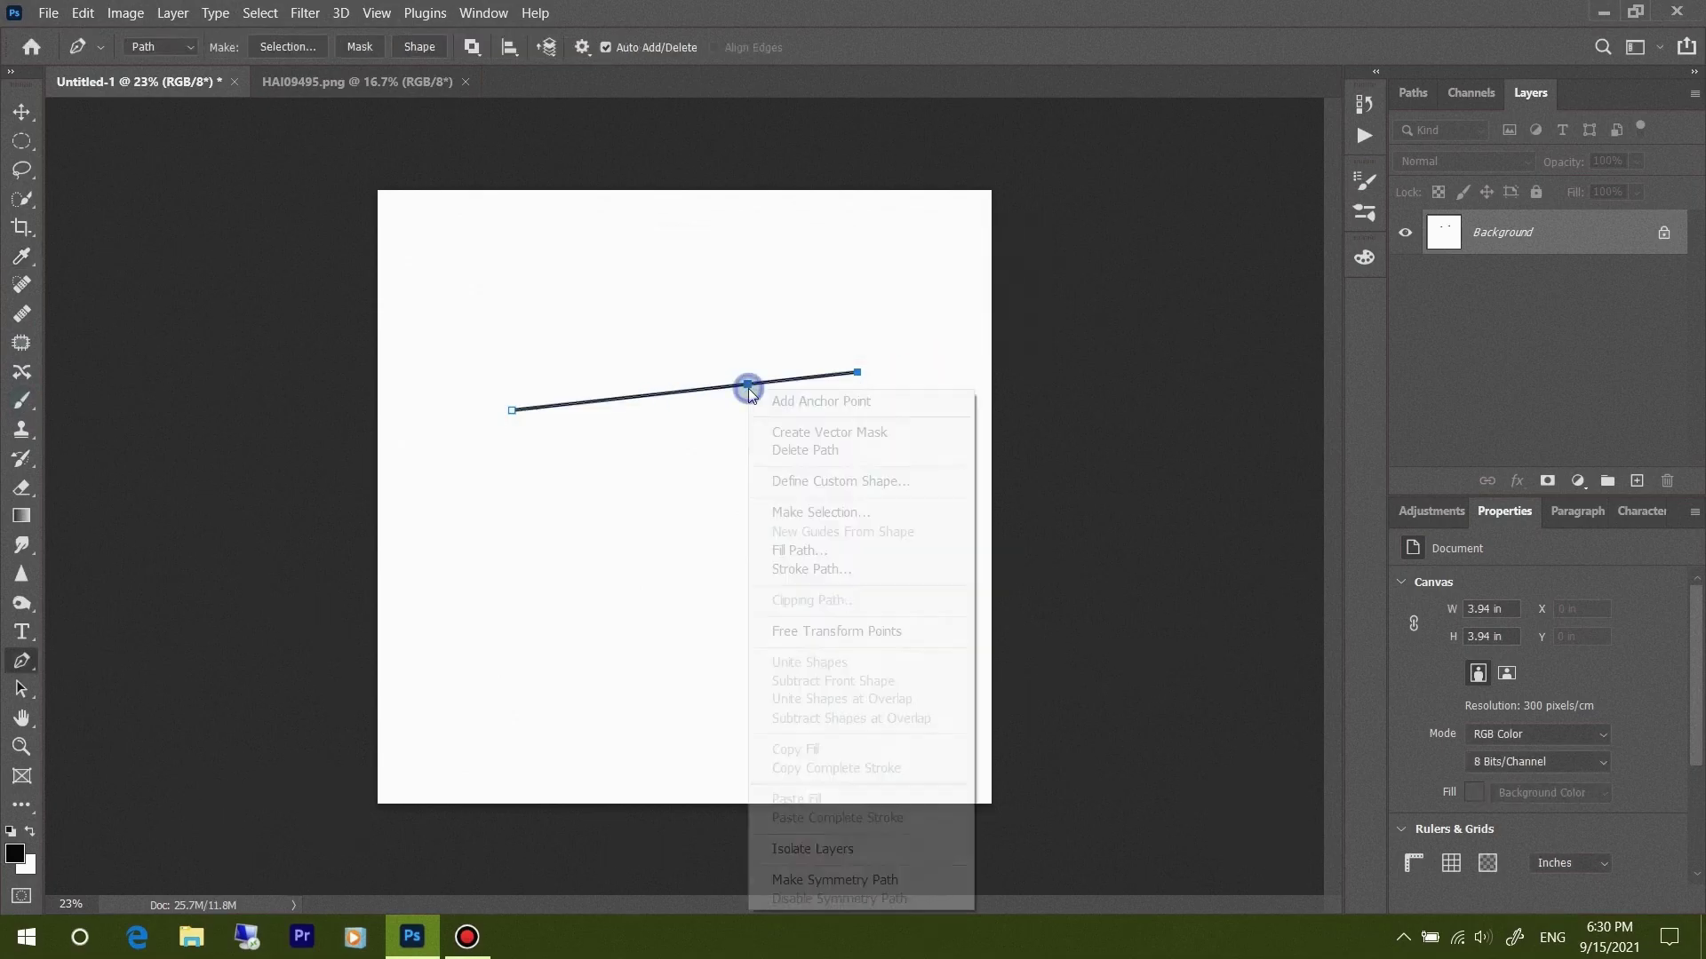
click(824, 450)
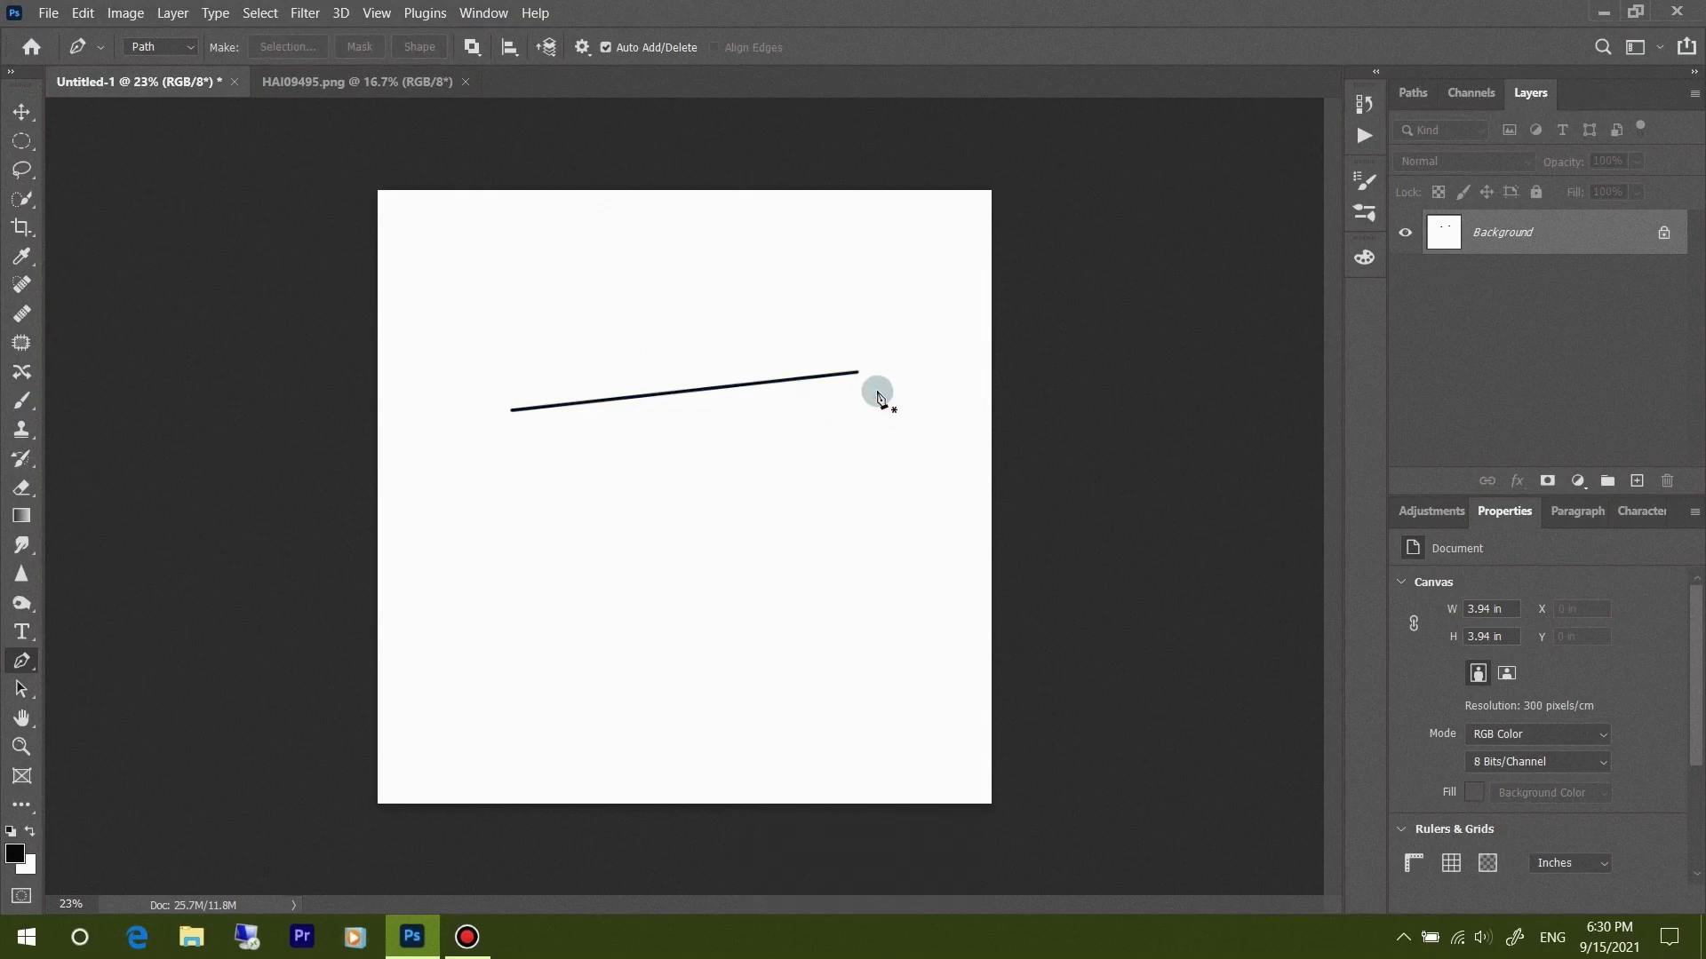
Paint a trial horizontal brush line, then undo back to a blank canvas
click(22, 400)
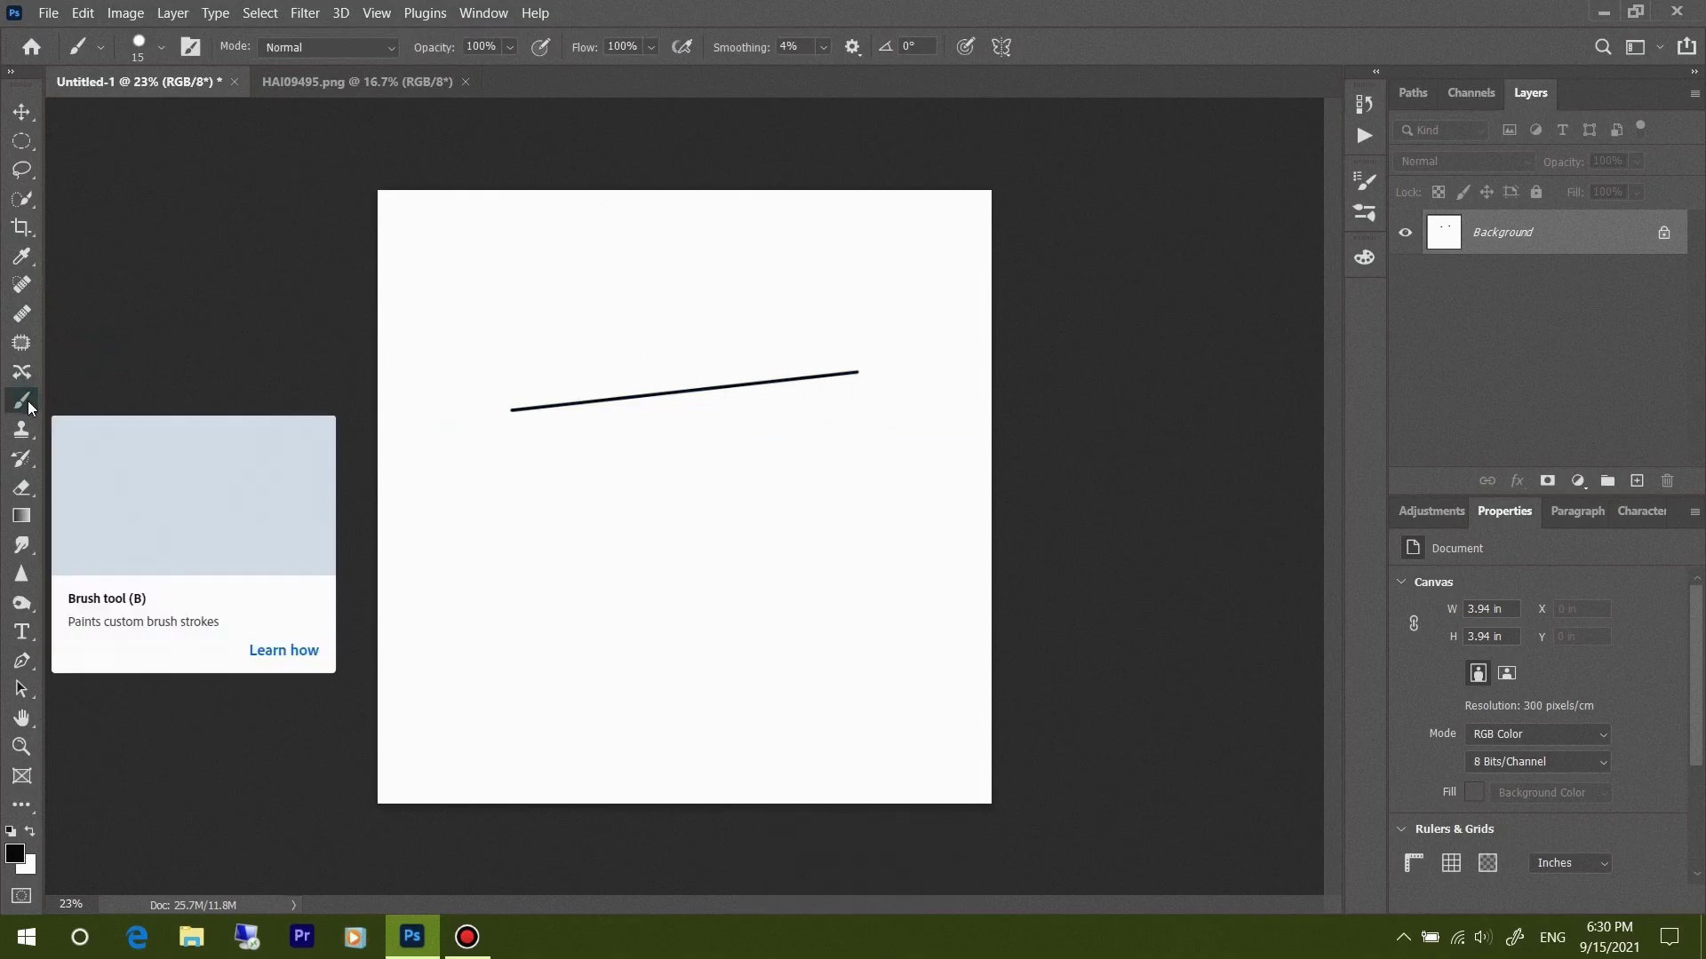
drag(526, 474, 921, 482)
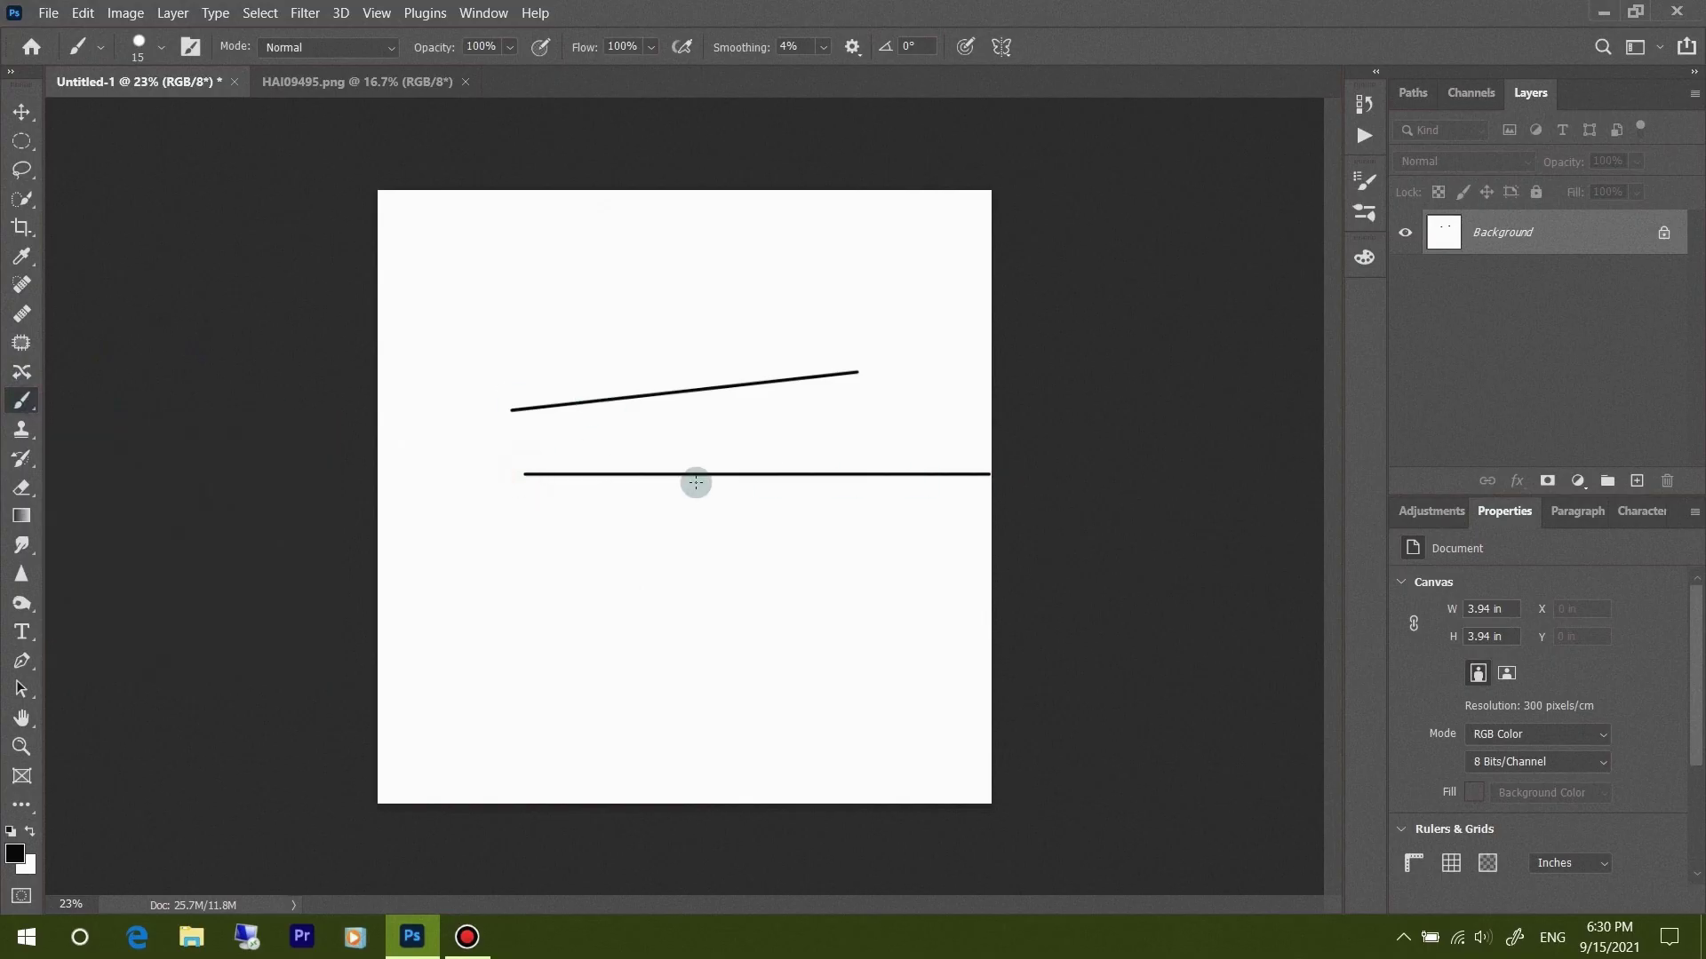
key(ctrl+z)
key(ctrl+z)
key(ctrl+z)
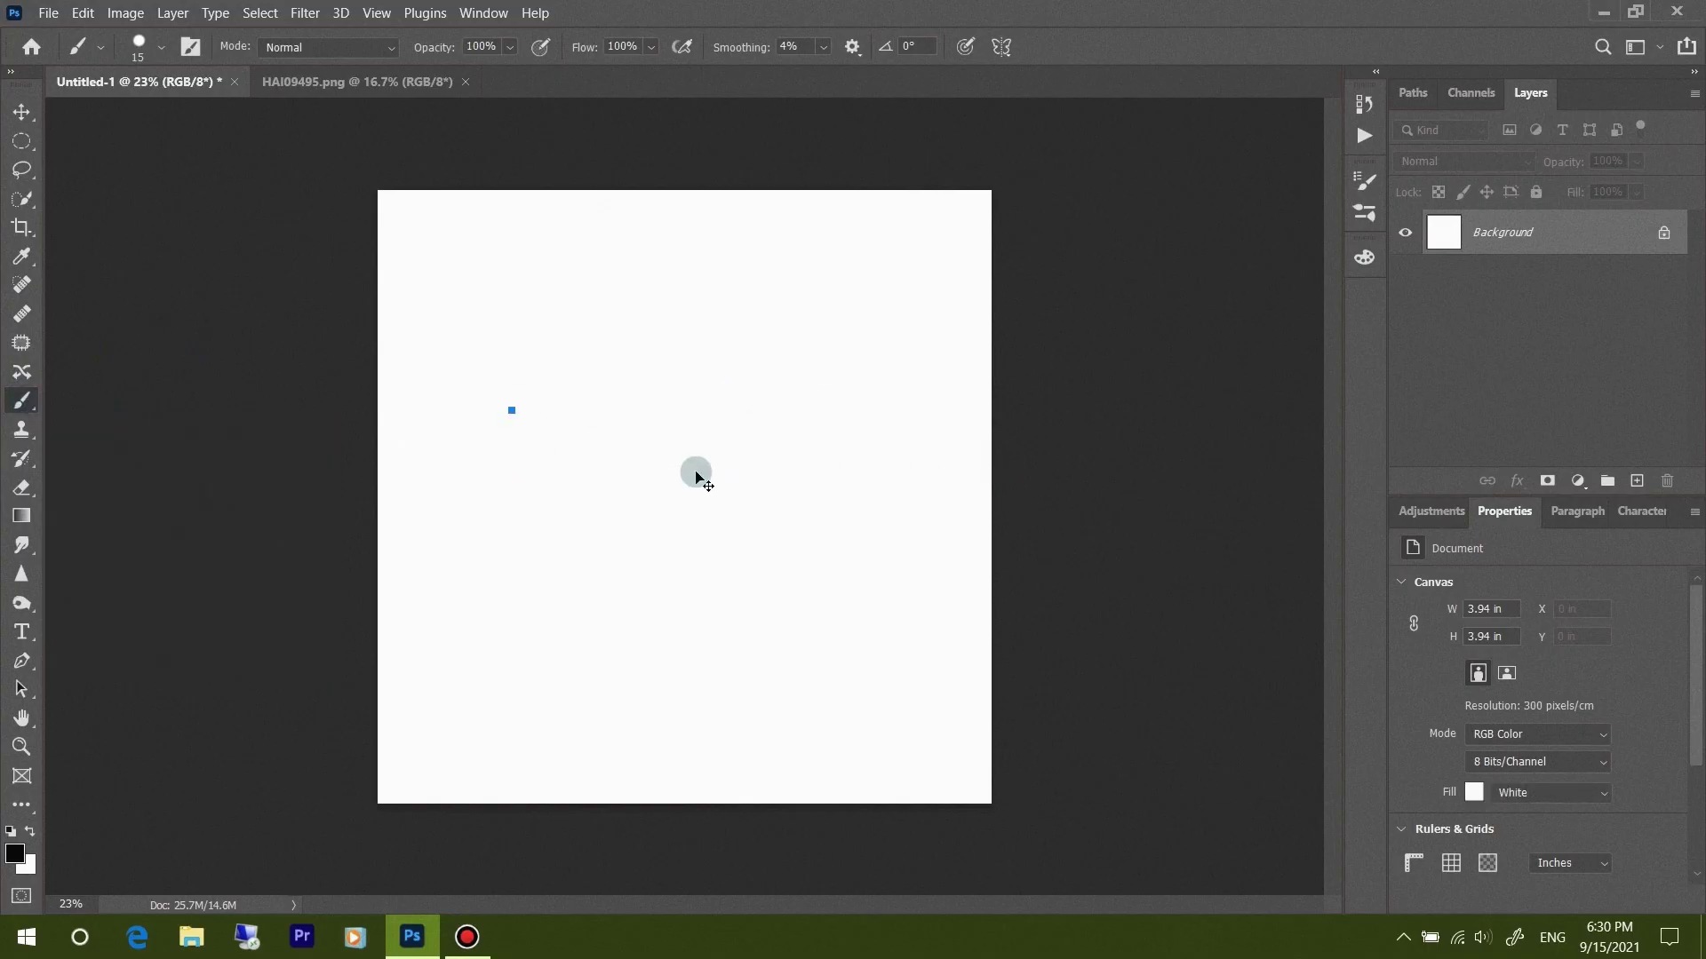
key(ctrl+z)
Raise the brush size to 50 px, then 88 px, undoing each test stroke
right_click(673, 343)
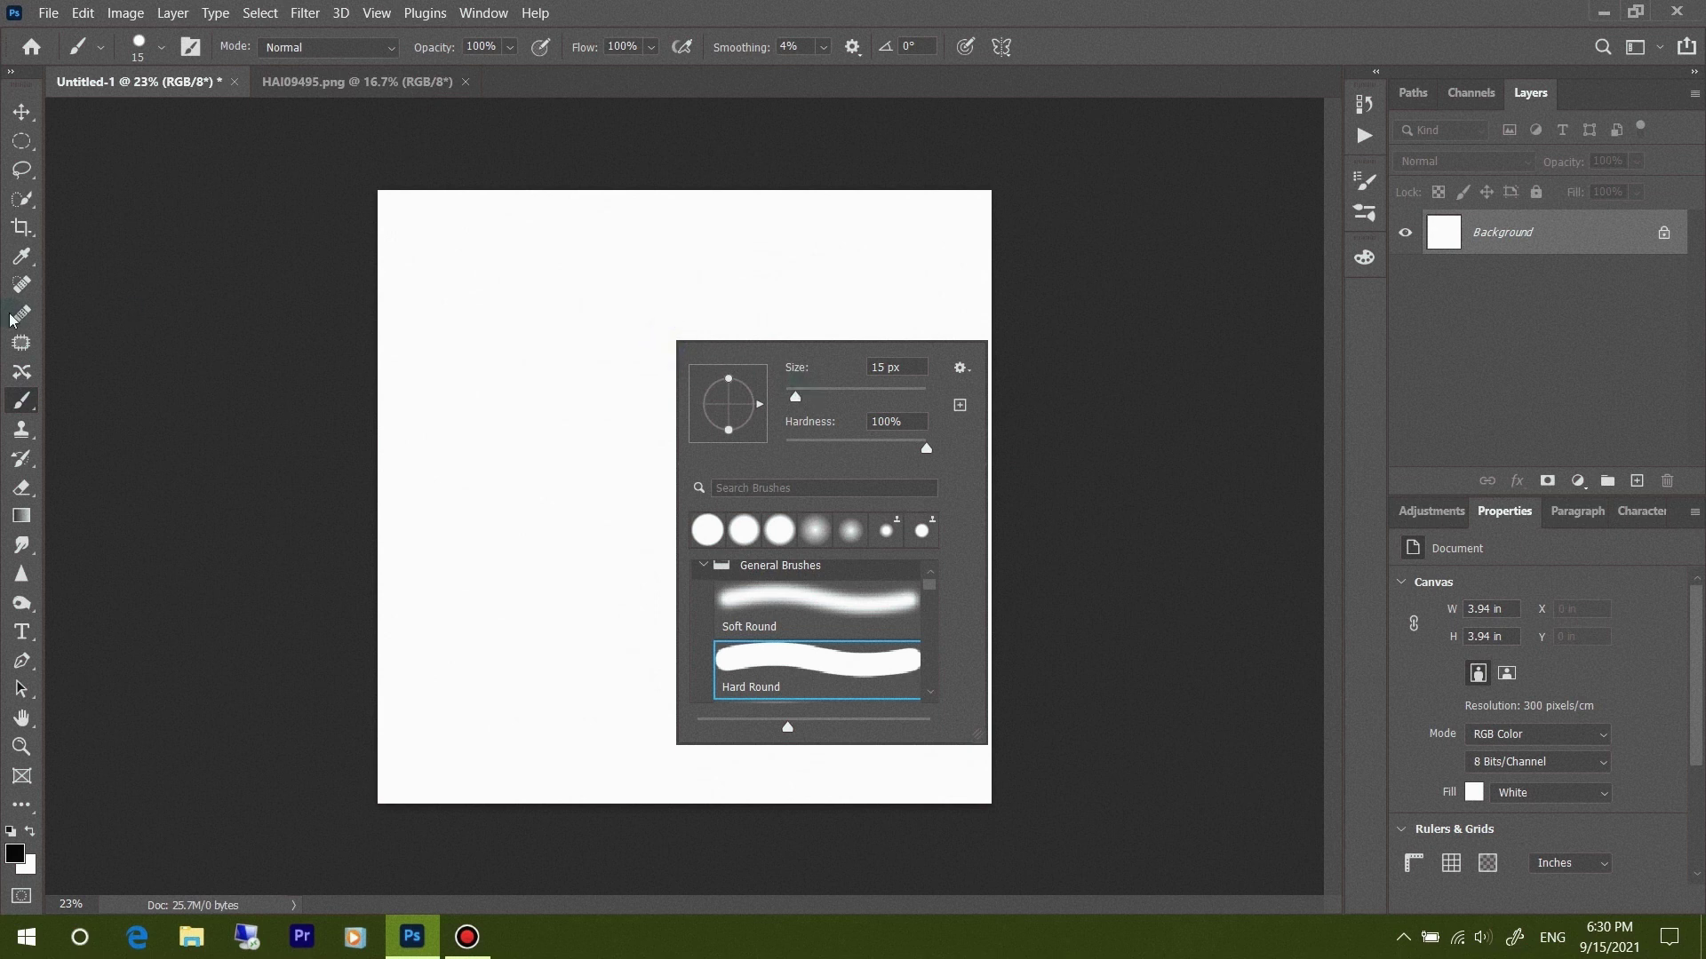
click(21, 405)
right_click(702, 302)
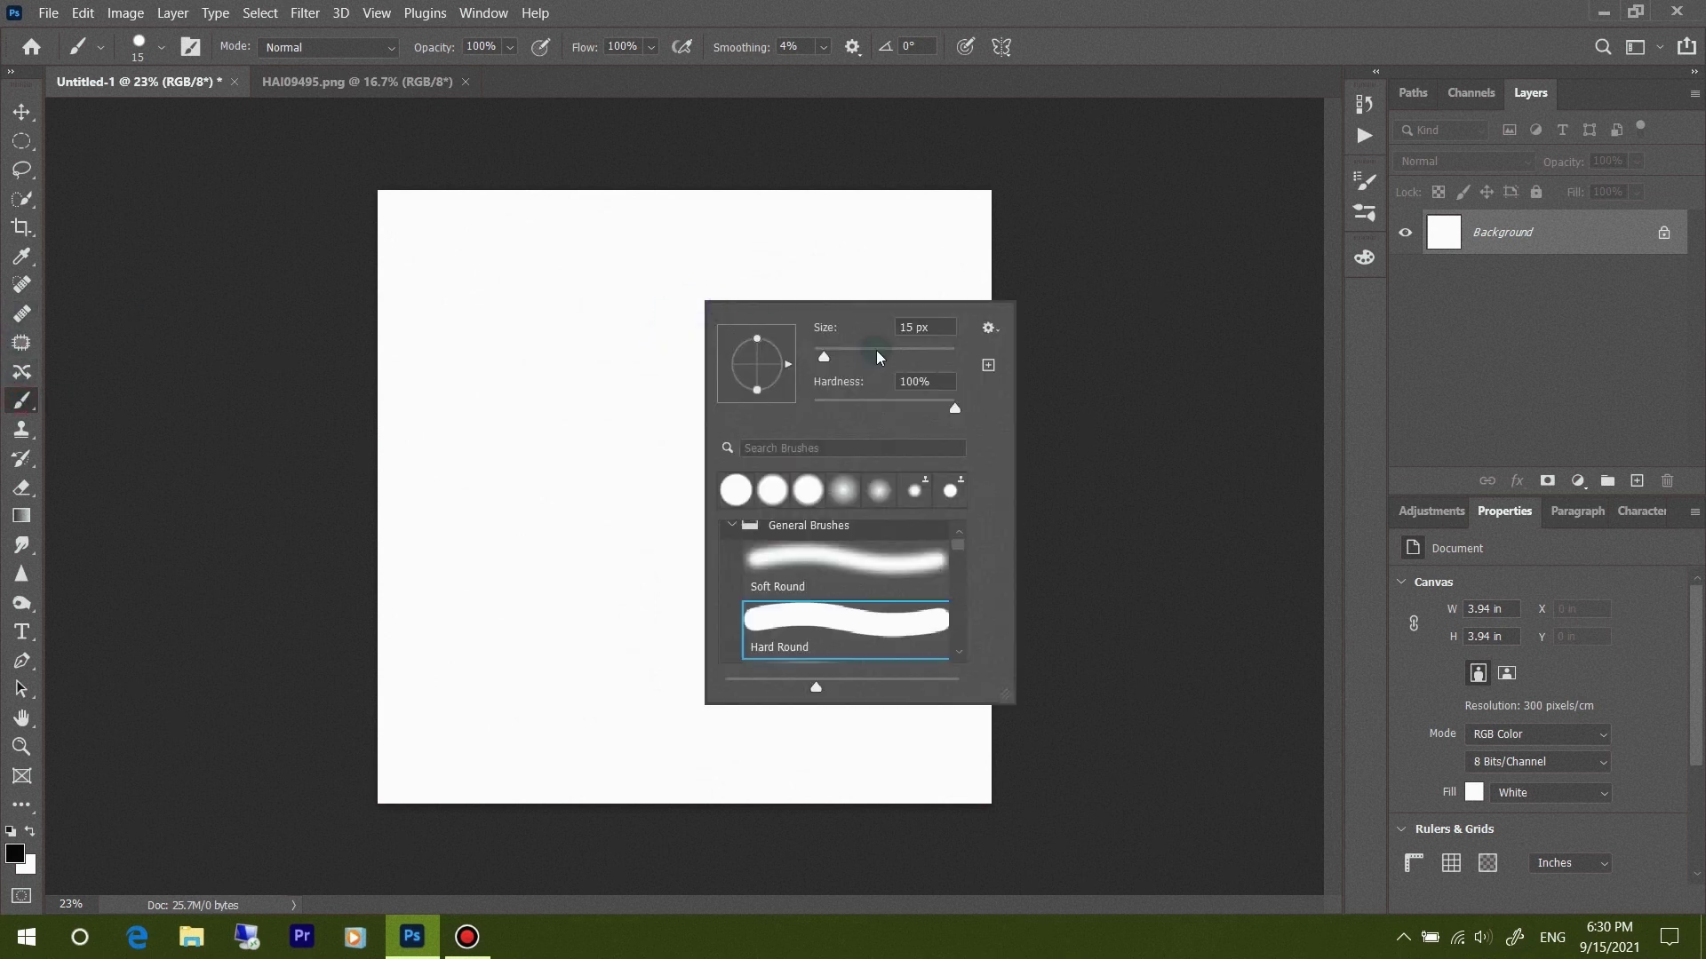
click(849, 357)
drag(505, 297, 787, 369)
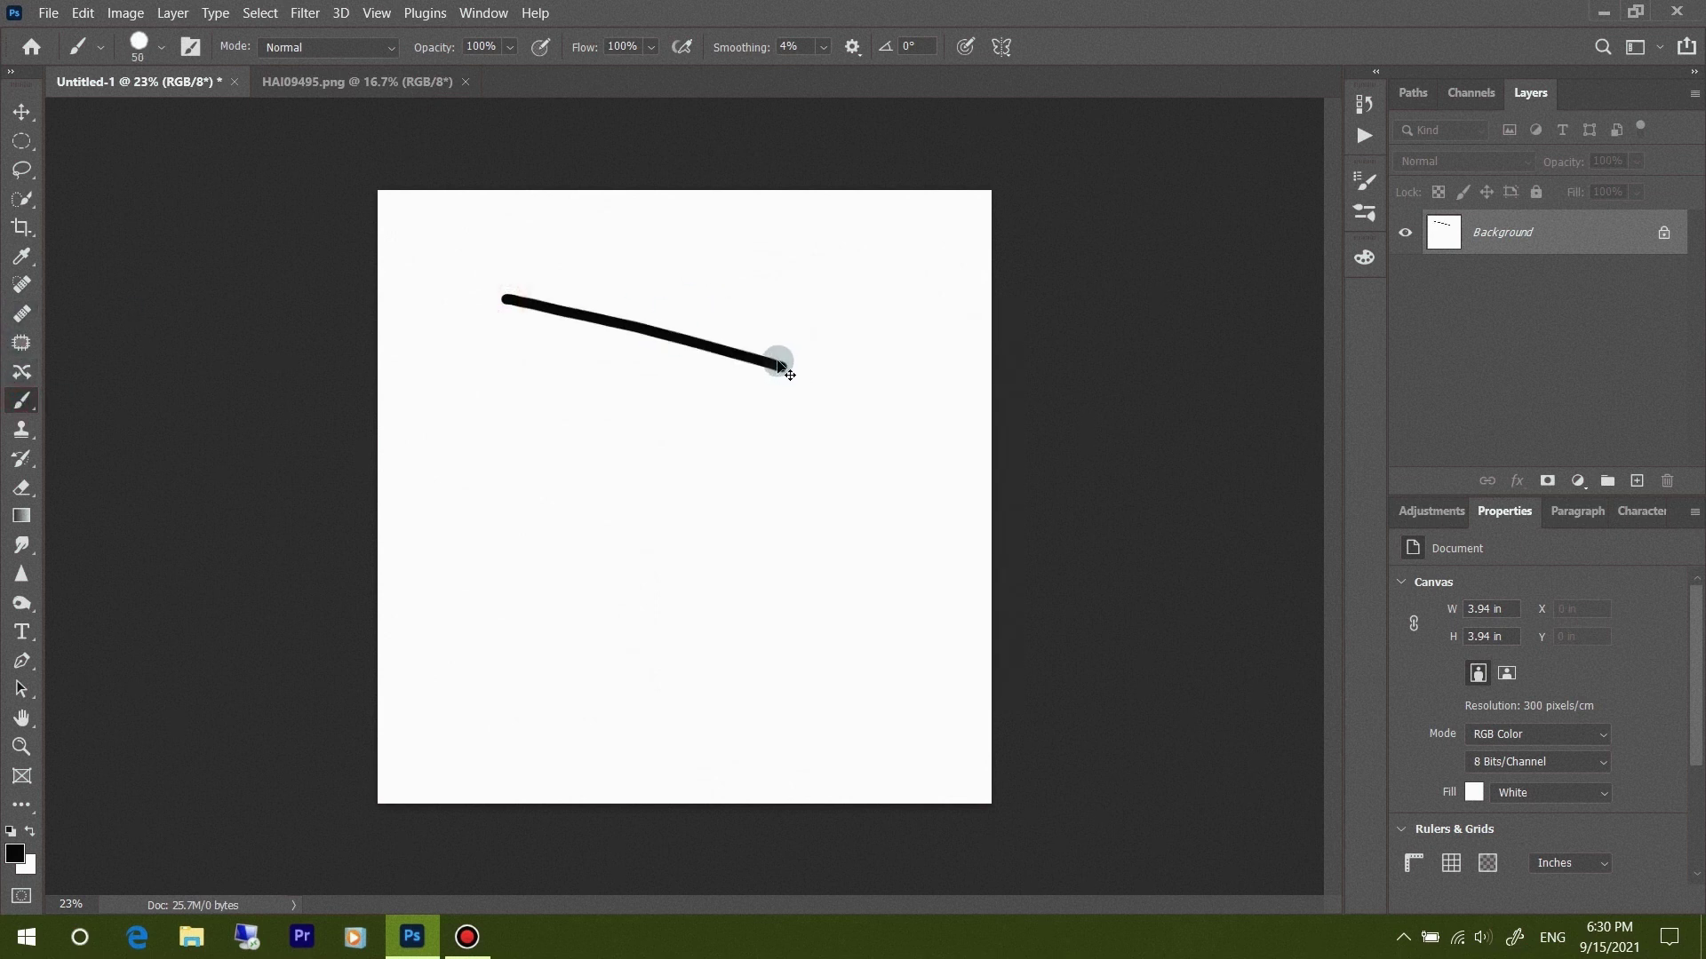
key(ctrl+z)
right_click(749, 310)
drag(900, 364, 928, 364)
drag(578, 347, 932, 277)
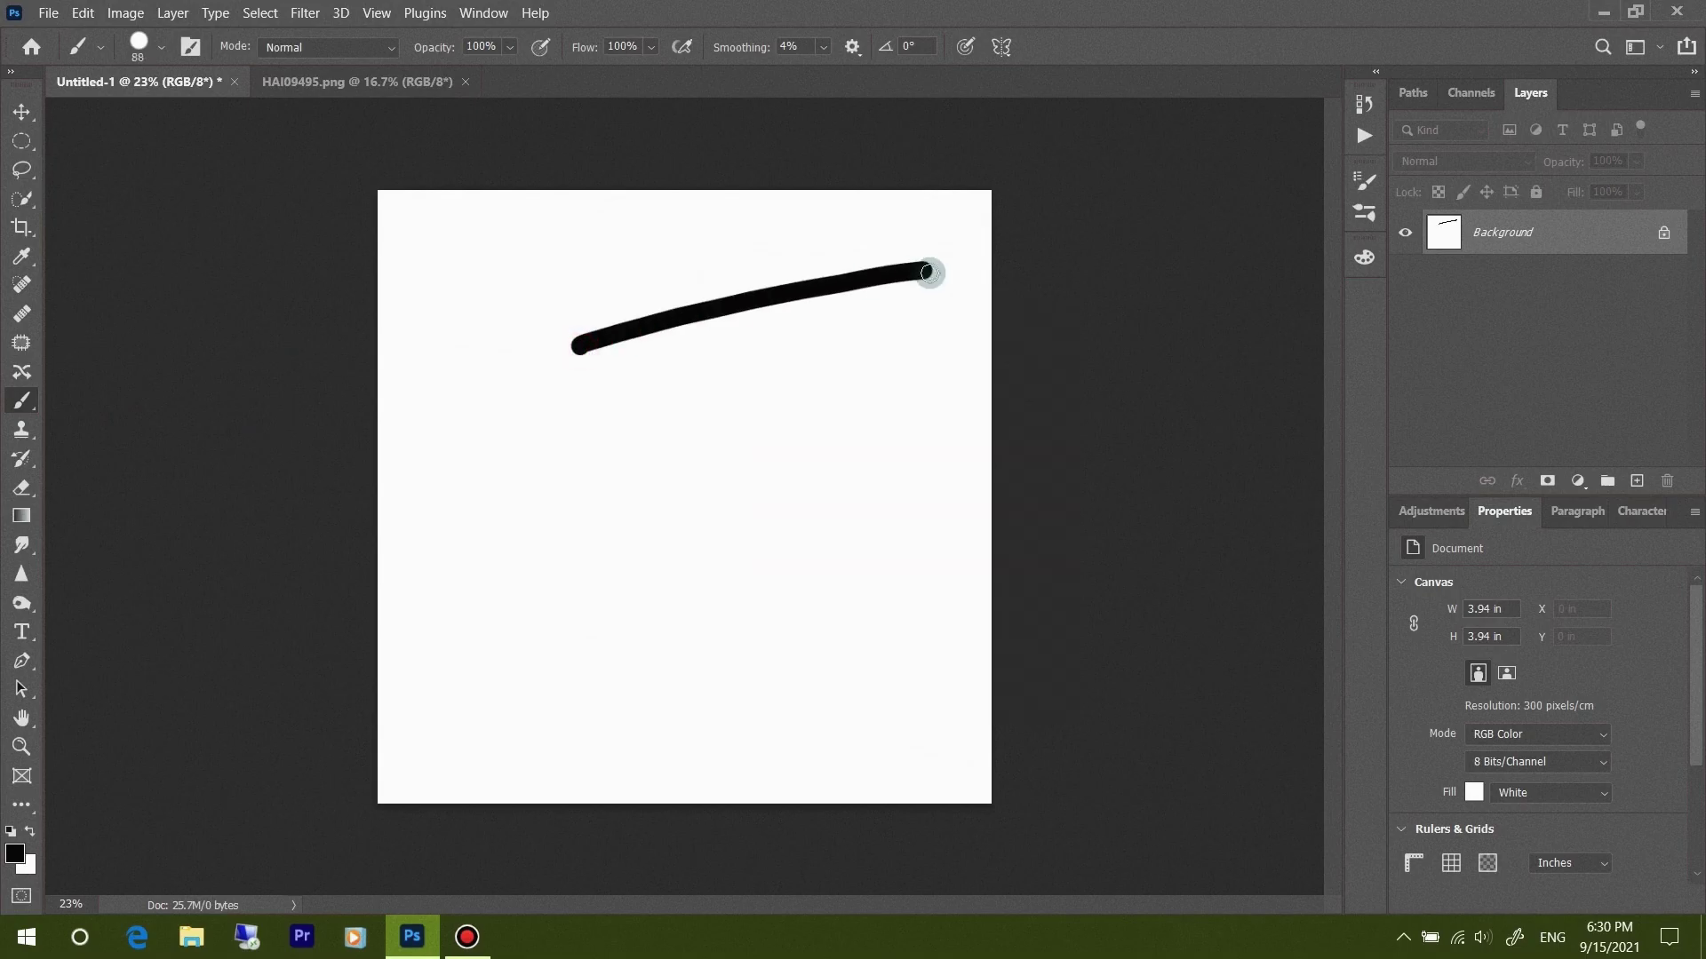
key(ctrl+z)
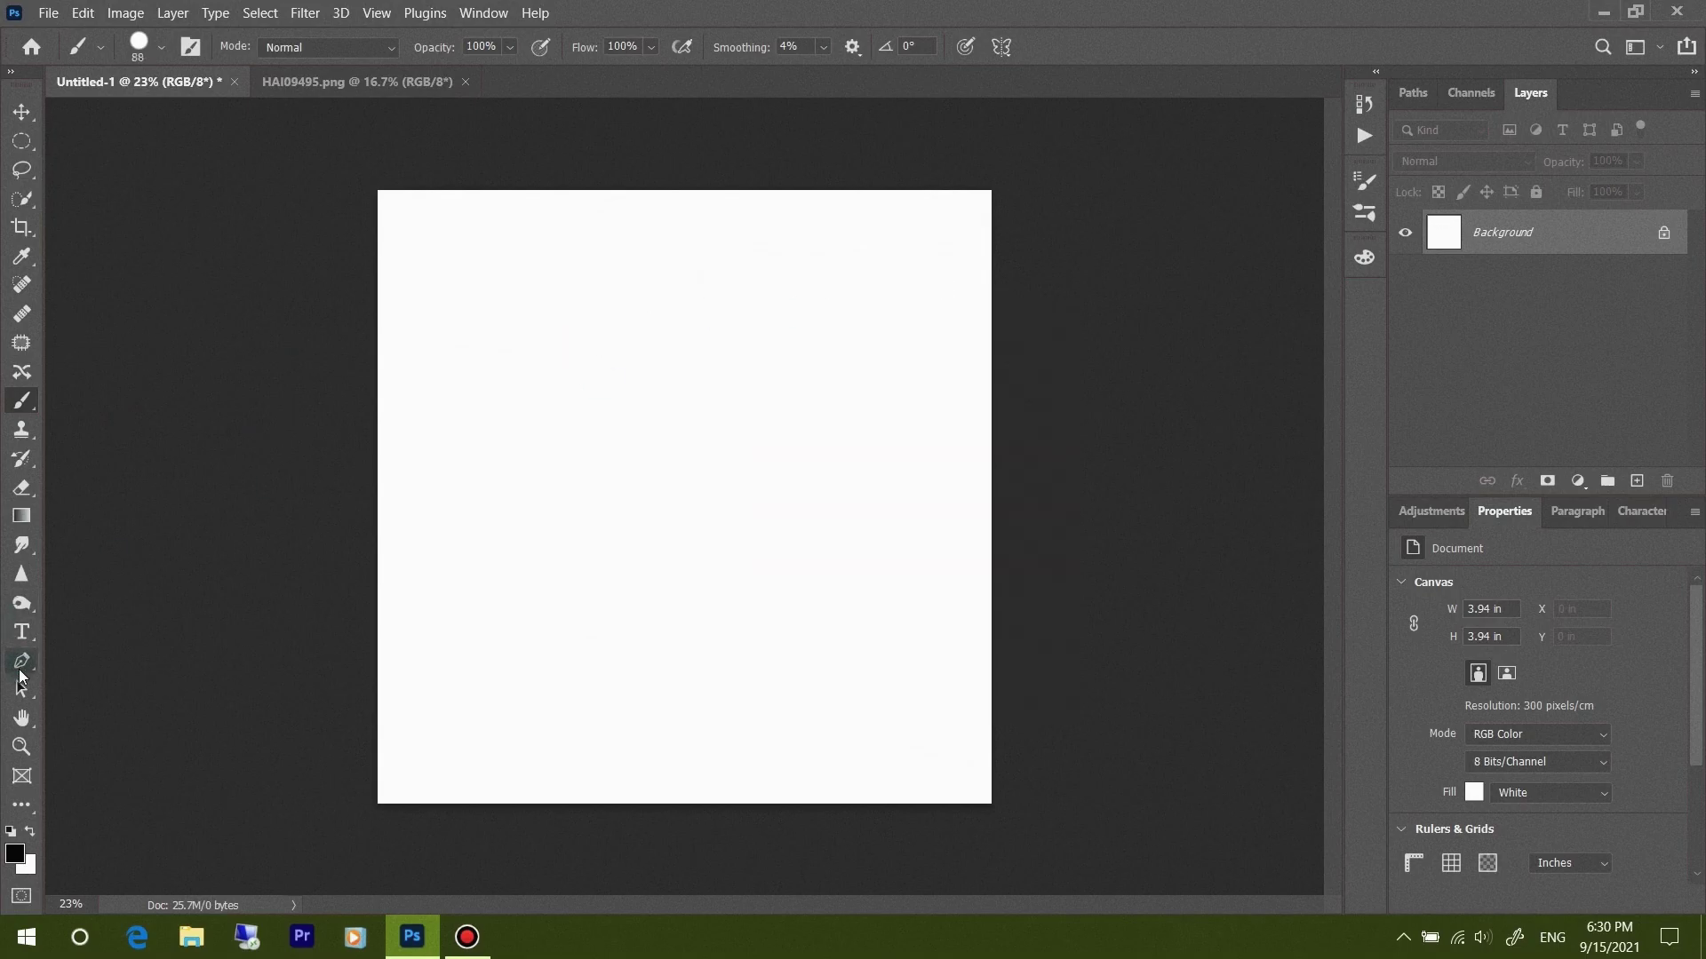
Draw a two-anchor straight path and stroke it with the Brush tool
click(21, 661)
click(465, 478)
click(857, 359)
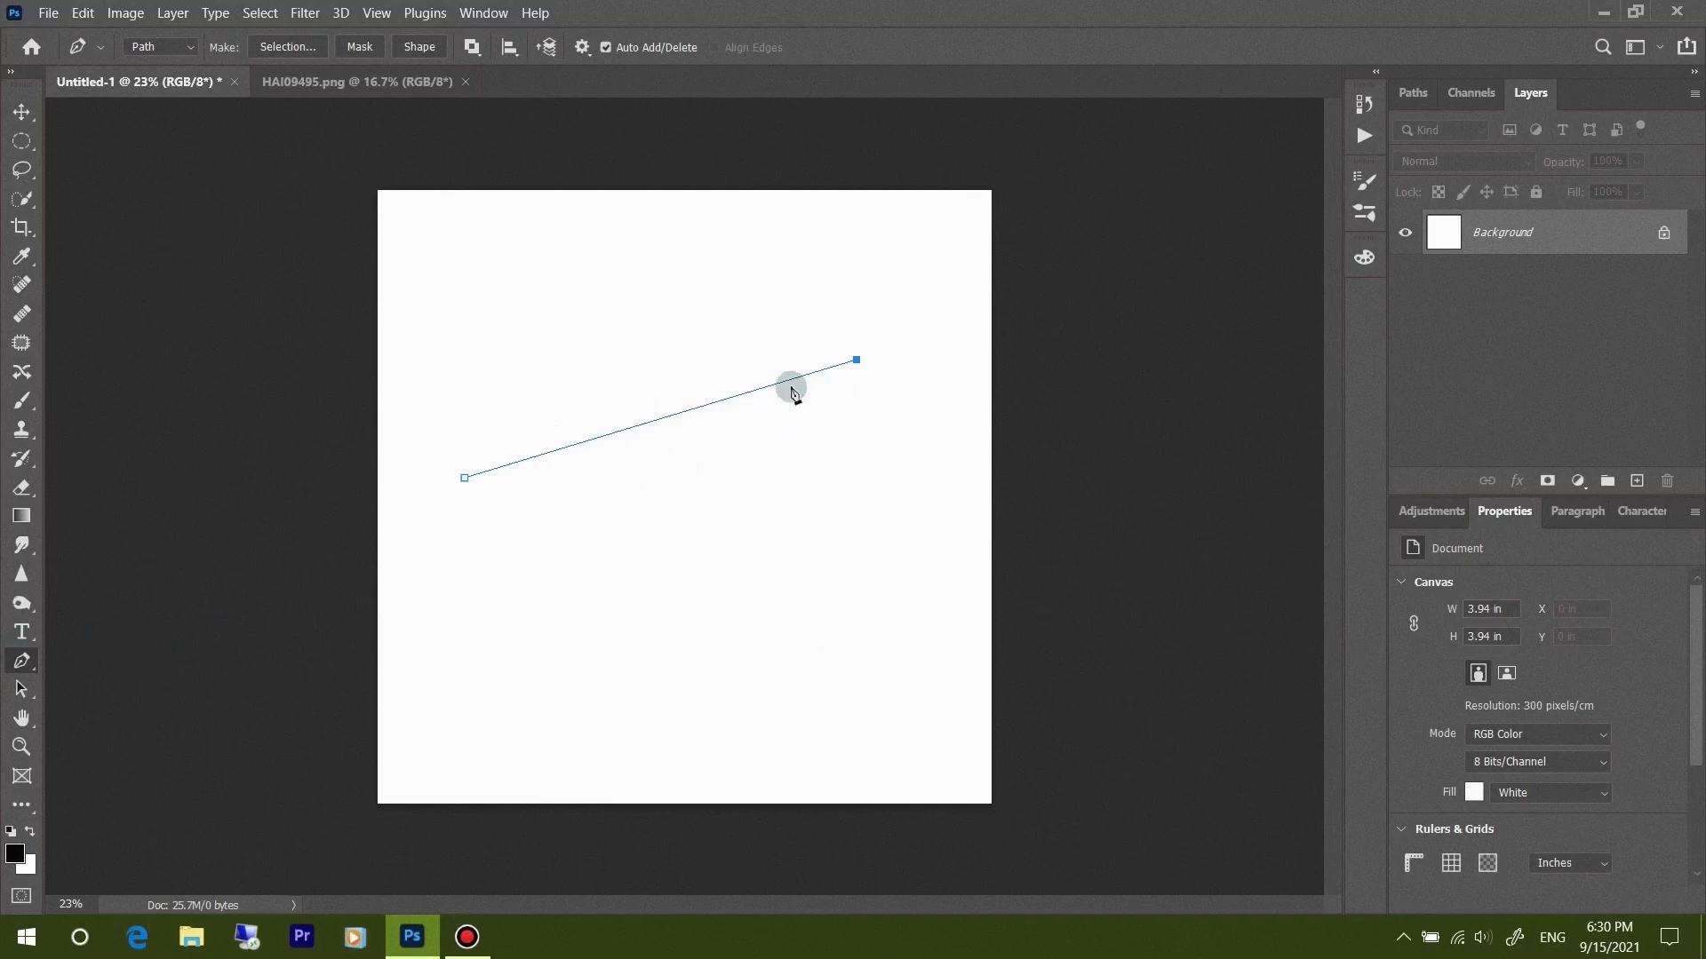
right_click(786, 383)
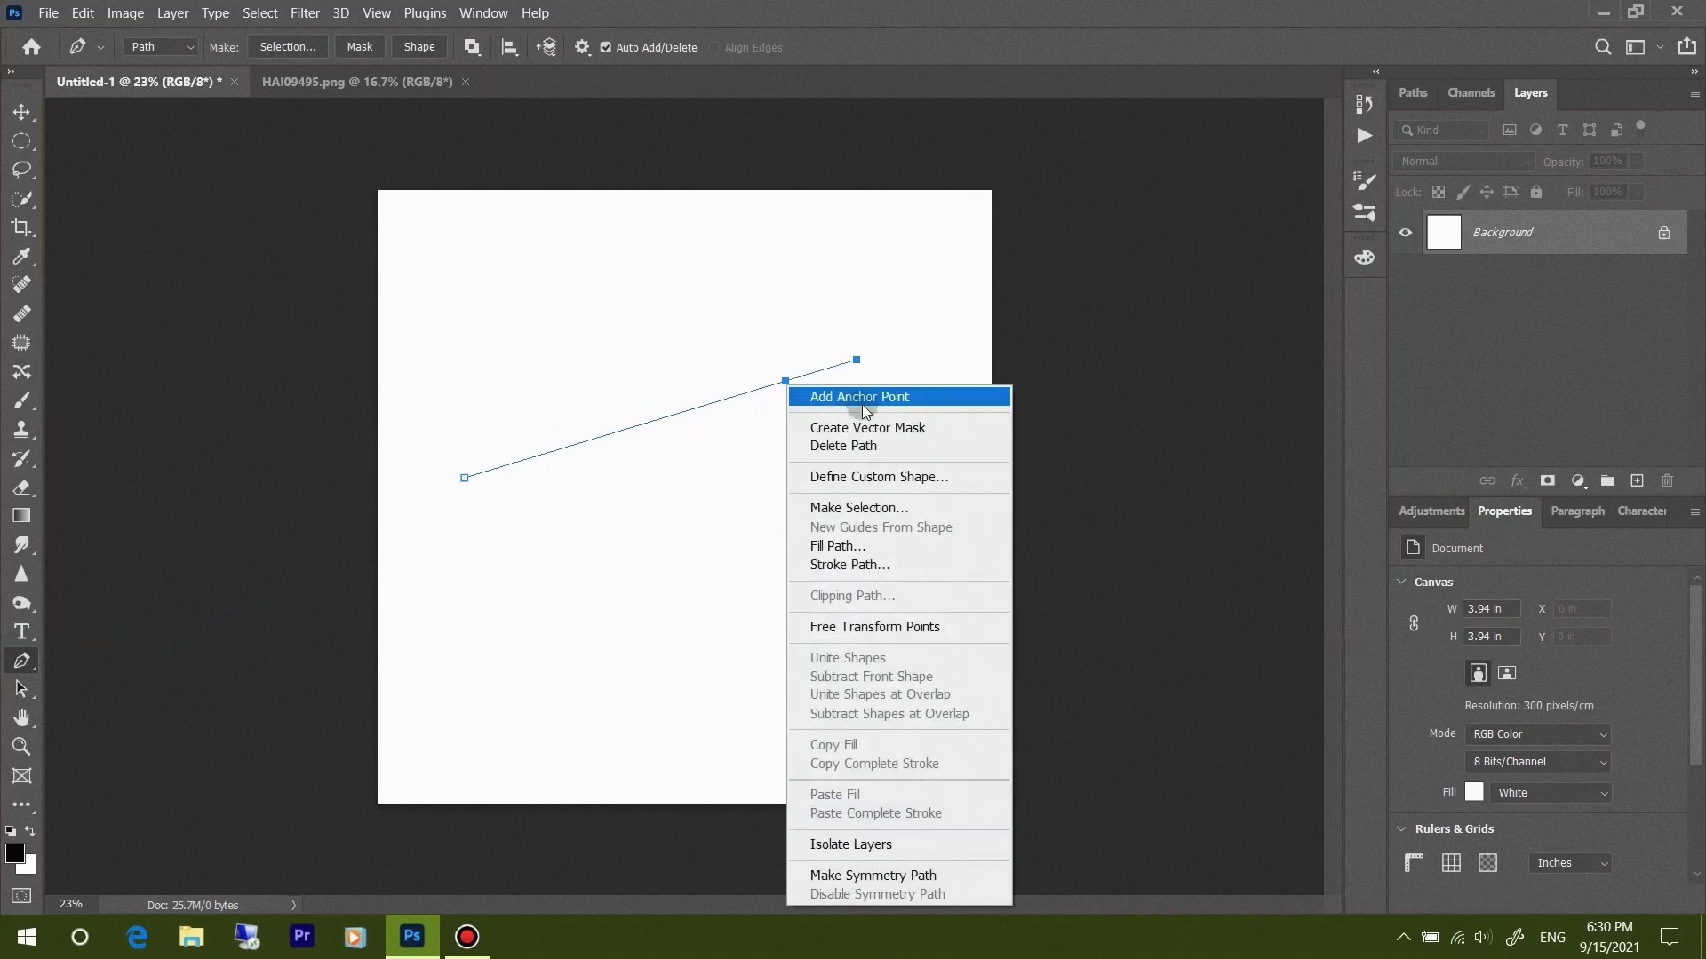
click(862, 564)
click(826, 285)
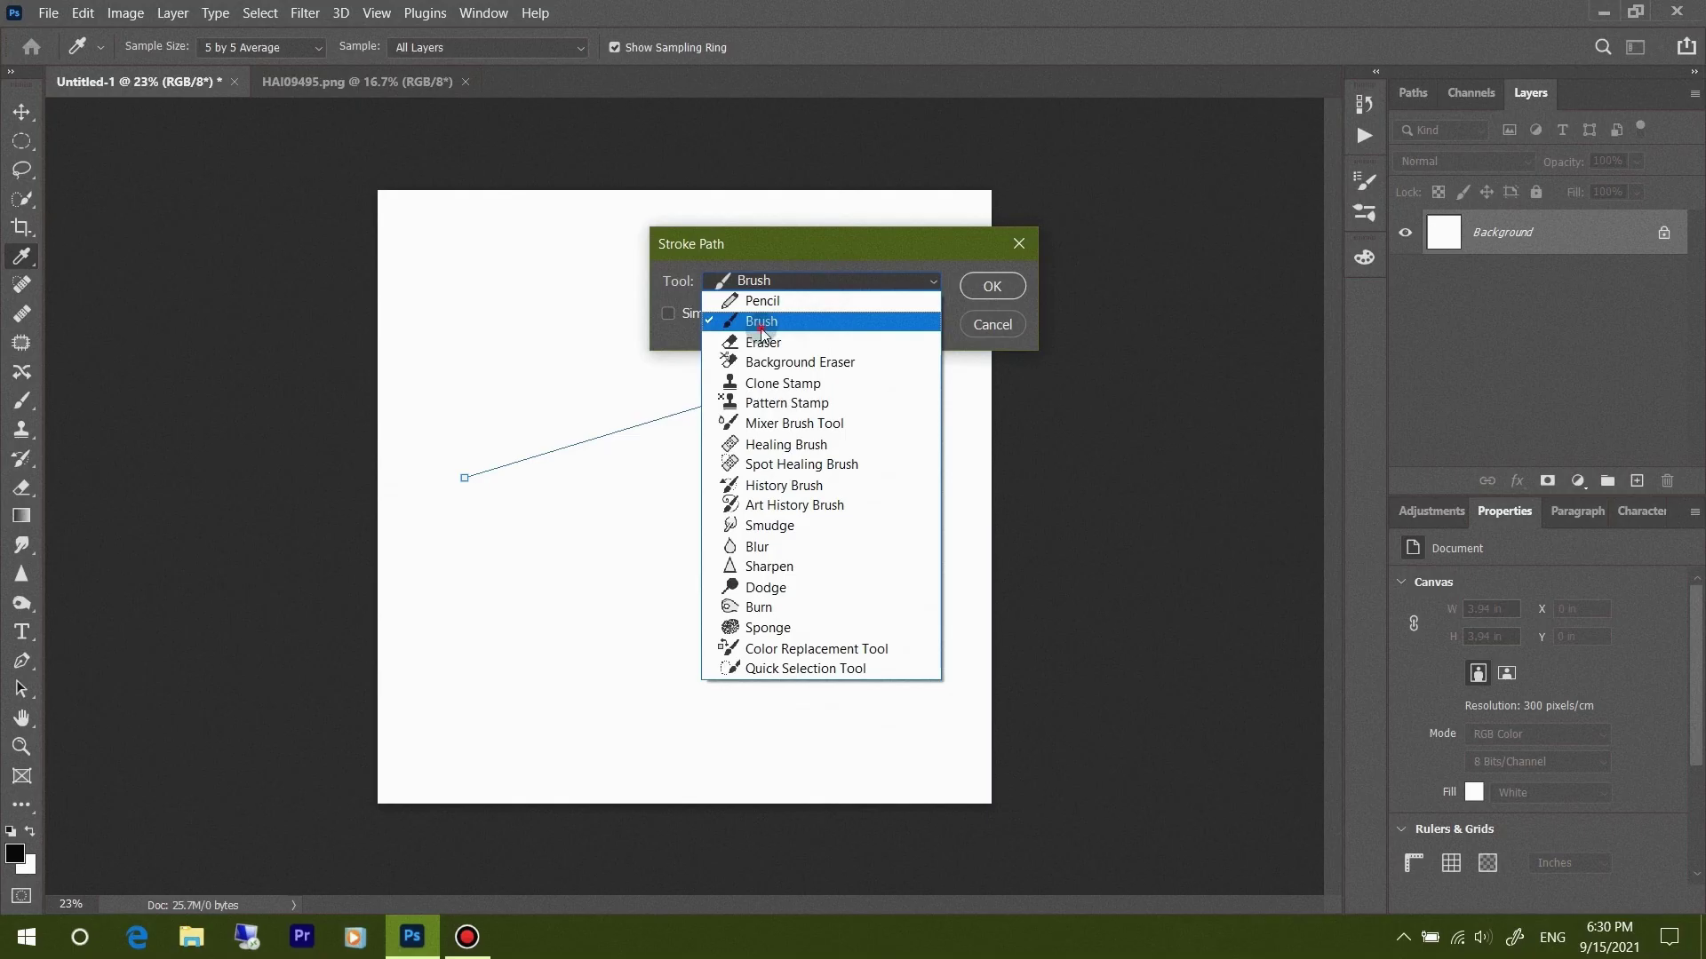
click(761, 322)
click(979, 292)
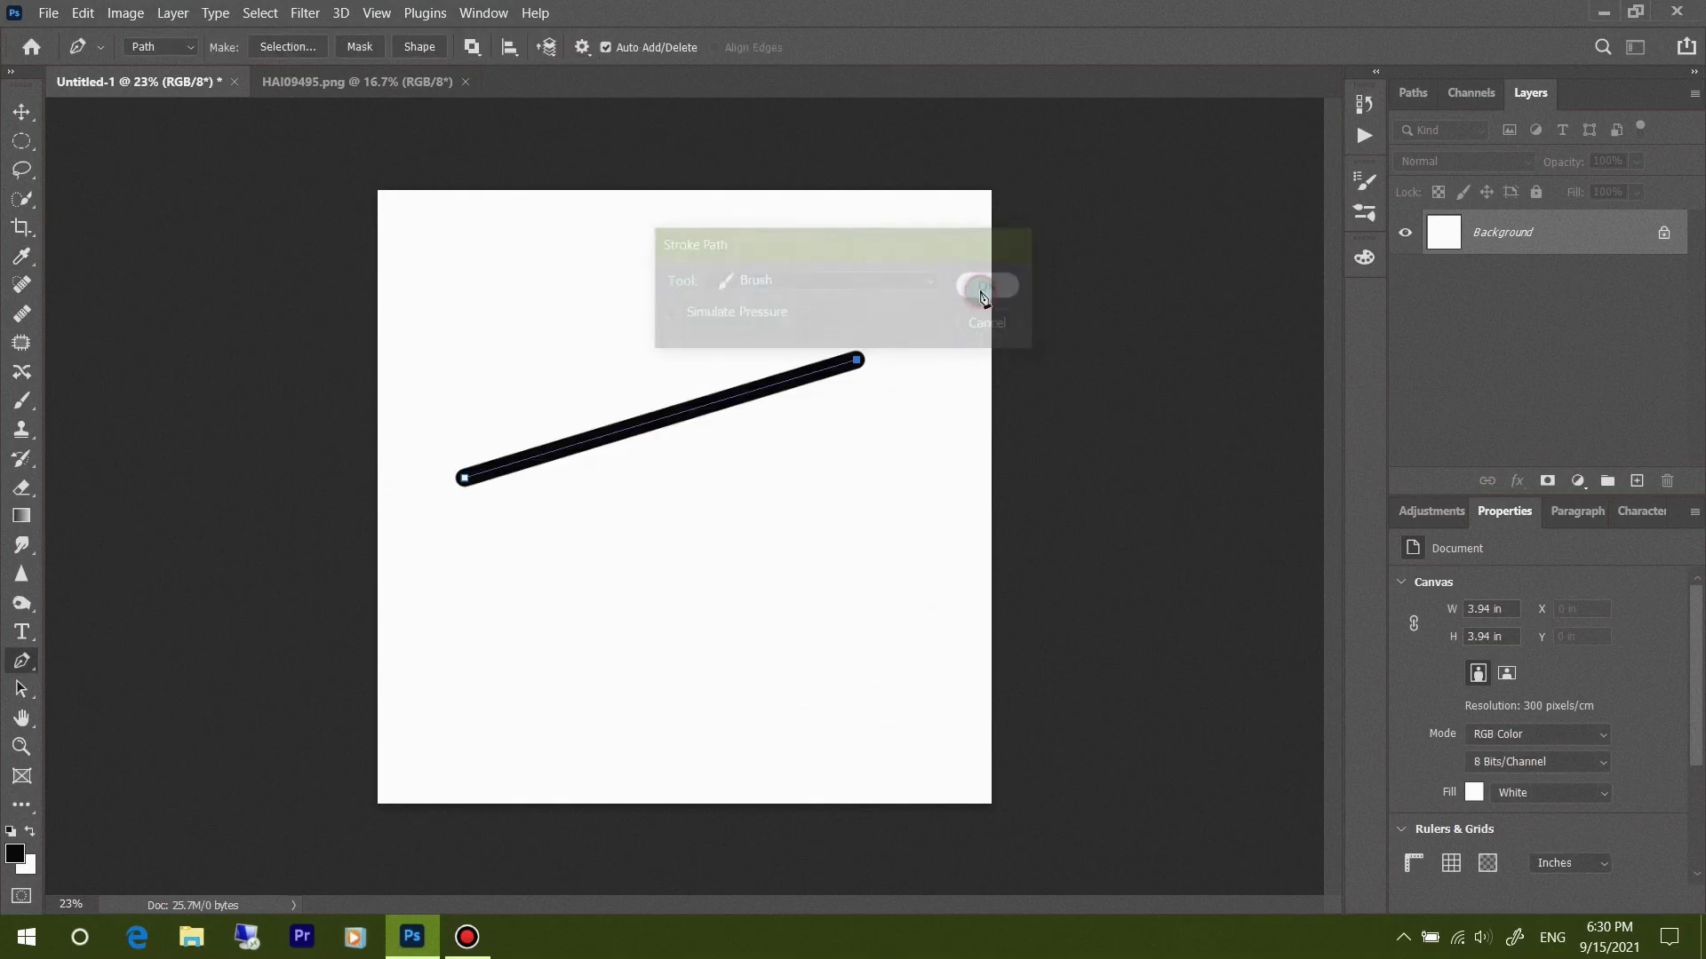
Undo the black stroke and path segments, leaving only the first anchor
click(729, 399)
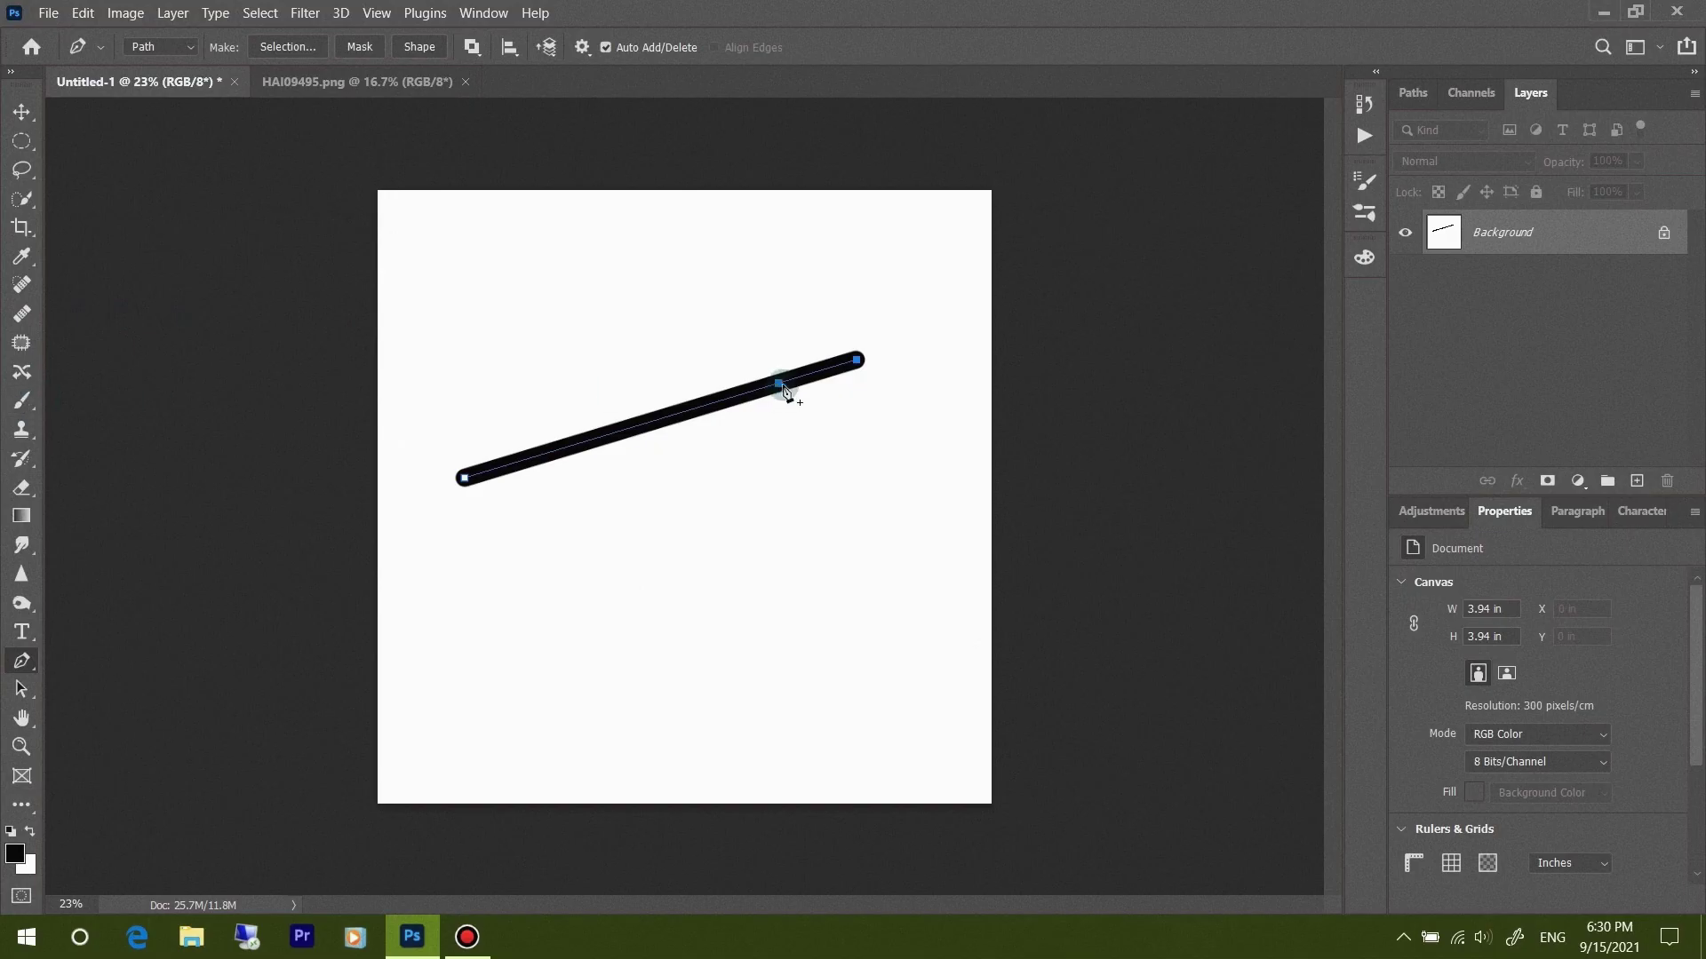
key(ctrl+z)
key(ctrl+z)
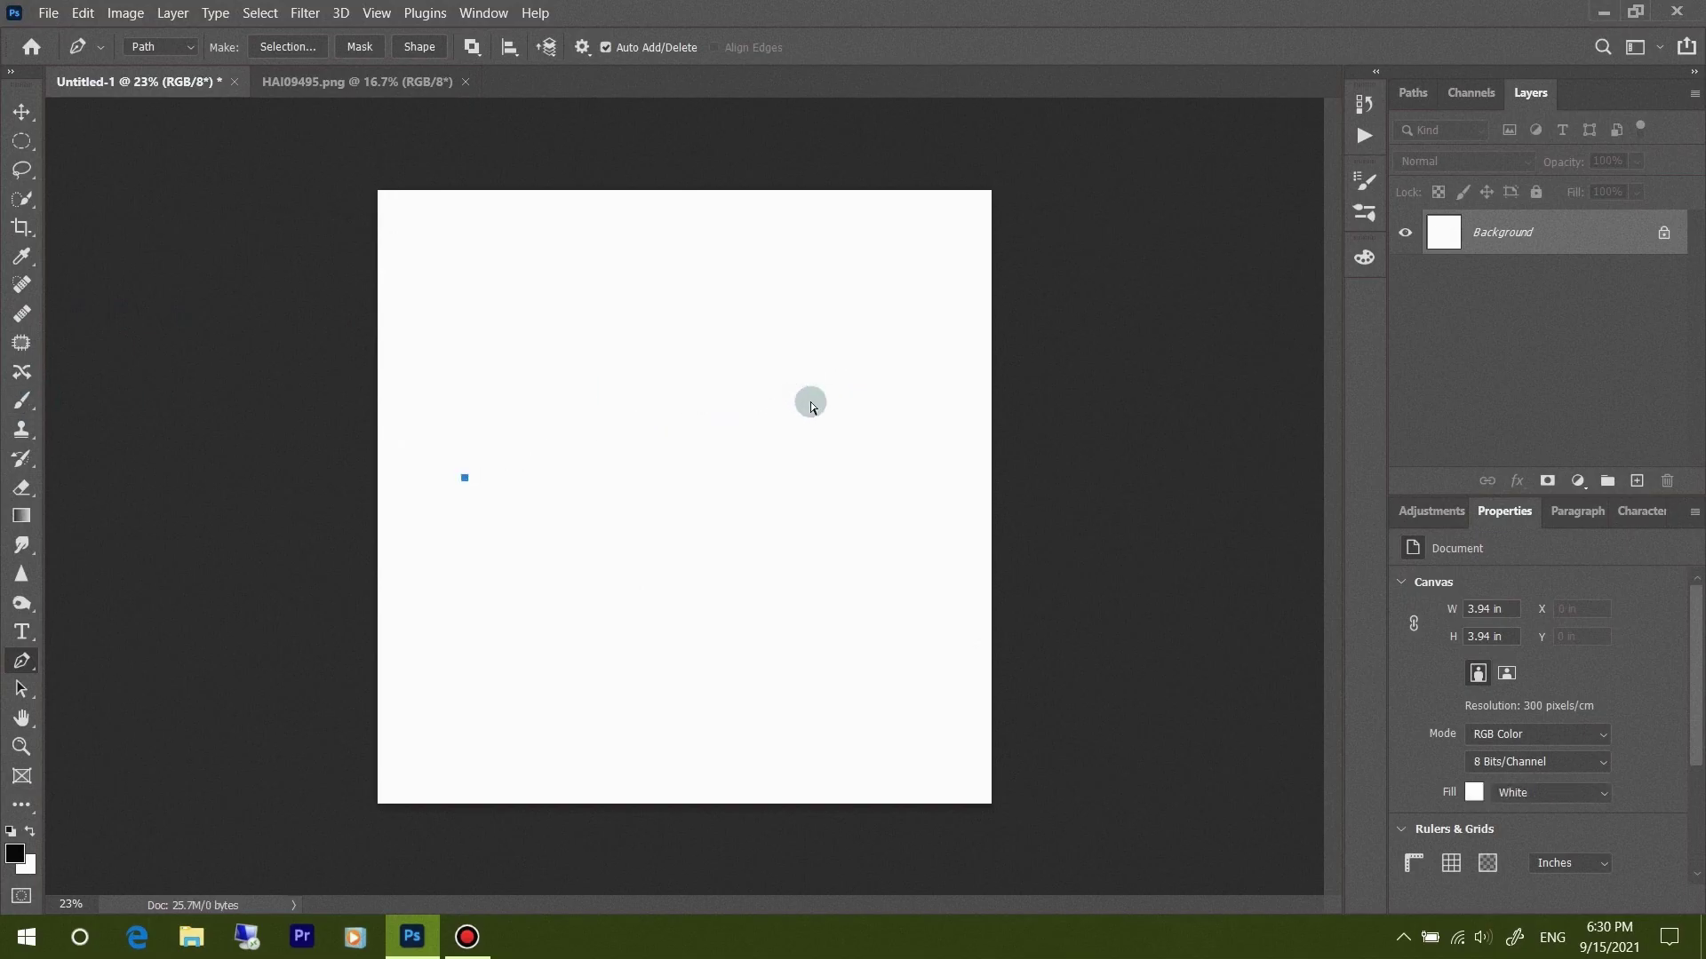
key(ctrl+z)
Draw a curved pen path, brush-stroke it into a thick arc, then undo both
click(438, 449)
mouse_move(869, 402)
mouse_down()
mouse_move(1040, 605)
mouse_move(1107, 637)
mouse_up()
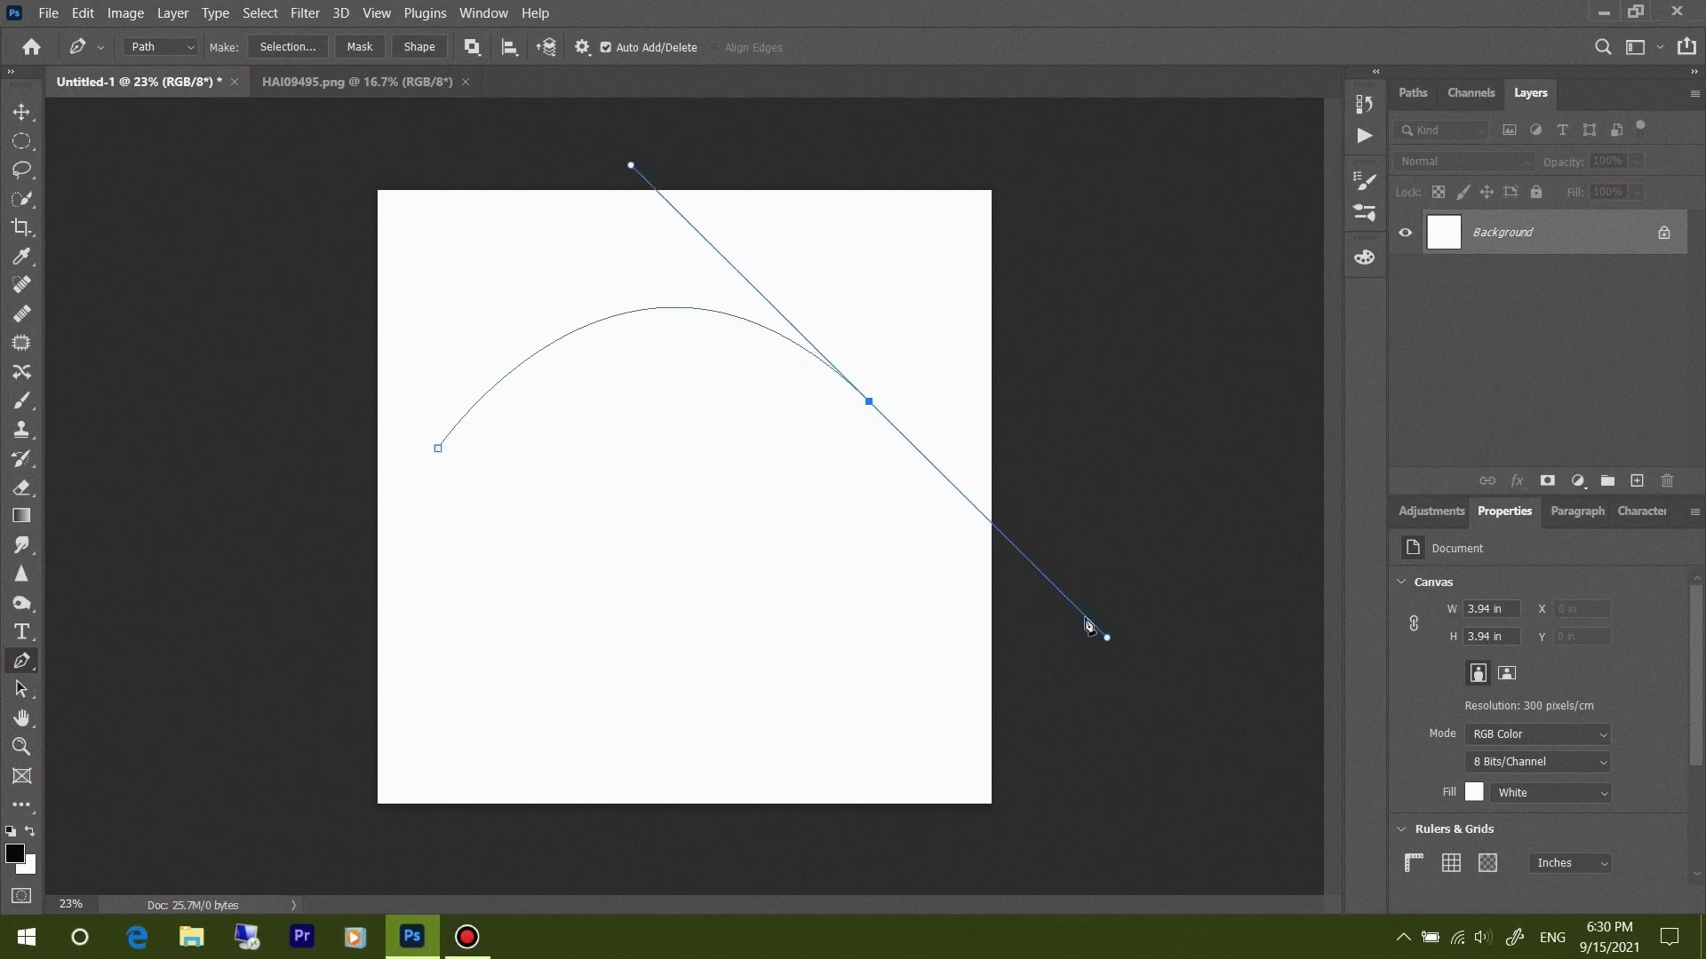
click(798, 347)
right_click(798, 349)
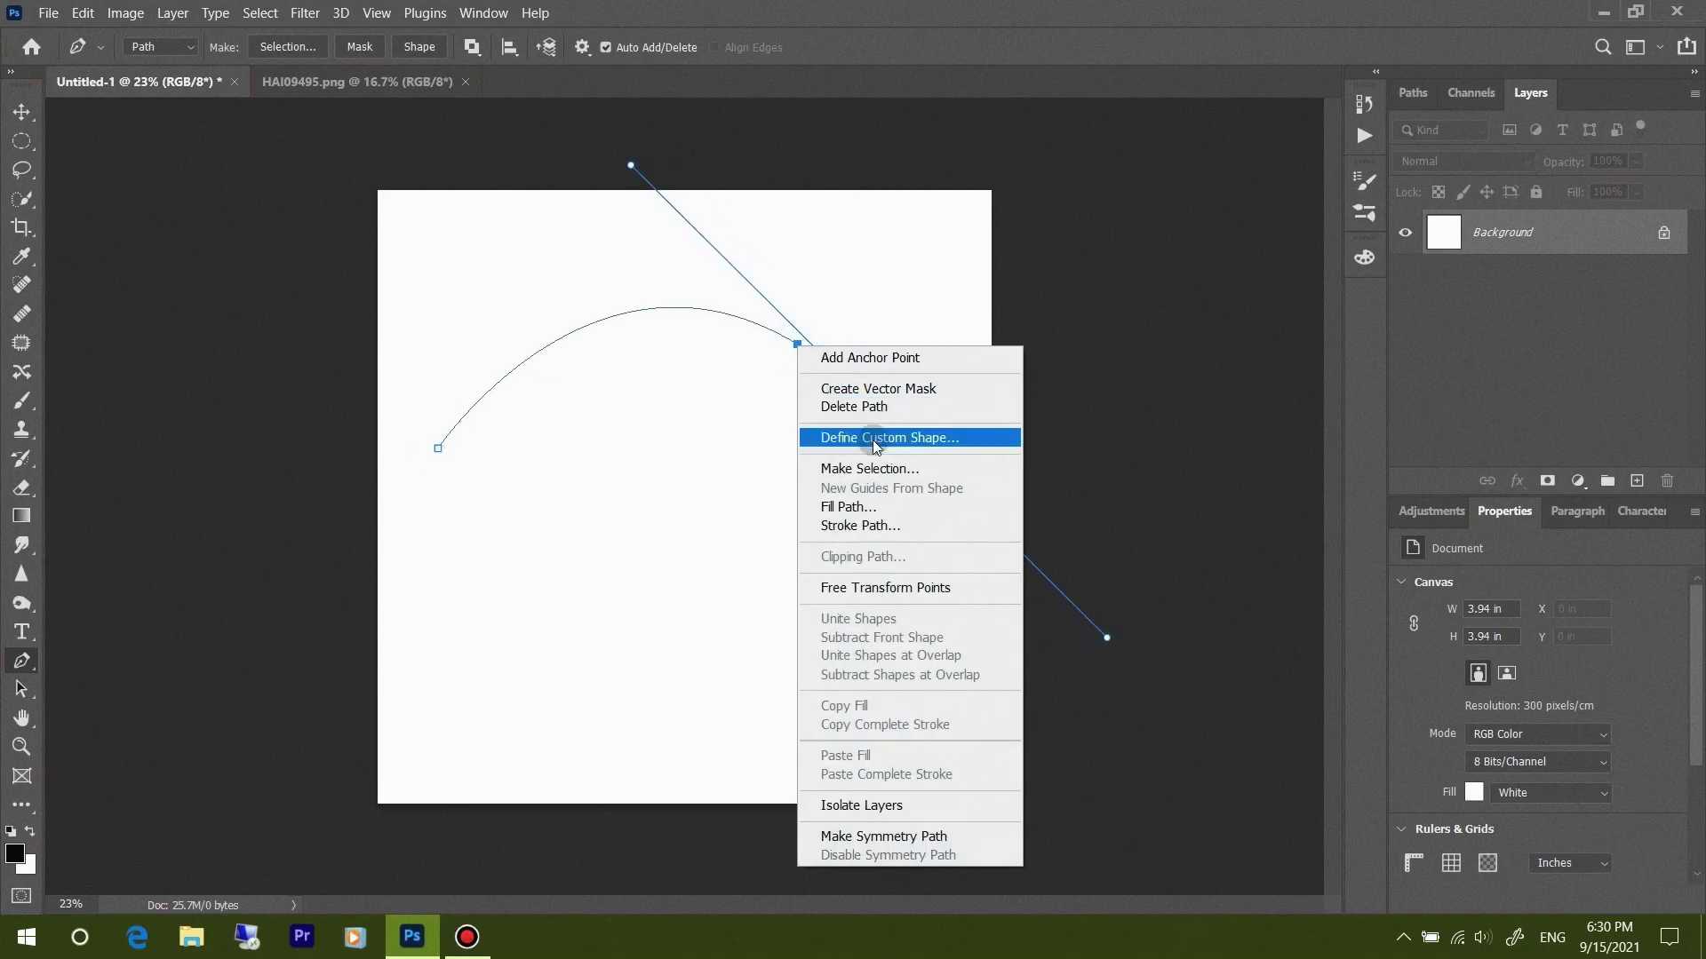
click(869, 527)
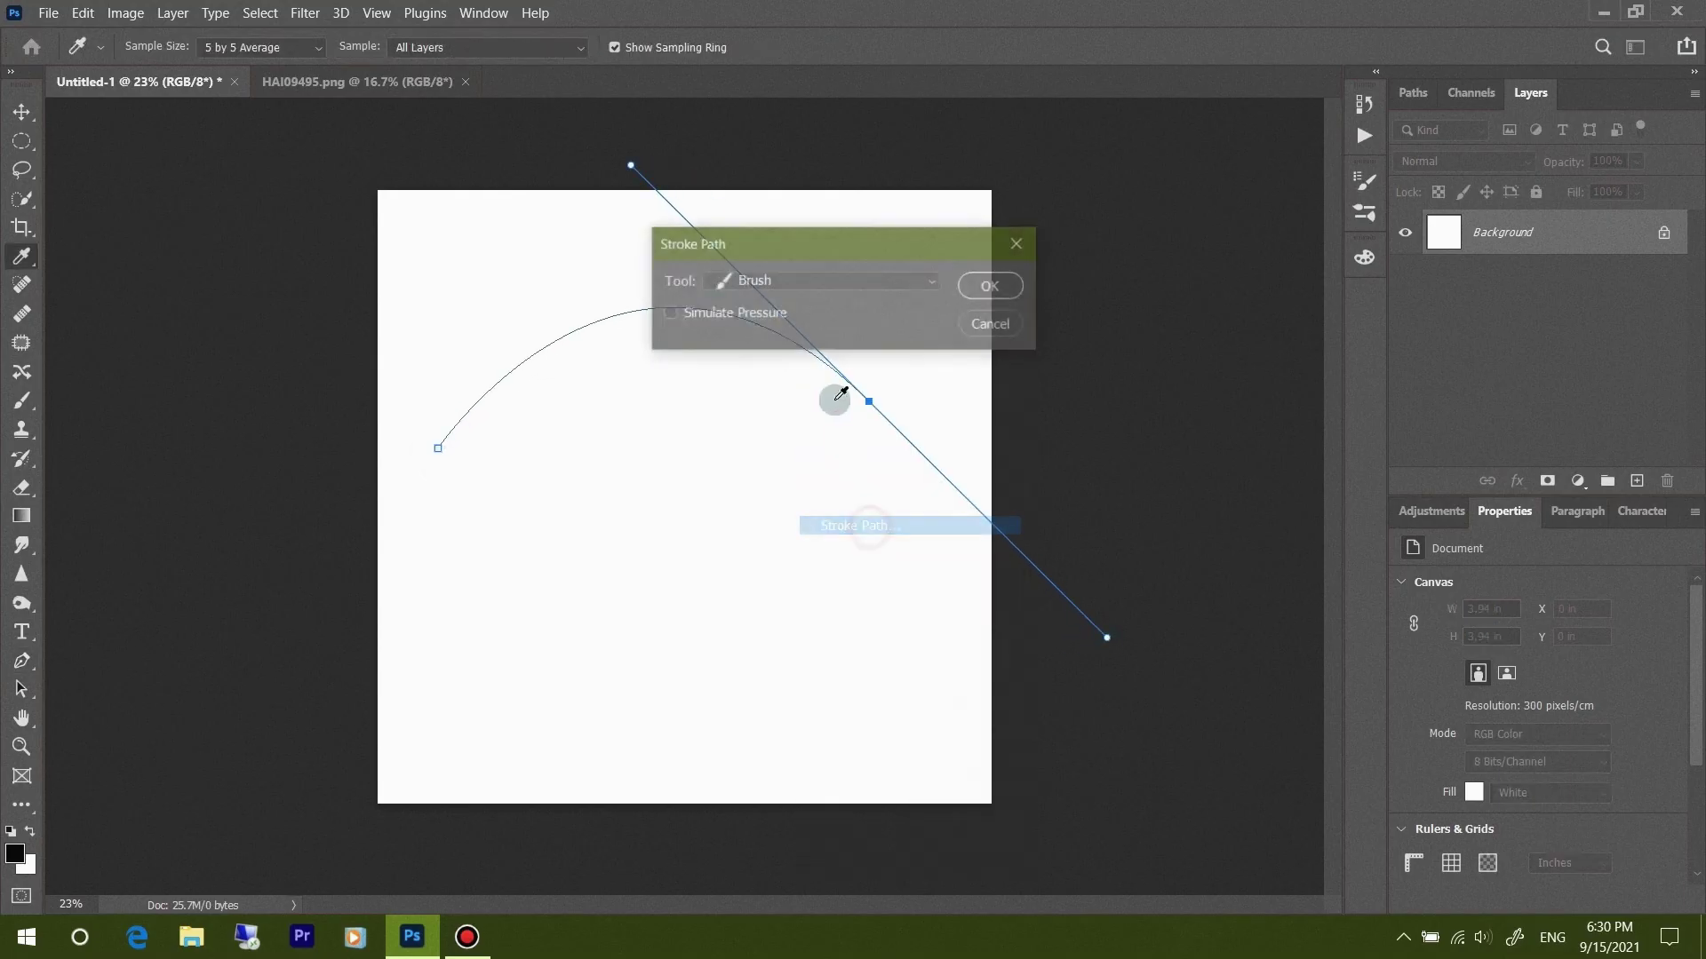
click(990, 285)
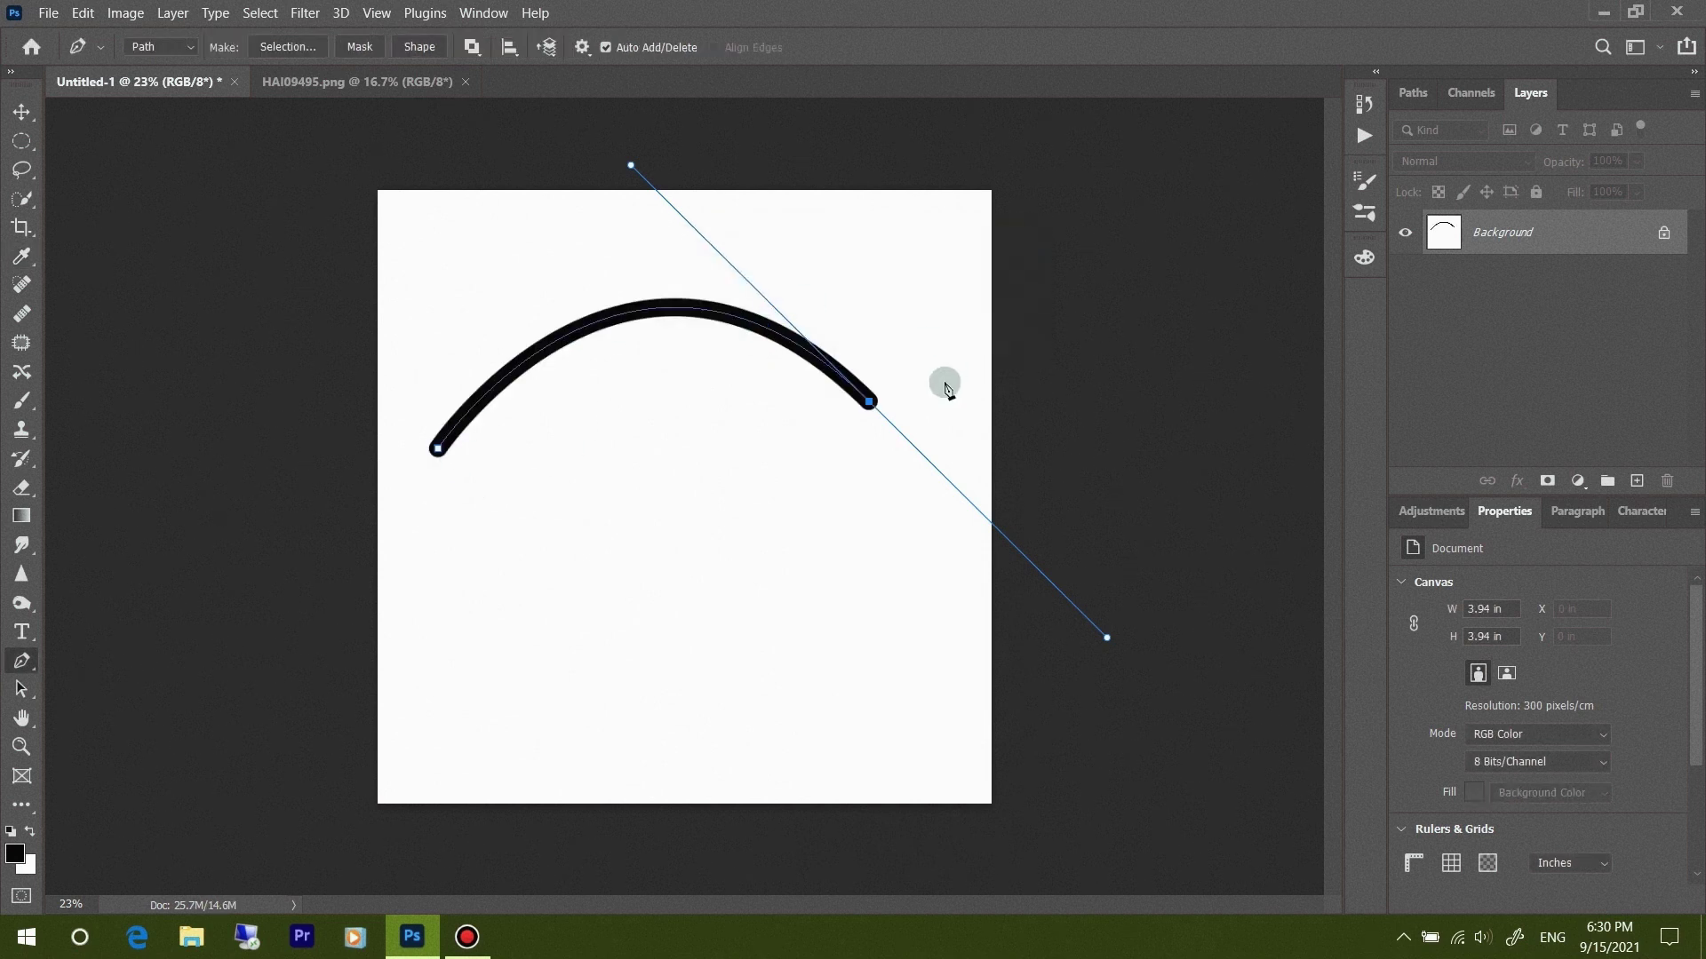
key(ctrl+z)
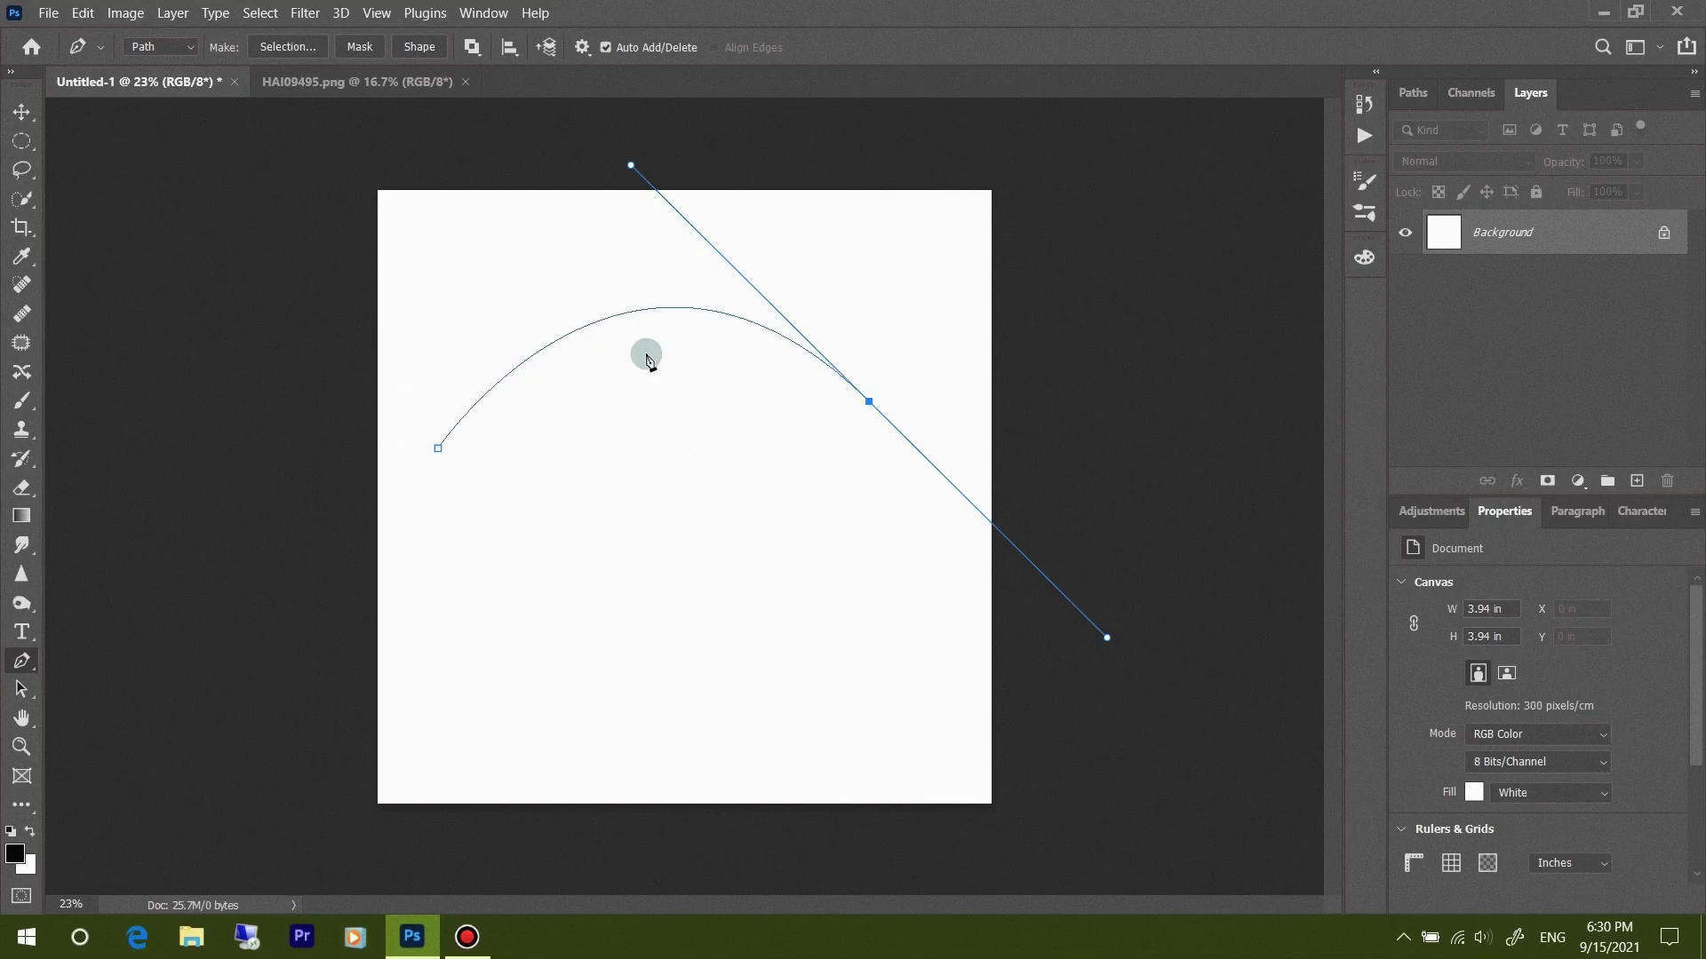
key(ctrl+z)
key(ctrl+z)
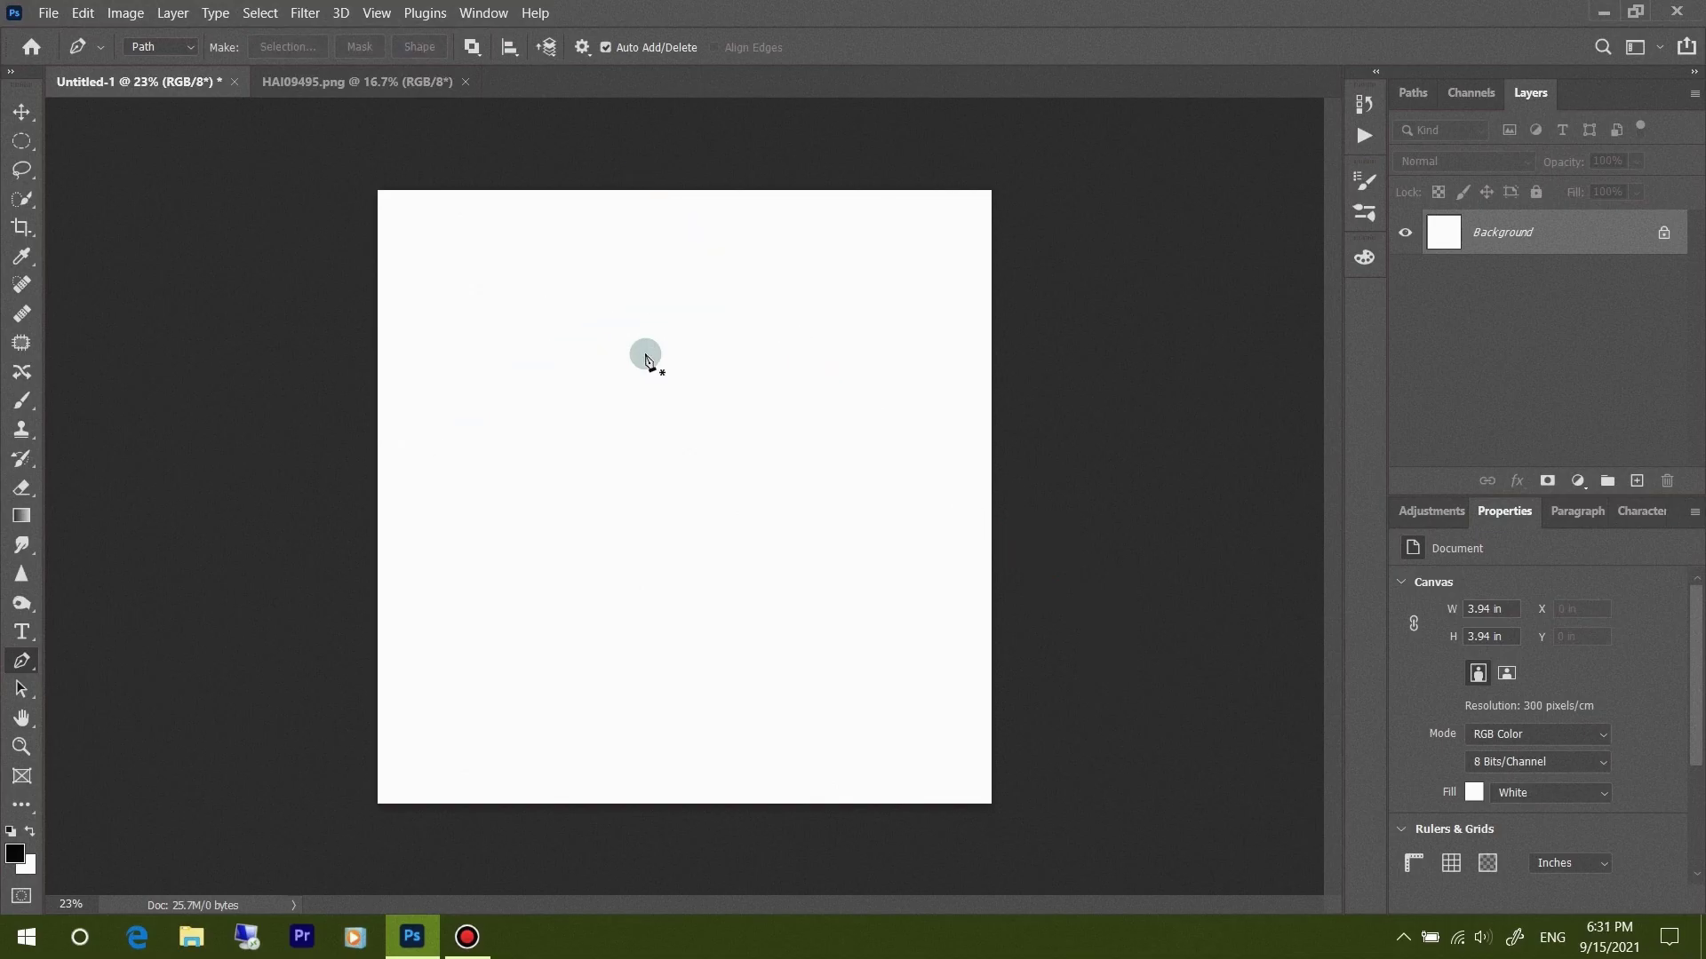
Draw a closed four-corner rectangular path with the Pen tool
click(551, 356)
click(549, 462)
click(738, 466)
click(753, 380)
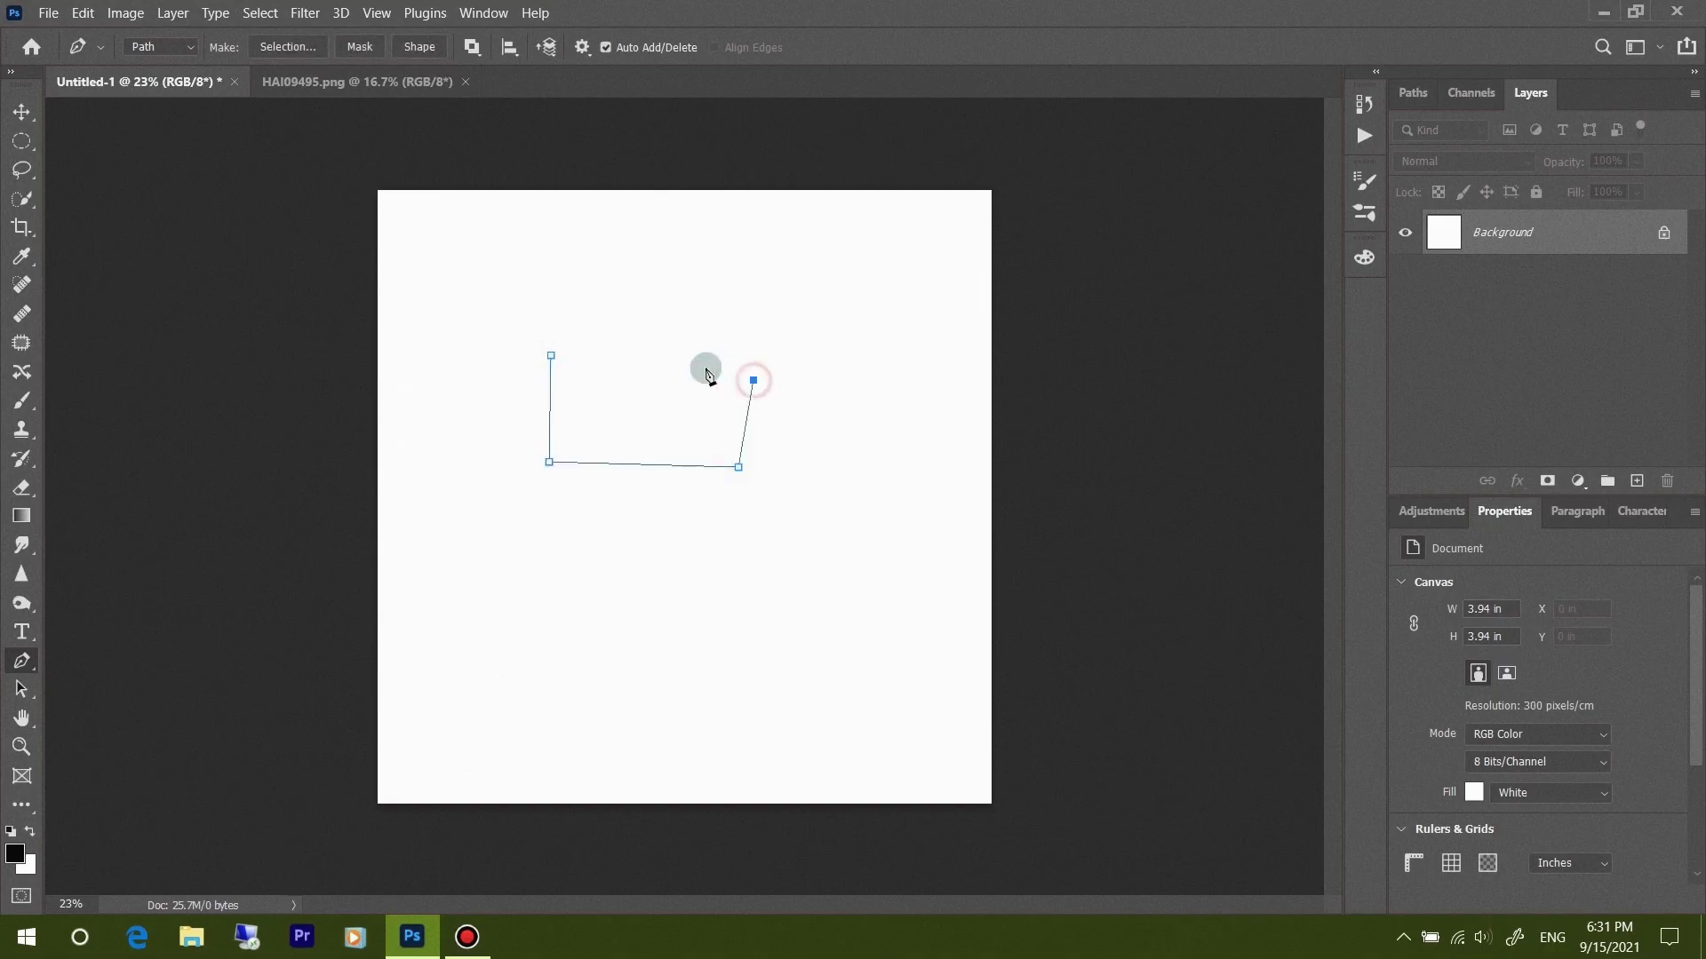
key(ctrl+z)
click(752, 348)
key(ctrl+z)
click(742, 361)
click(551, 355)
Fill the rectangle path with a bright green colour, then undo the fill
right_click(708, 394)
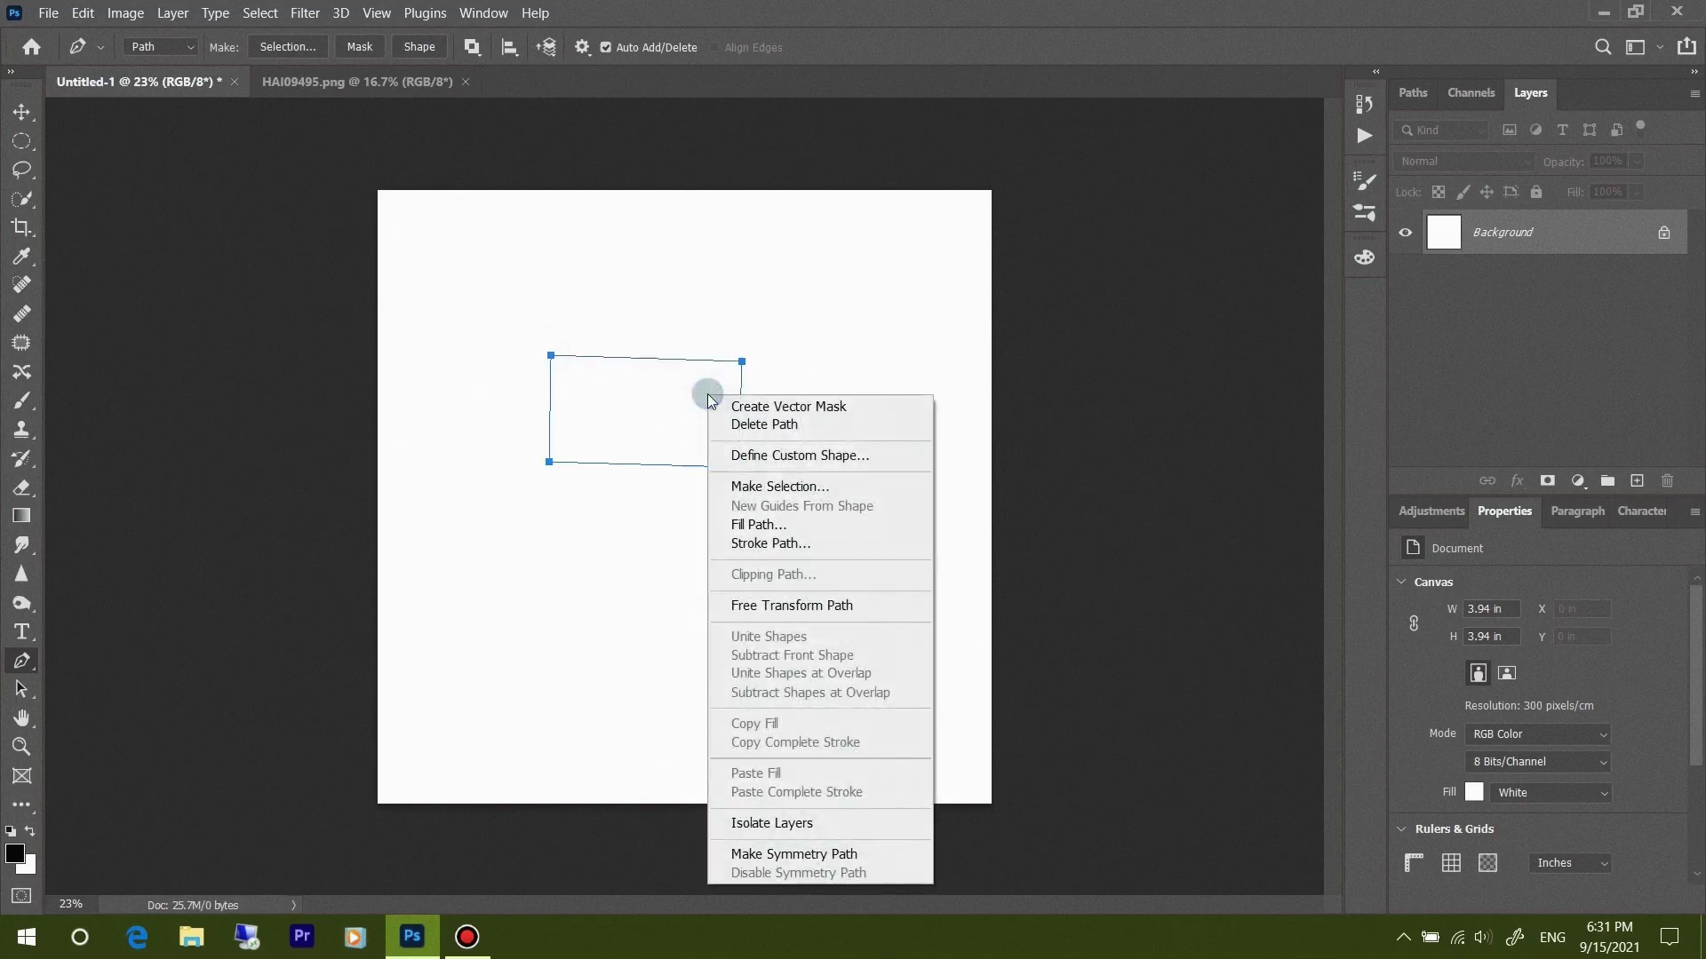
click(764, 525)
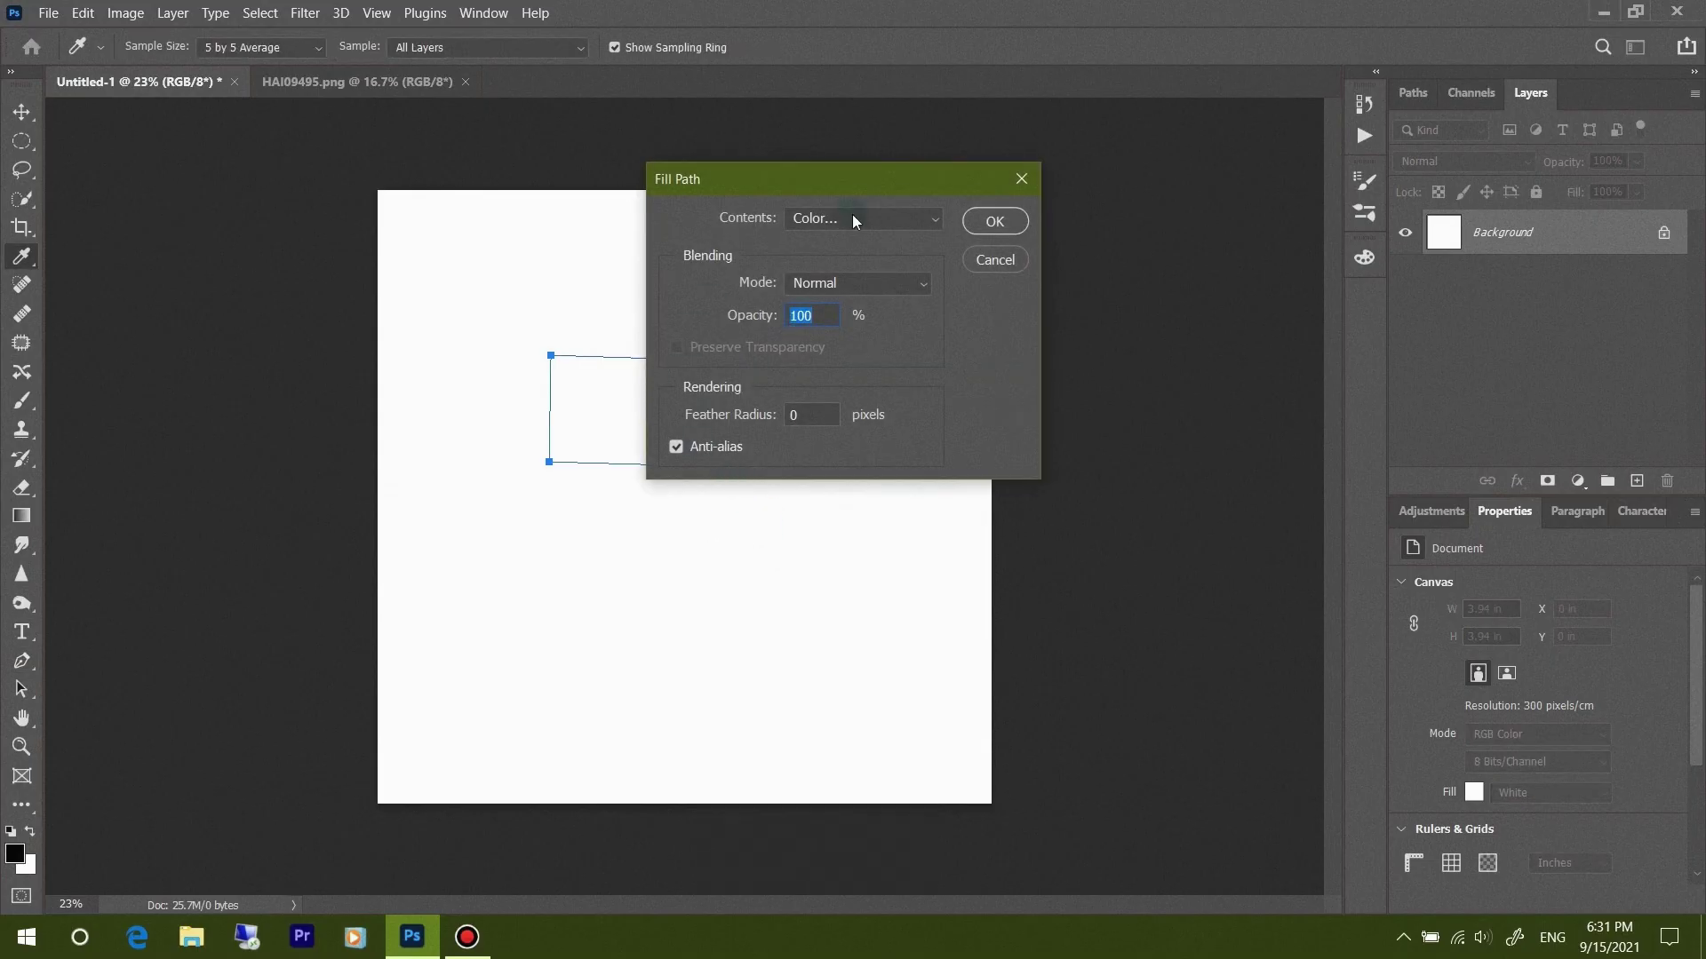
click(878, 219)
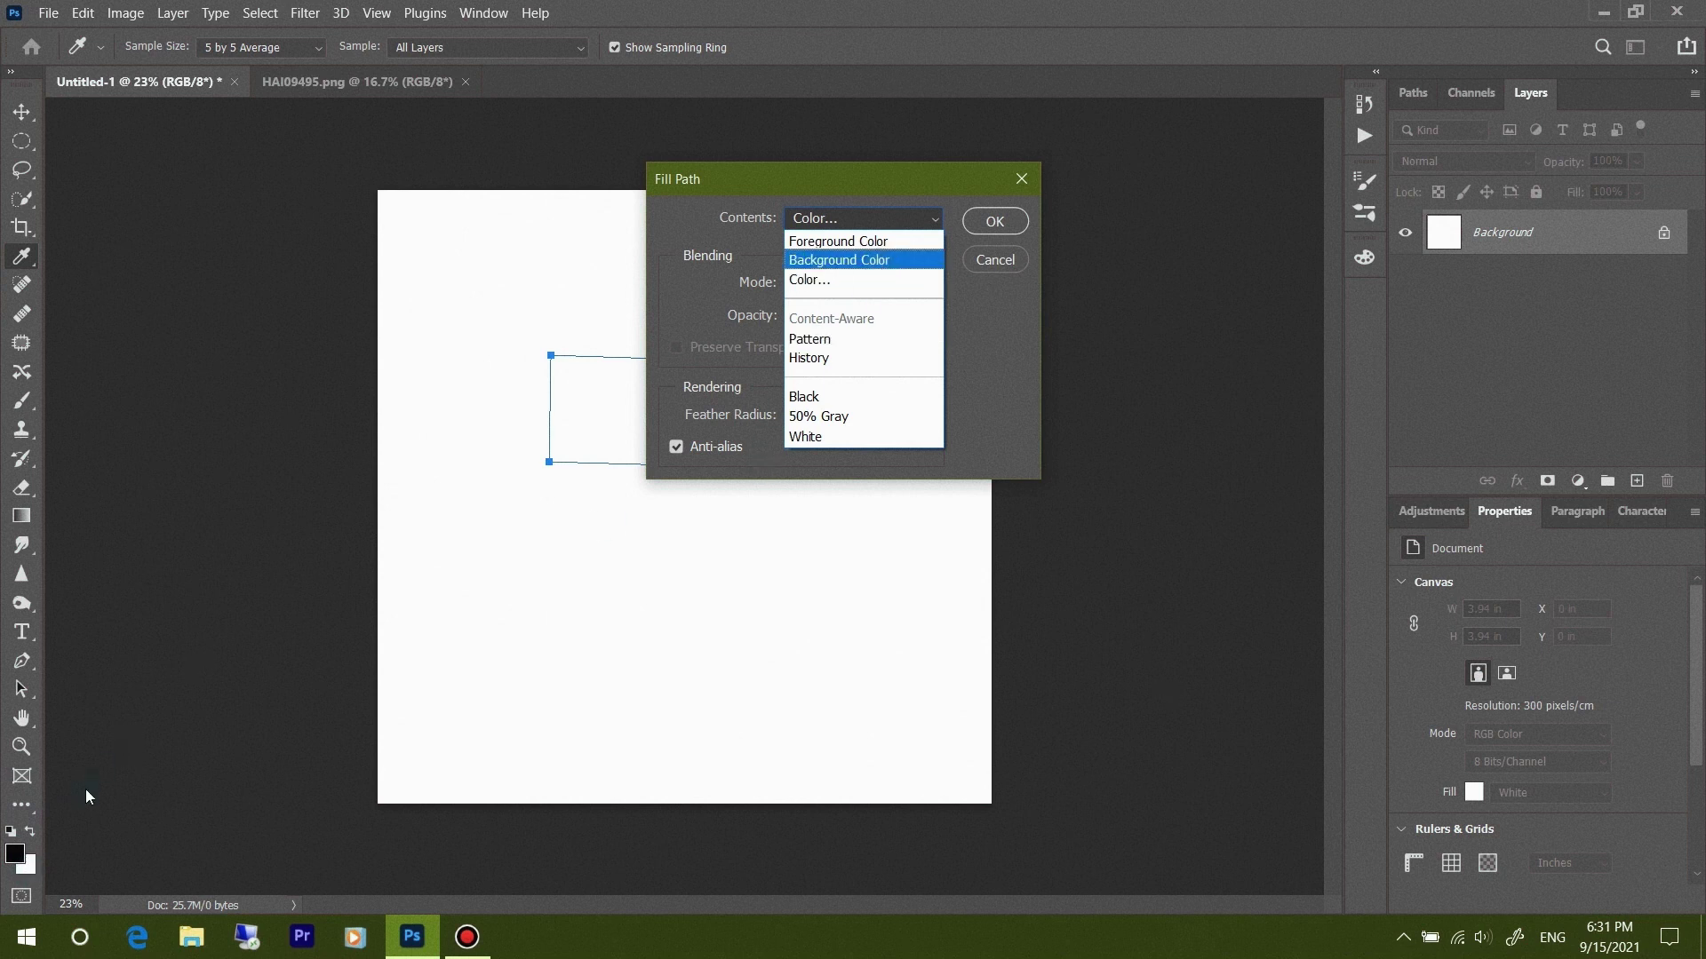
click(828, 280)
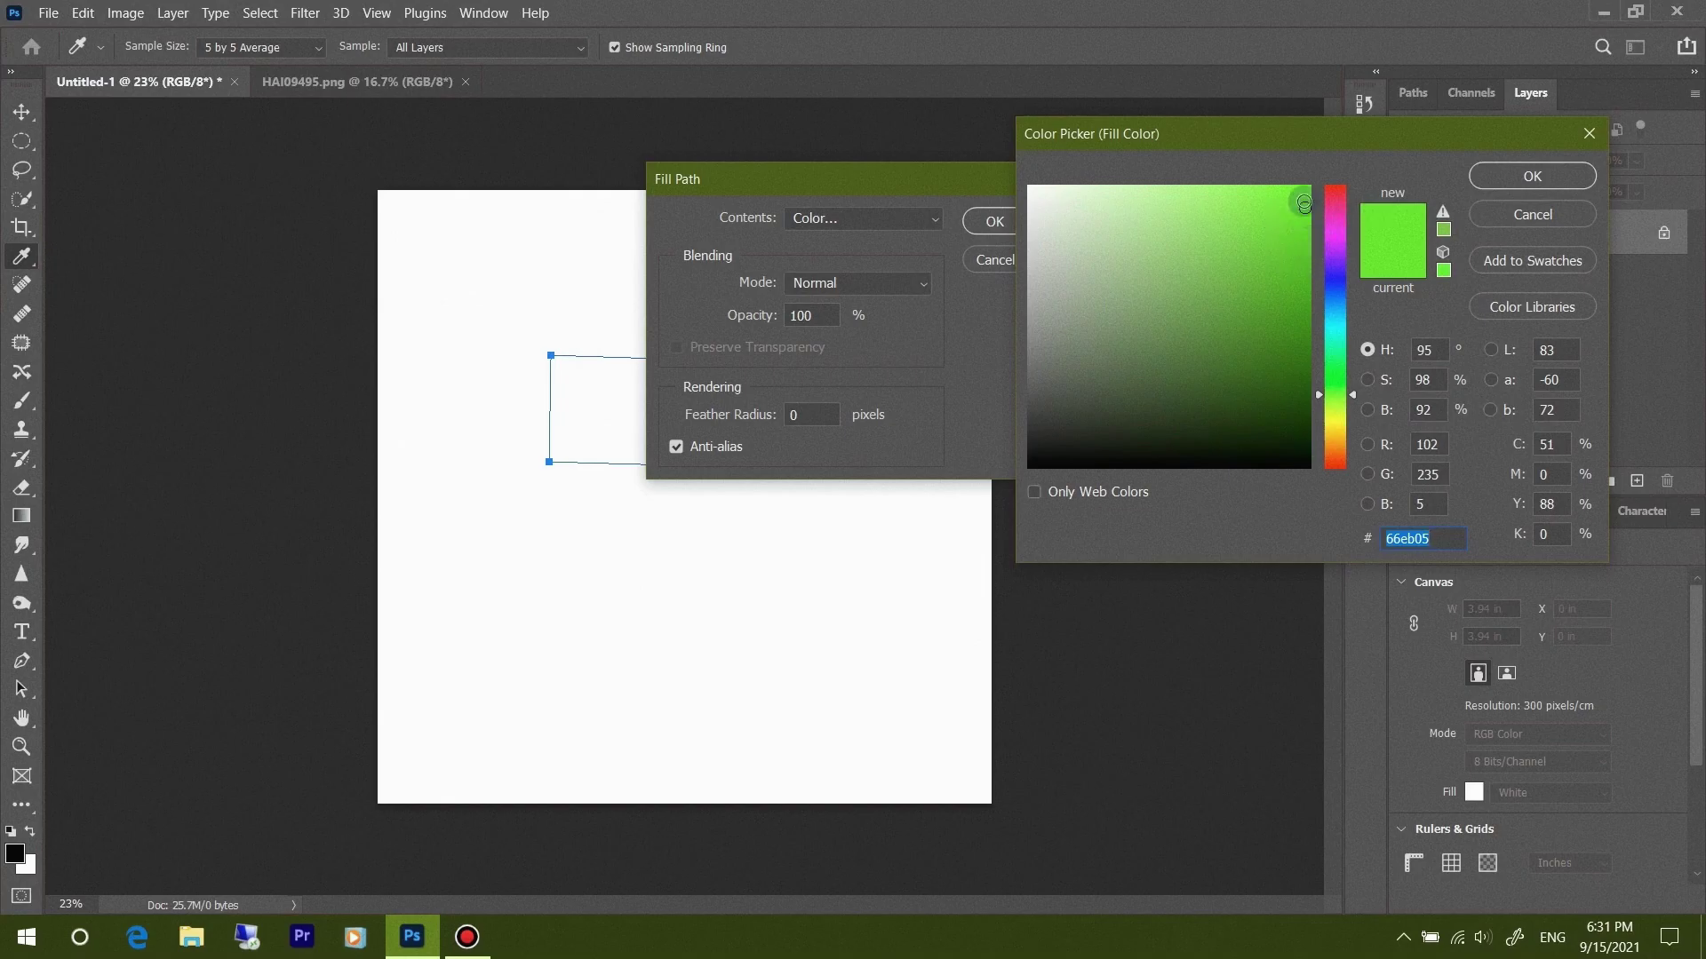
click(1303, 192)
click(1550, 179)
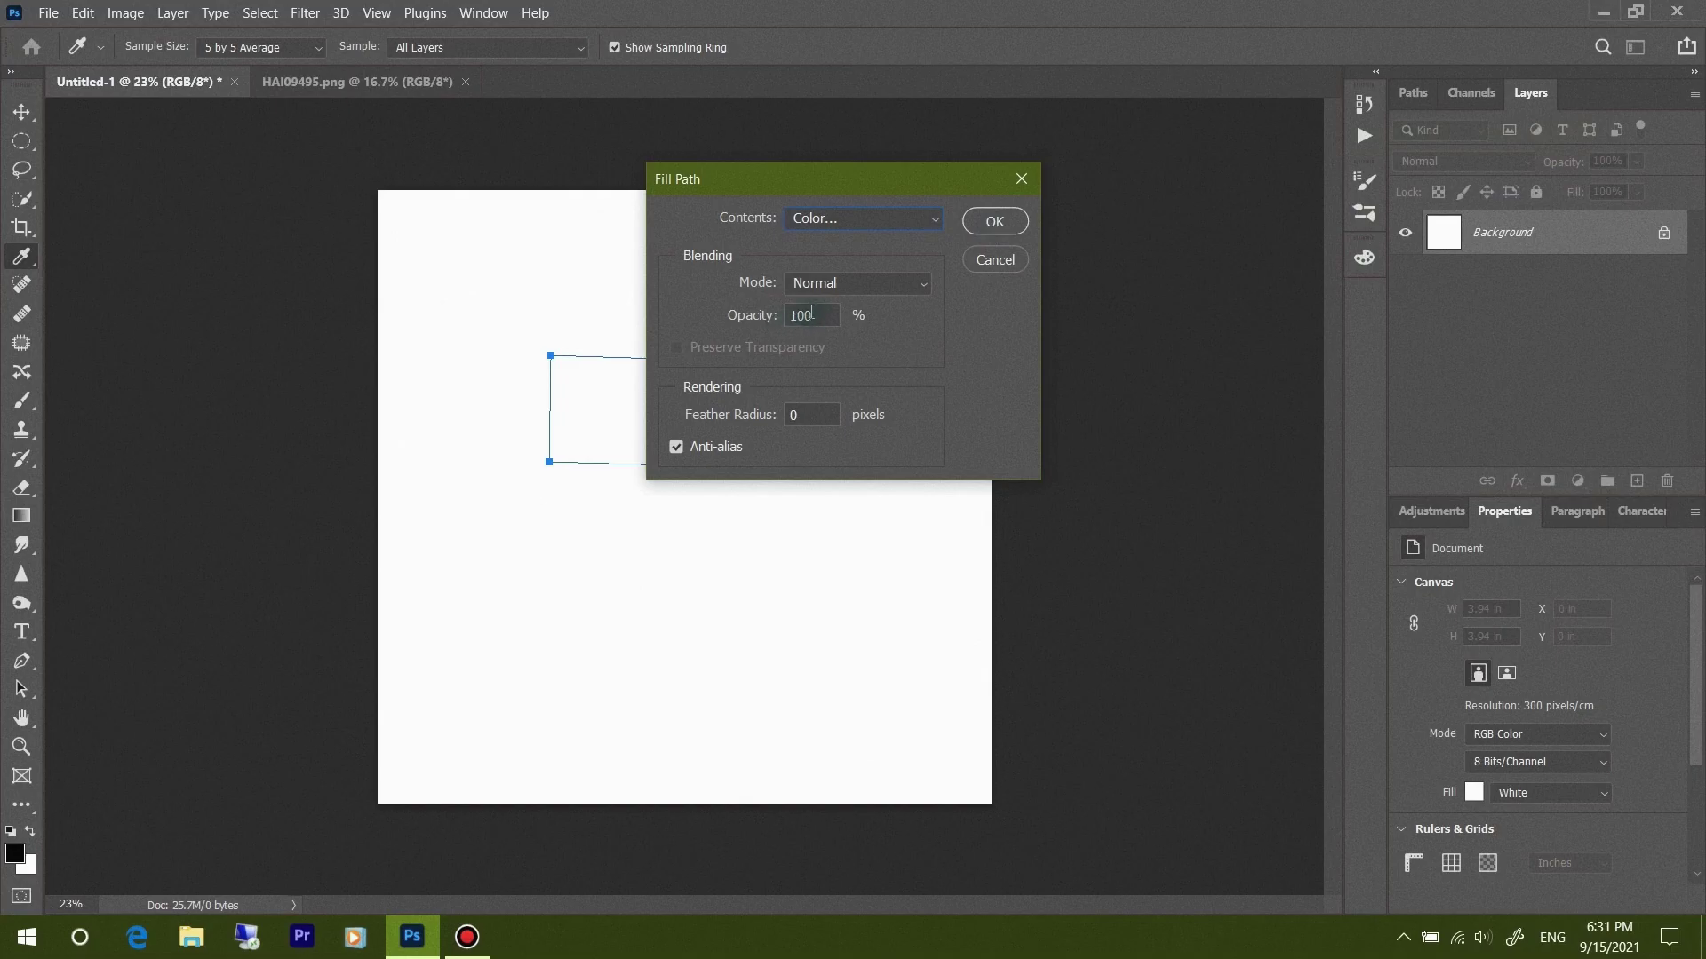
double_click(811, 312)
click(995, 222)
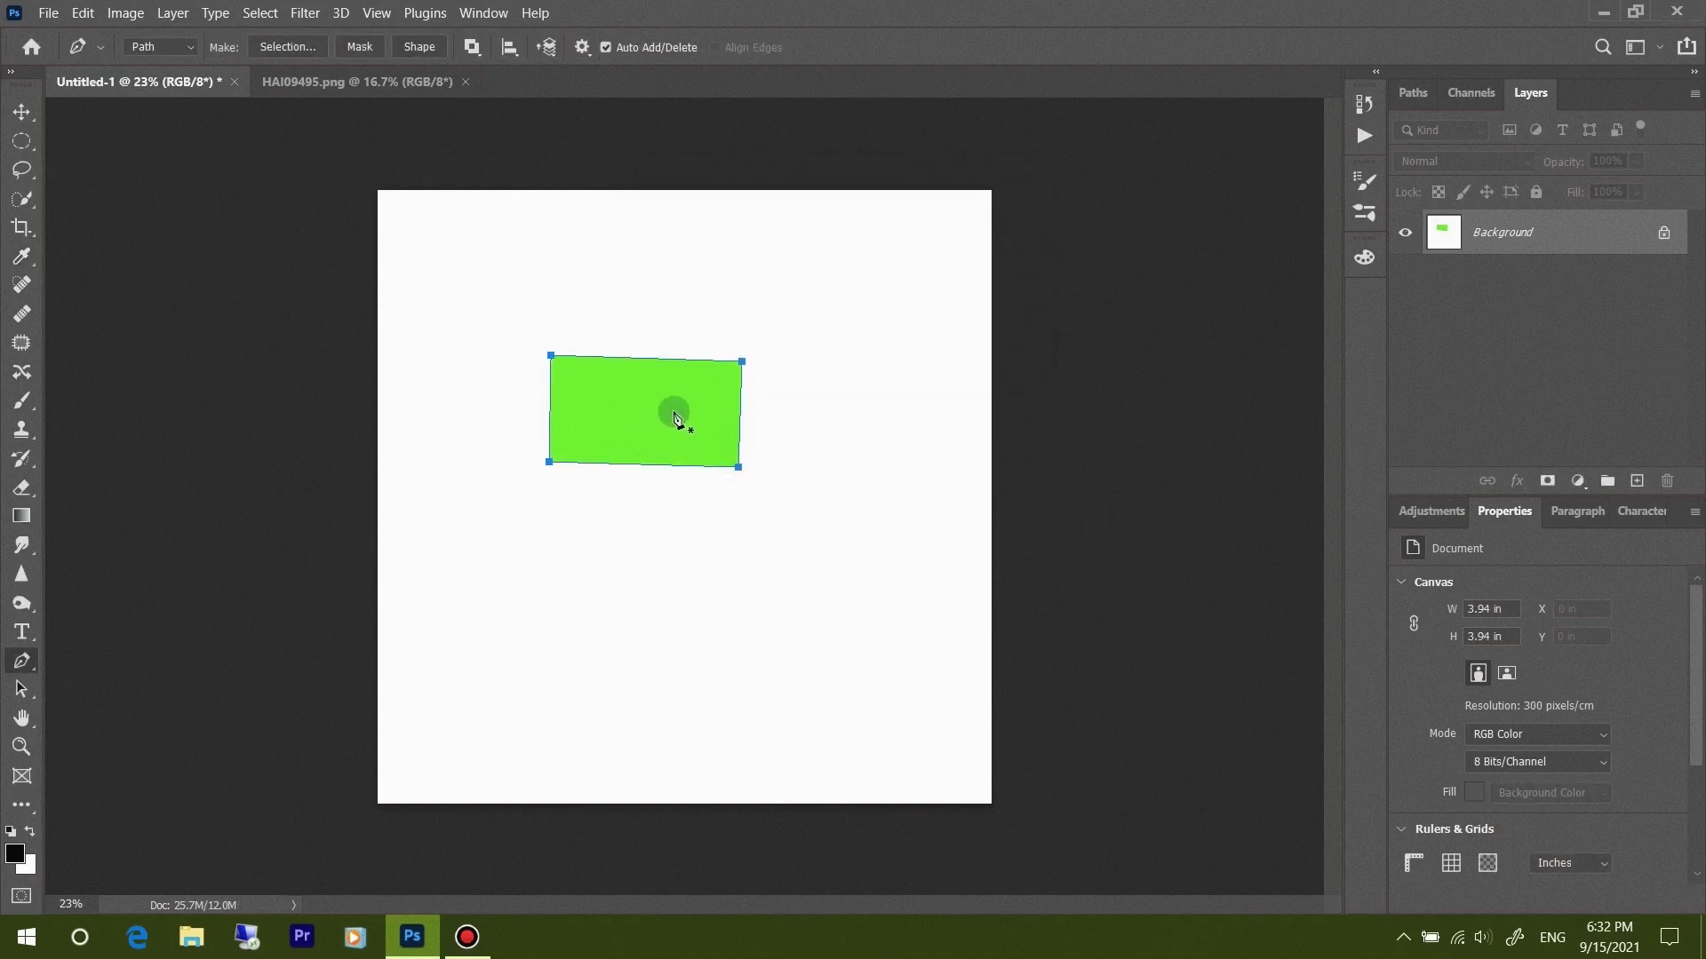
key(ctrl+z)
Fill the rectangular path with green at 50% opacity
right_click(678, 399)
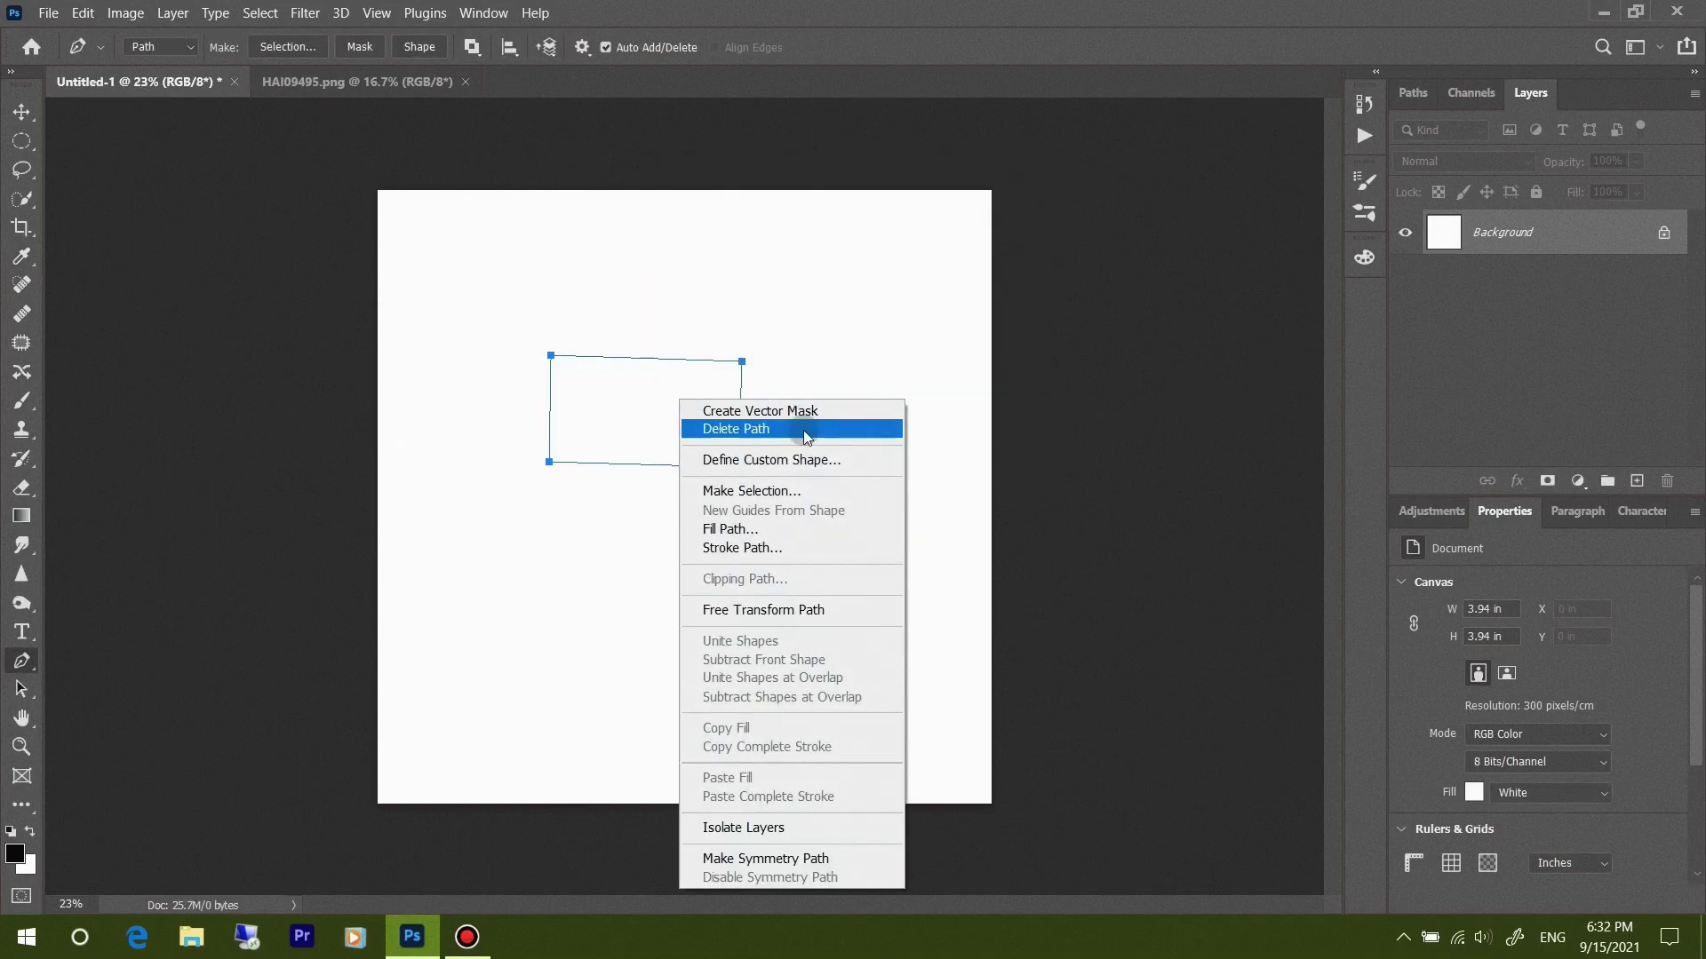
click(746, 529)
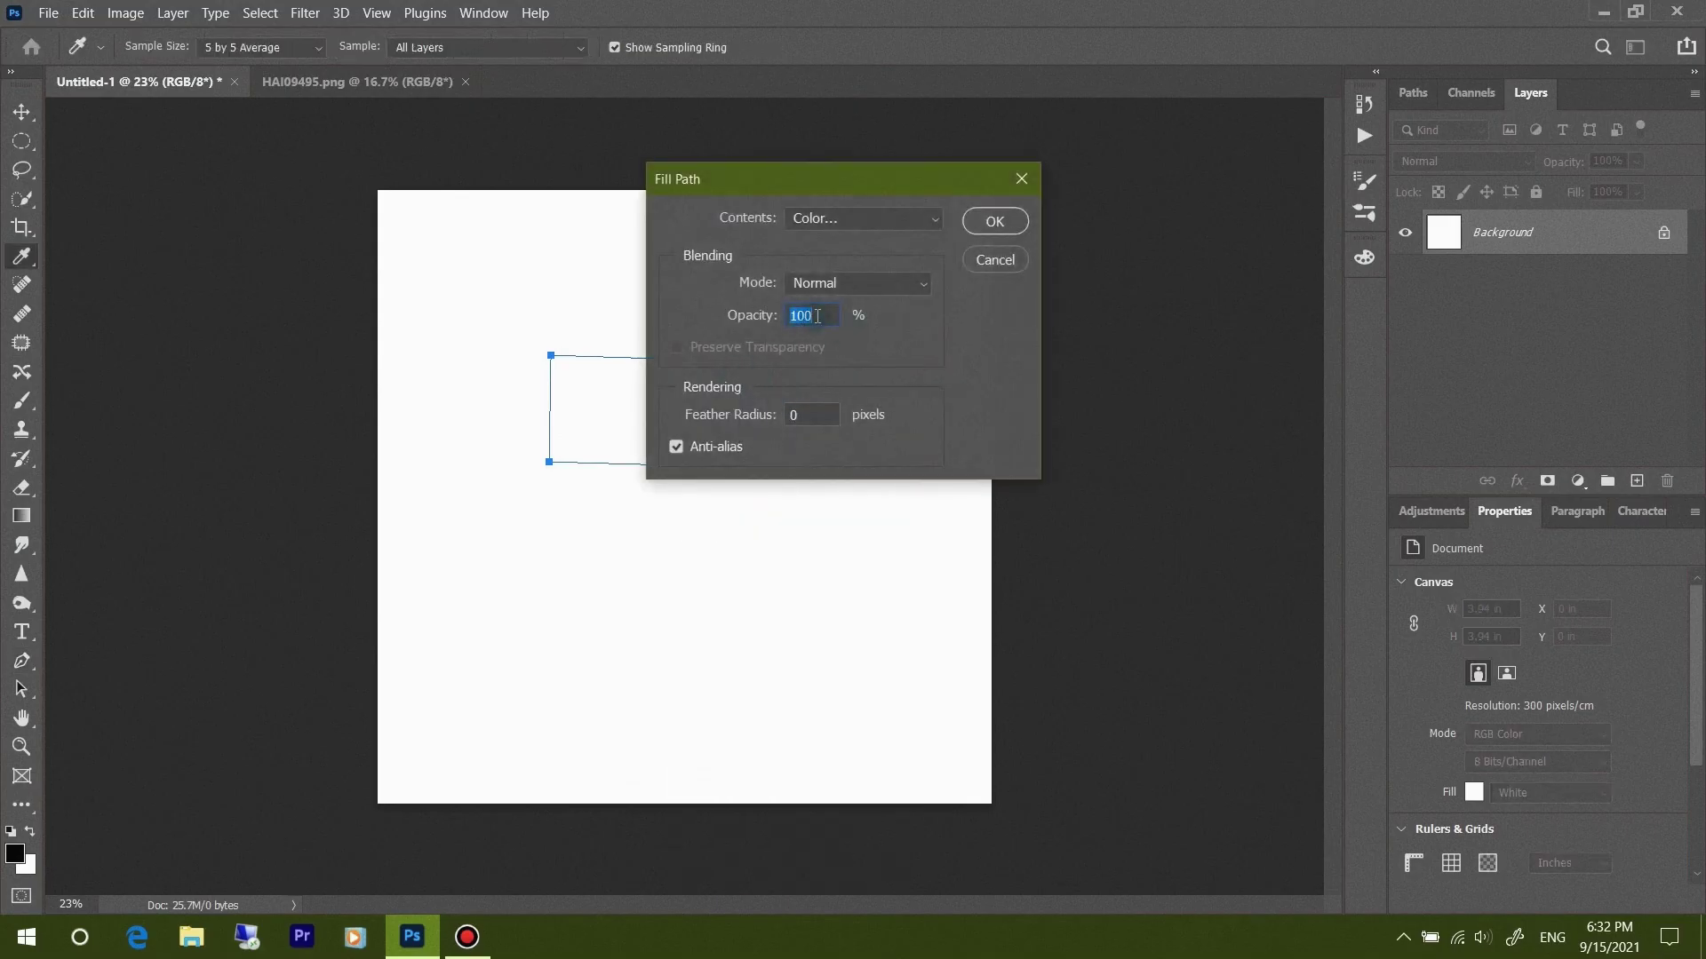
text(50)
click(1006, 222)
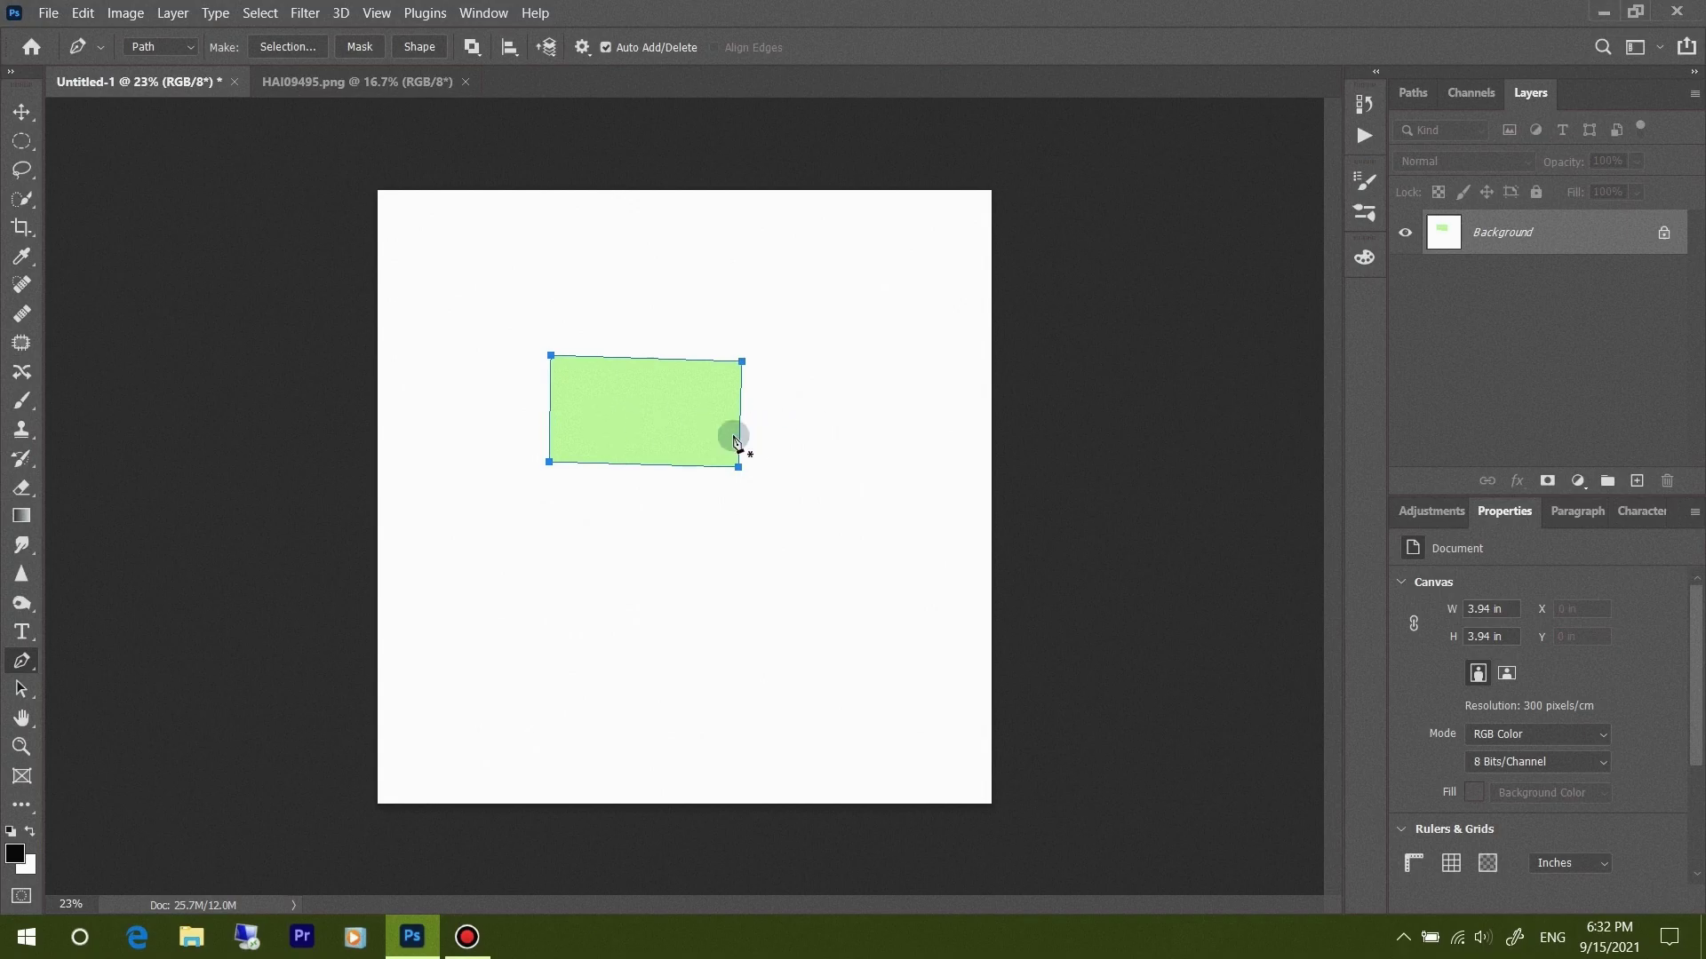
Refill the path with green at 100% opacity and a 50-pixel feather radius
right_click(698, 409)
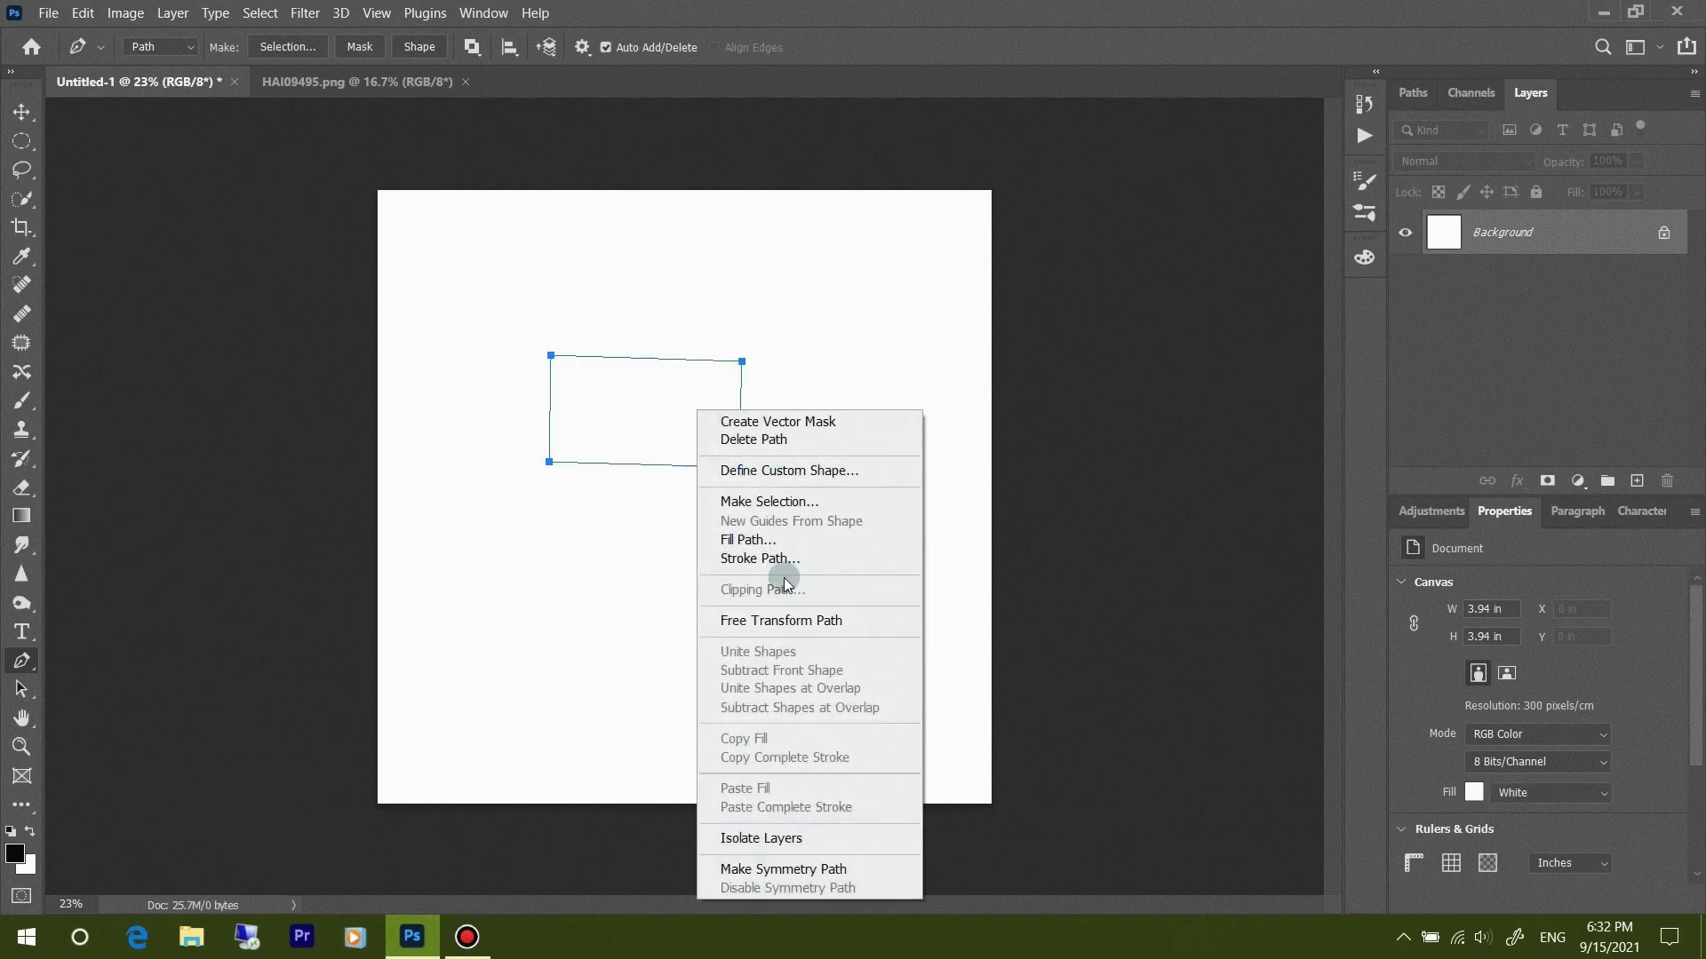
click(775, 548)
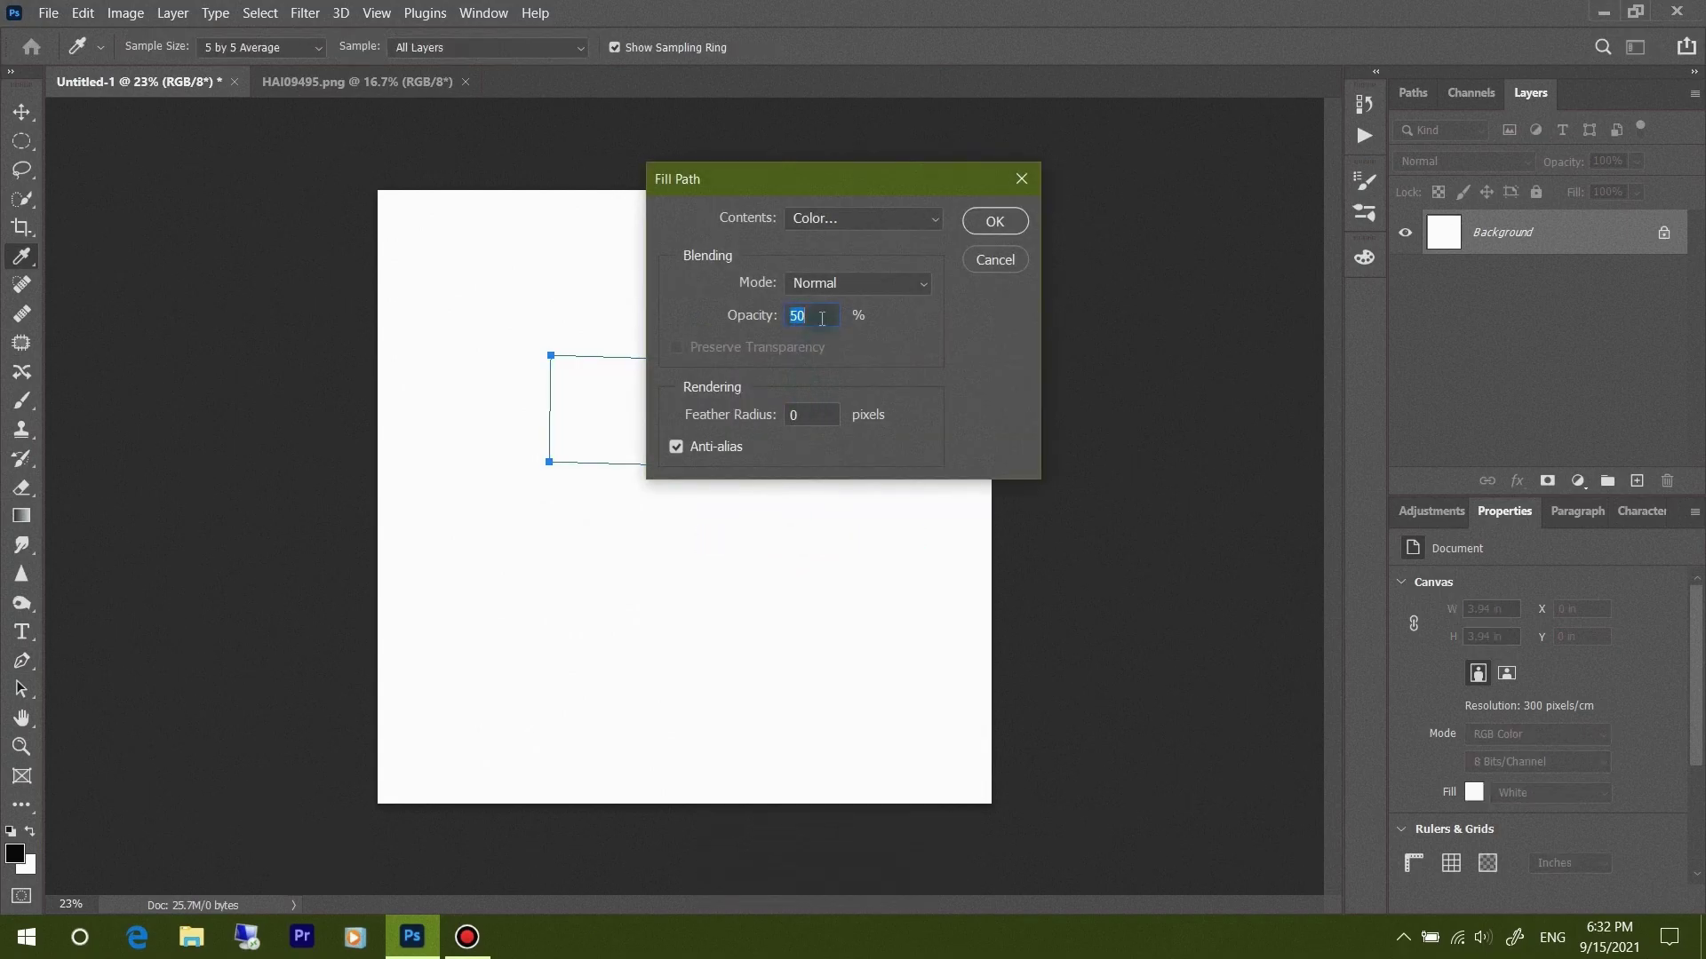
click(741, 315)
text(10)
text(0)
click(691, 398)
text(50)
click(982, 222)
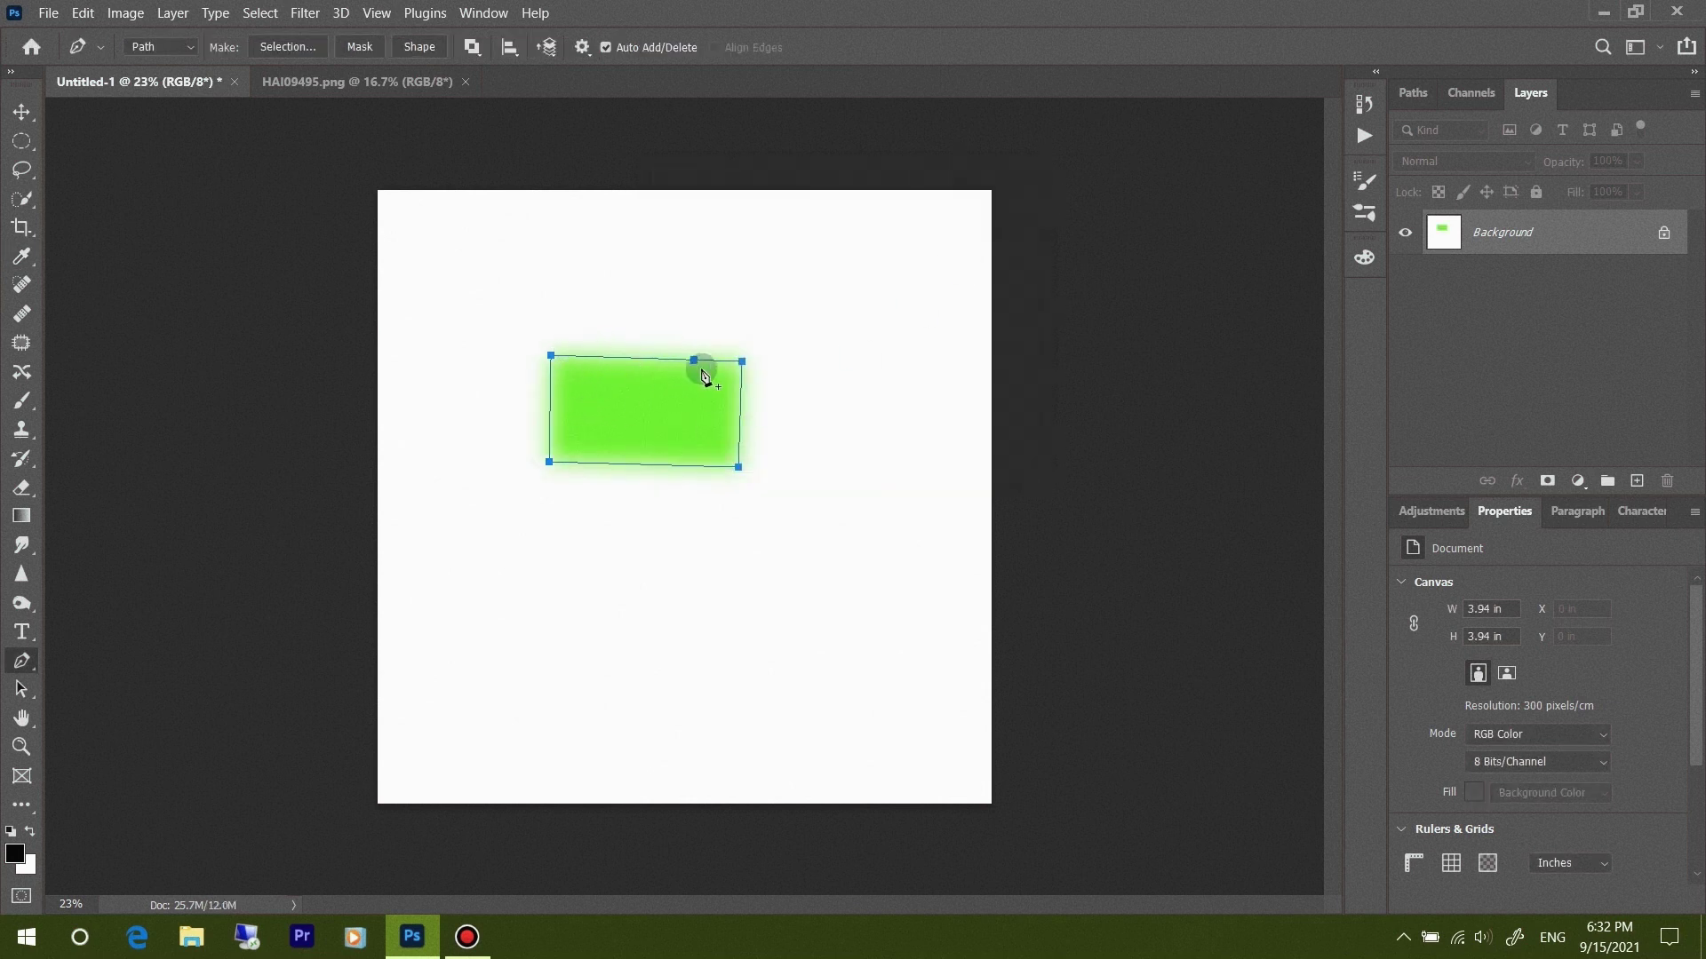
key(ctrl+z)
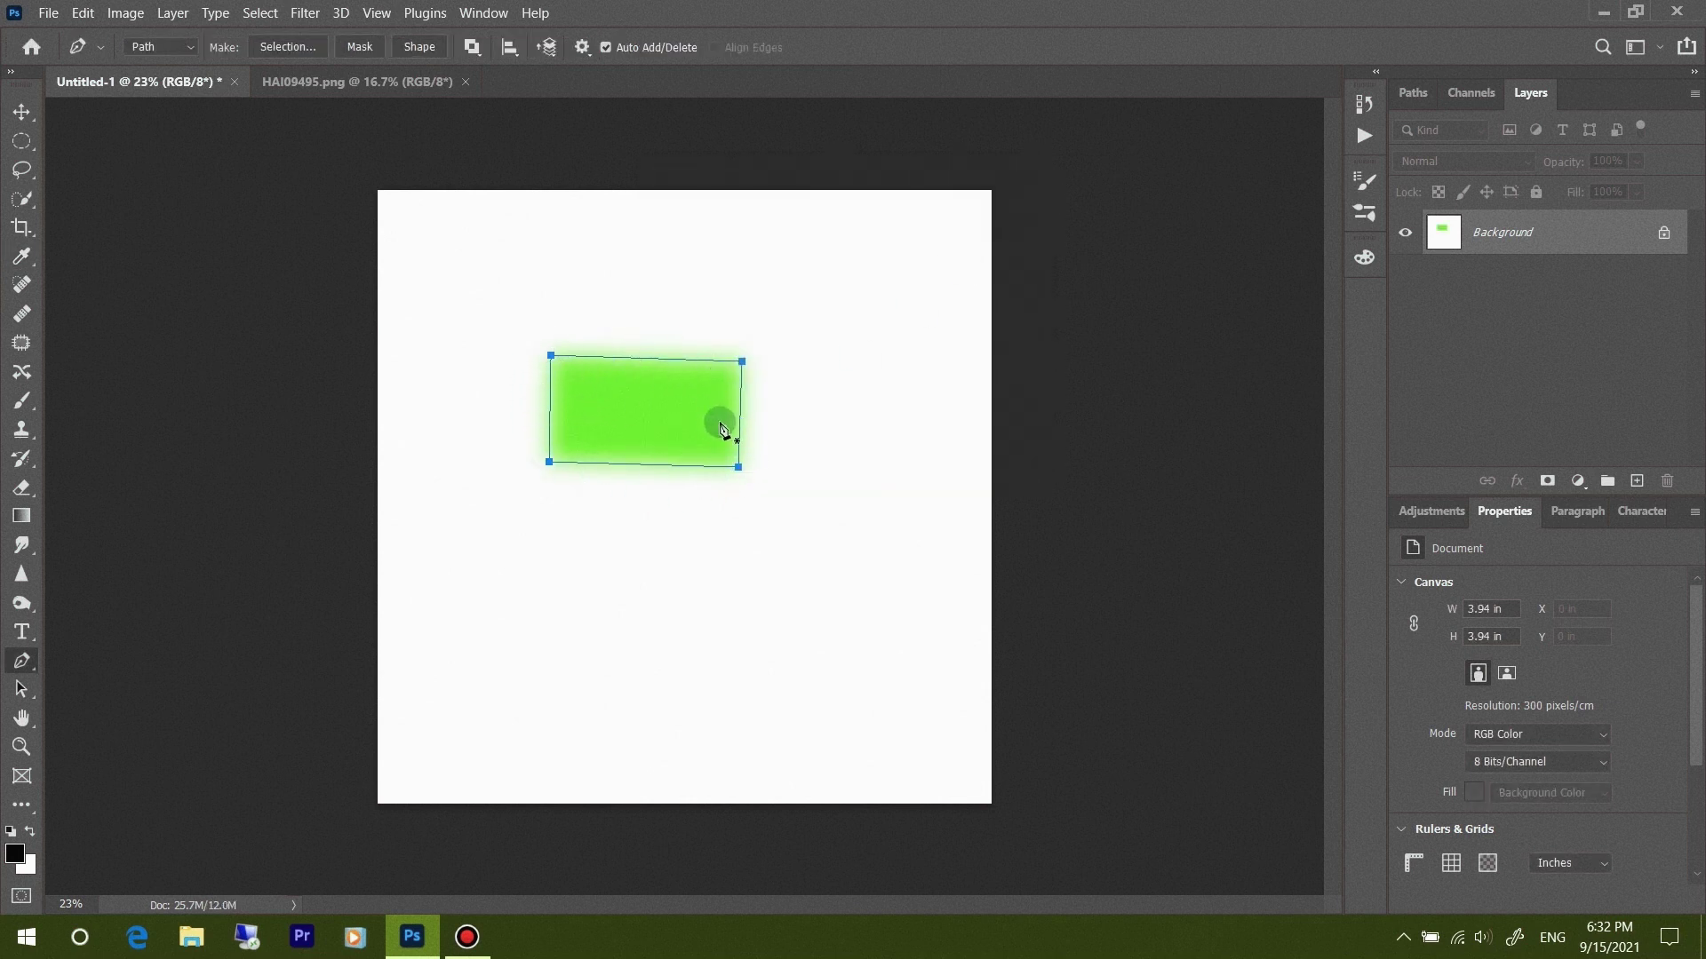
Clear the rectangle path and try a triangle path, undoing it to one anchor
click(654, 465)
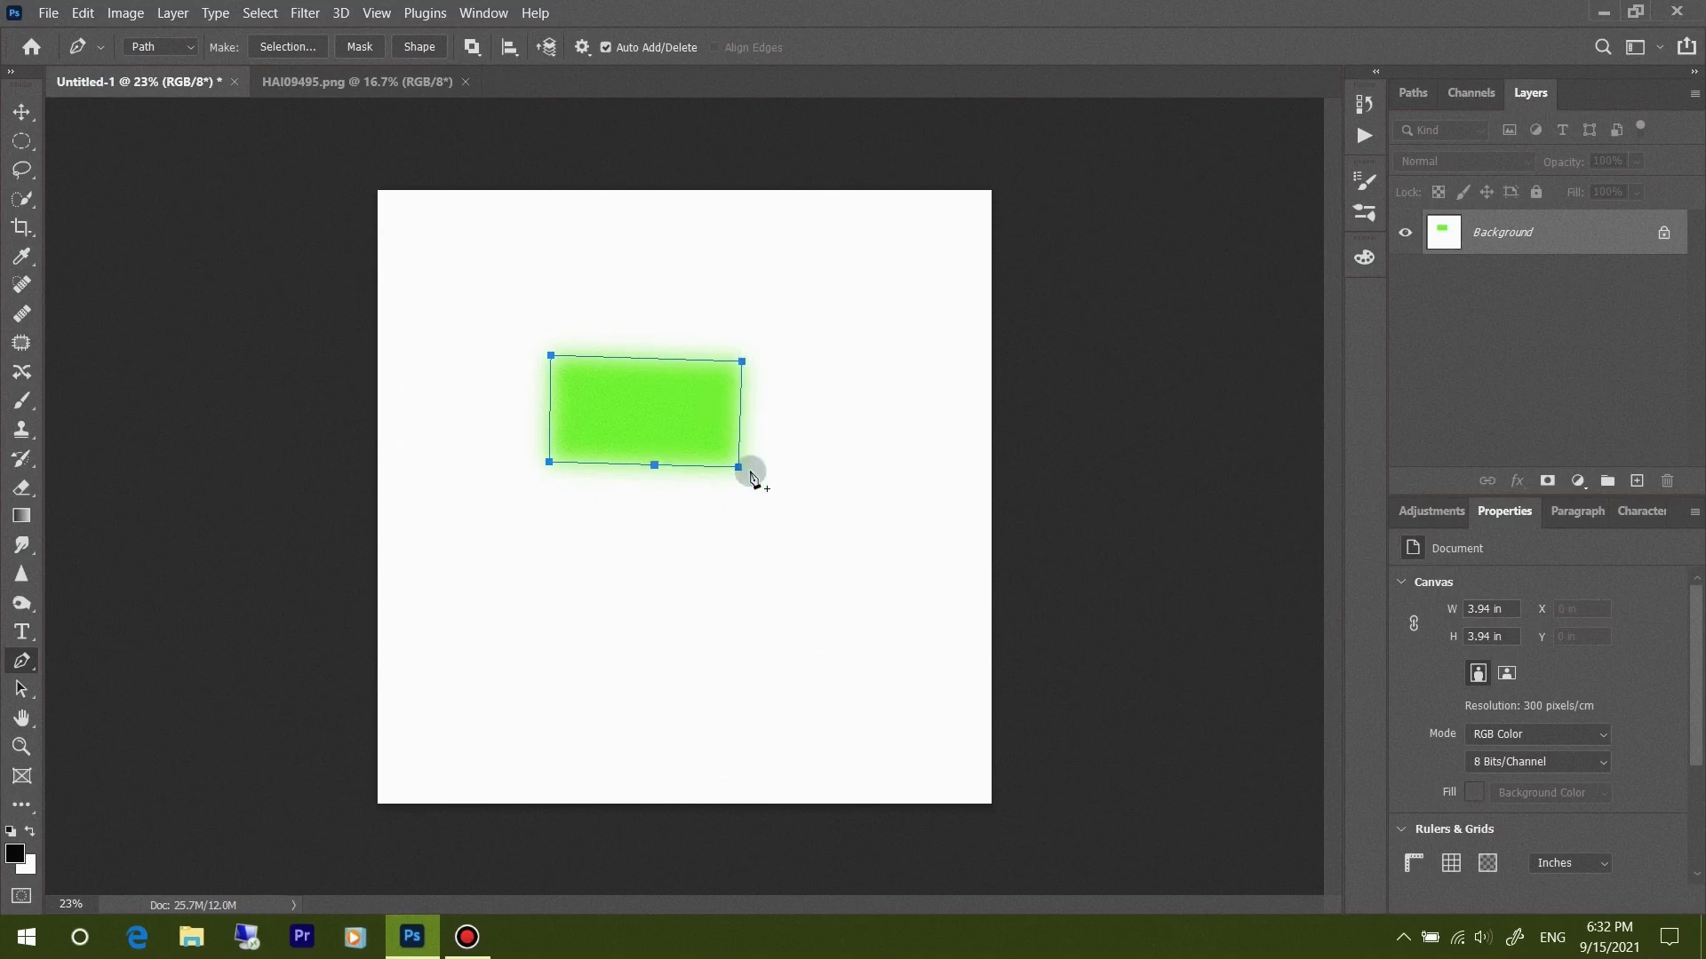
key(ctrl+z)
key(ctrl+z)
key(ctrl+z)
key(ctrl+z)
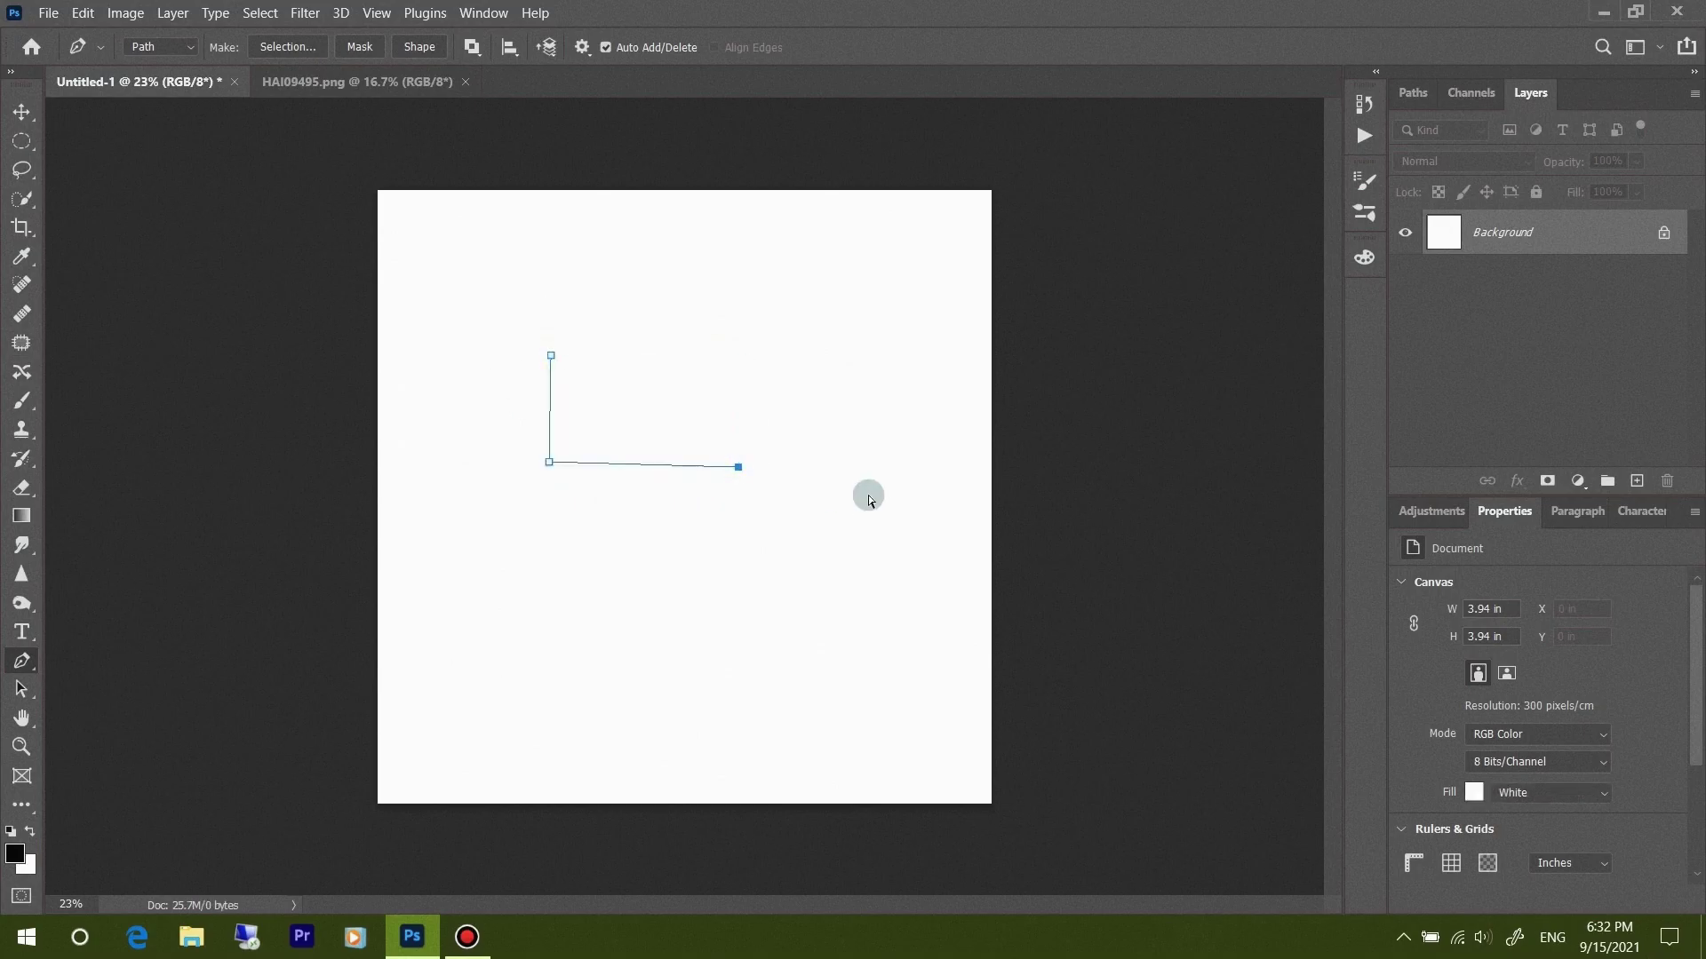
key(ctrl+z)
key(ctrl+z)
key(ctrl+z)
click(619, 342)
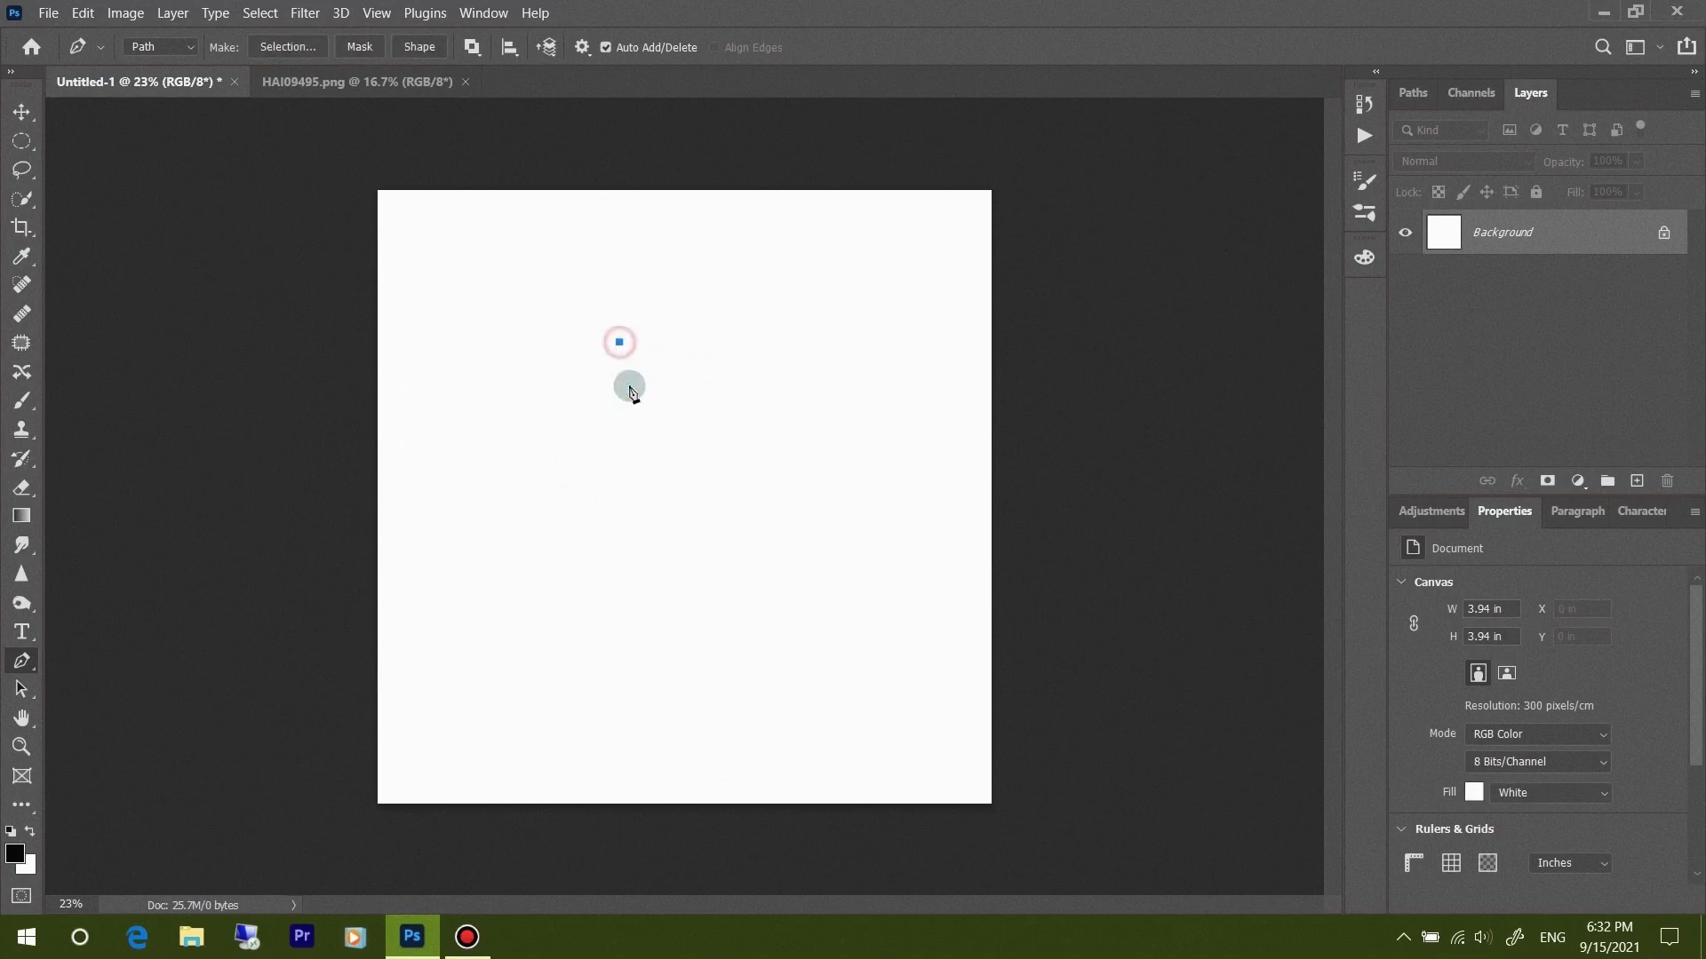
click(688, 553)
click(862, 456)
click(903, 318)
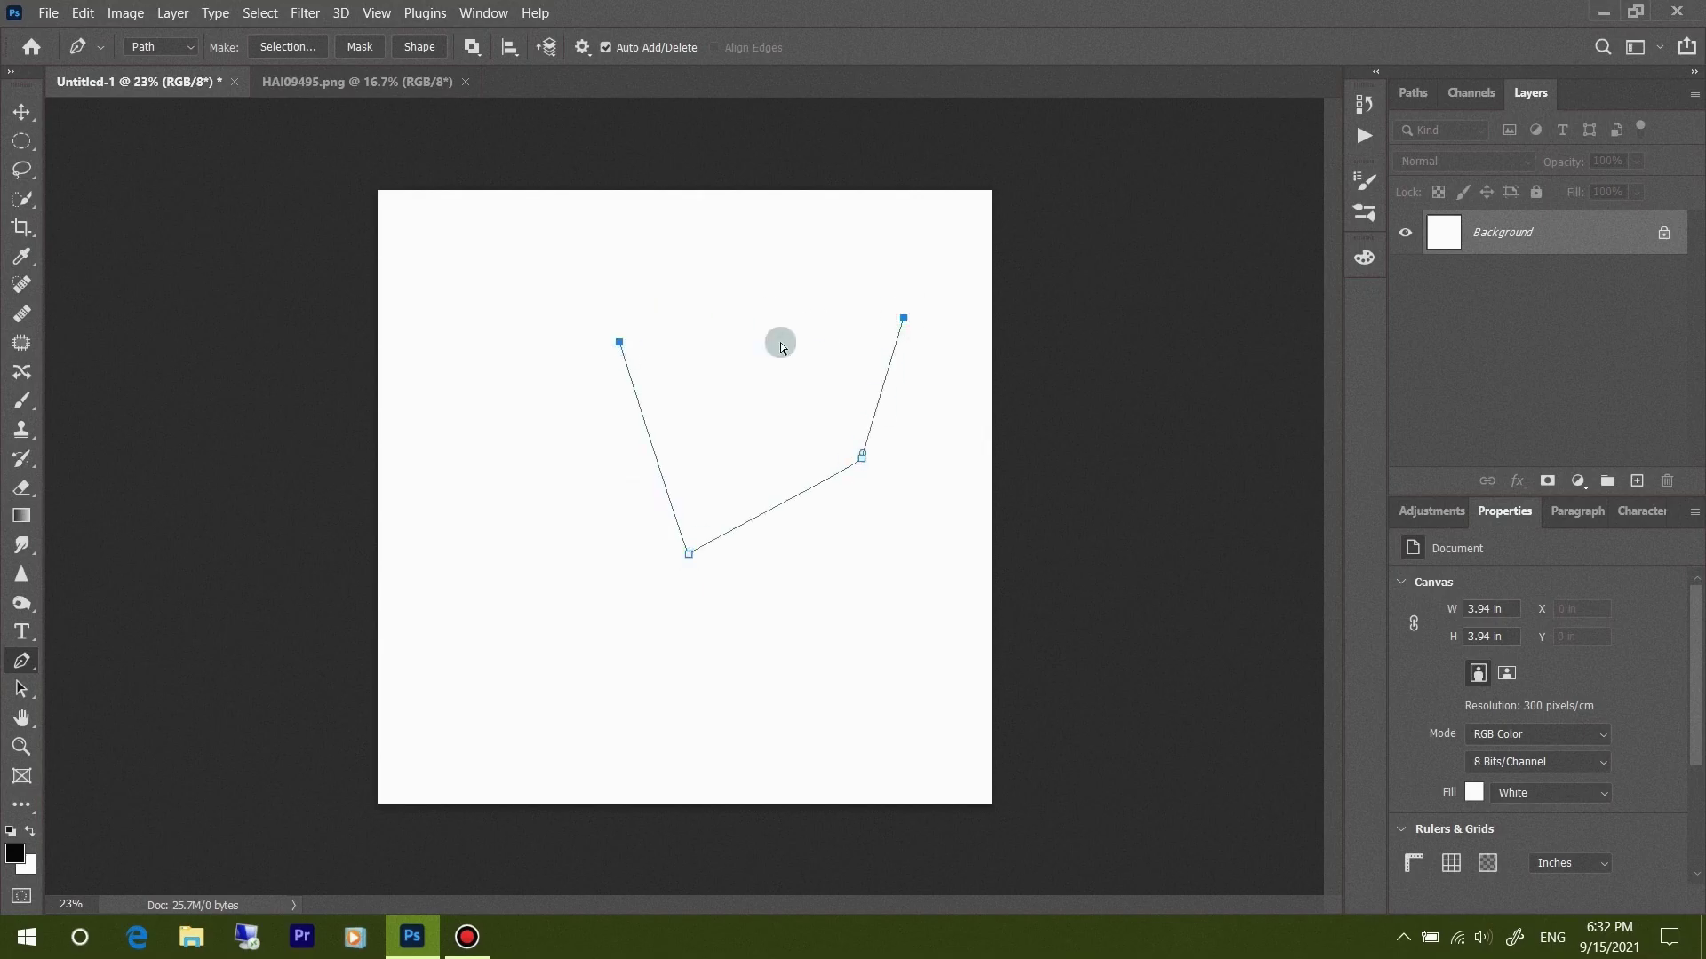
key(ctrl+z)
click(619, 342)
key(ctrl+z)
key(ctrl+z)
key(ctrl+z)
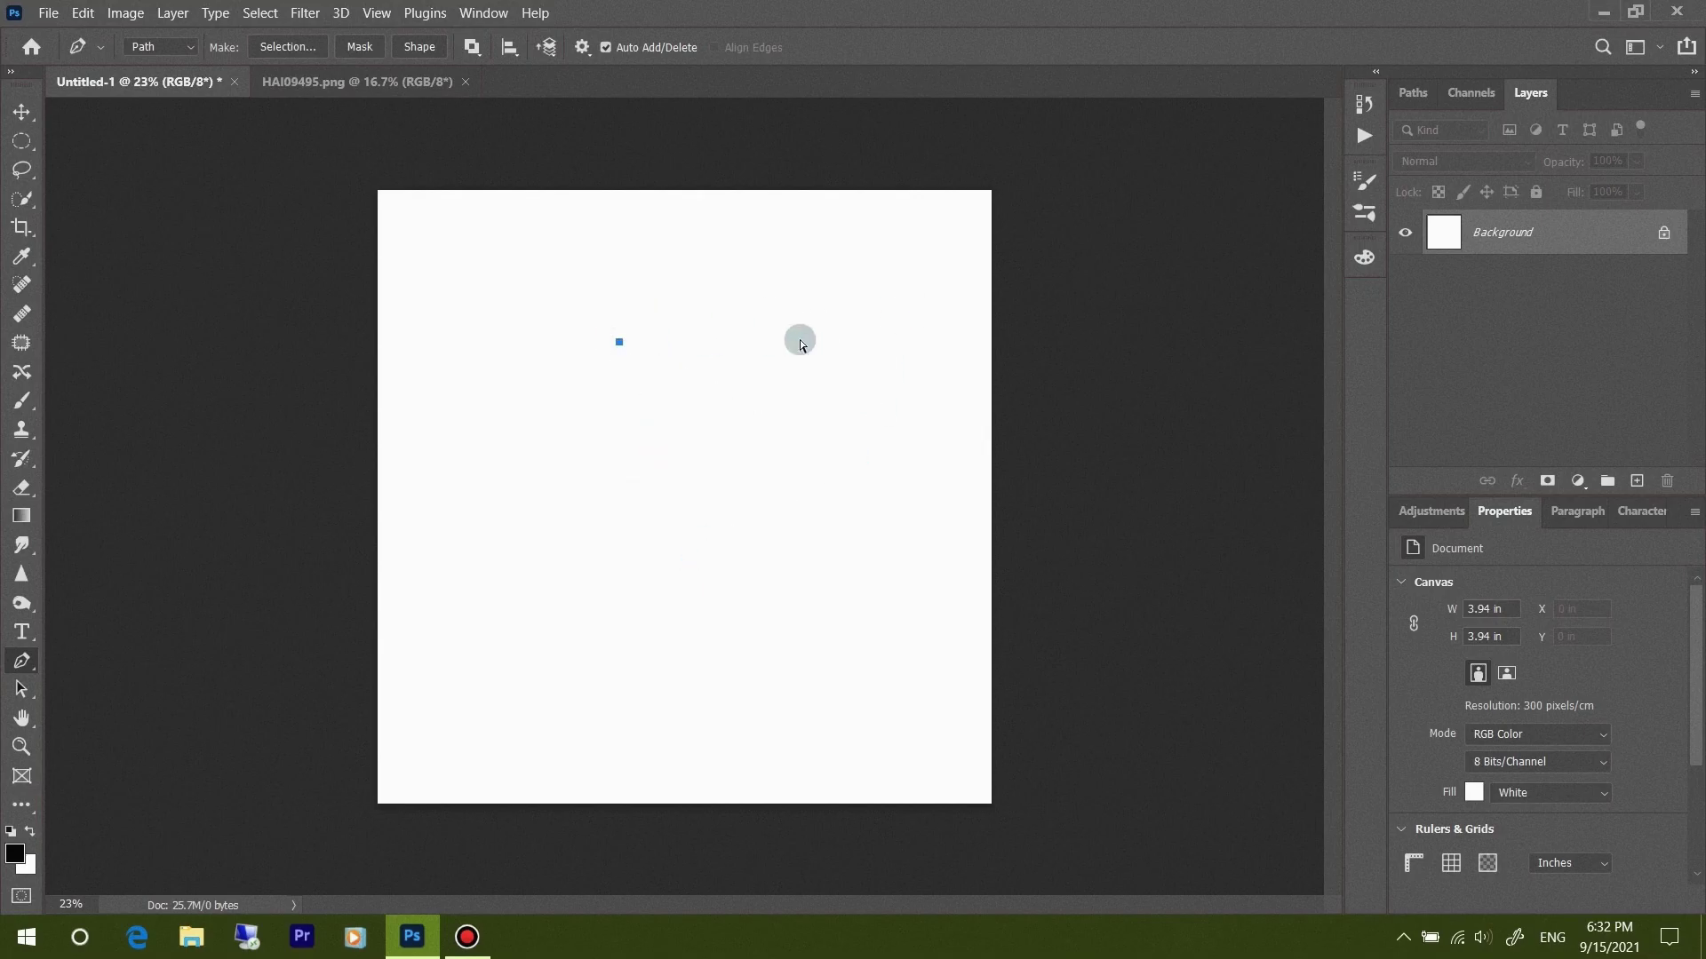
key(ctrl+z)
Draw a closed rounded path from smooth curved anchors
click(444, 385)
drag(701, 370, 851, 534)
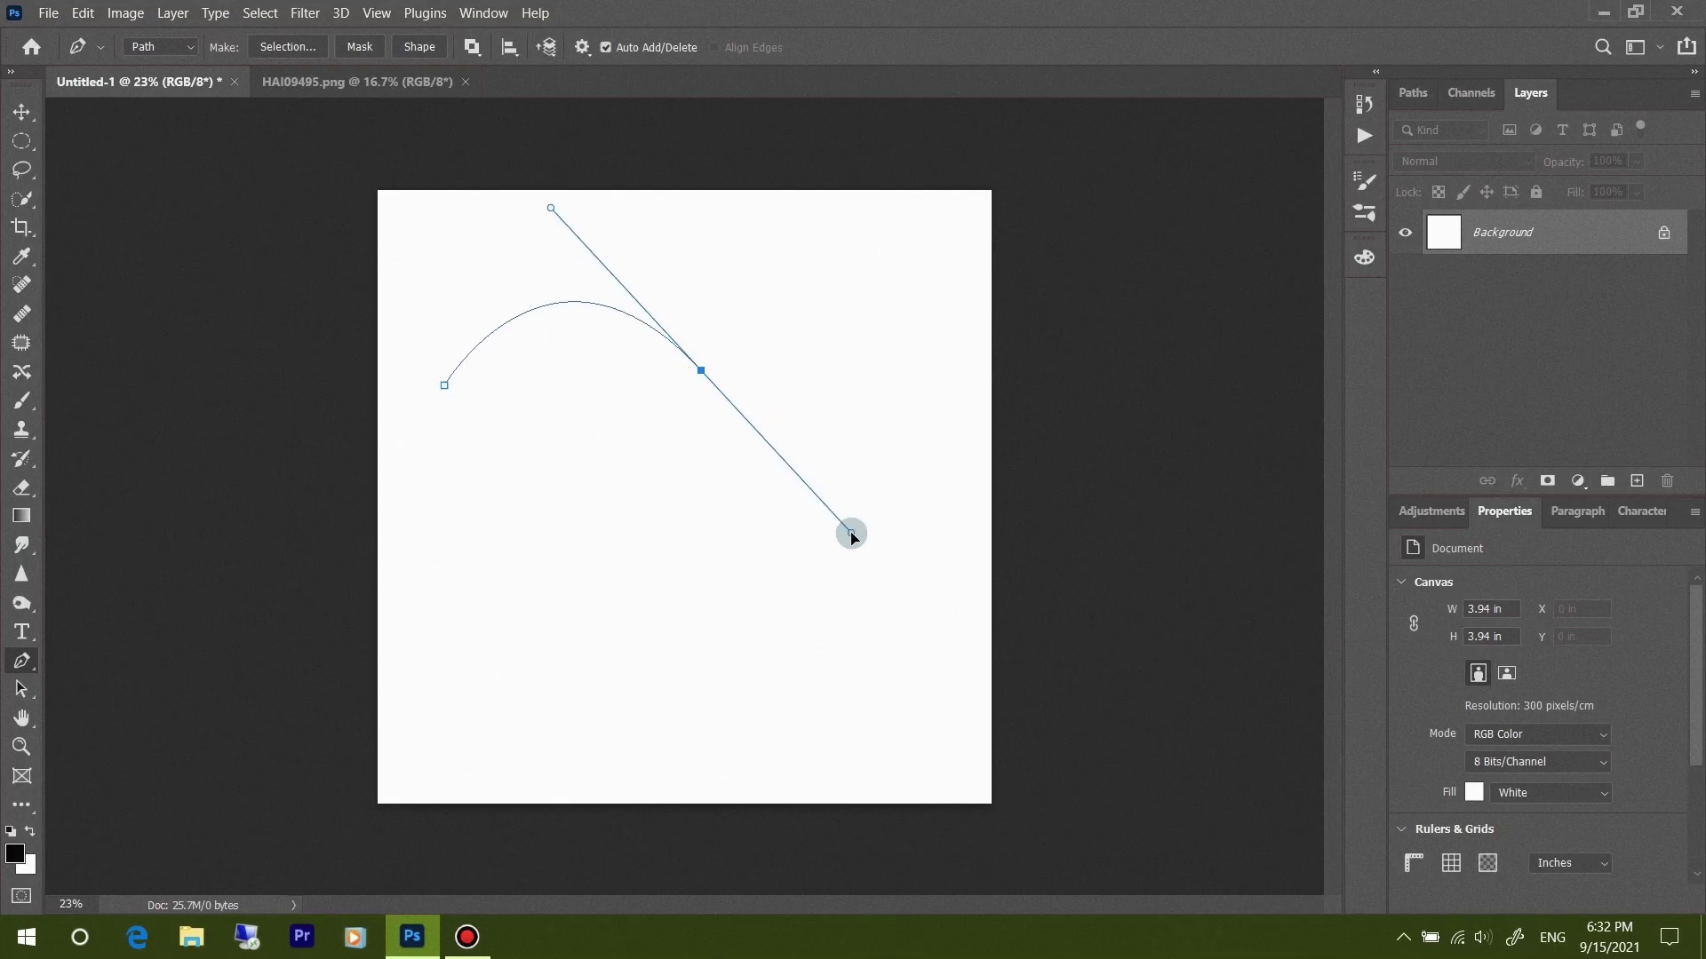
drag(705, 593, 643, 619)
drag(474, 594, 452, 563)
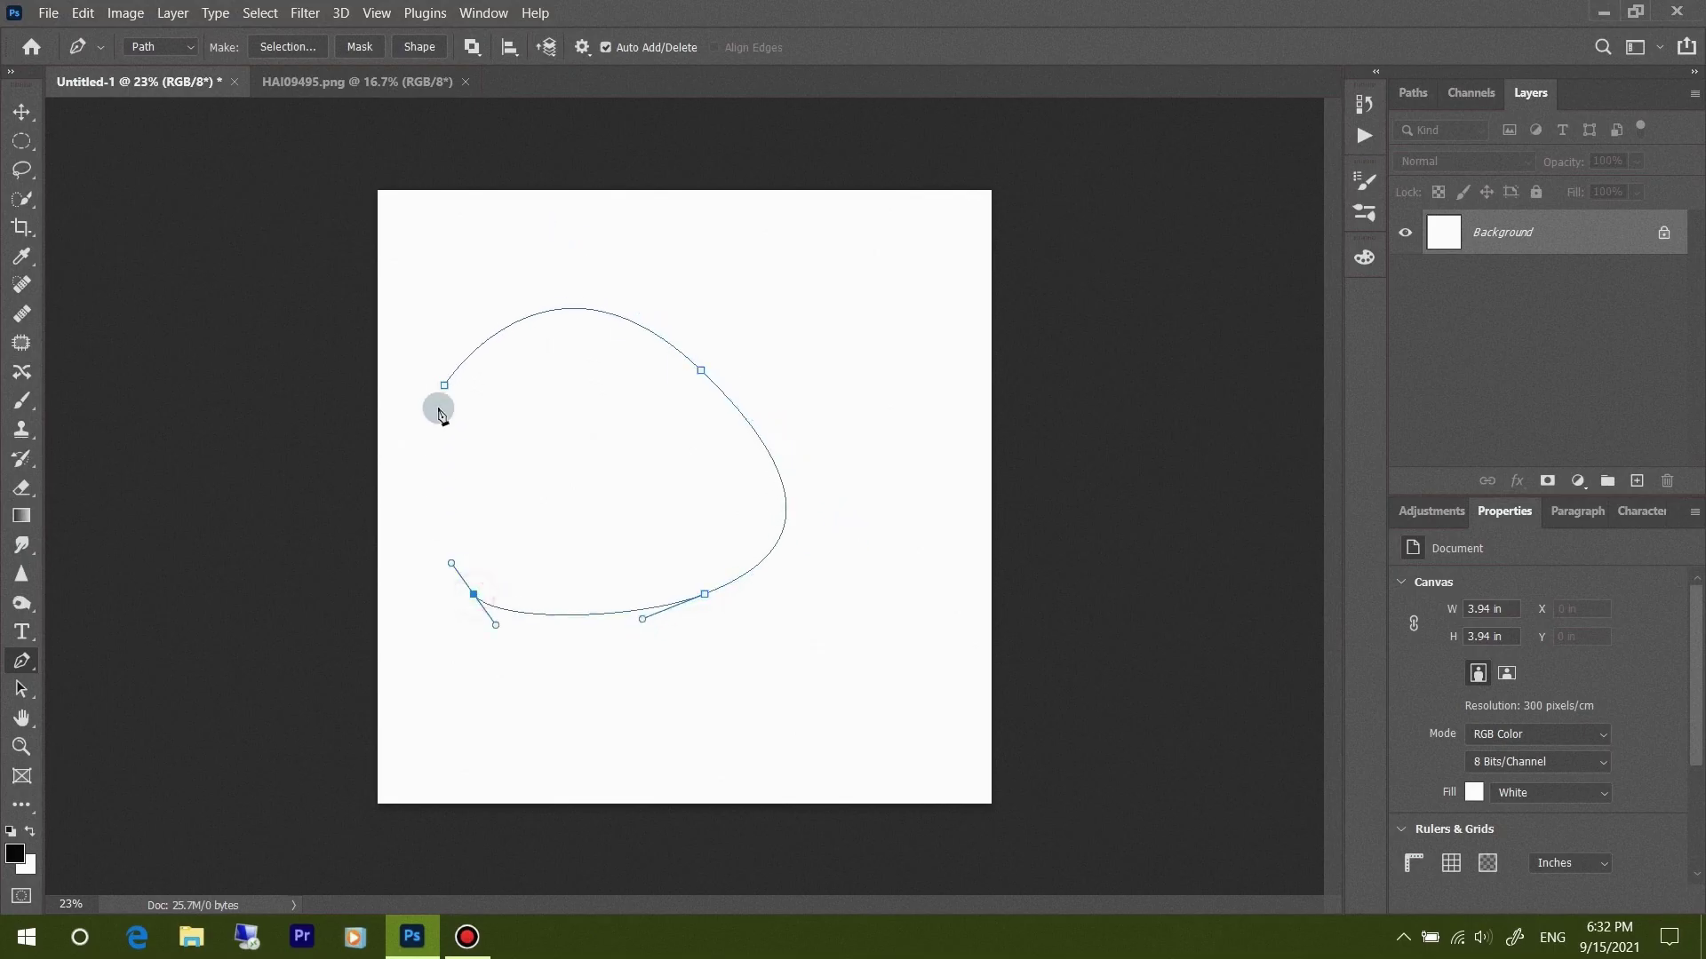
click(444, 387)
Fill the rounded path with feathered magenta, then undo back to a blank canvas
right_click(708, 458)
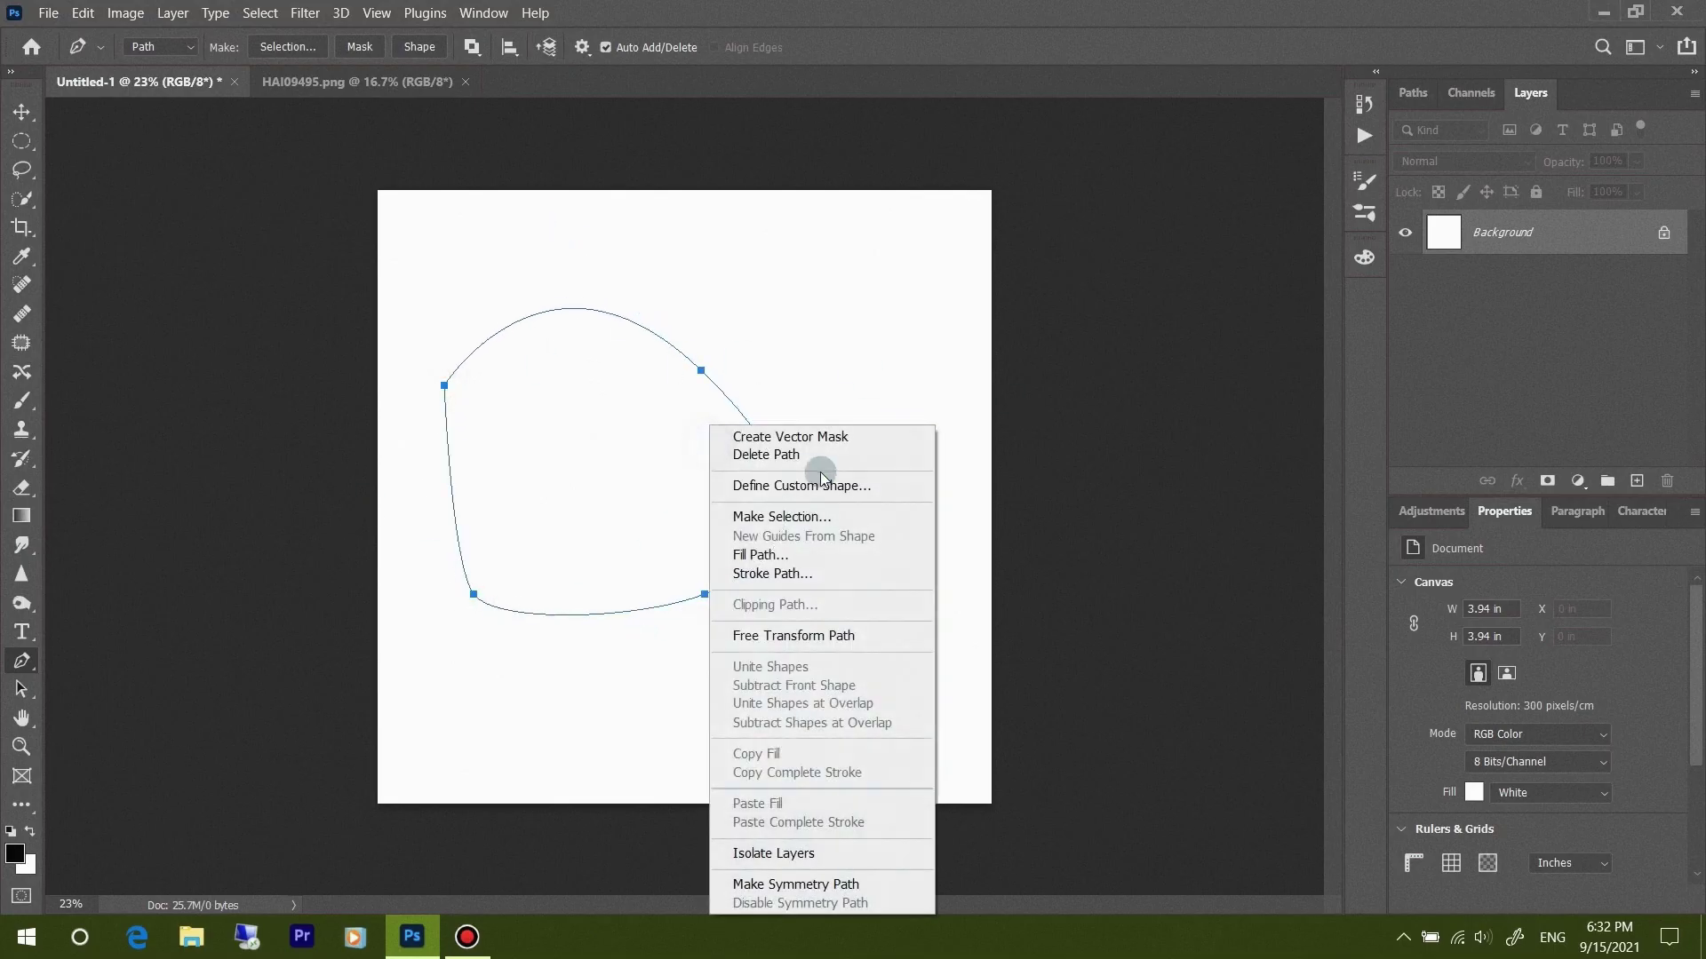
click(764, 554)
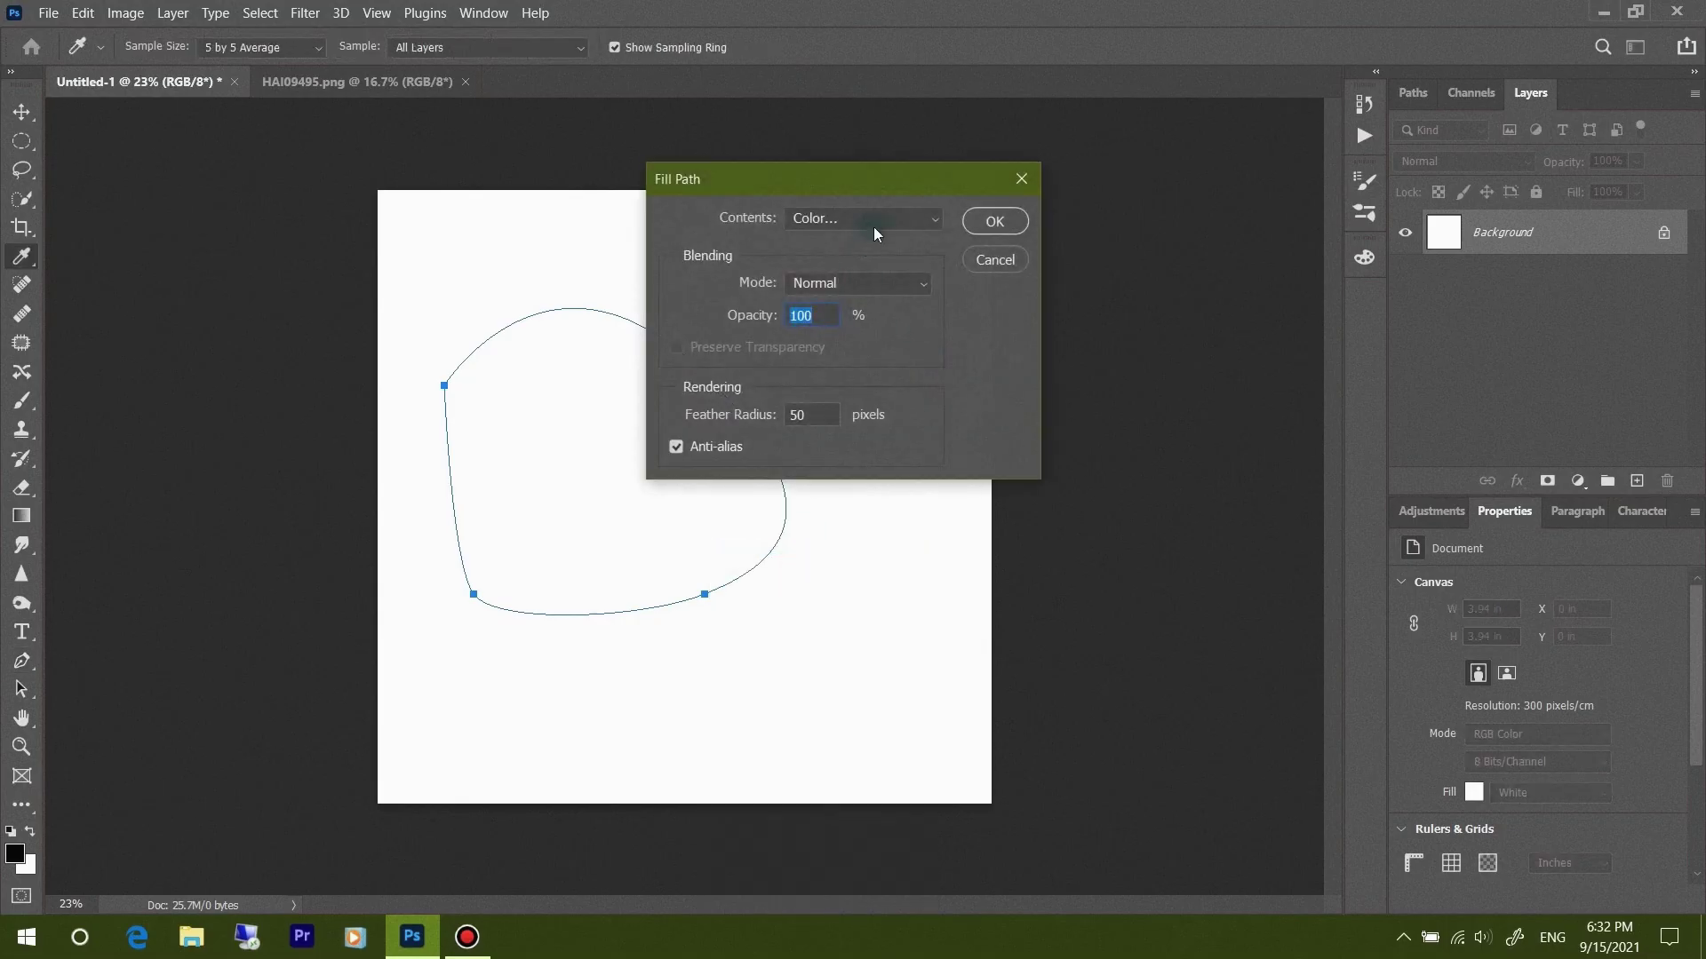
click(930, 222)
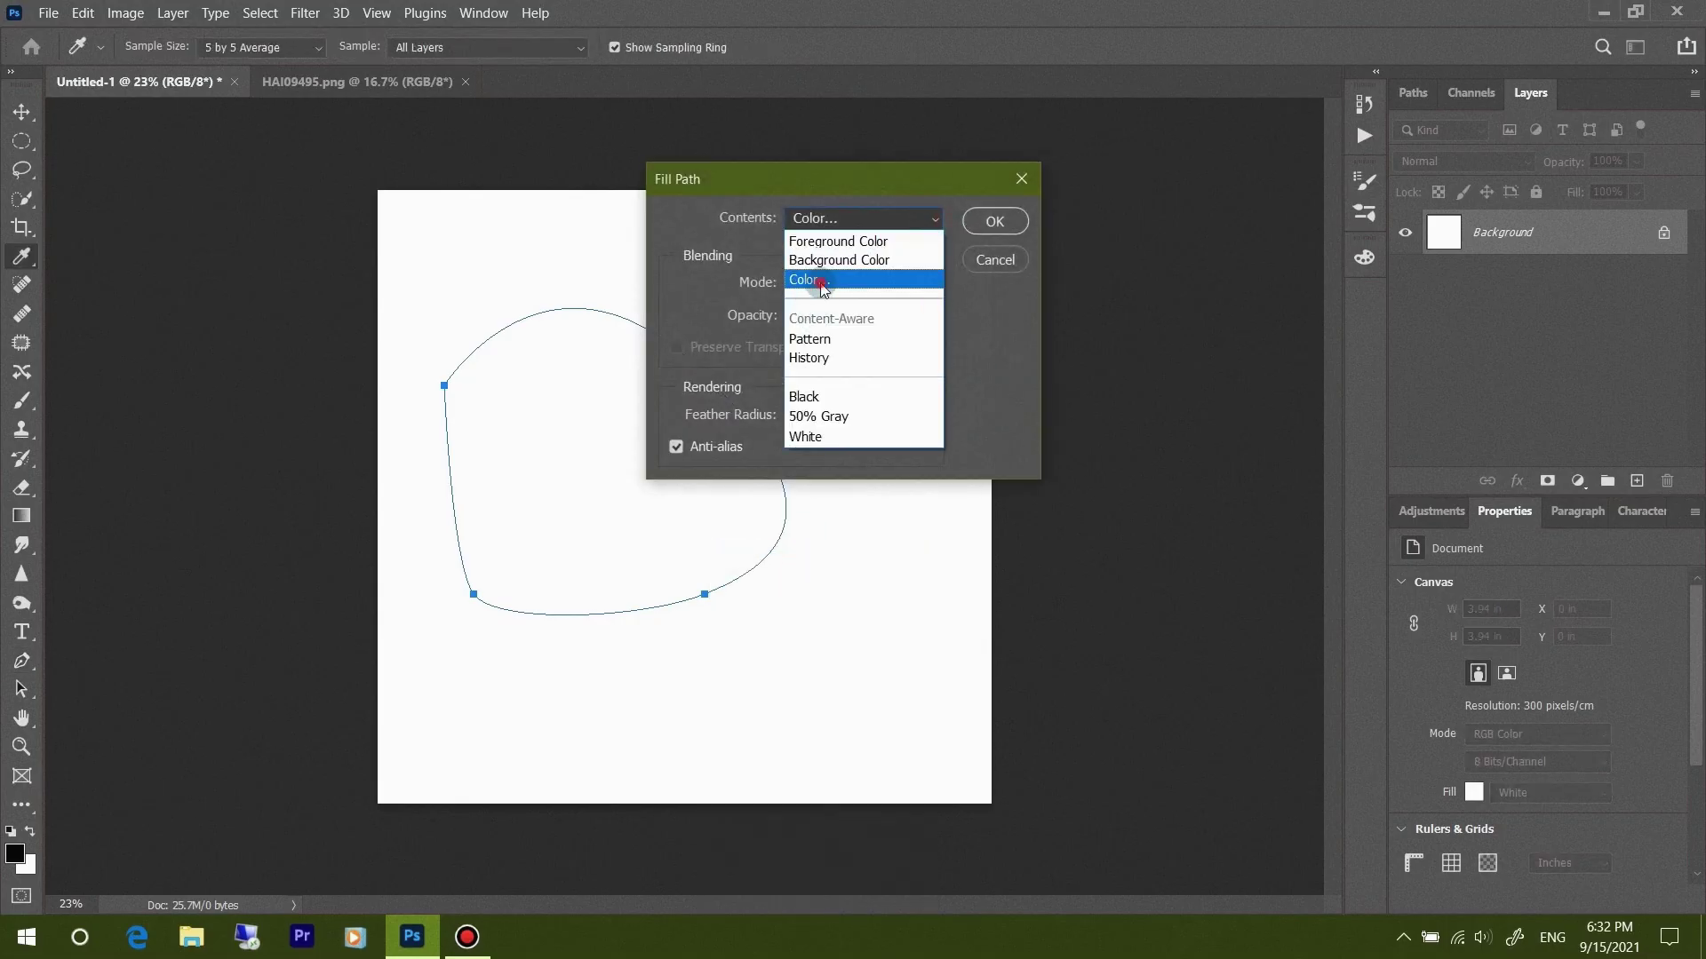
click(815, 281)
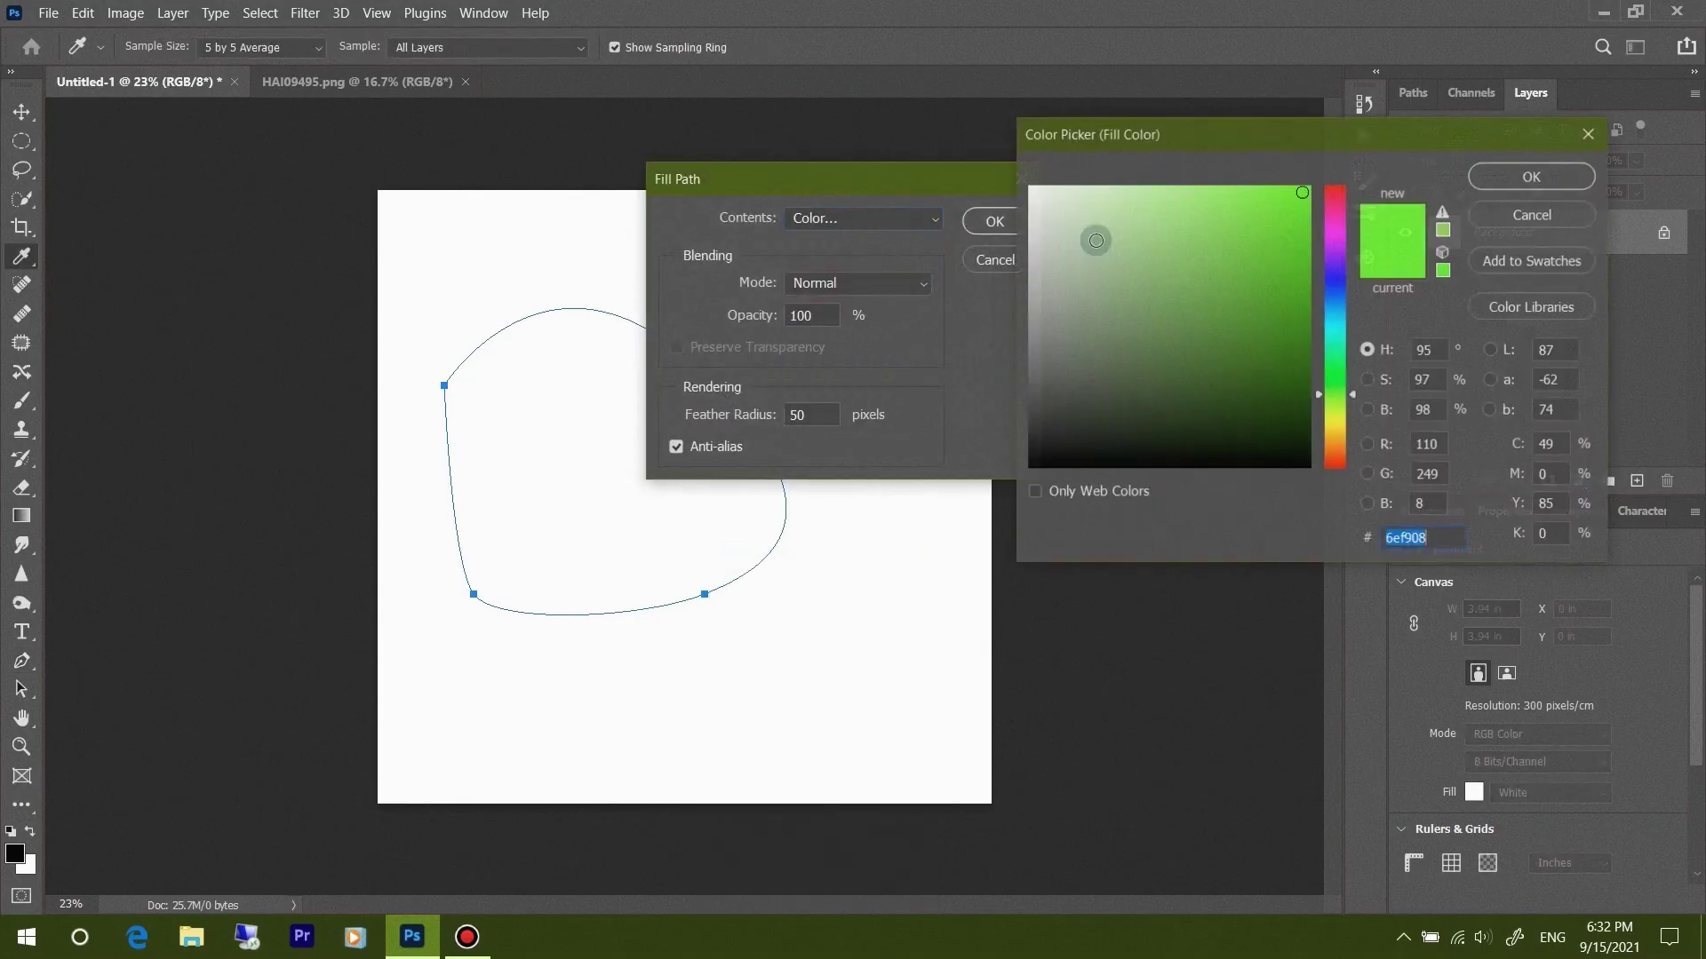
click(1335, 215)
click(1262, 262)
click(1531, 176)
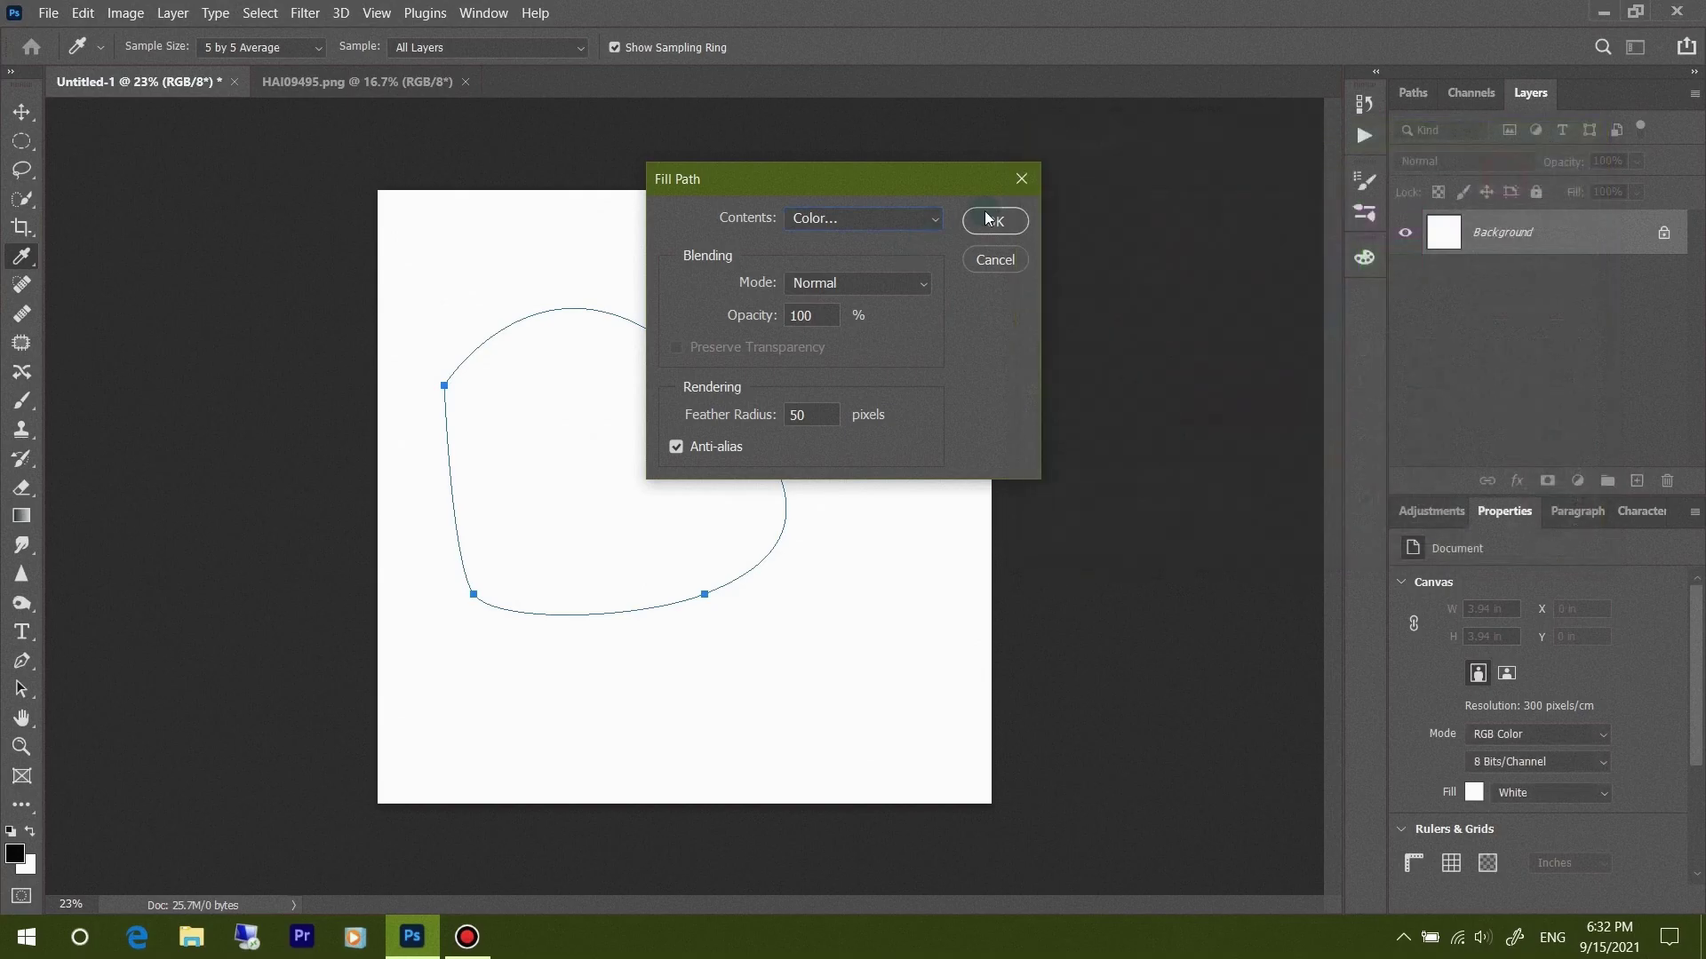
click(988, 218)
click(623, 466)
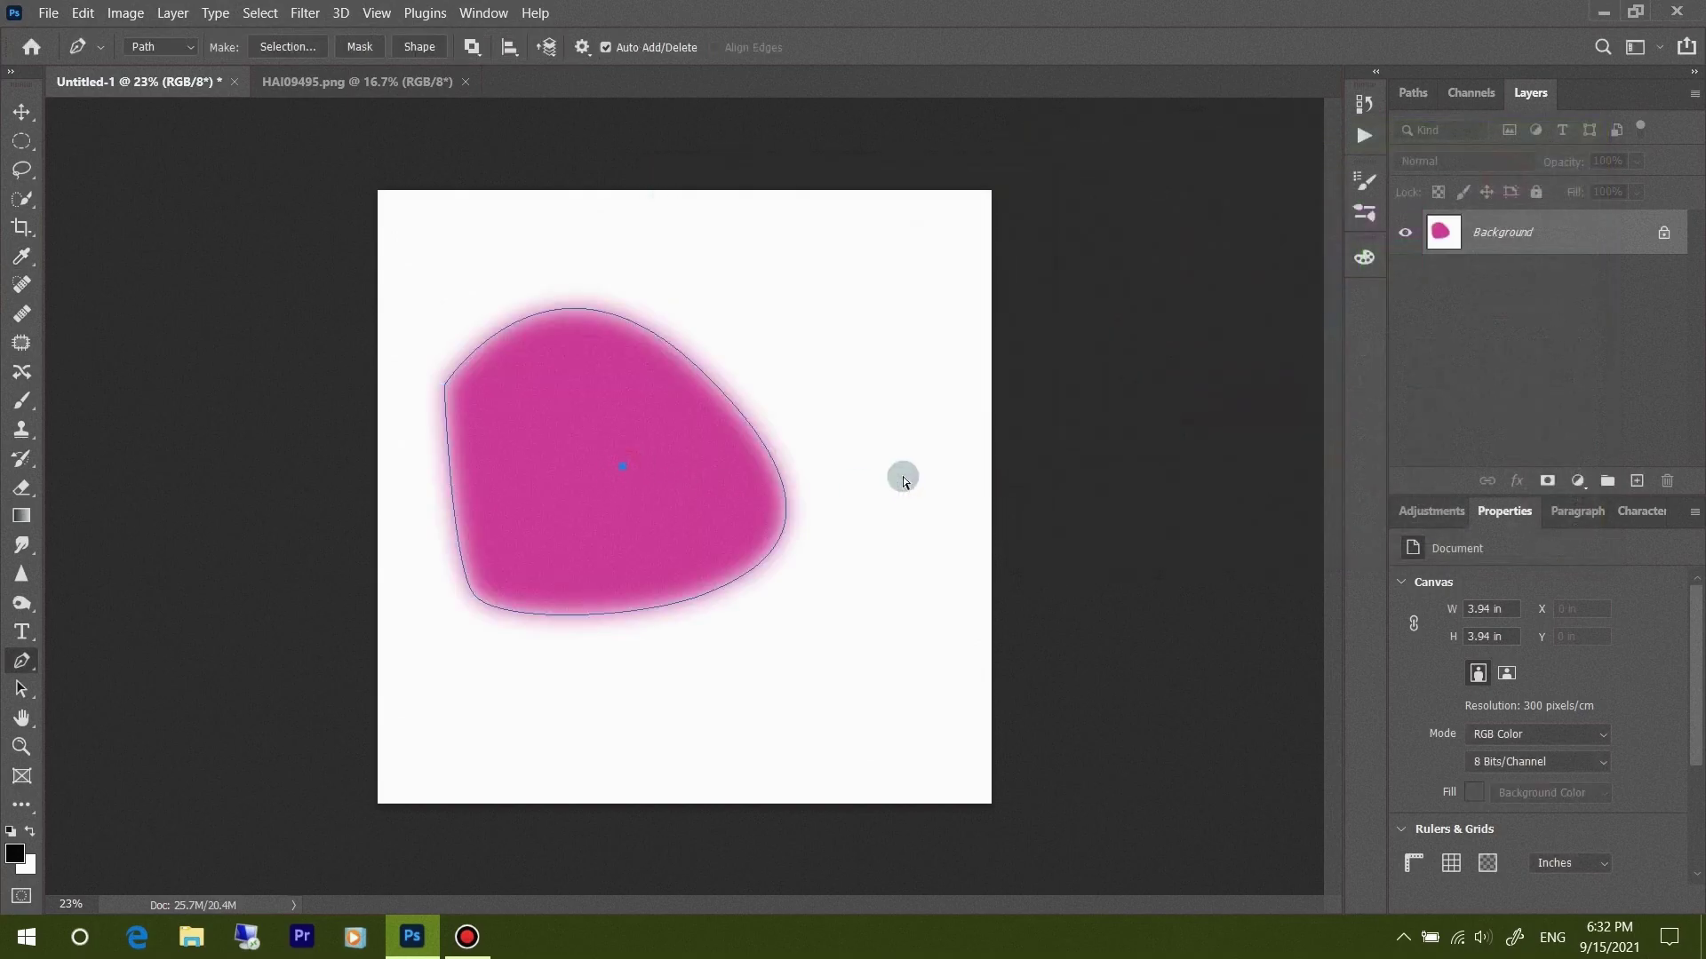
key(ctrl+z)
key(ctrl+z)
key(ctrl+z)
key(ctrl+z)
key(ctrl+z)
key(ctrl+z)
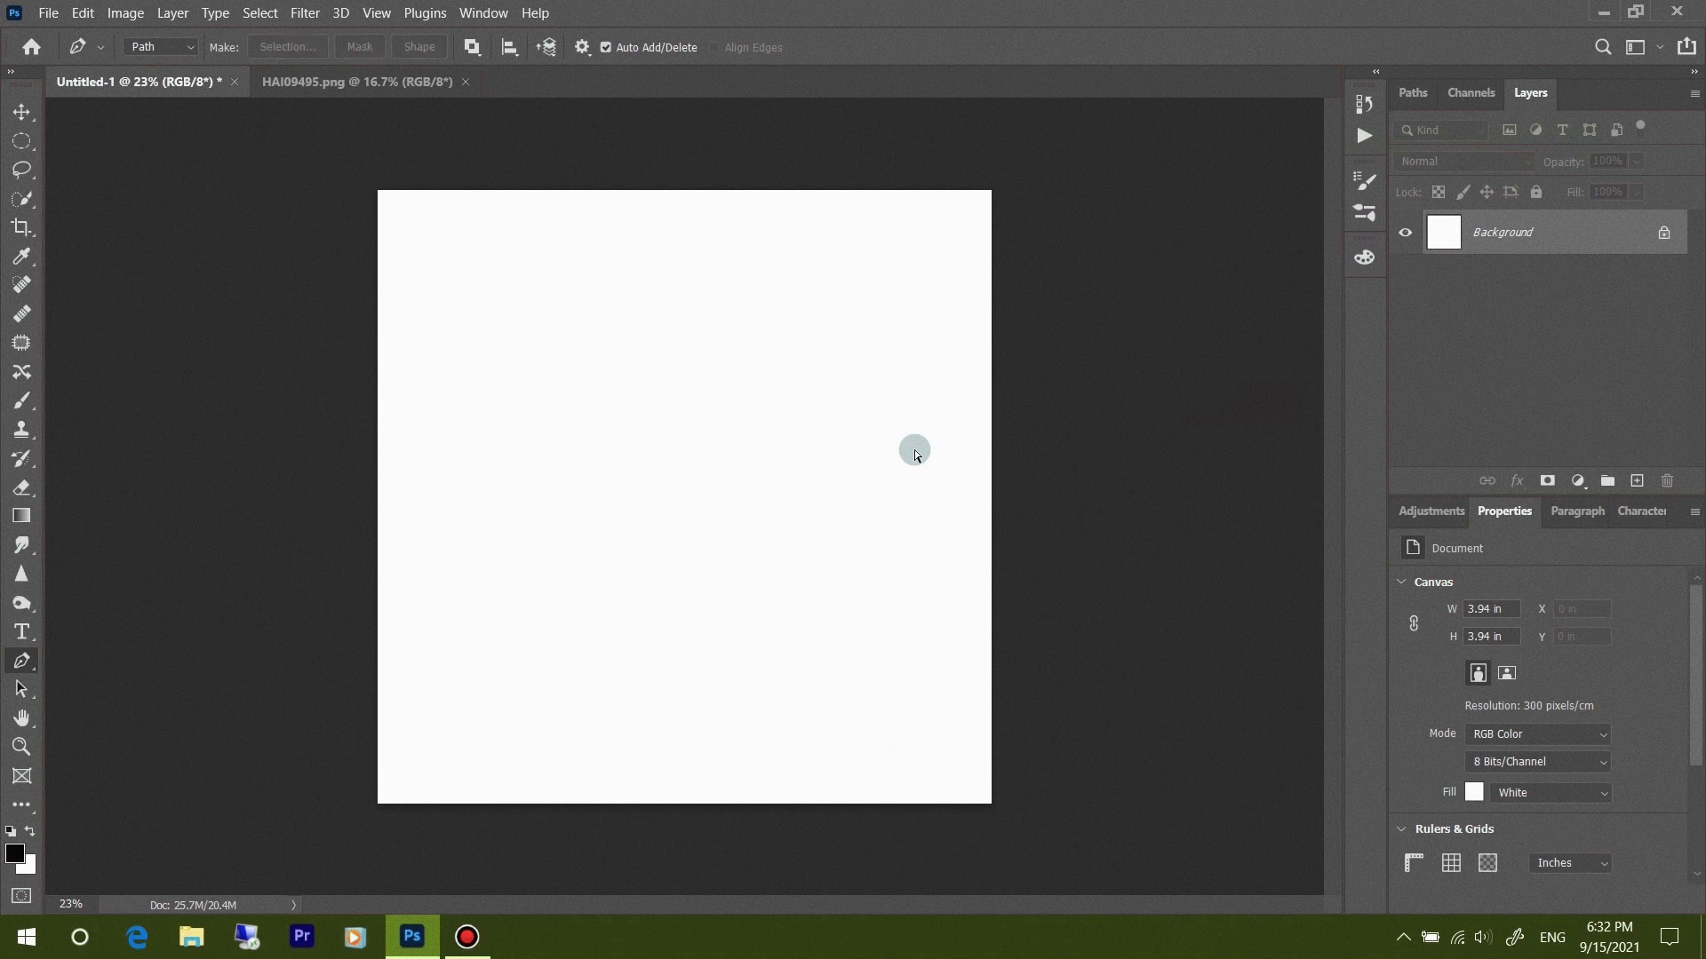
Draw a path with one curved anchor and several straight segments, removing the last anchor
right_click(24, 664)
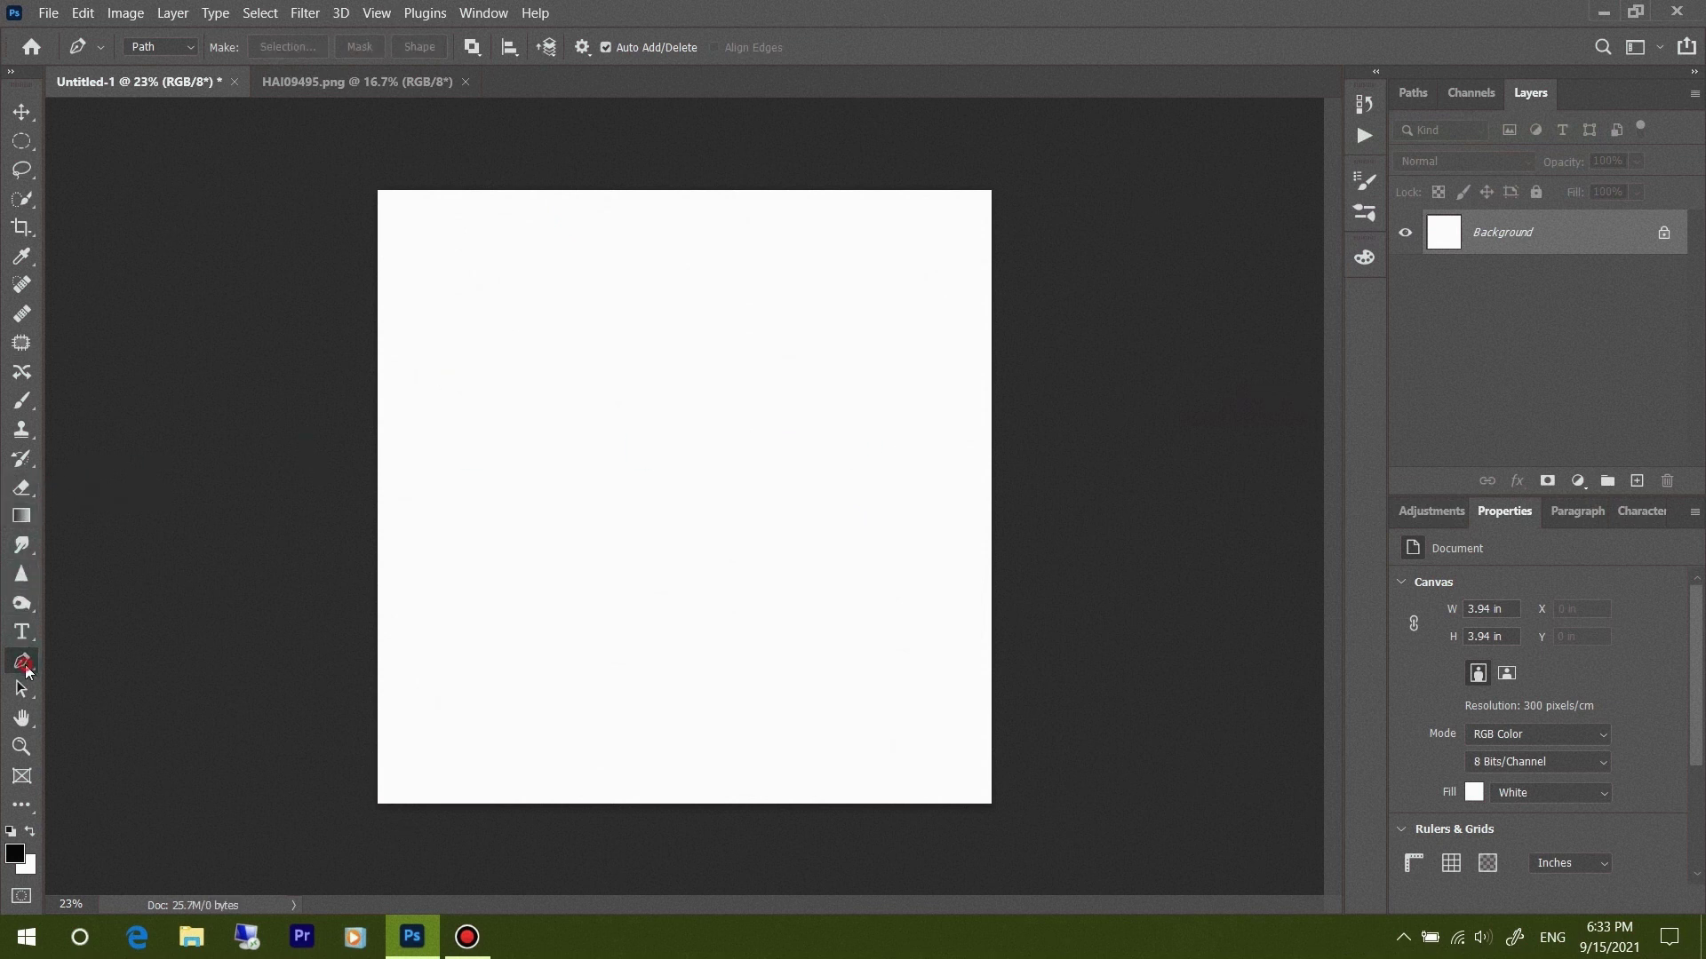
click(471, 521)
drag(649, 358, 744, 359)
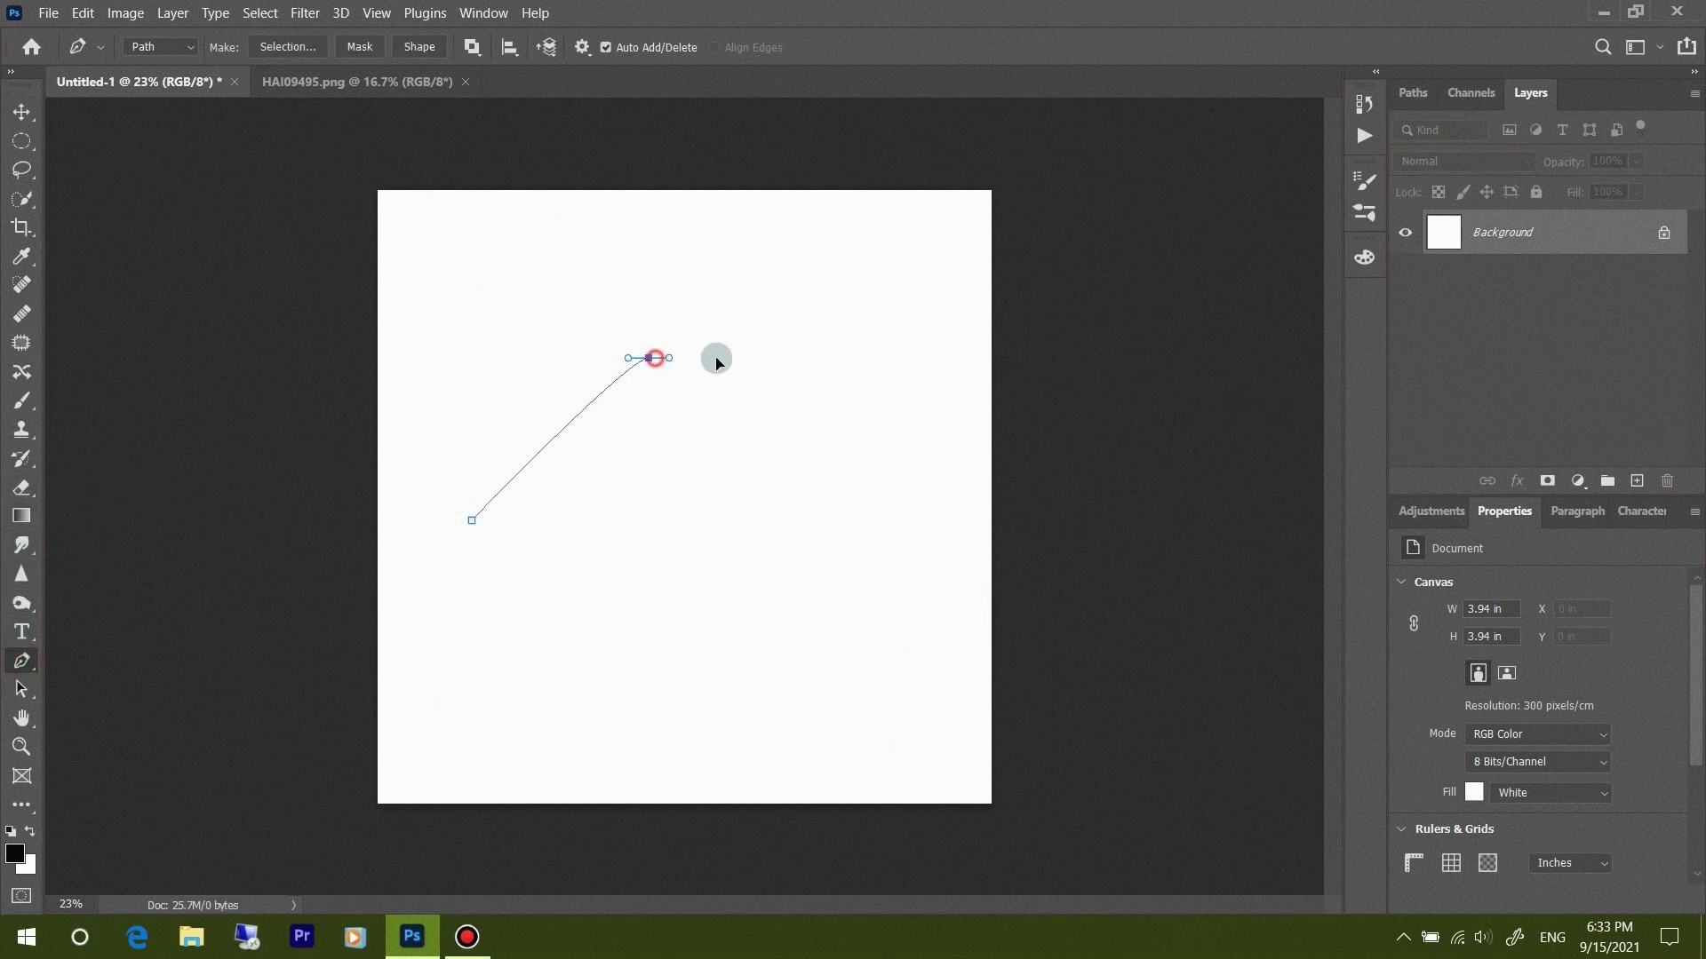
click(787, 468)
click(898, 454)
click(902, 606)
click(682, 664)
click(658, 562)
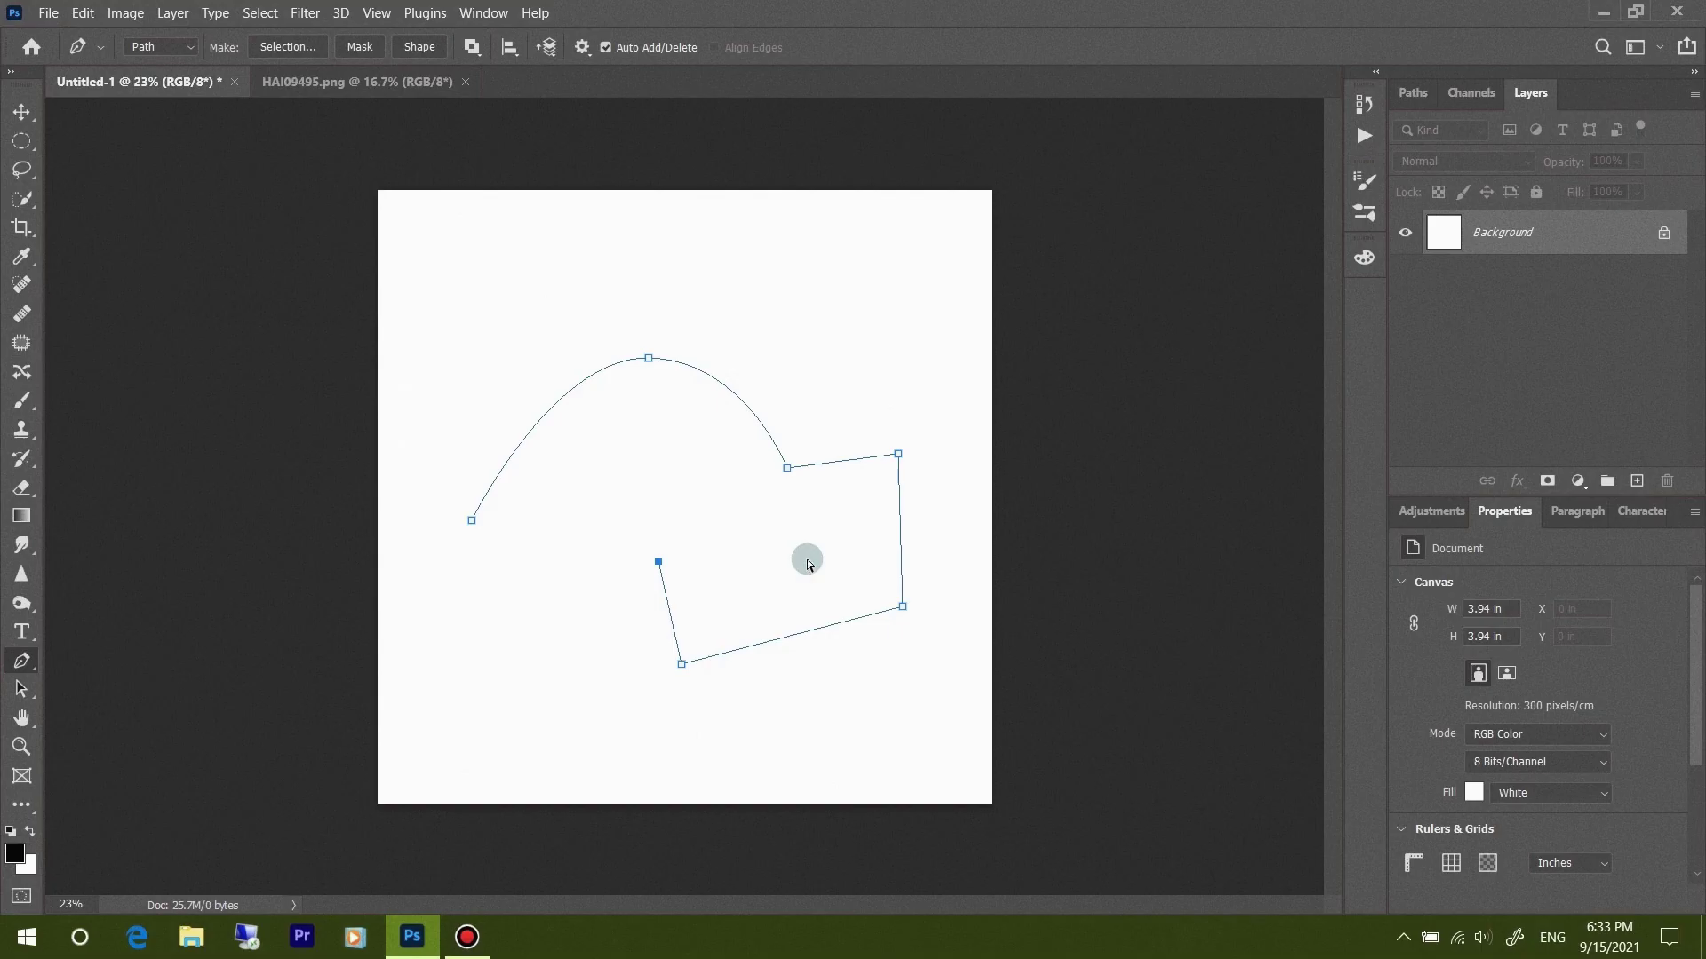
key(ctrl+z)
key(ctrl+z)
key(ctrl+z)
key(ctrl+z)
key(ctrl+z)
key(ctrl+z)
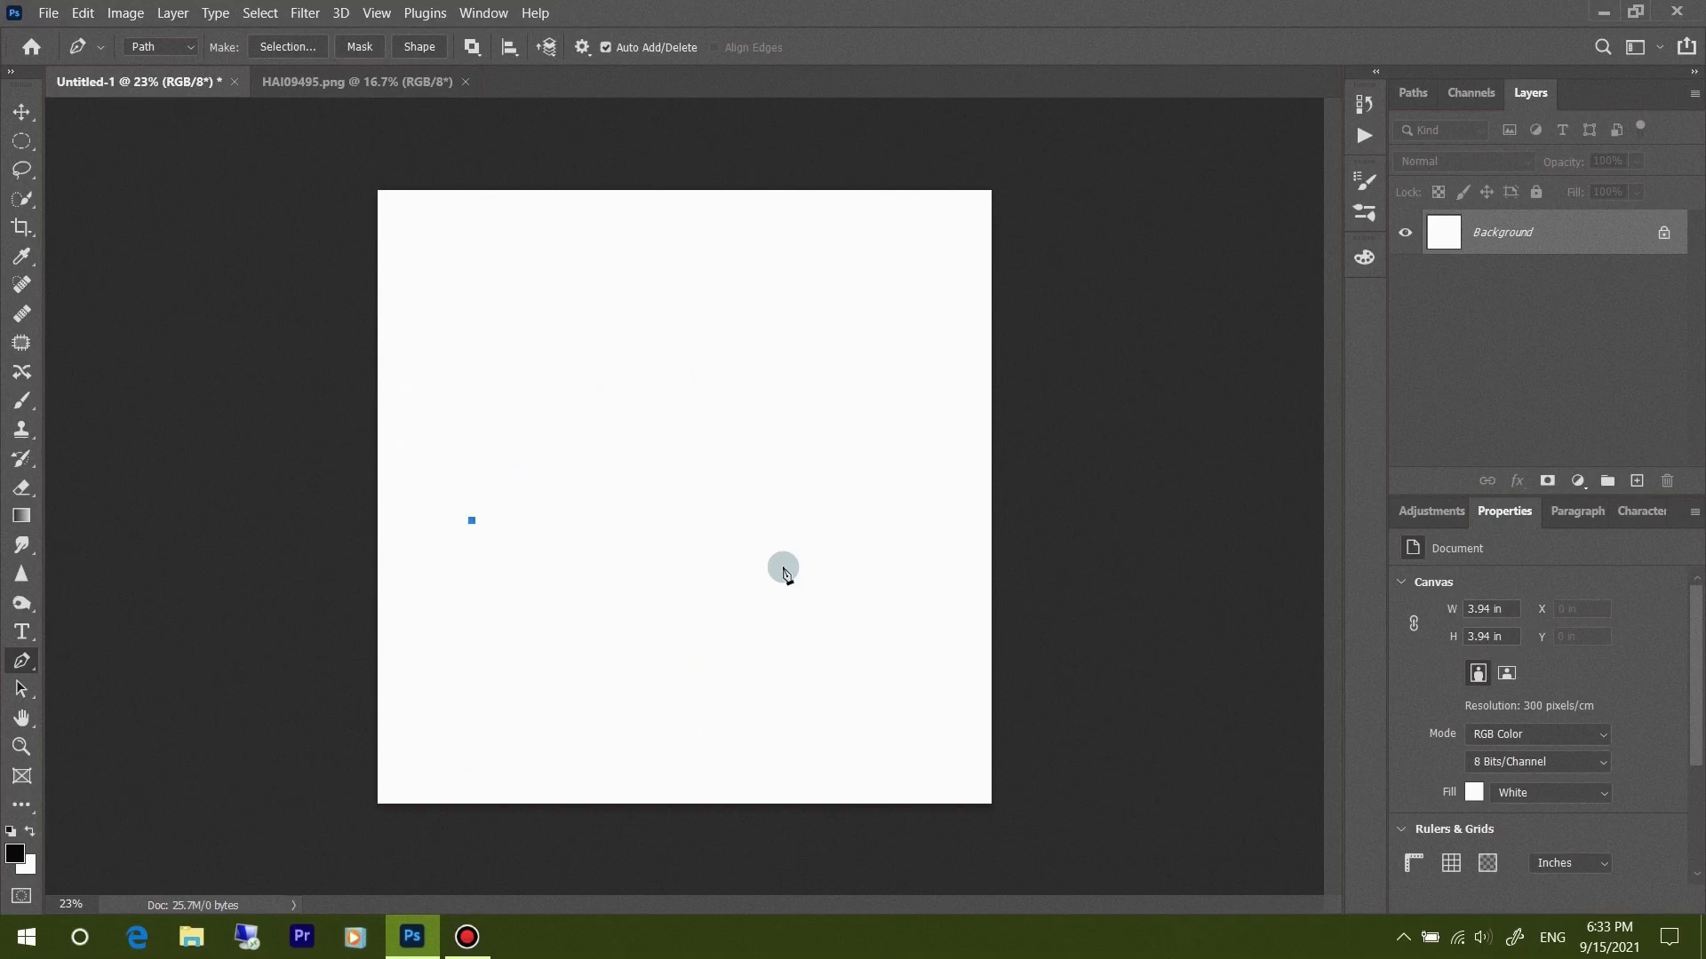
Add five more corner anchors, then undo back to the first anchor
click(669, 600)
click(764, 484)
click(856, 350)
click(672, 319)
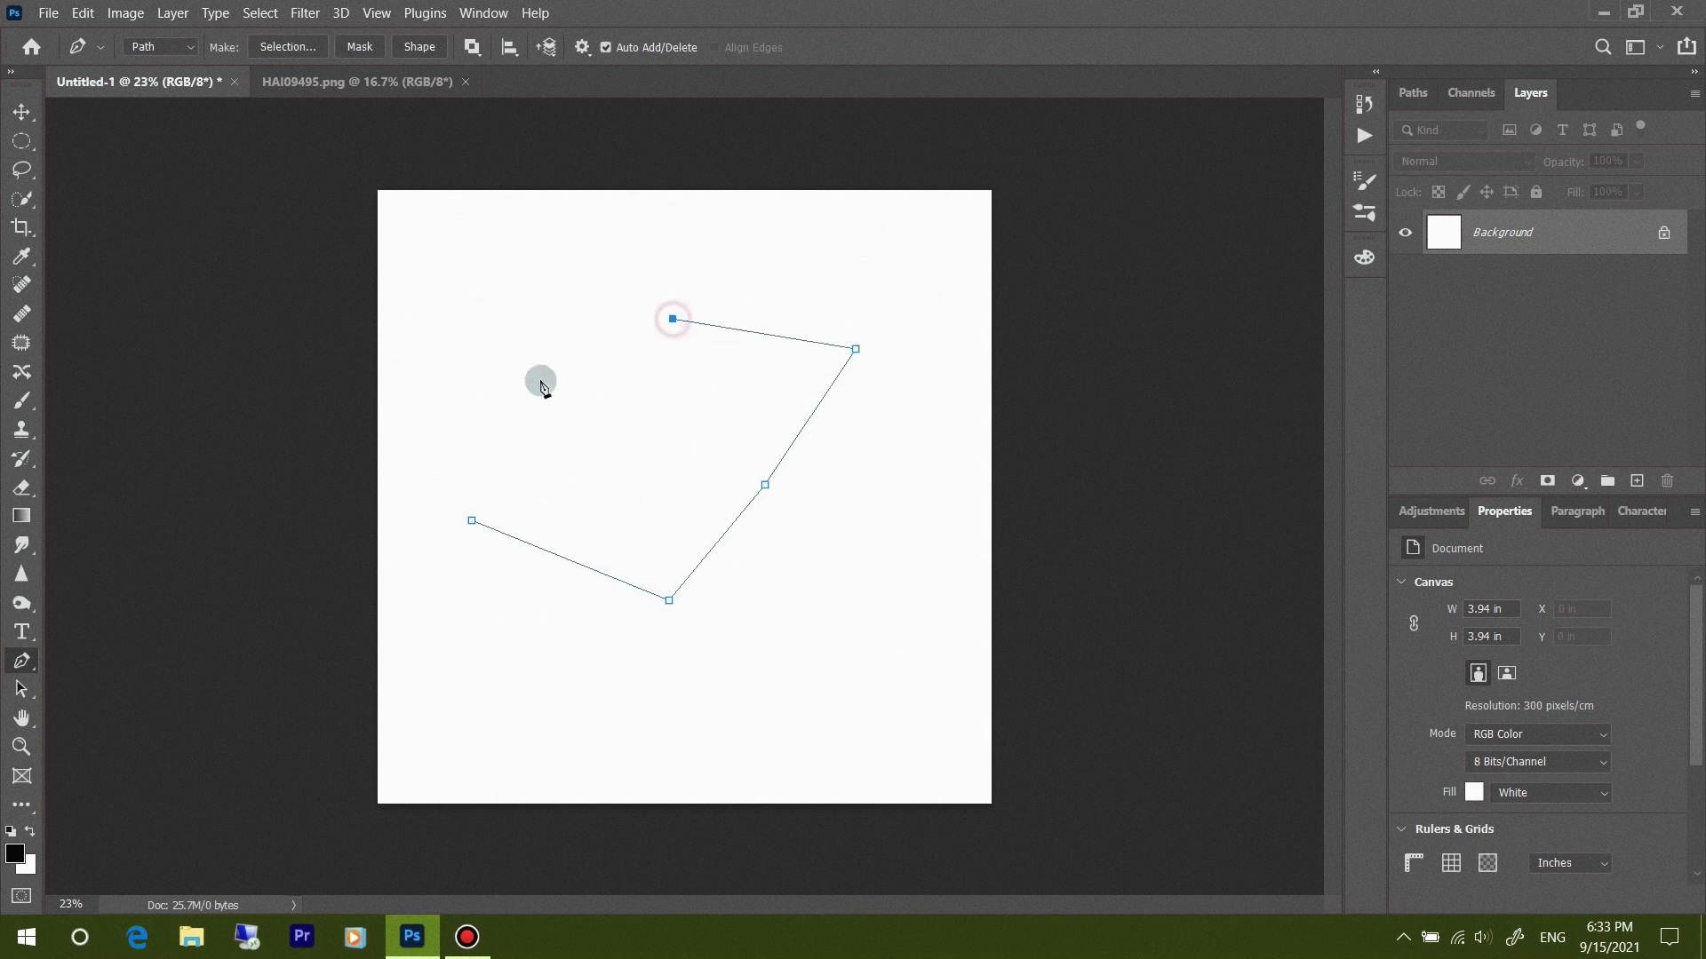
click(538, 382)
key(ctrl+z)
key(ctrl+z)
key(ctrl+z)
key(ctrl+z)
key(ctrl+z)
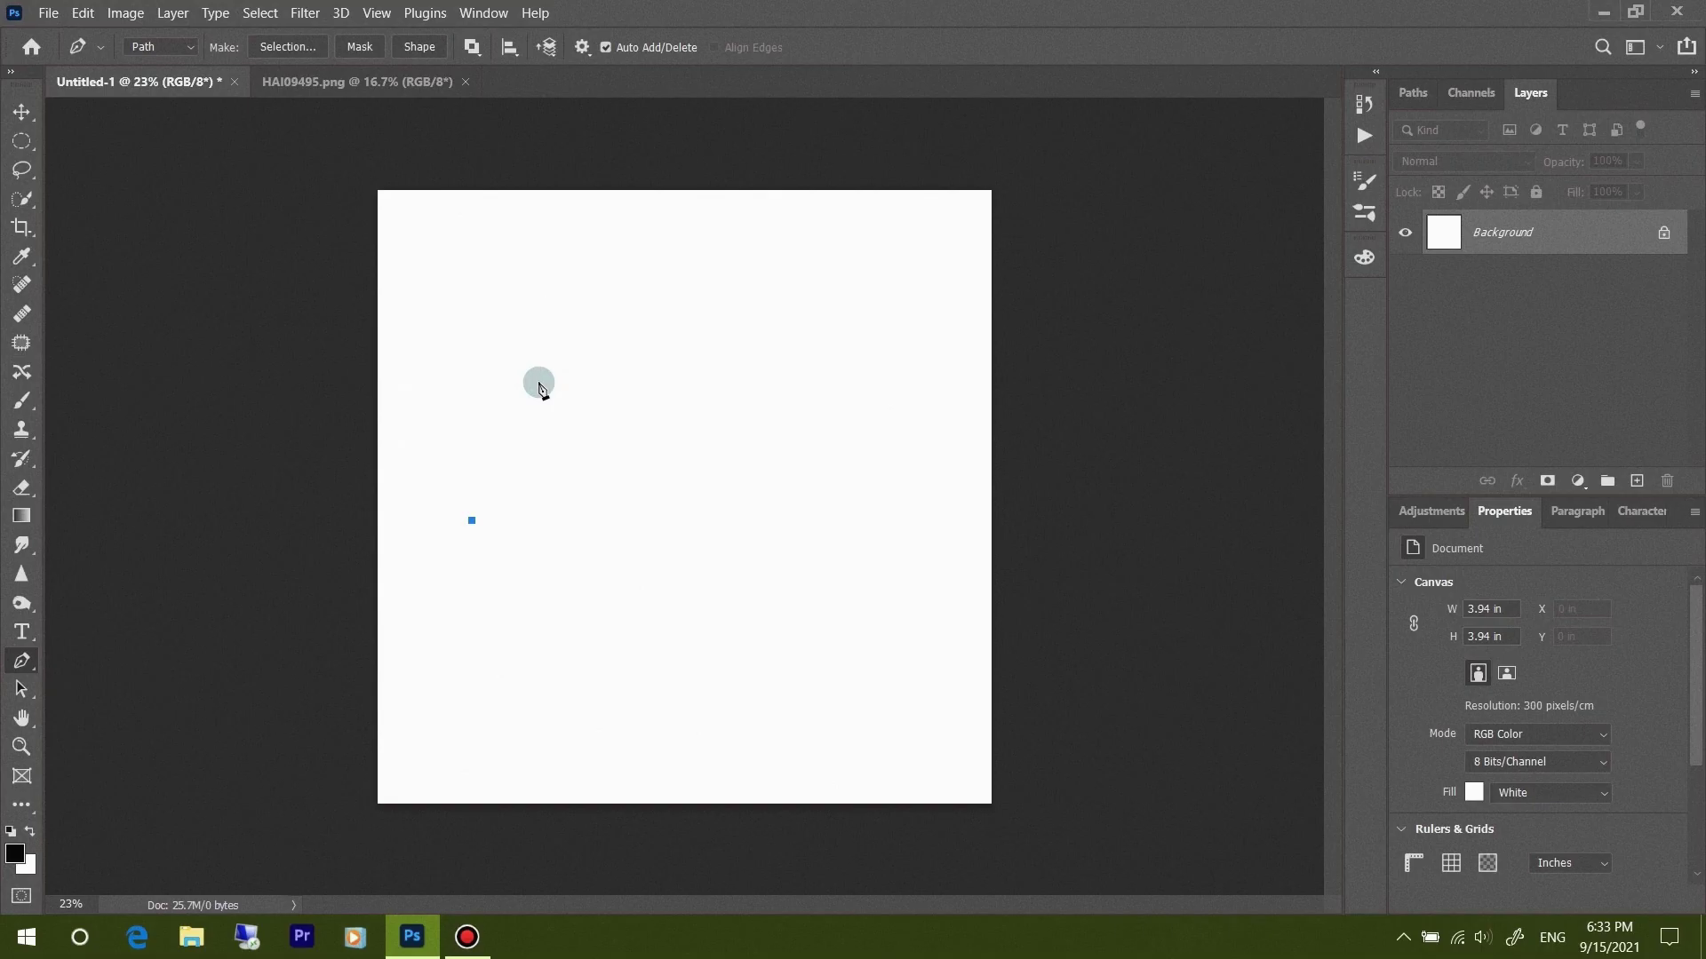
Discard the leftover anchor and draw a new six-point open straight-line path
key(ctrl+z)
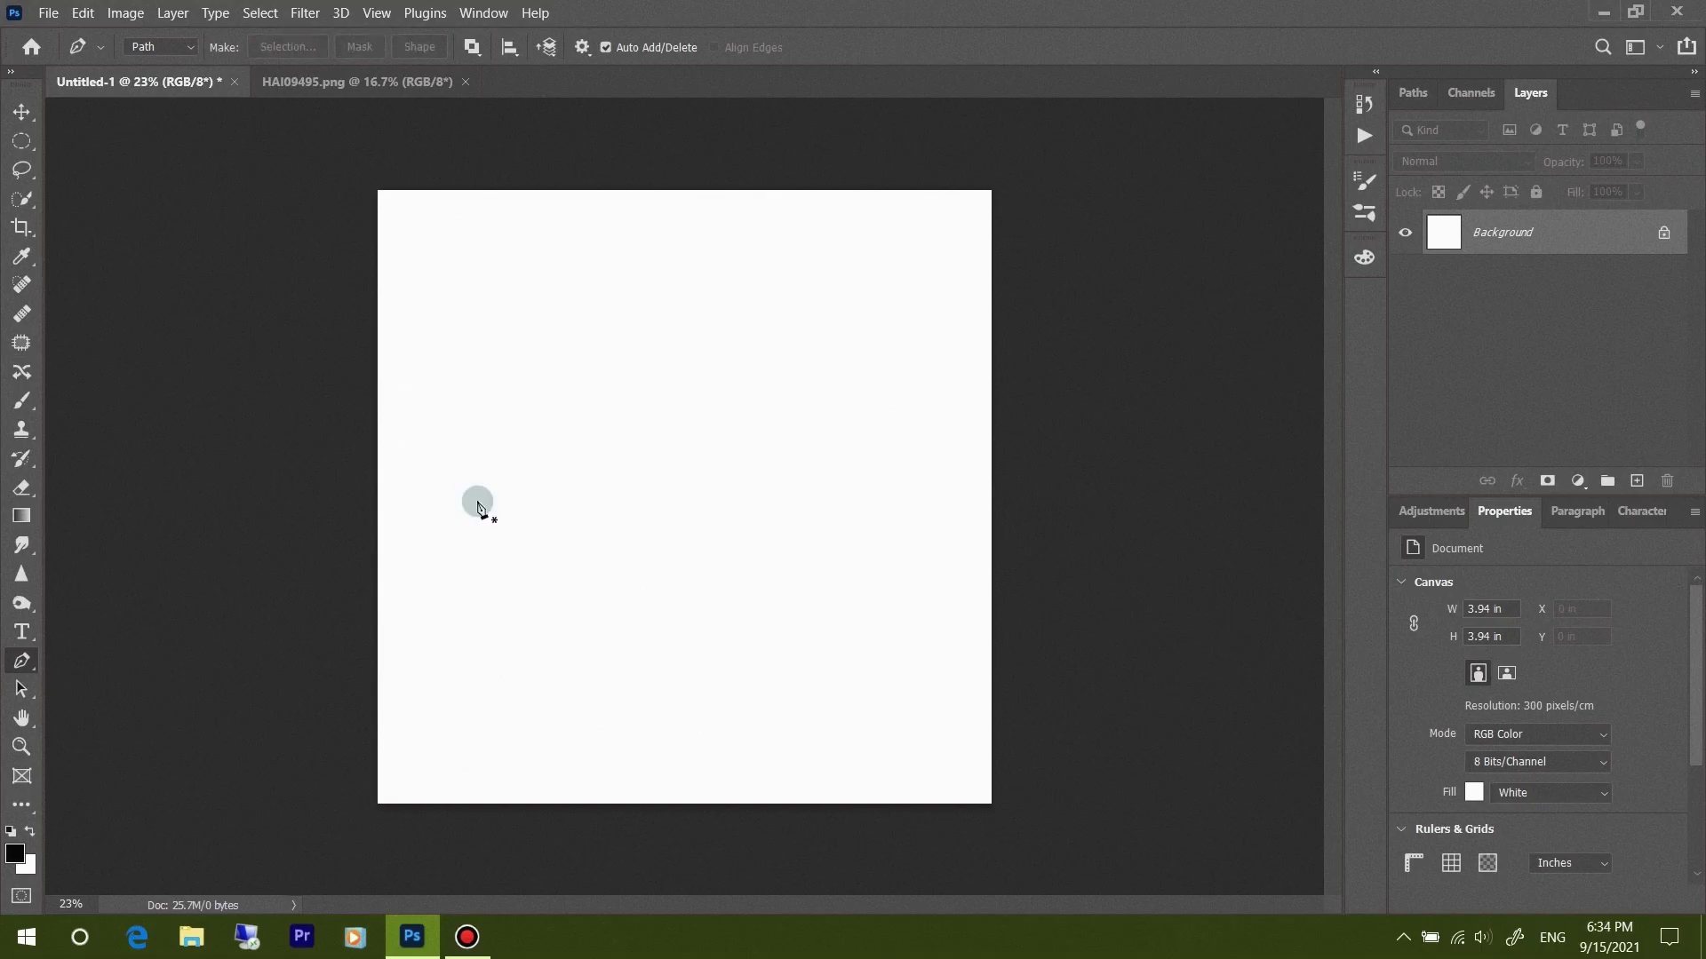
click(477, 501)
click(687, 330)
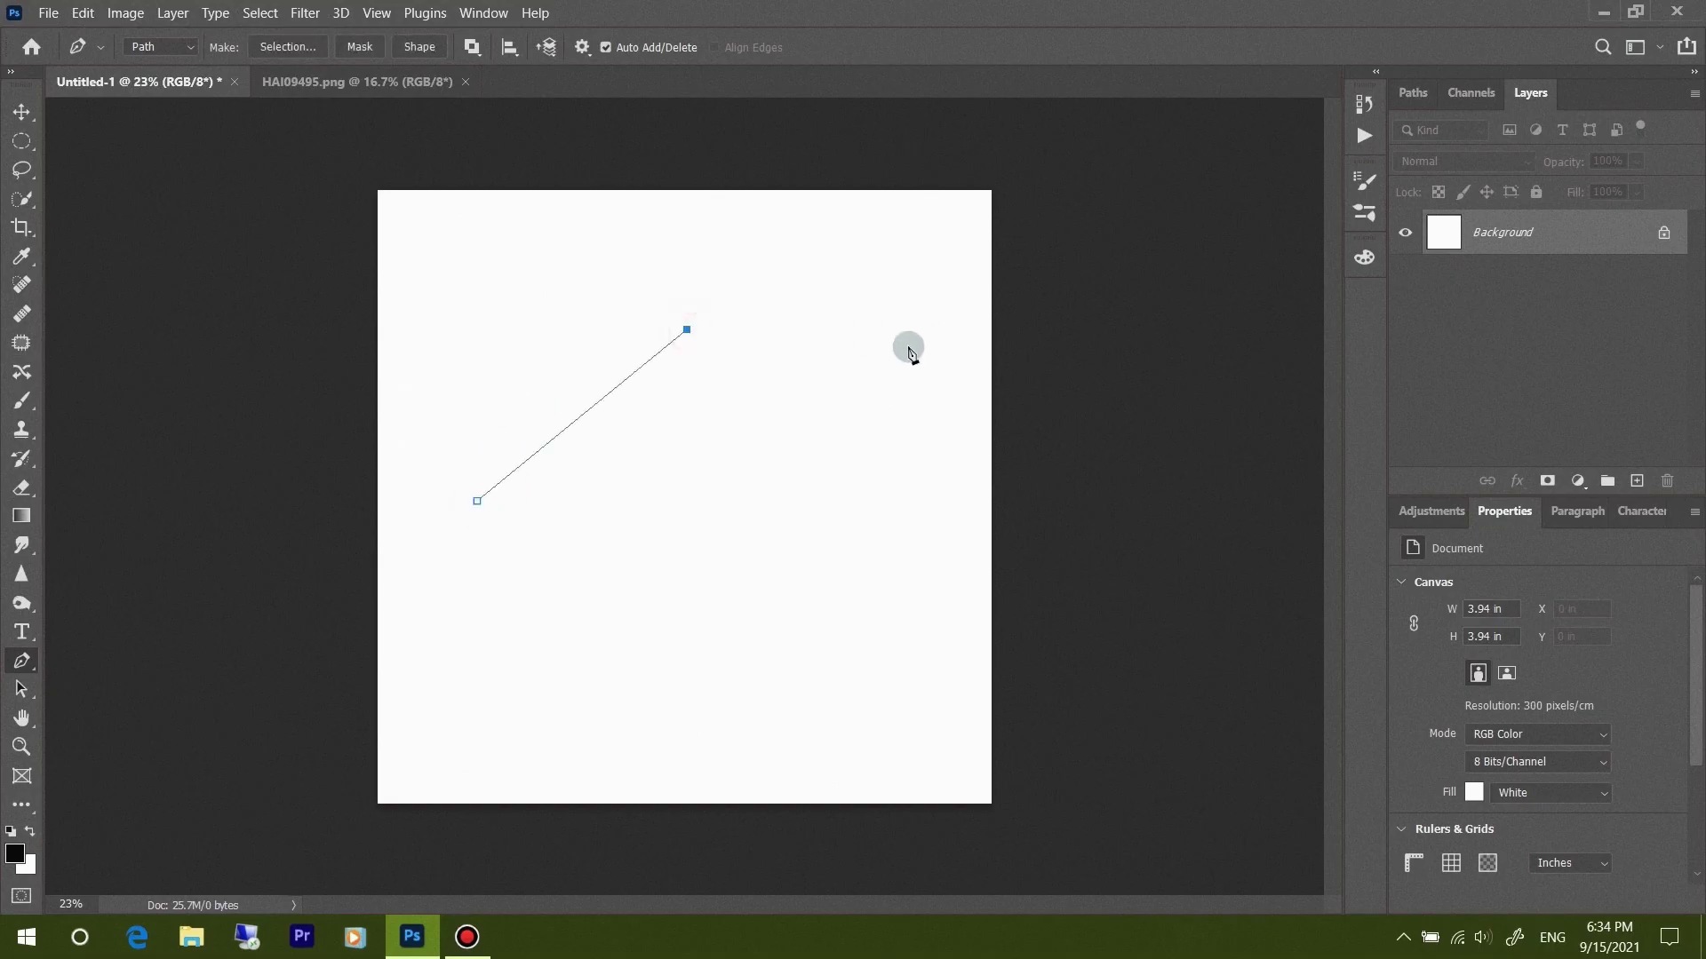
click(904, 352)
click(917, 560)
click(790, 614)
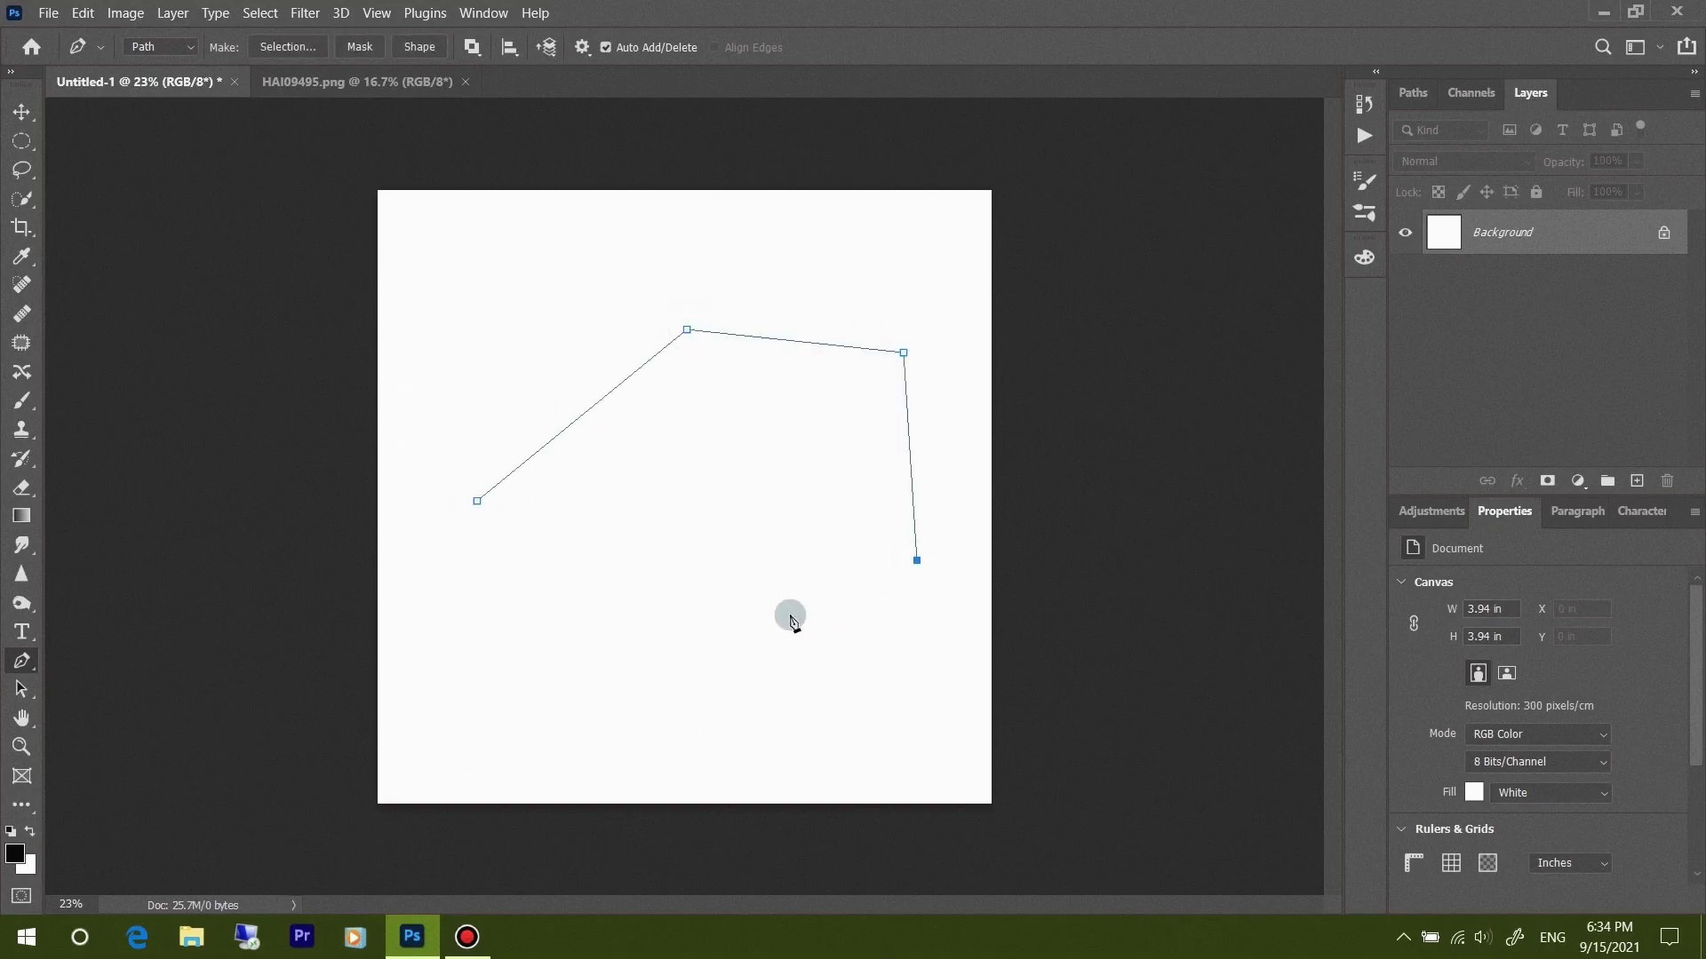
click(720, 559)
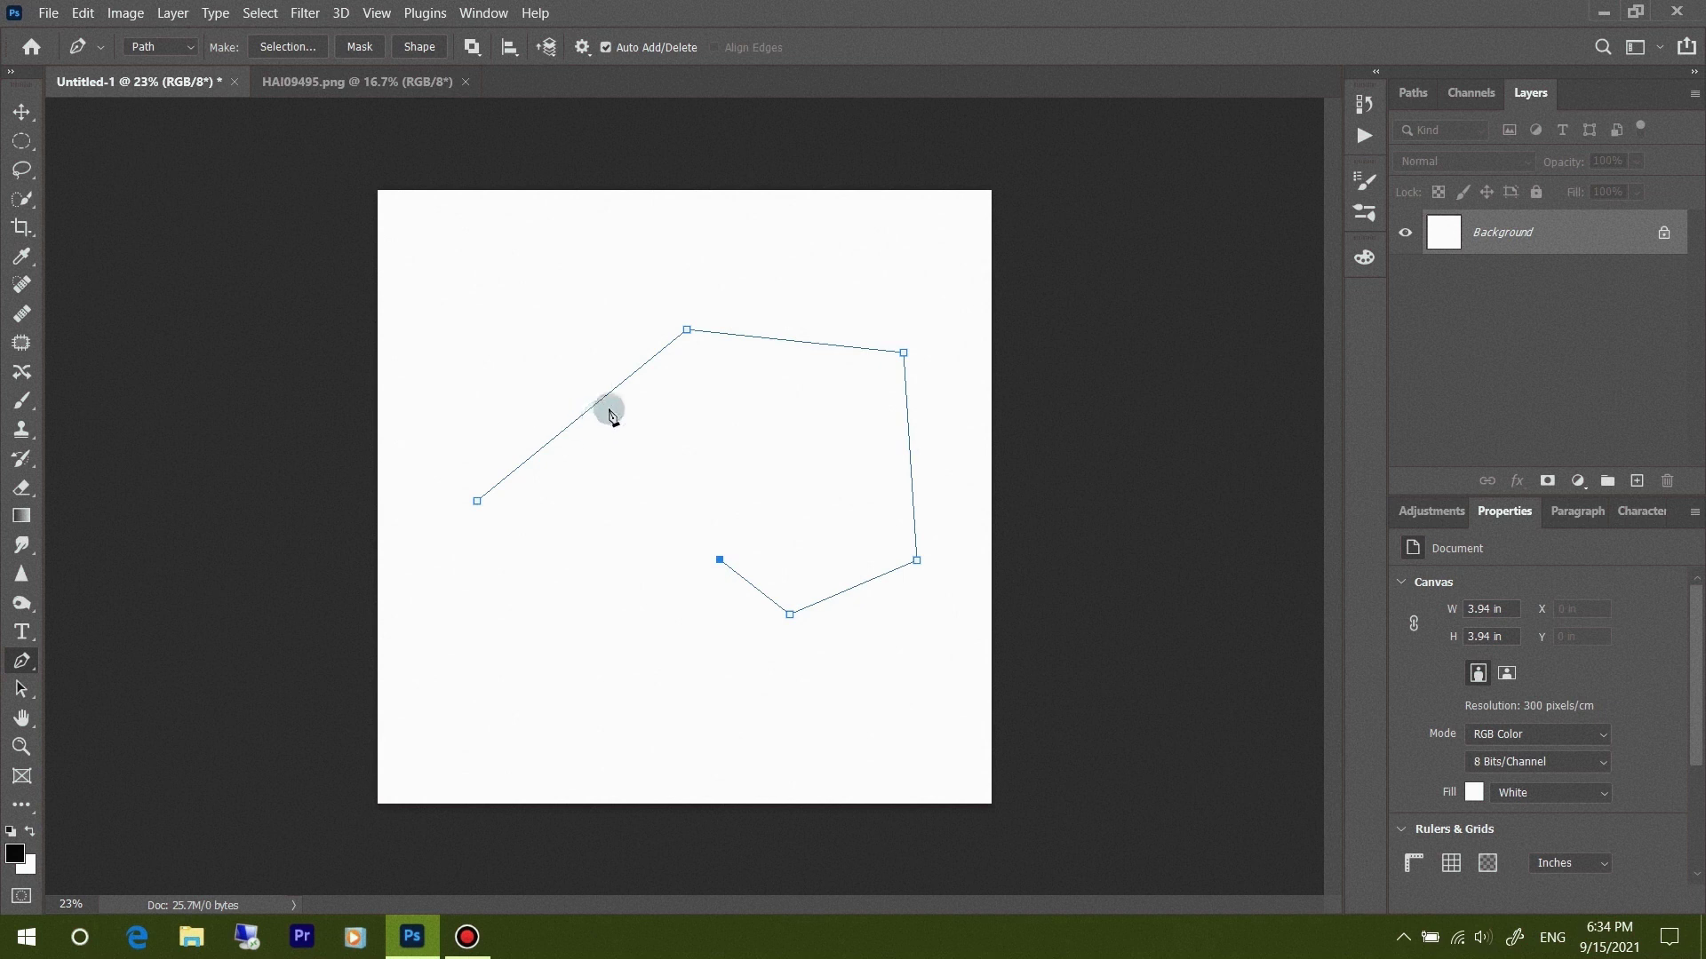
Add an anchor on the first segment and drag it to bend the segment into a smooth curve
click(580, 416)
click(580, 417)
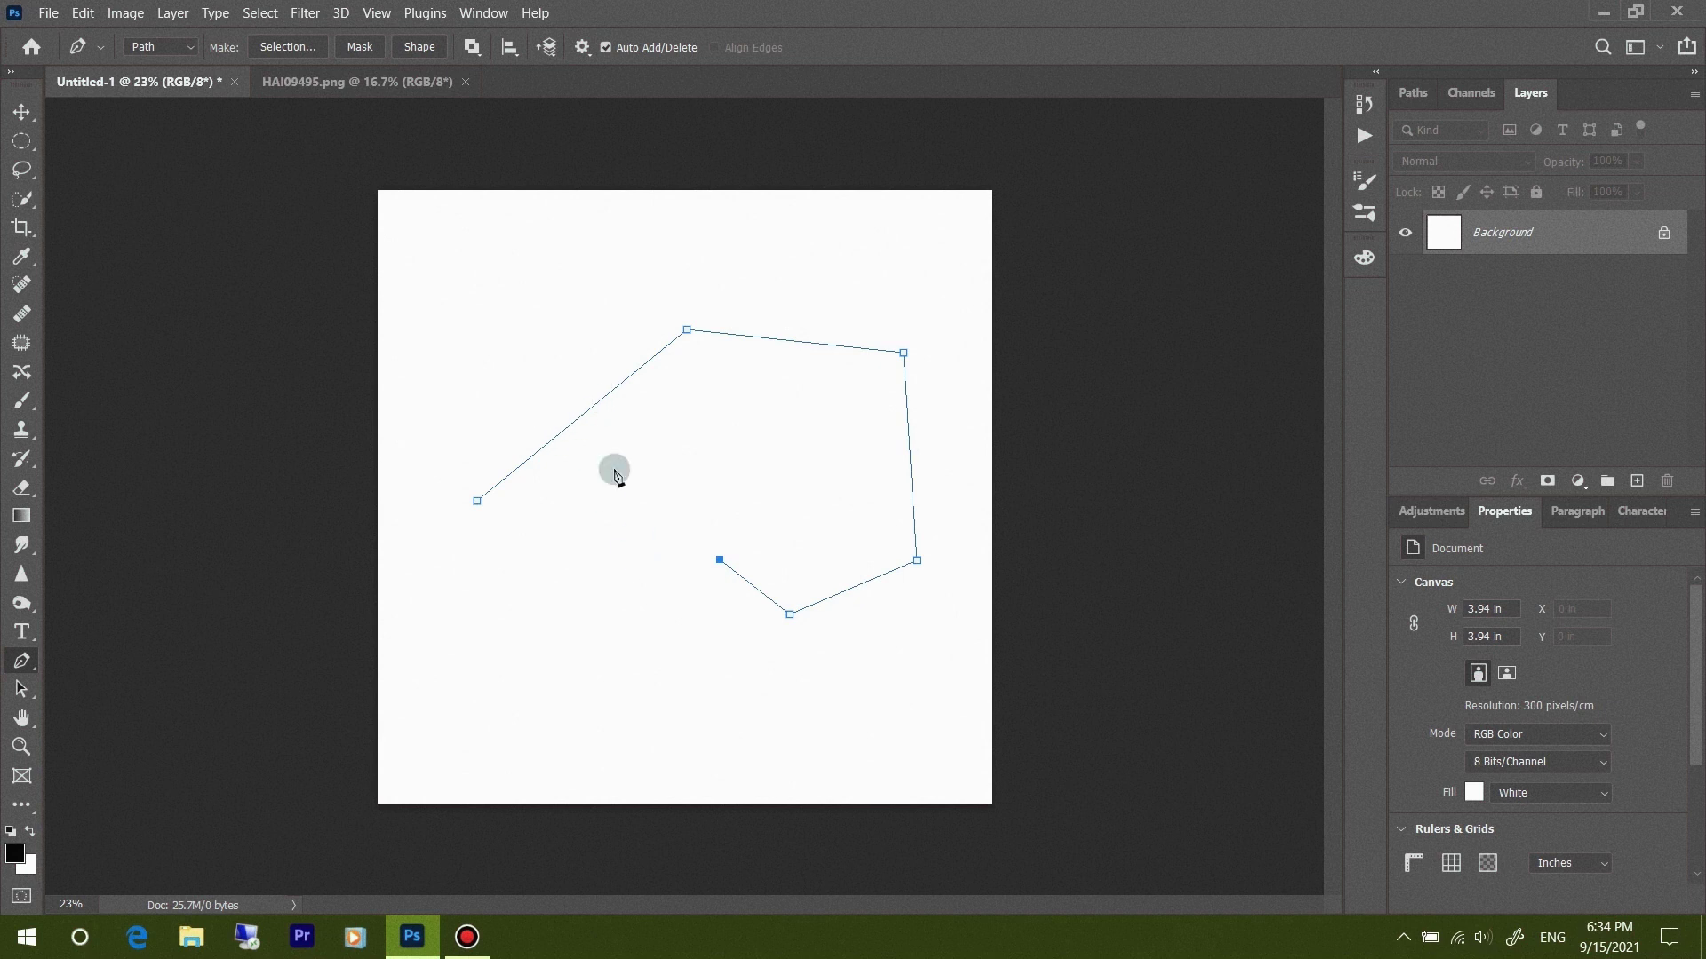
click(584, 414)
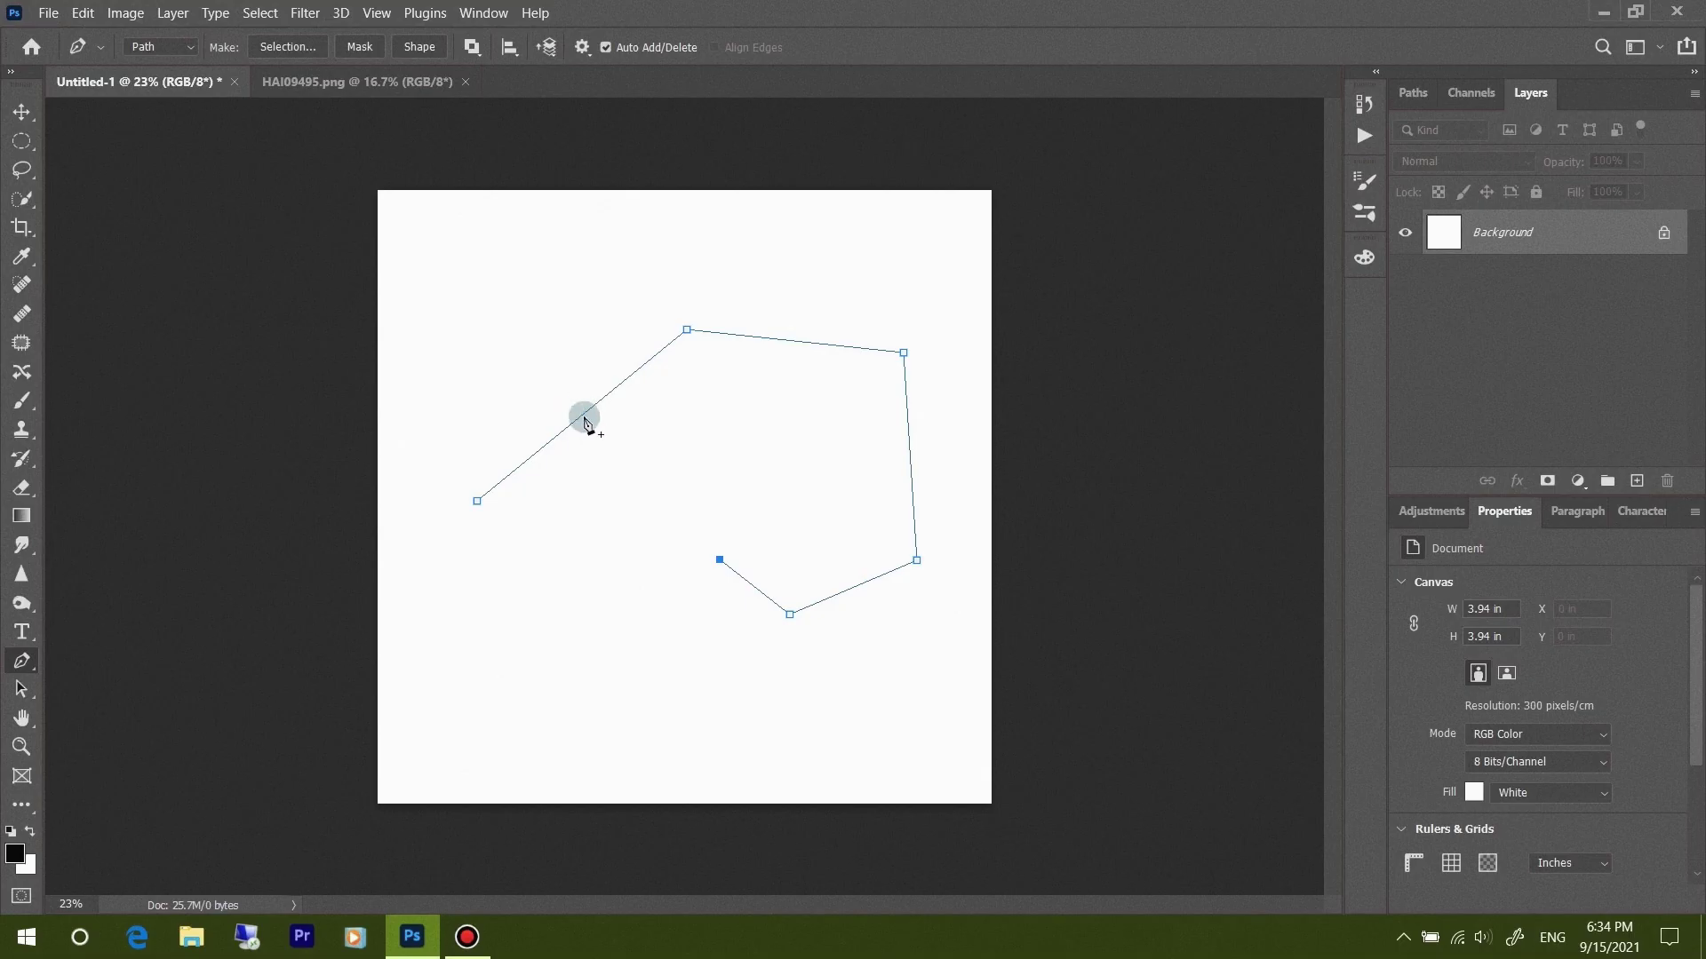
click(582, 417)
drag(586, 425, 585, 423)
click(585, 422)
drag(636, 372, 666, 397)
key(ctrl+z)
click(601, 401)
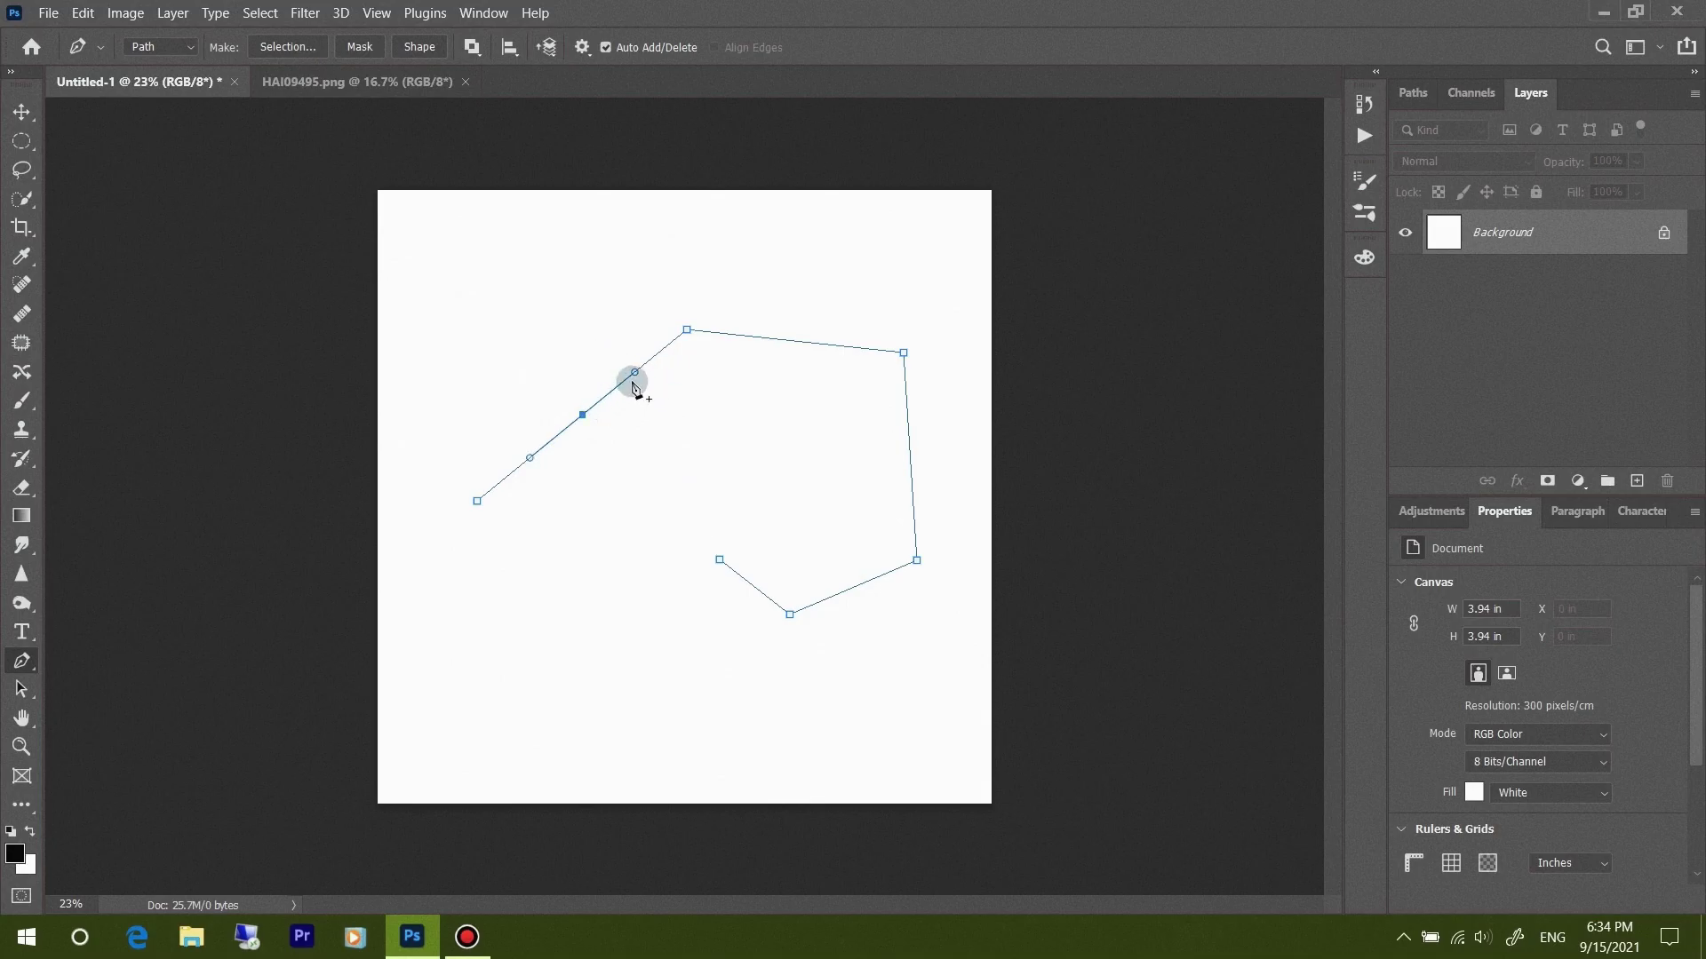
mouse_move(601, 402)
mouse_down()
mouse_move(667, 471)
mouse_move(491, 309)
mouse_up()
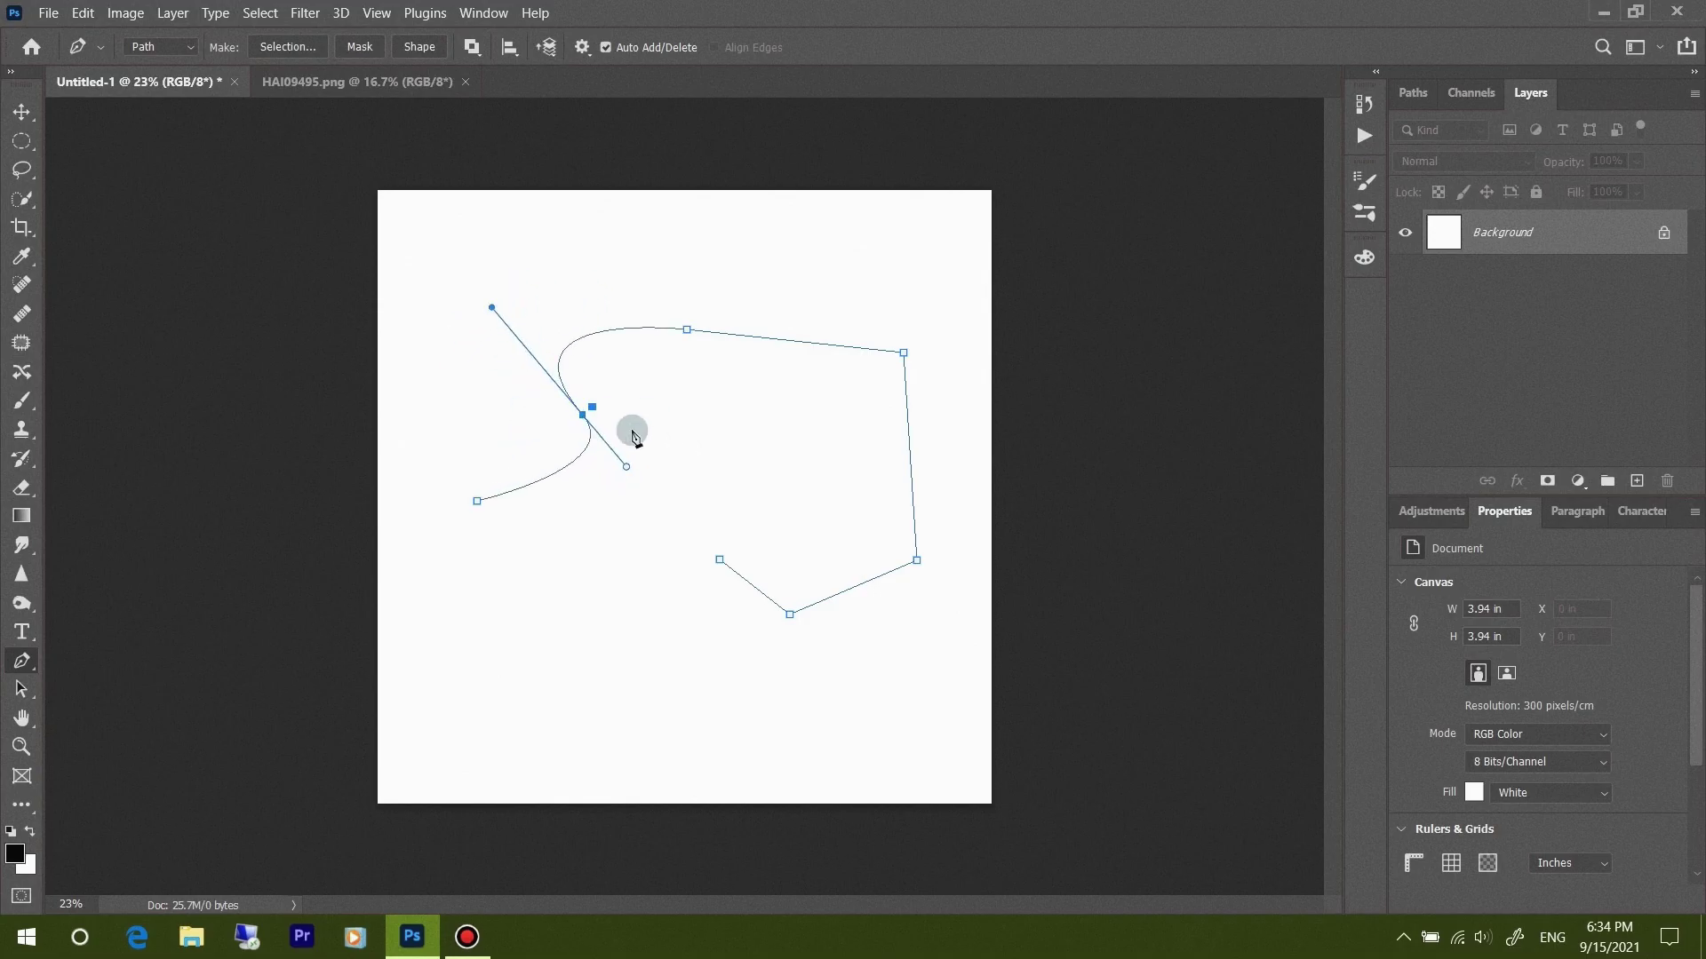
Delete the top-right and bottom-right corner anchors of the path
ctrl+click(686, 330)
ctrl+click(876, 351)
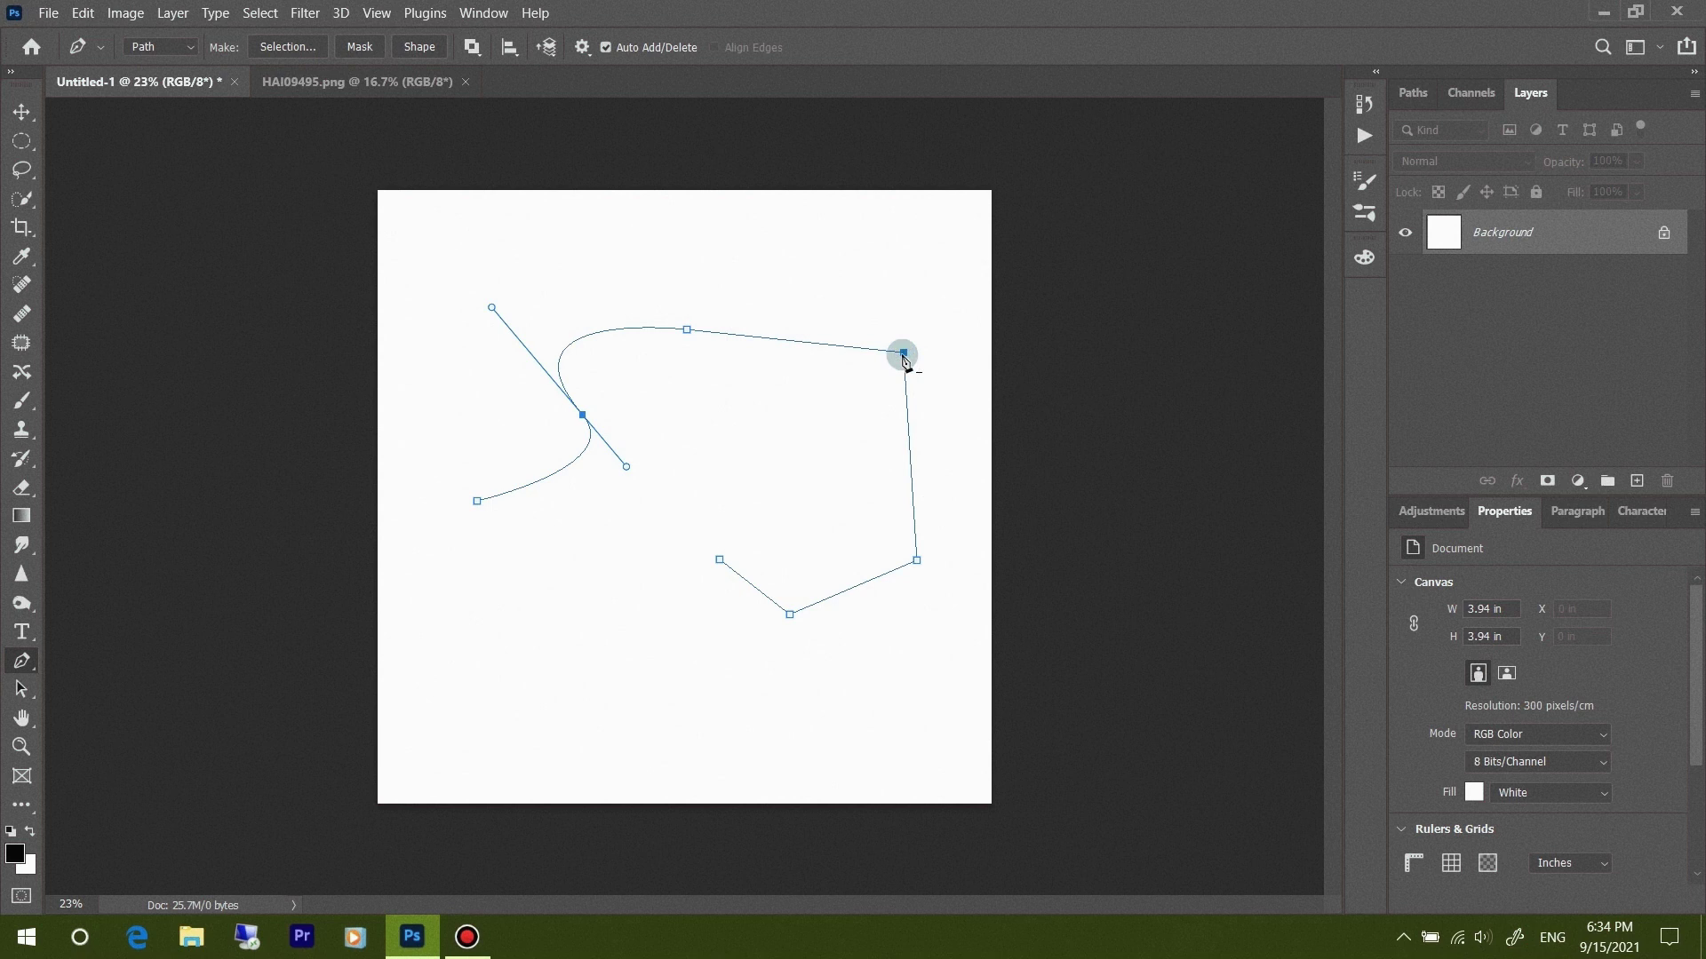
click(904, 354)
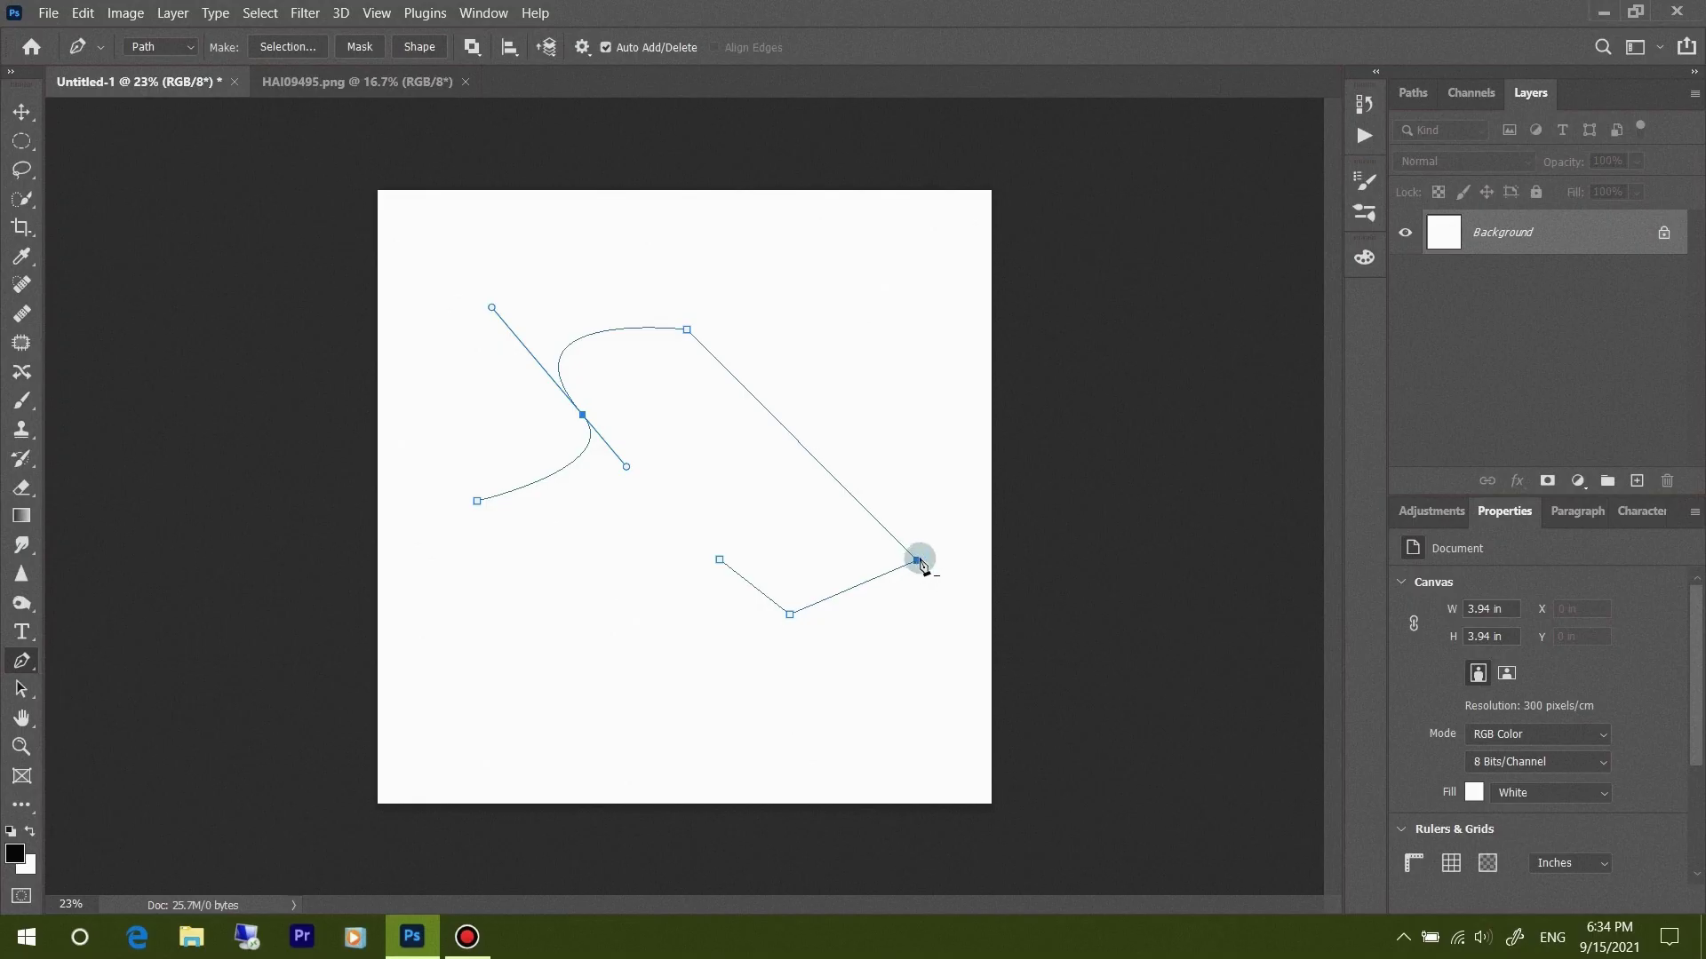
click(918, 560)
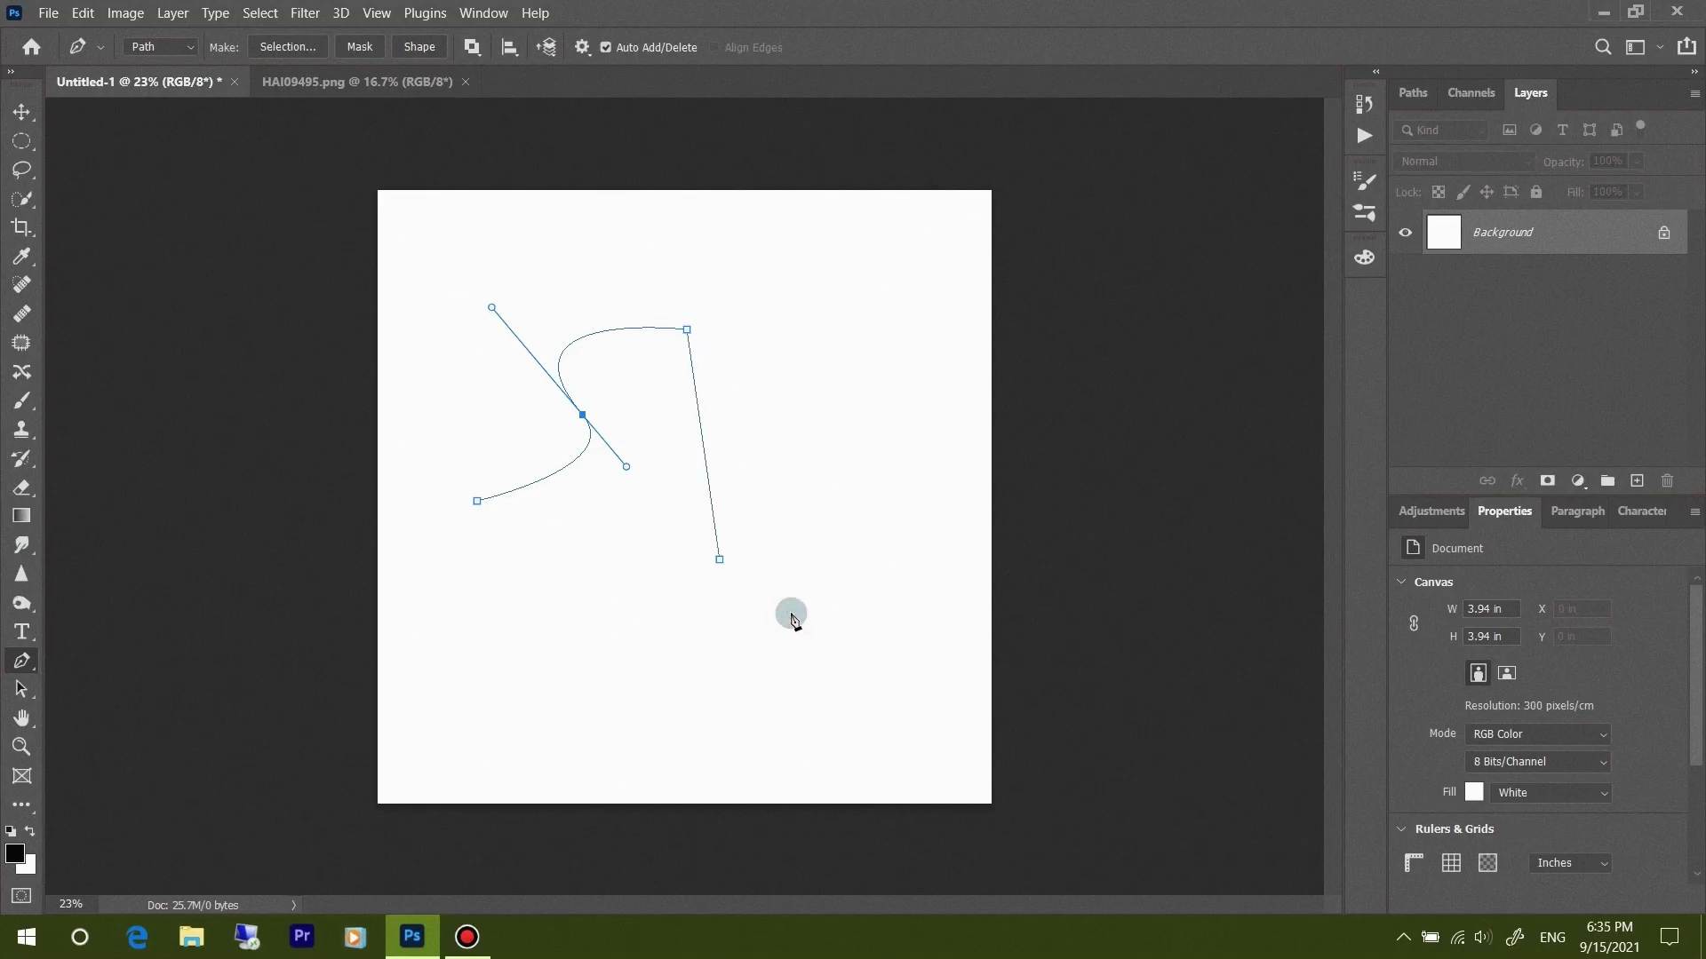
Clear the leftover path from the canvas
right_click(40, 658)
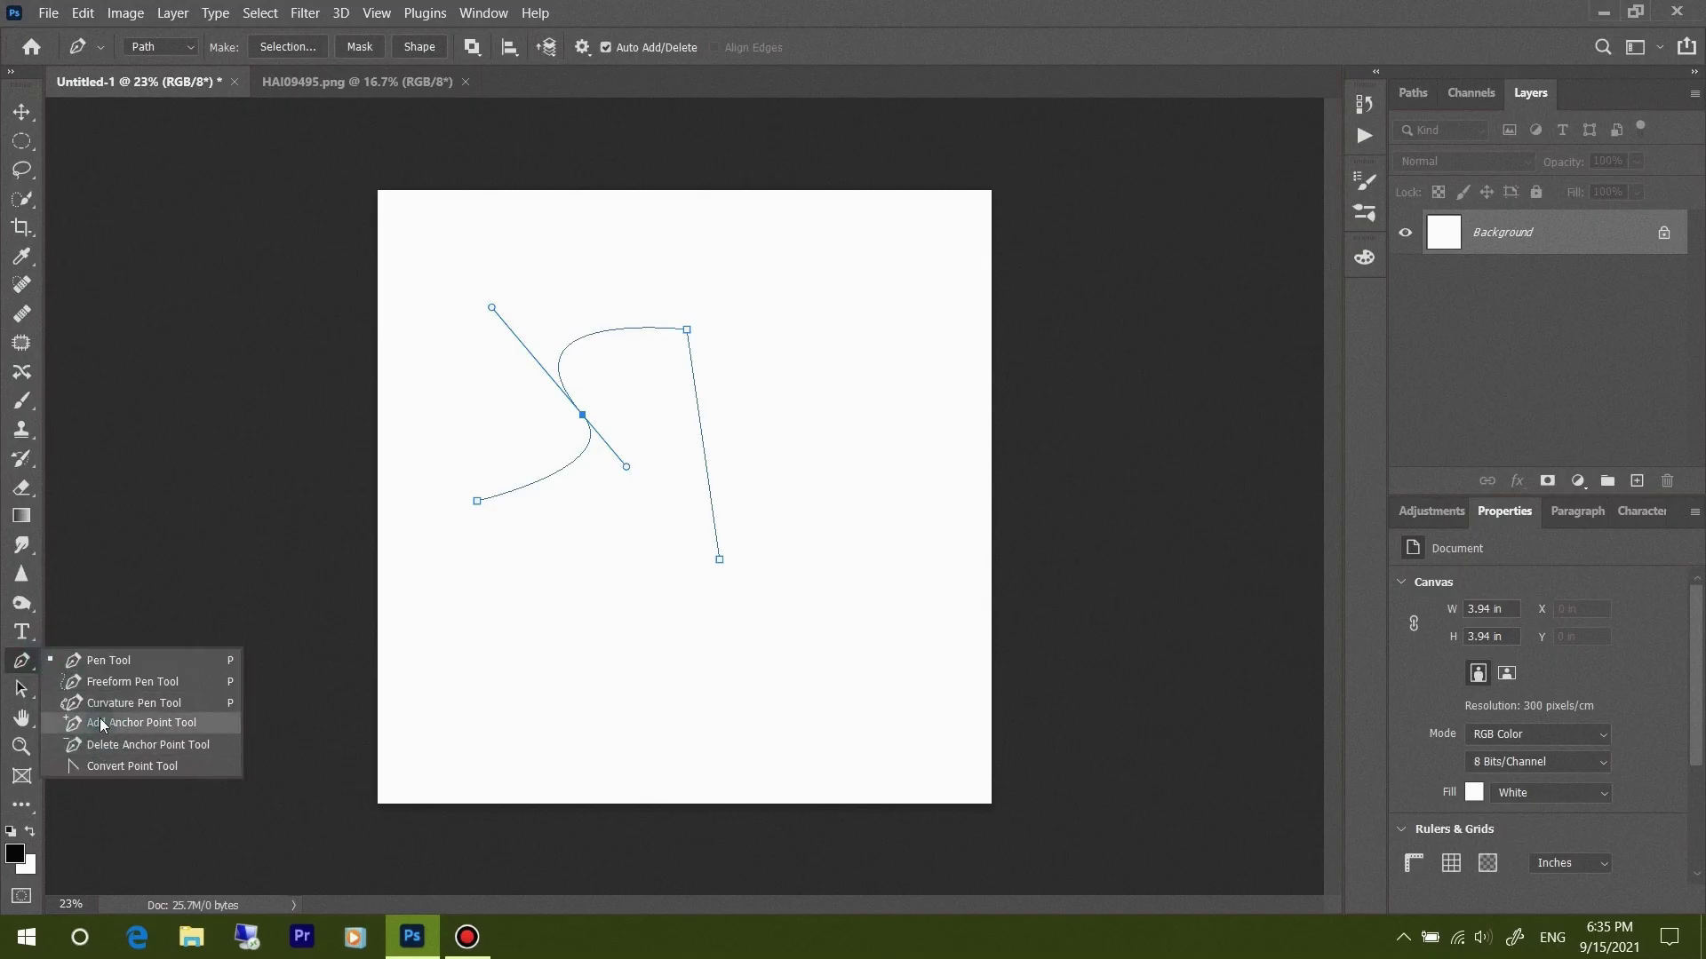
click(720, 391)
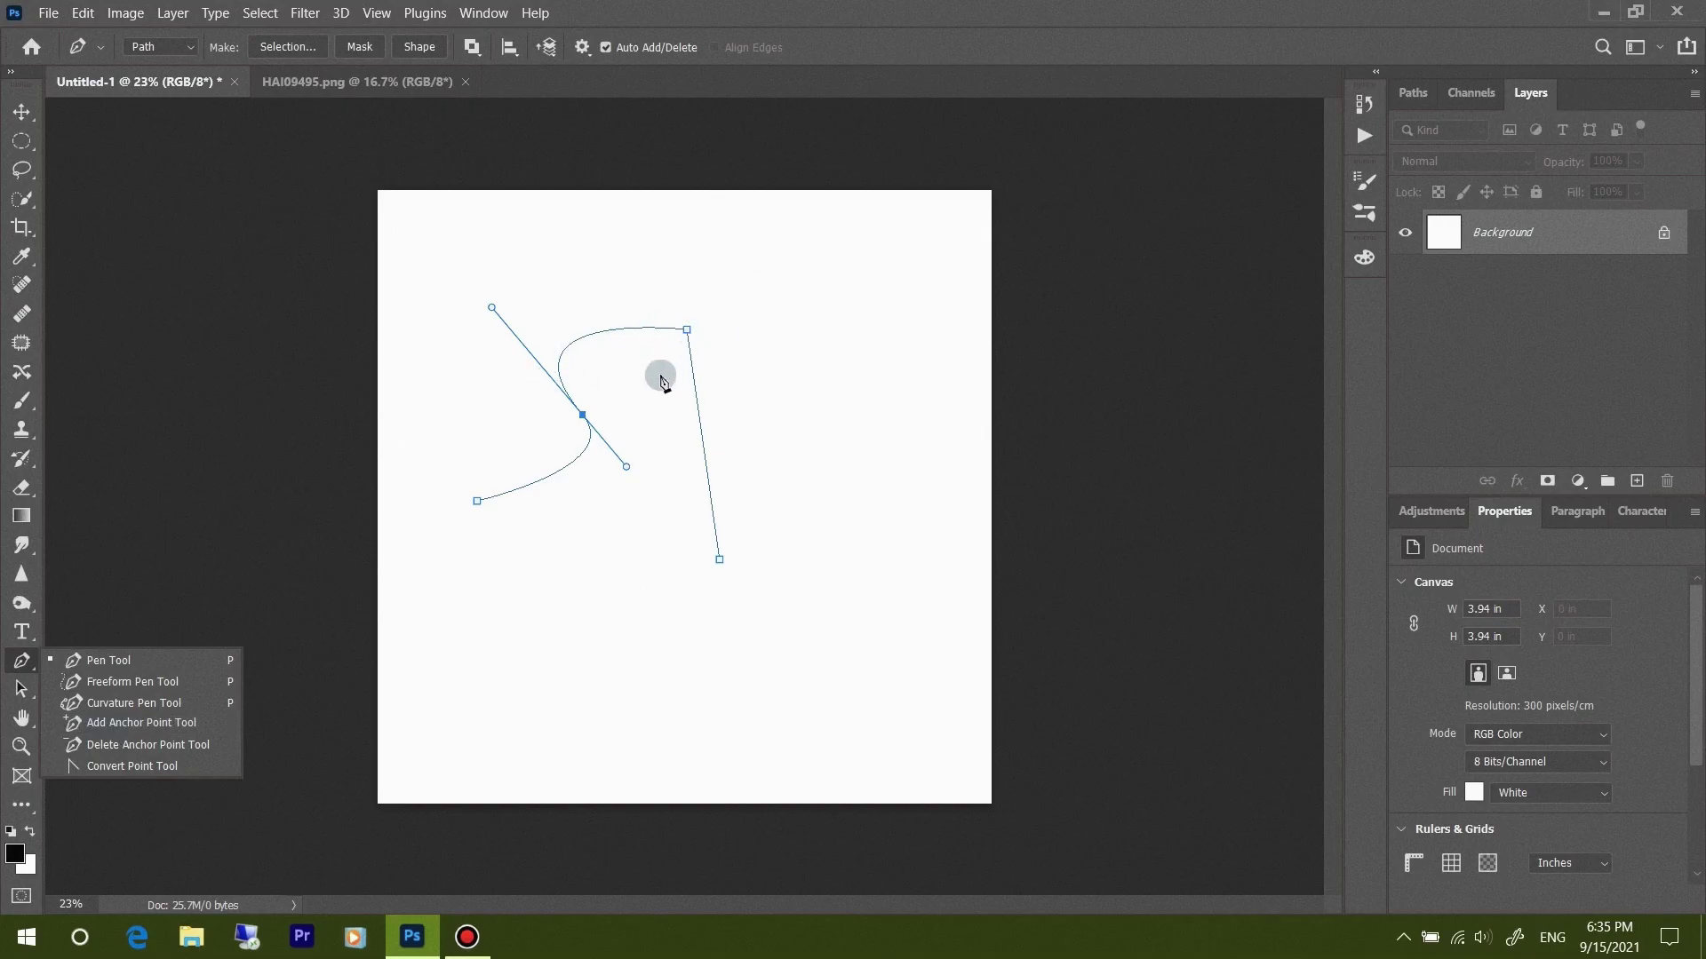
key(Escape)
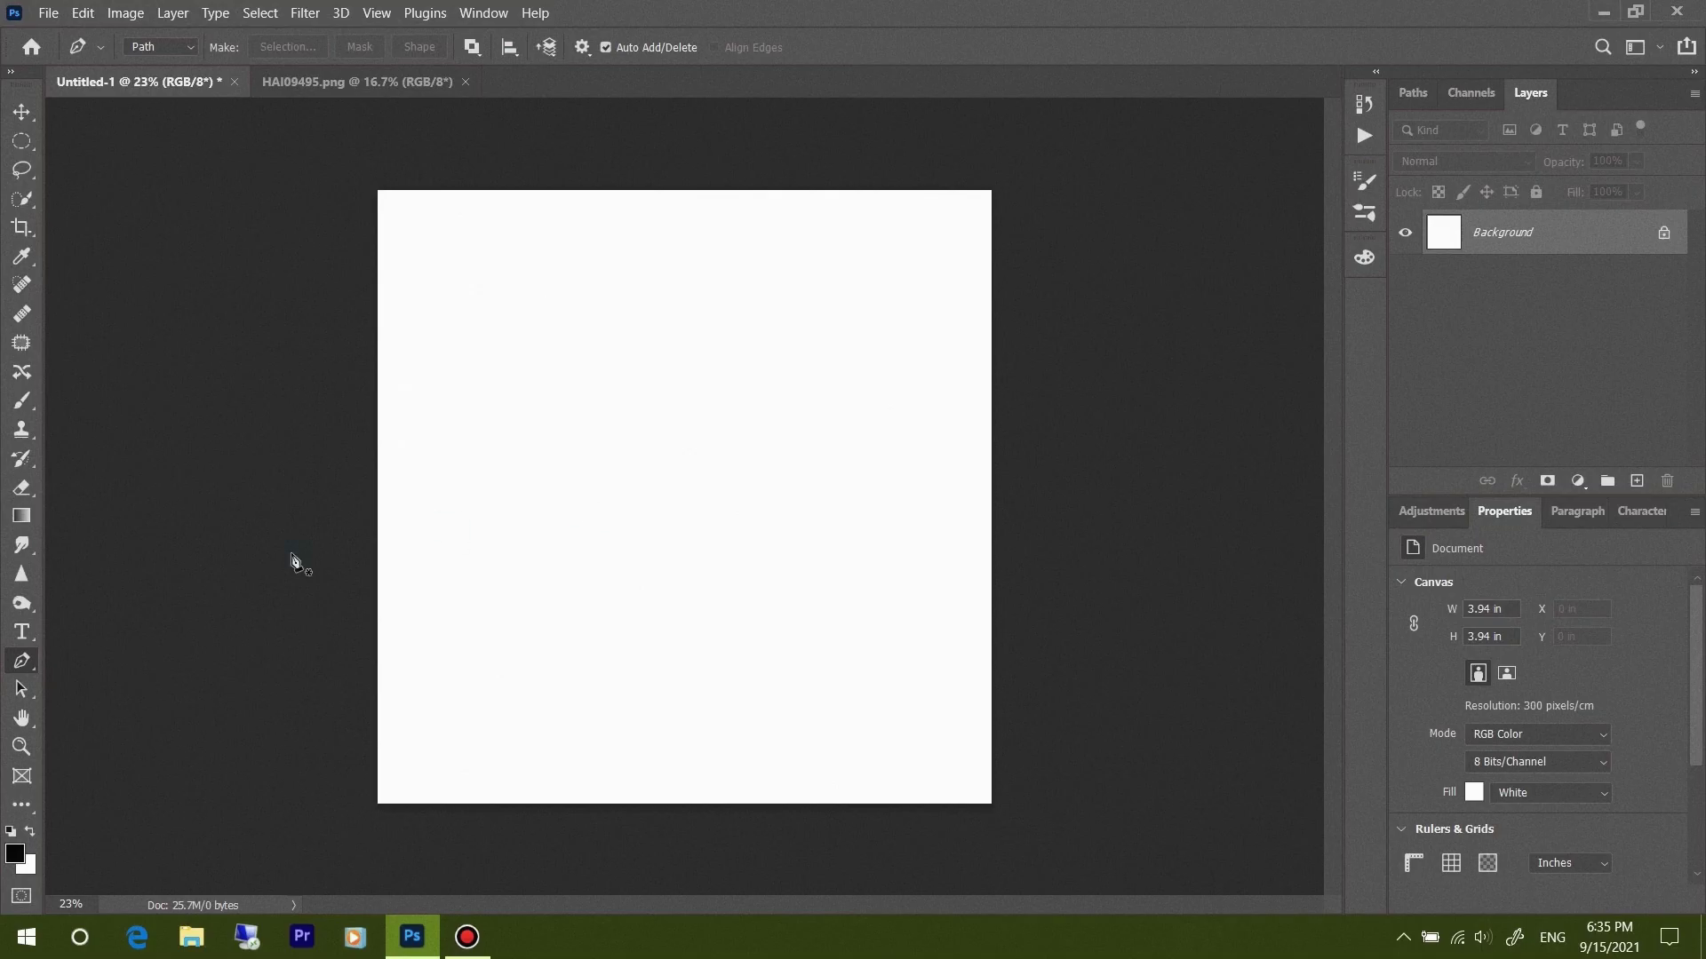
Switch to the Freeform Pen Tool, sketch an S-shaped freehand path, then delete it
right_click(20, 662)
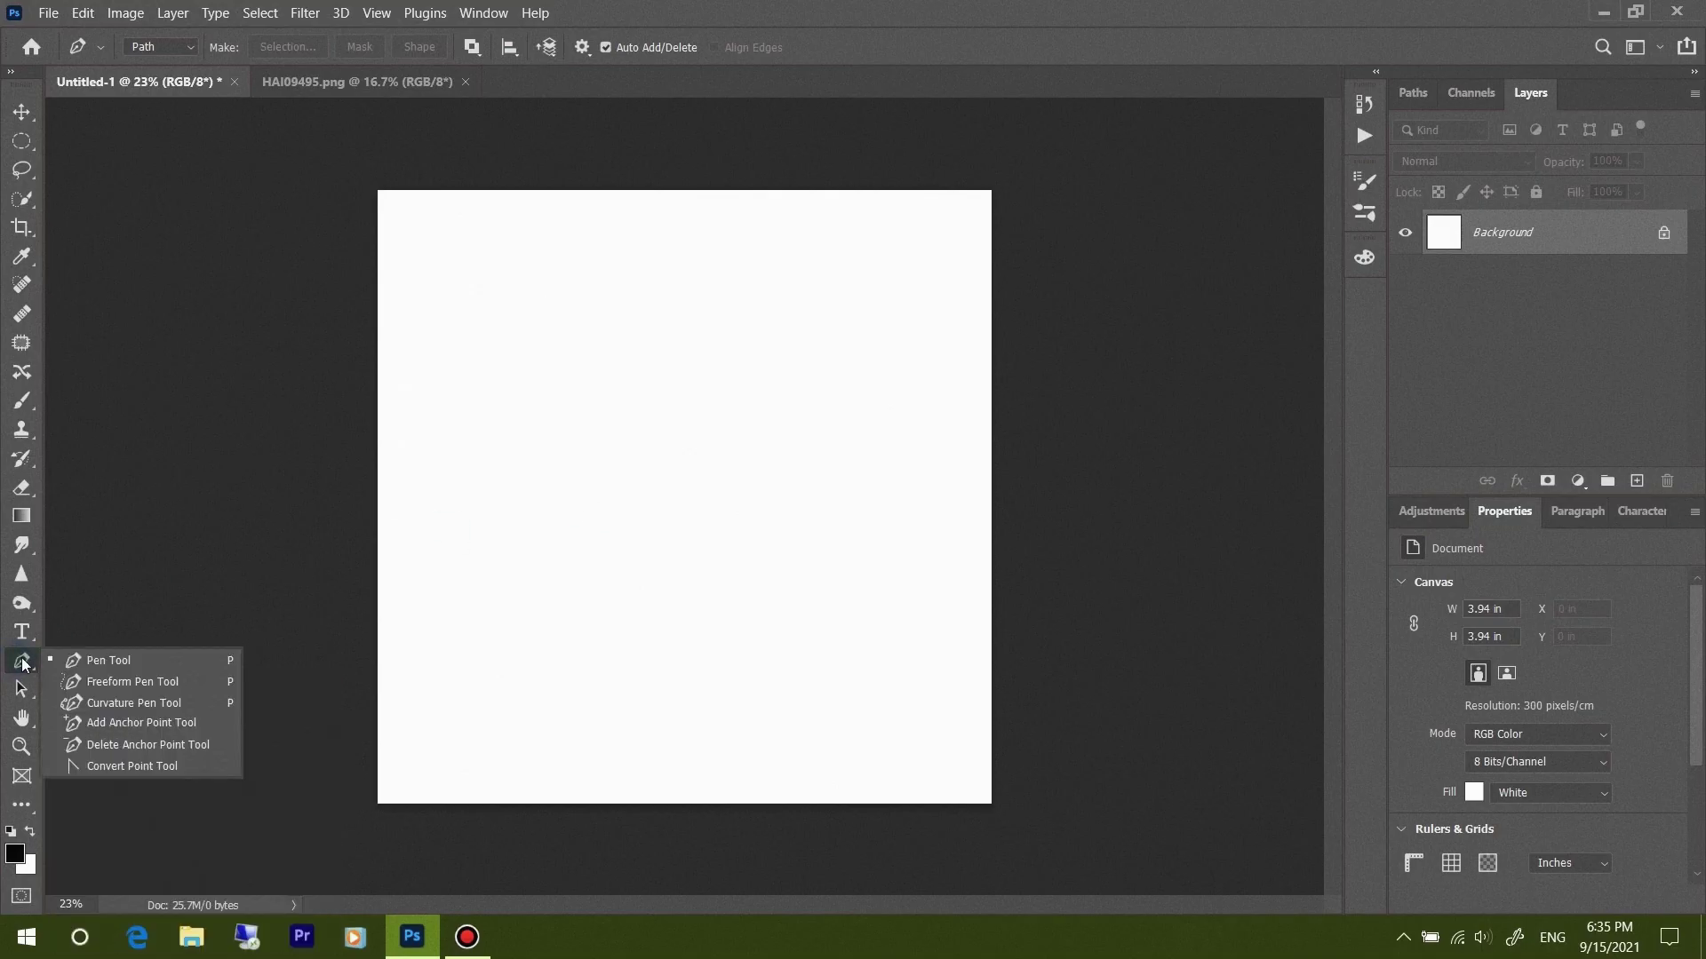
click(121, 684)
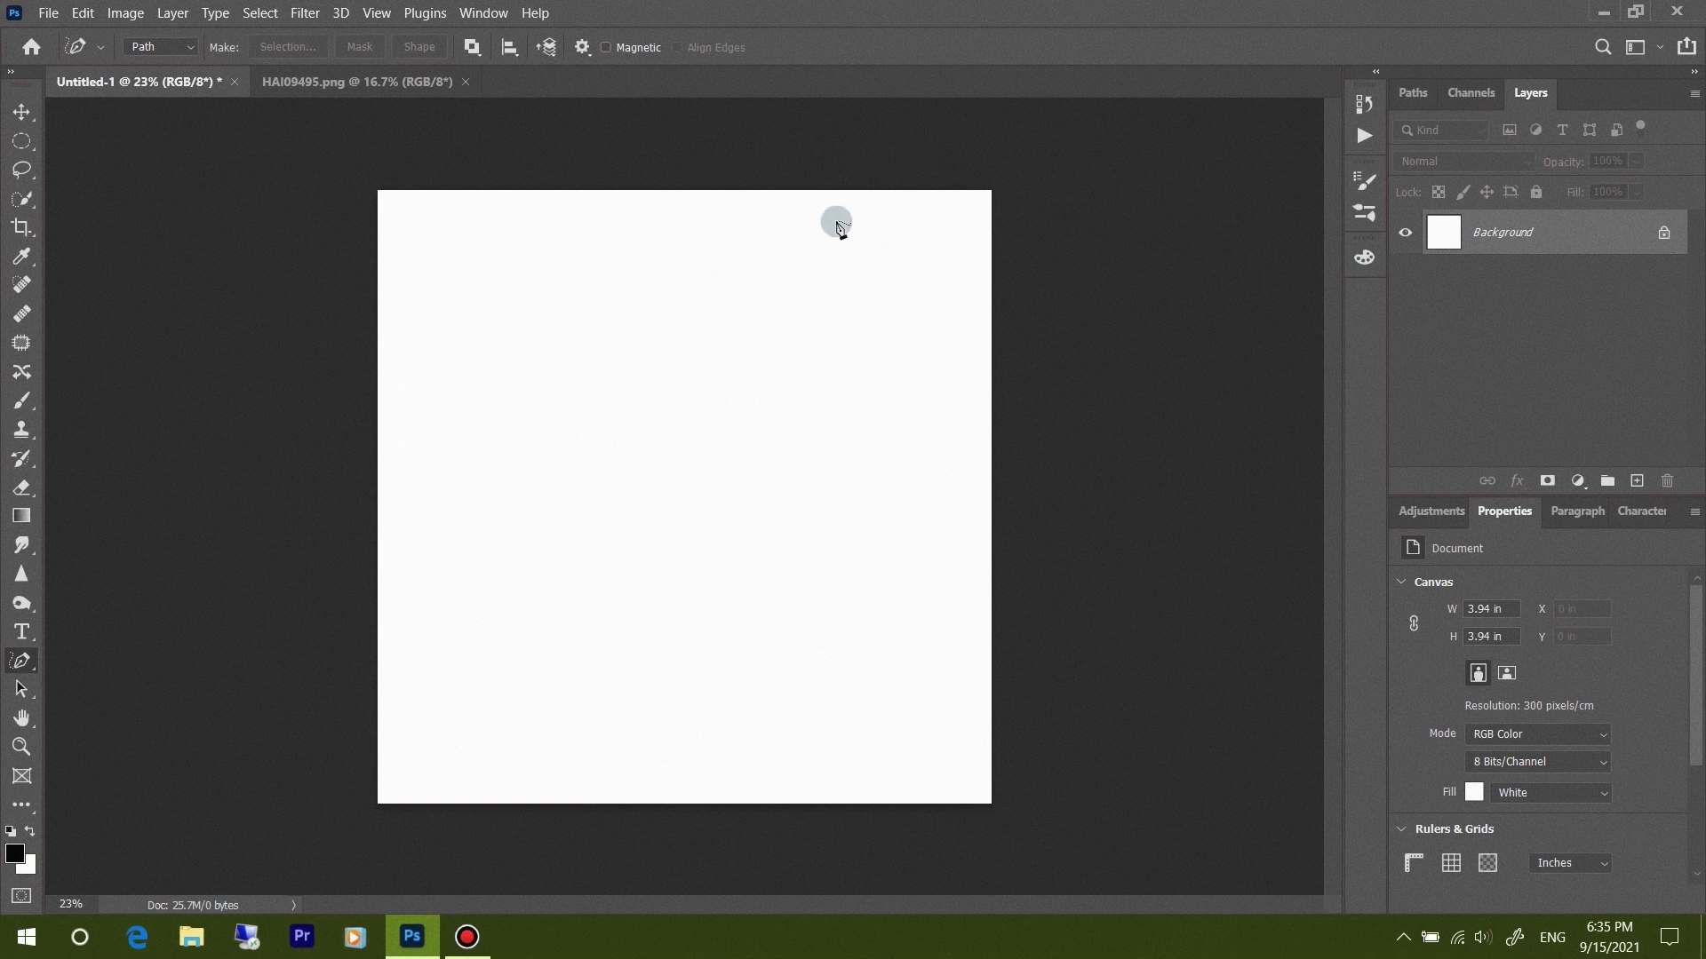
mouse_move(836, 225)
mouse_down()
mouse_move(689, 537)
mouse_move(440, 711)
mouse_up()
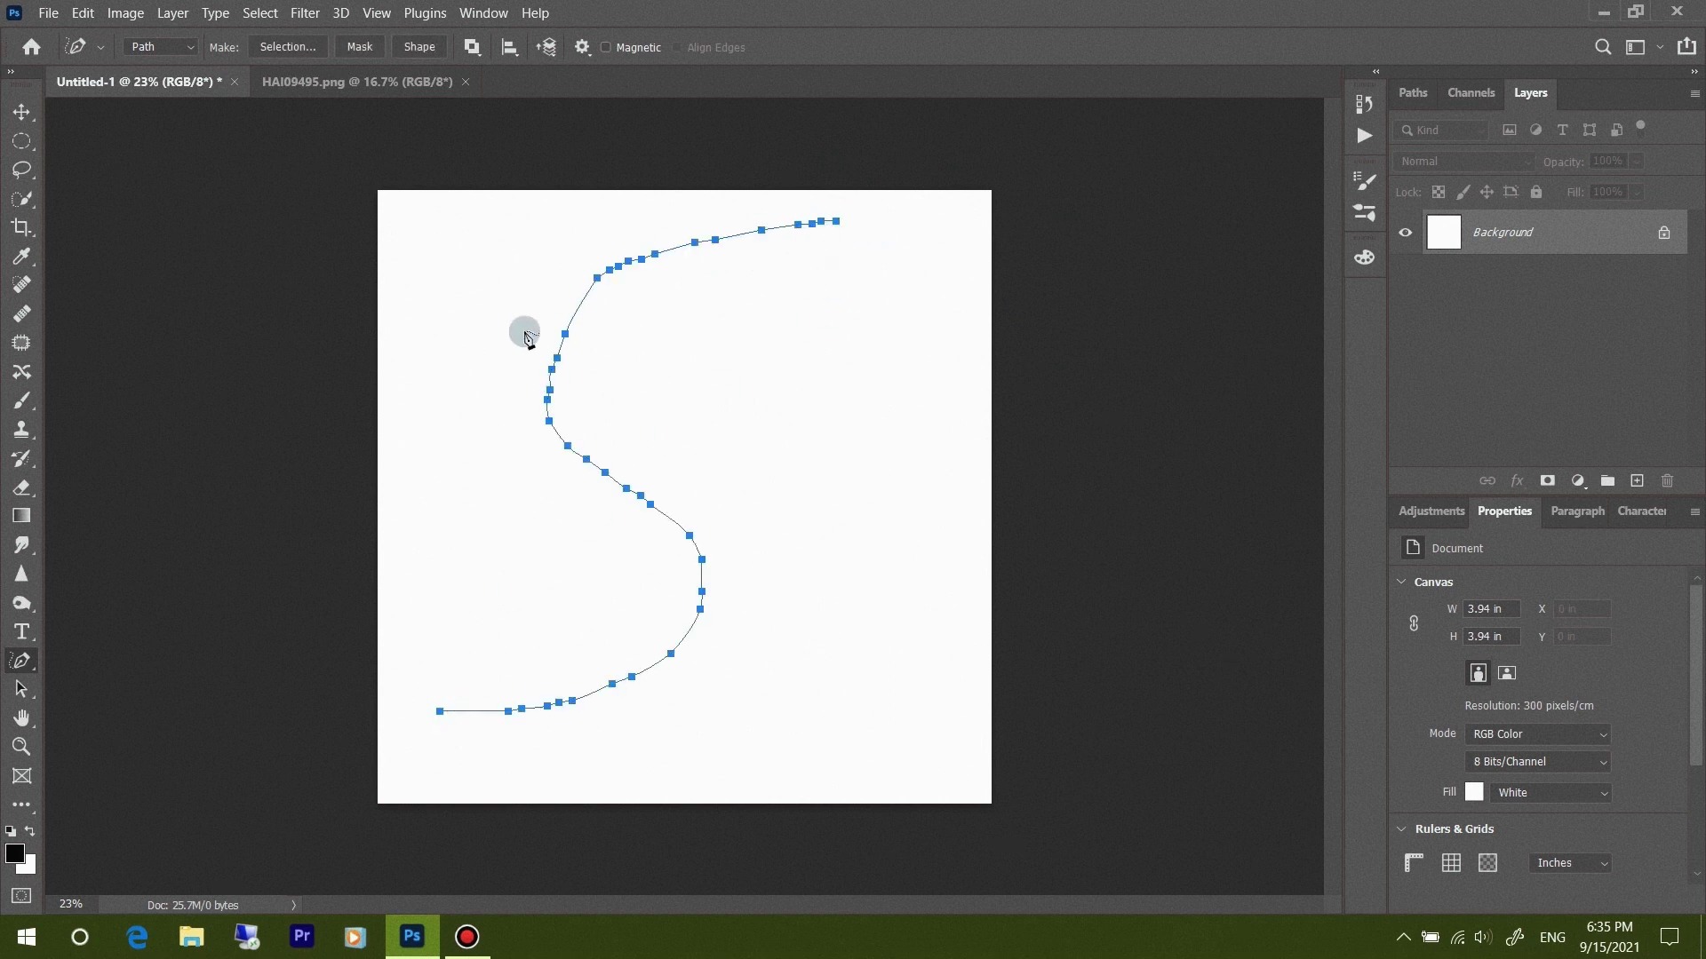
click(581, 303)
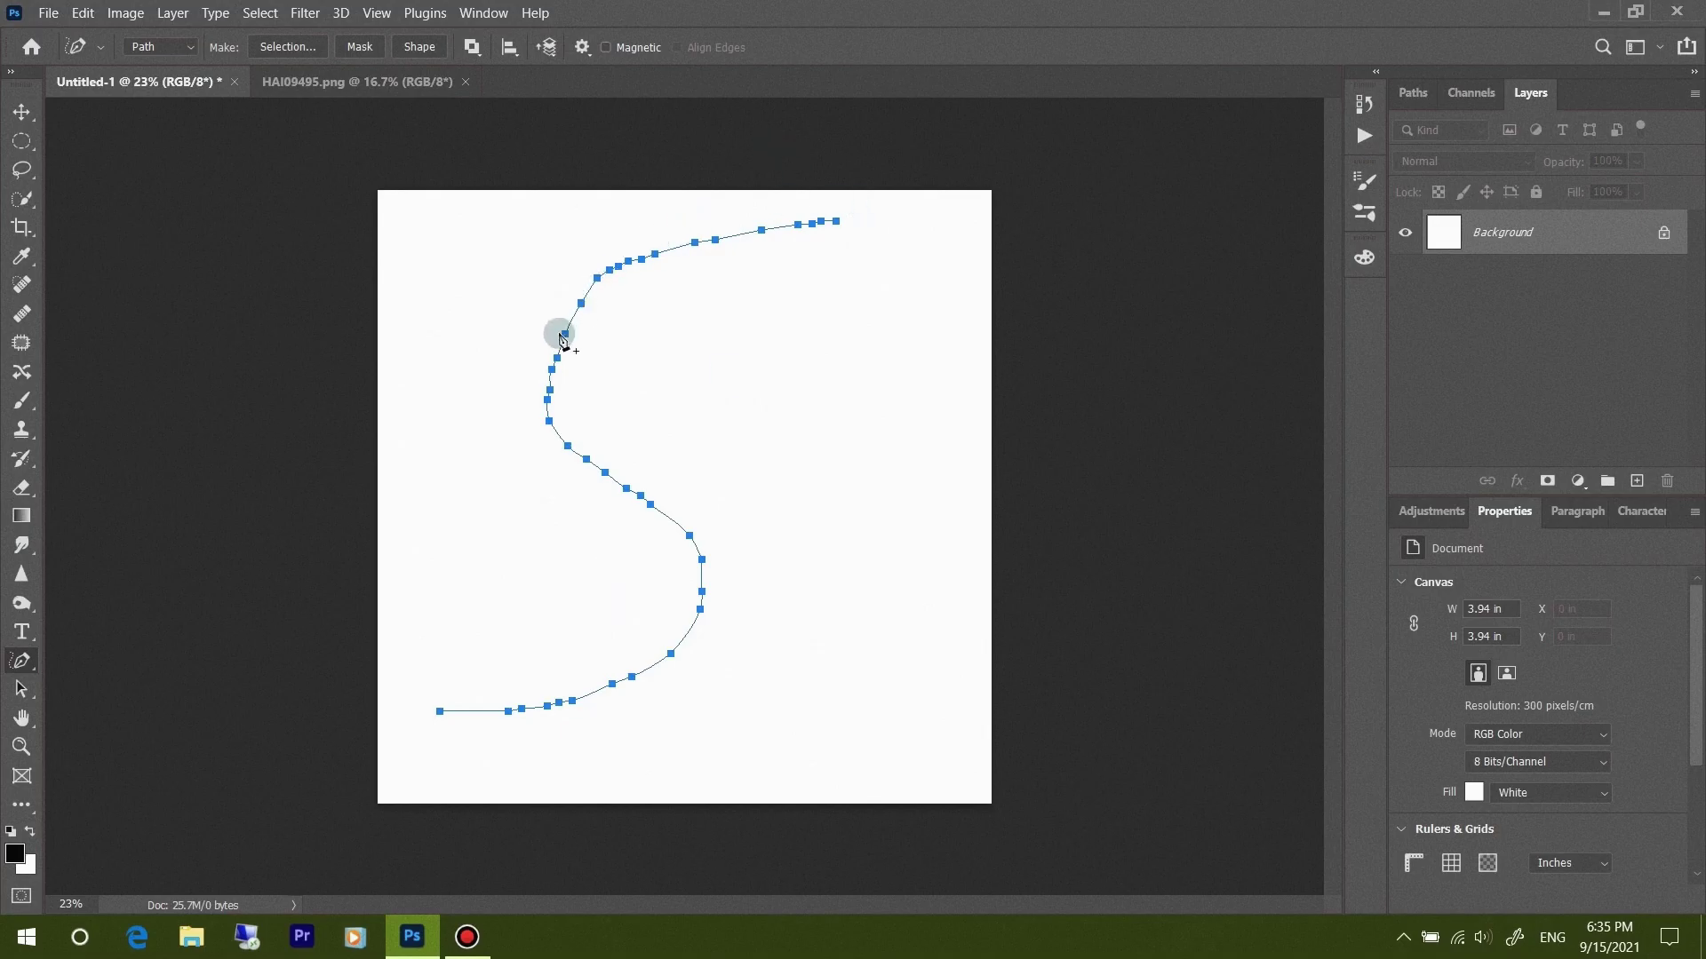
key(ctrl+z)
key(Delete)
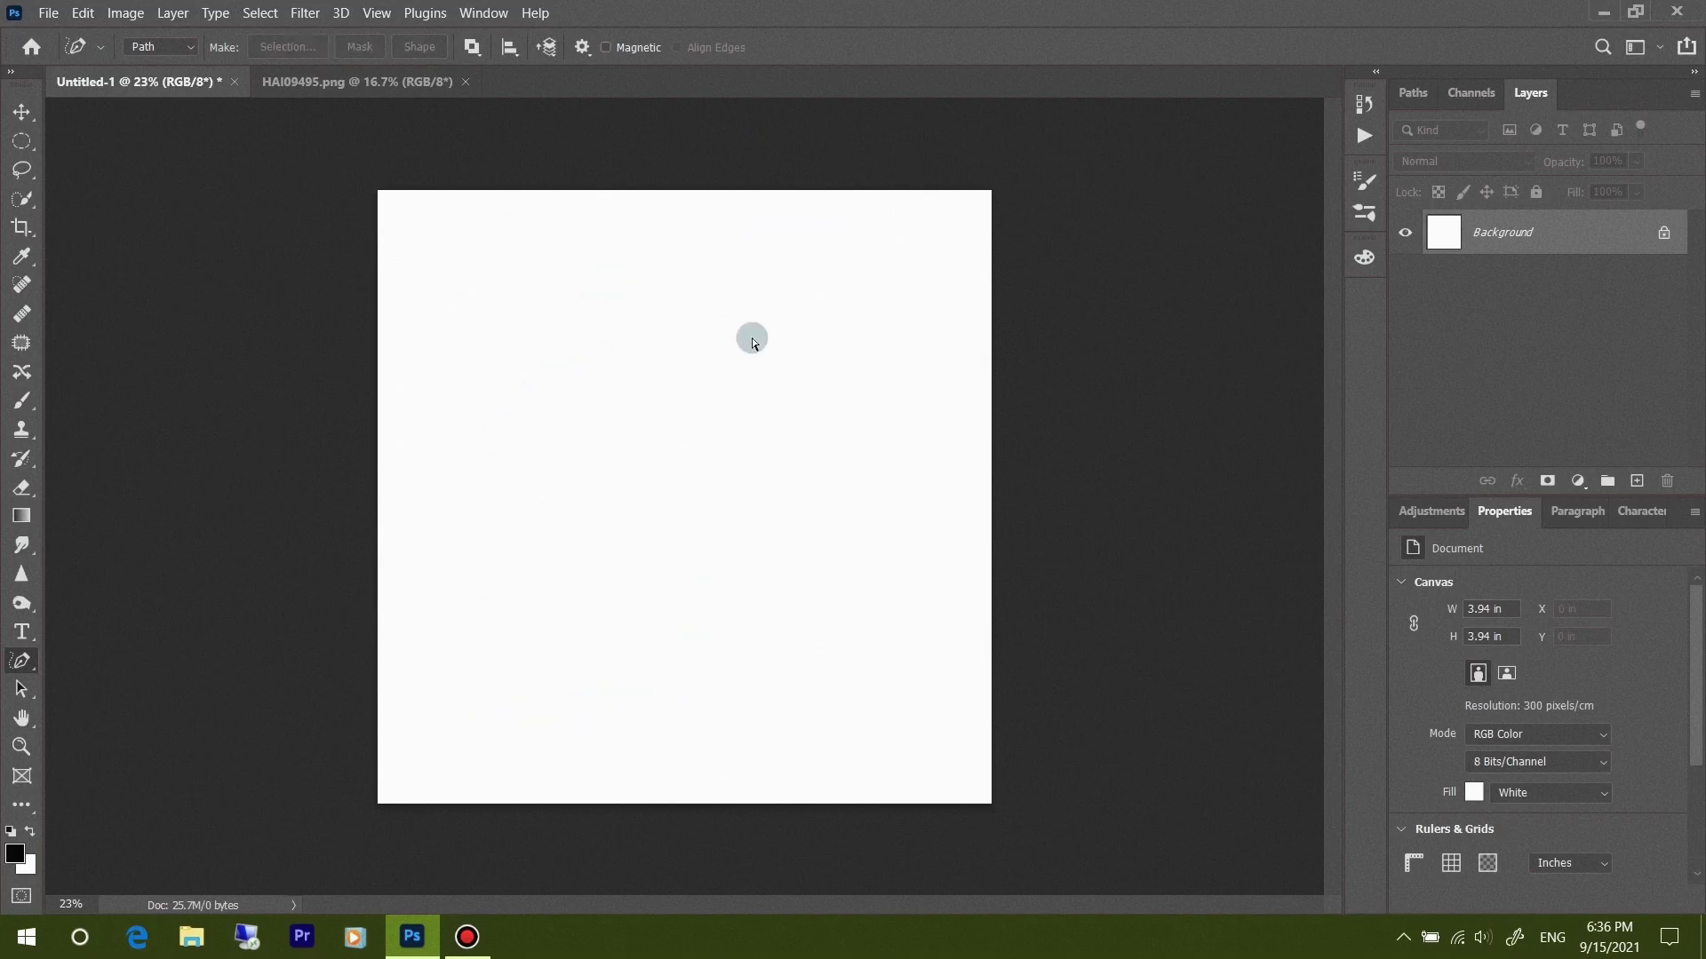
Draw four freehand paths across the canvas, deleting each one in turn
drag(782, 244, 296, 780)
key(Delete)
drag(589, 260, 762, 828)
key(Delete)
drag(845, 266, 507, 840)
key(Delete)
drag(860, 327, 237, 582)
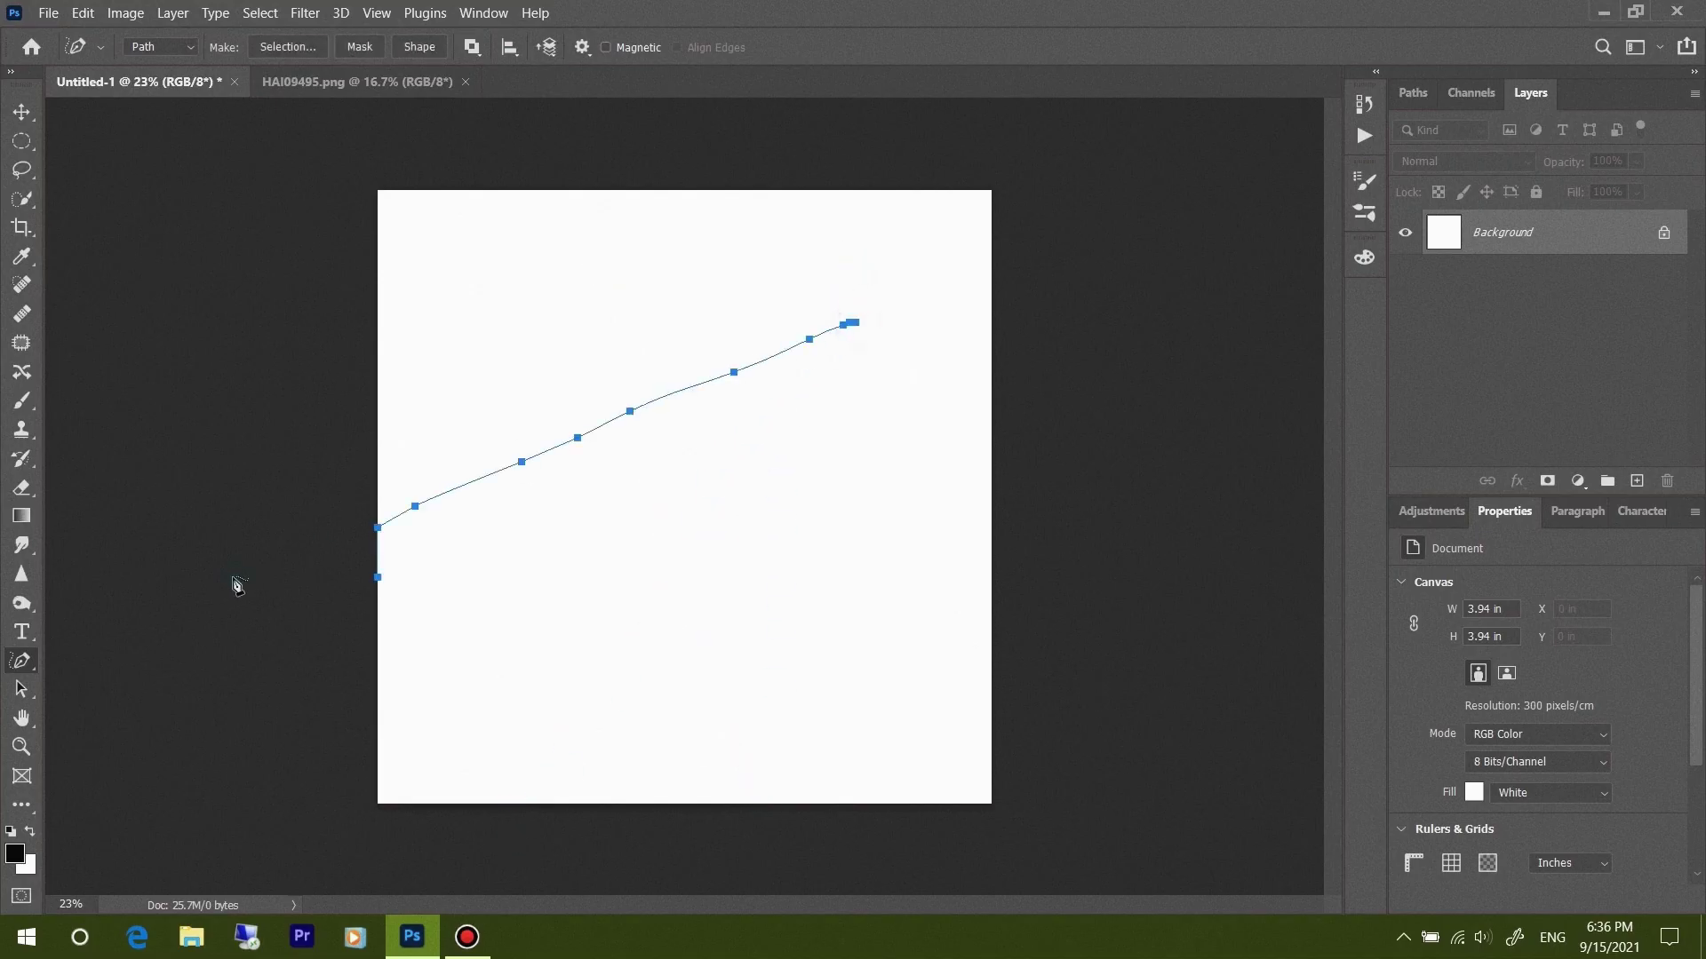
key(Delete)
Sketch a looping freehand path and a few more strokes, then clear them all
drag(779, 295, 796, 268)
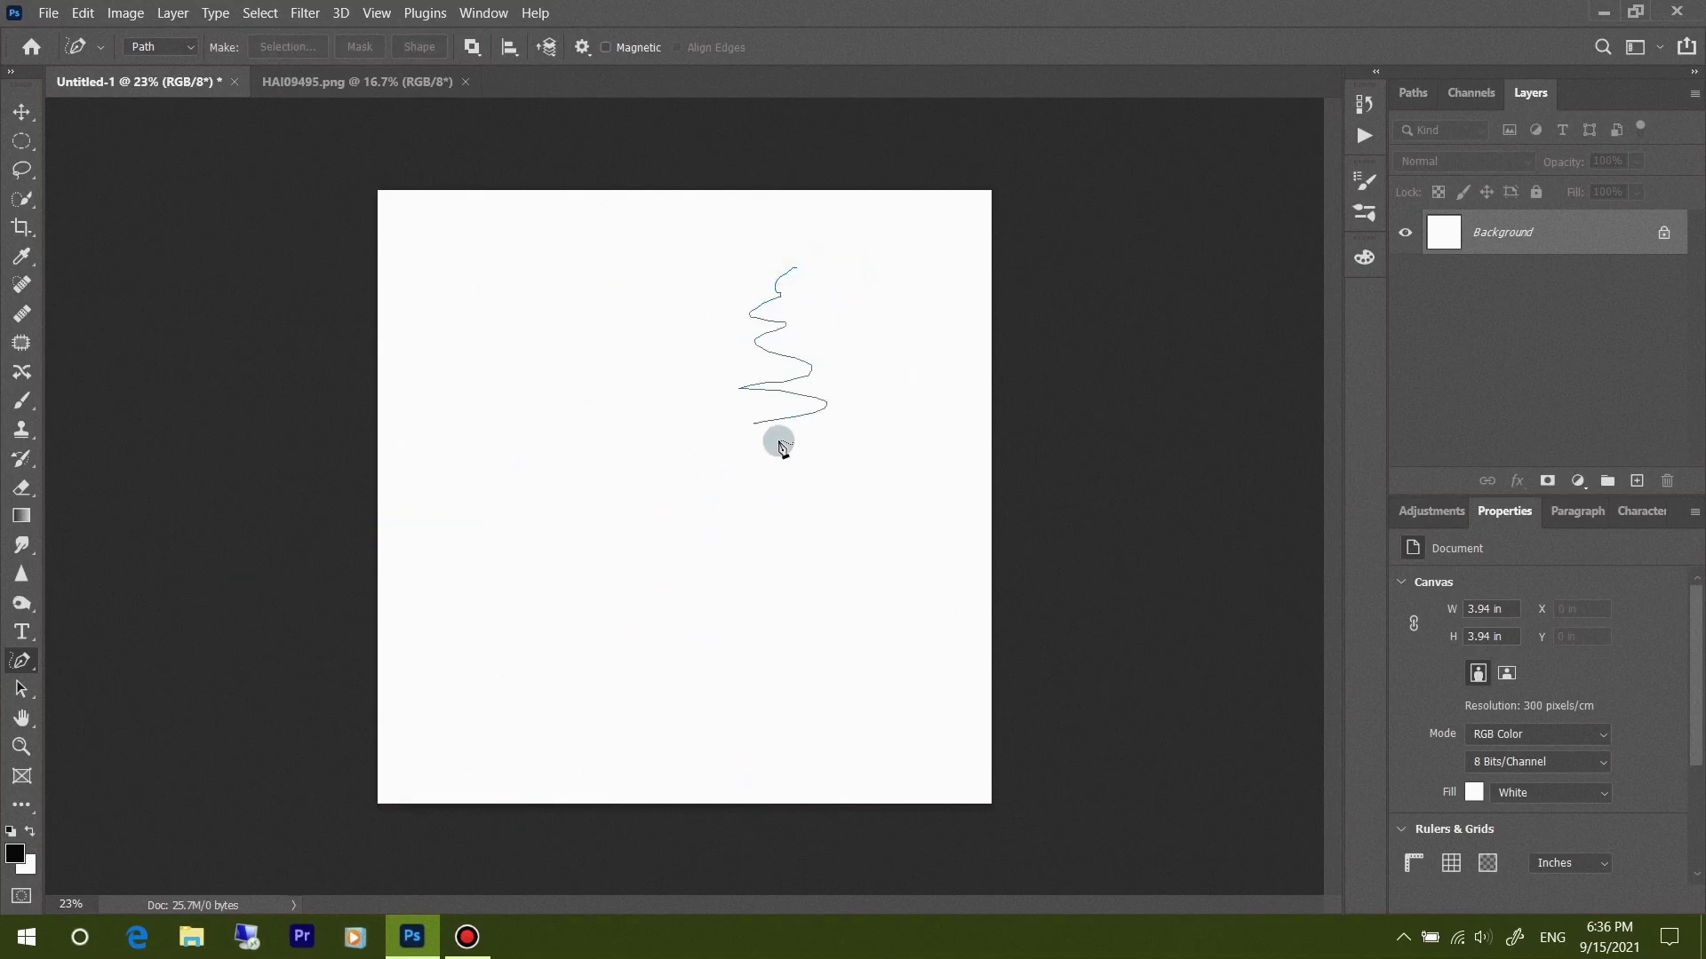
drag(751, 322, 498, 505)
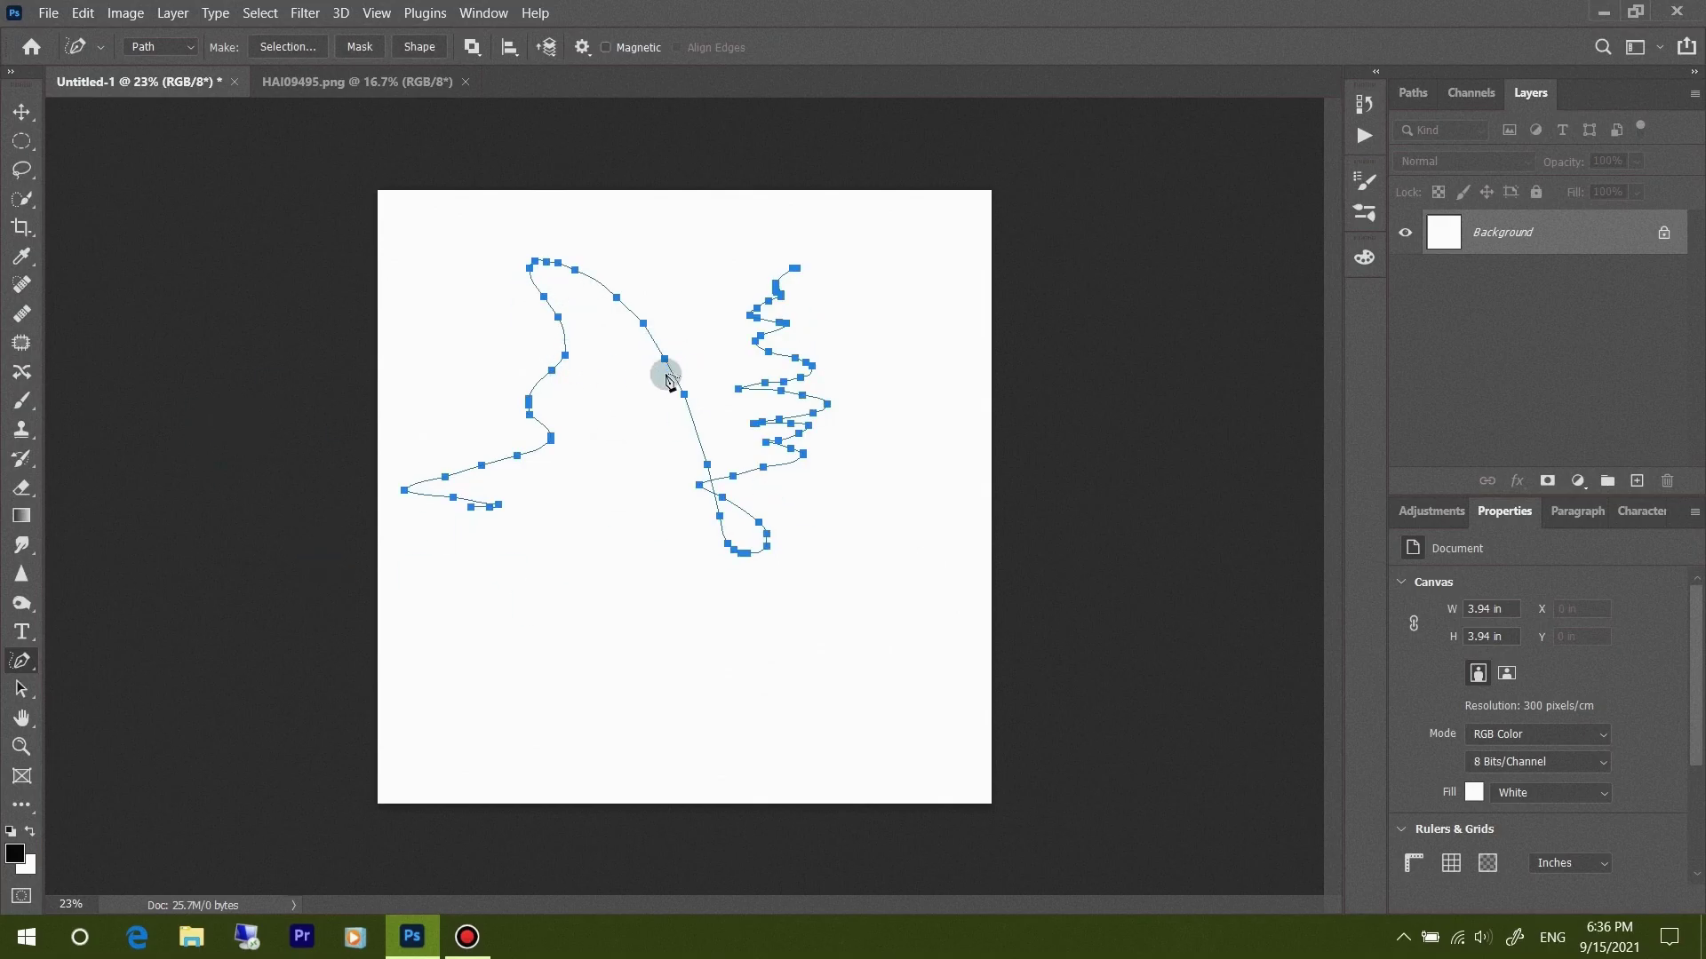
key(Escape)
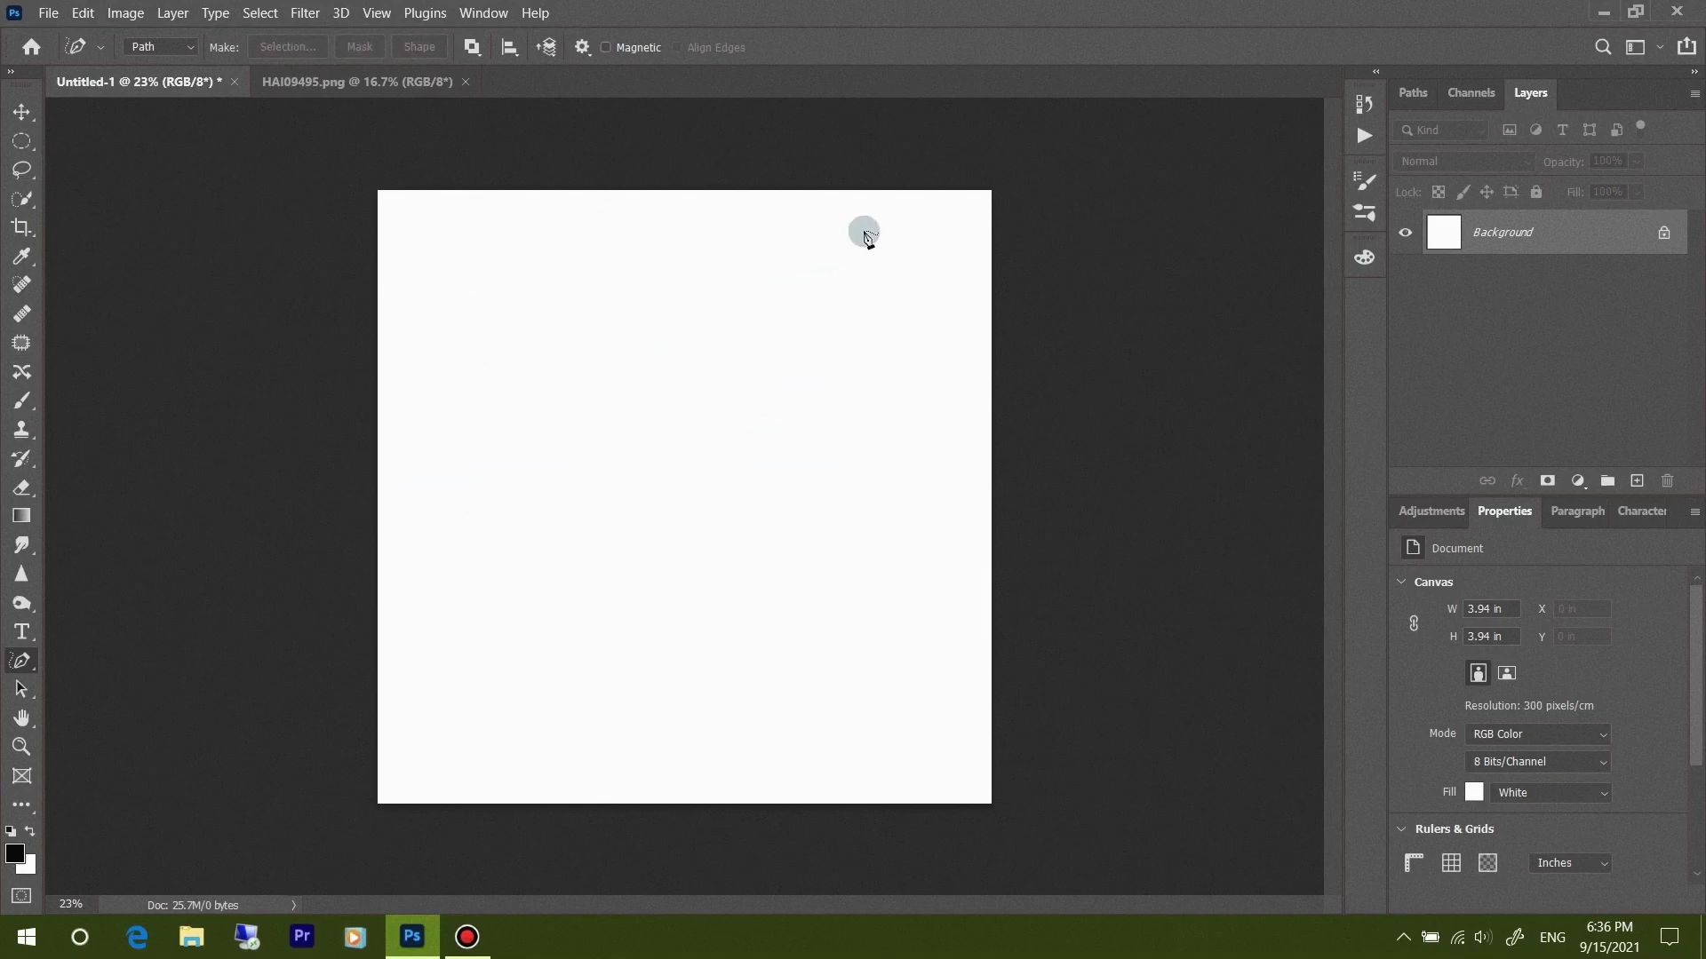
drag(865, 232, 233, 906)
drag(958, 265, 562, 780)
click(558, 777)
Switch to the Curvature Pen Tool and draw a closed circular path through five points
right_click(24, 664)
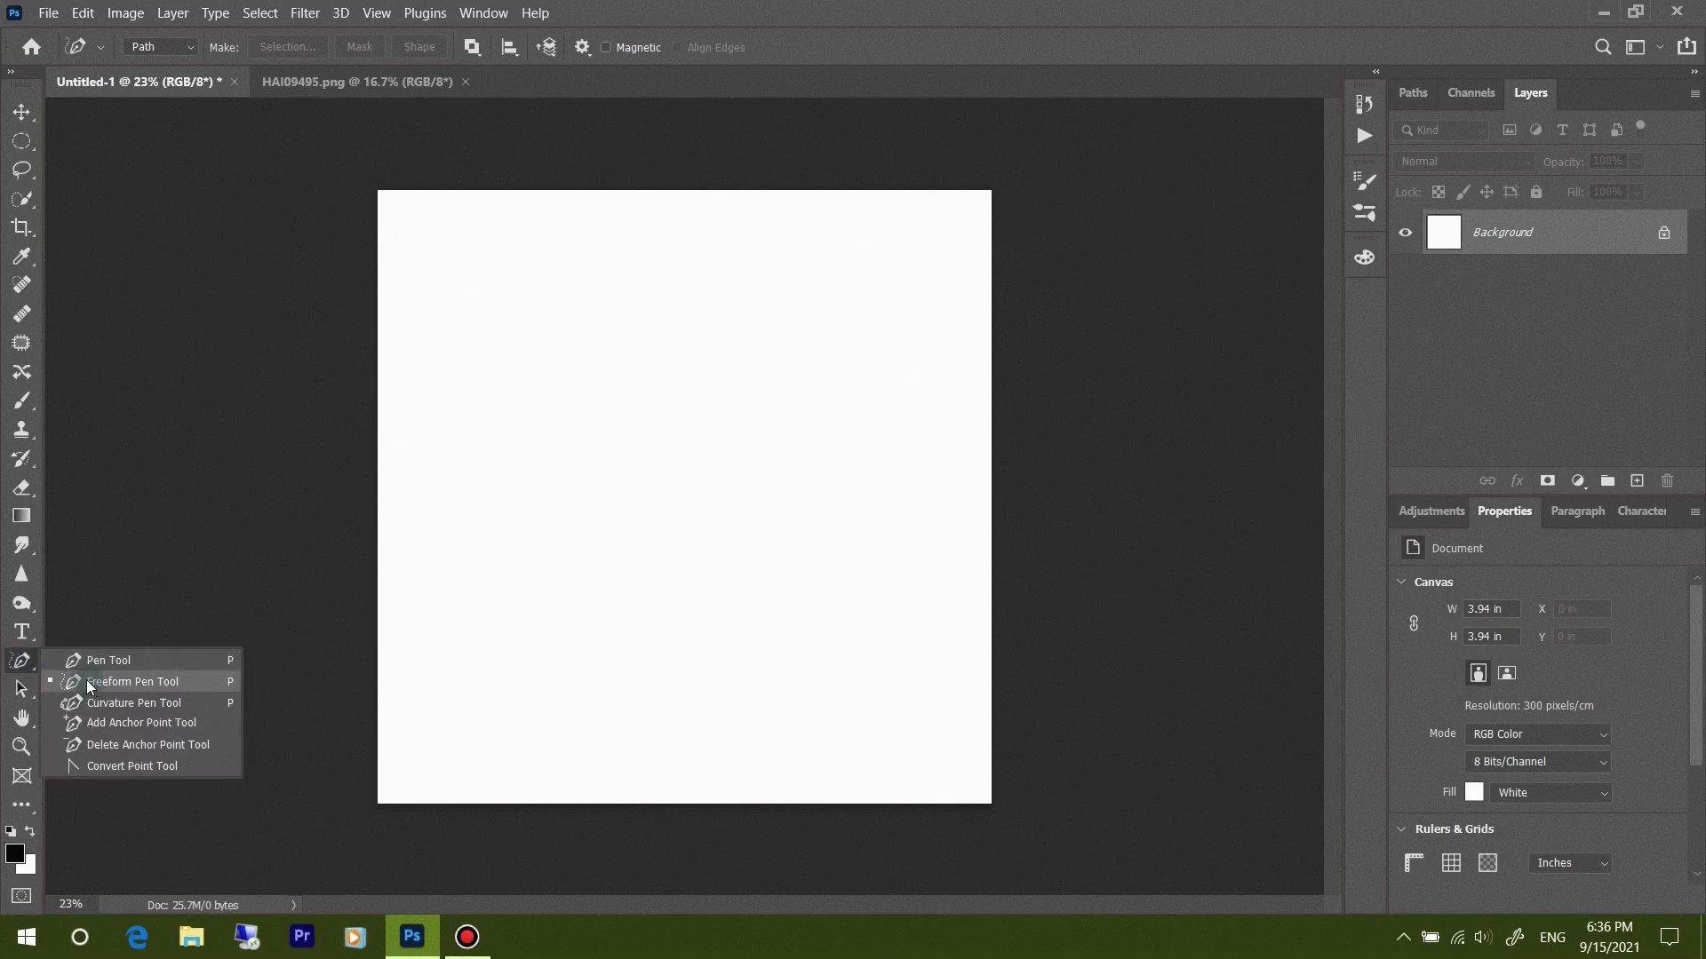
click(147, 707)
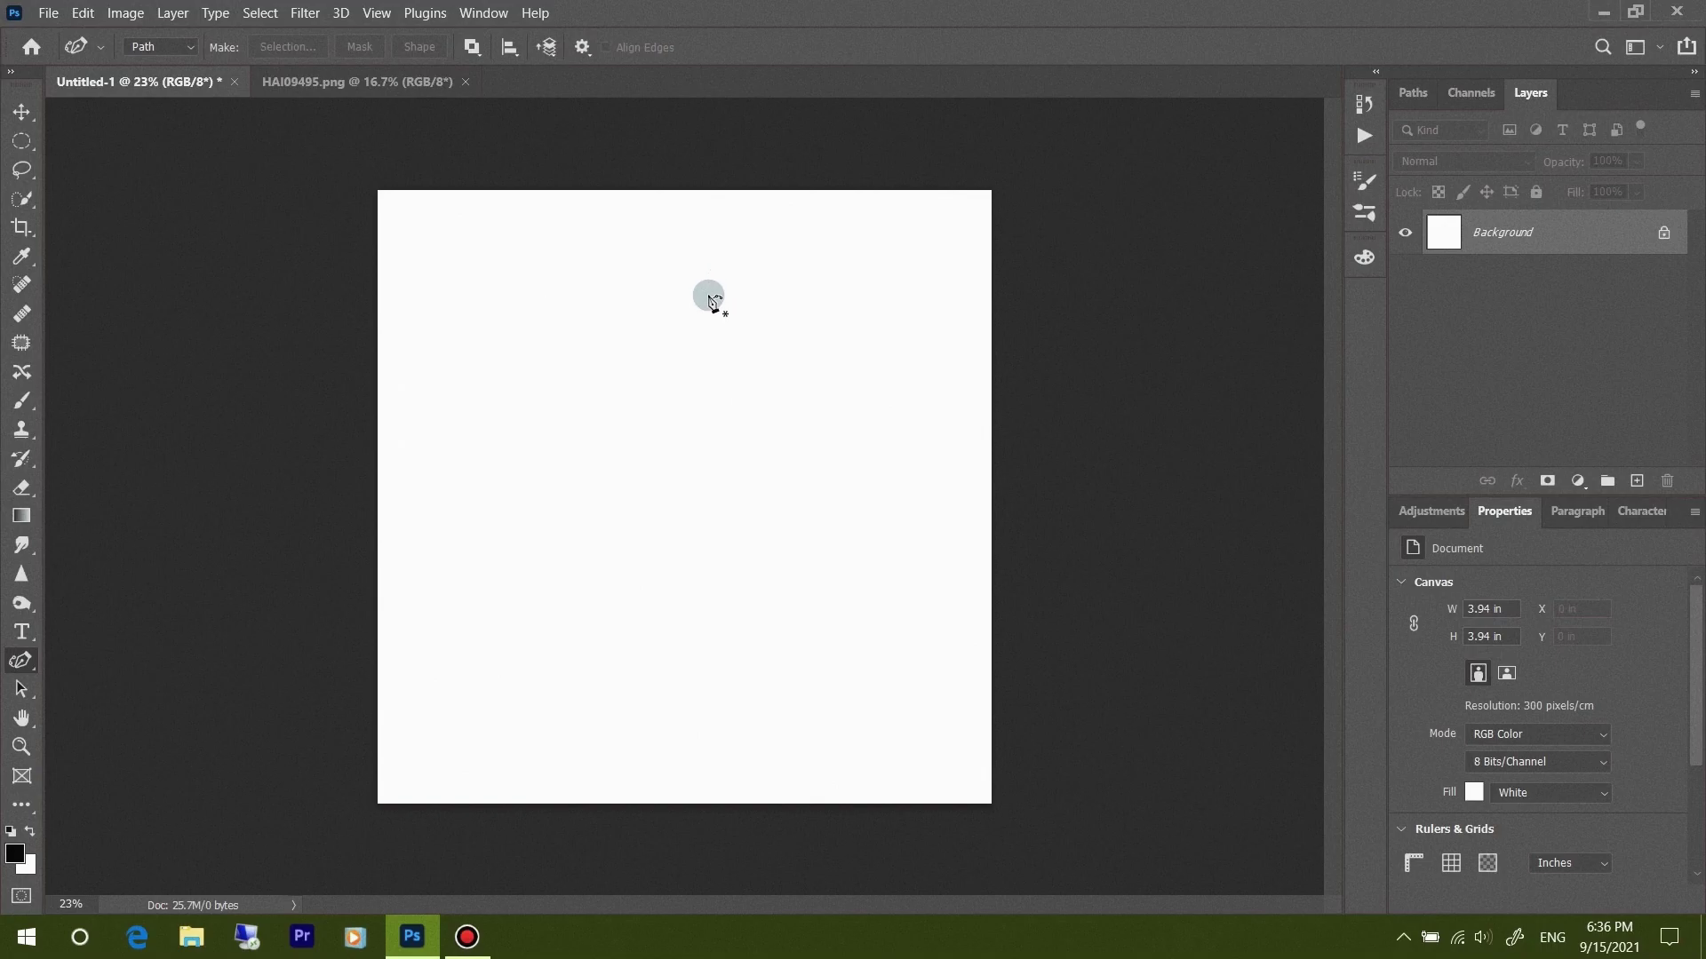
click(708, 295)
click(553, 511)
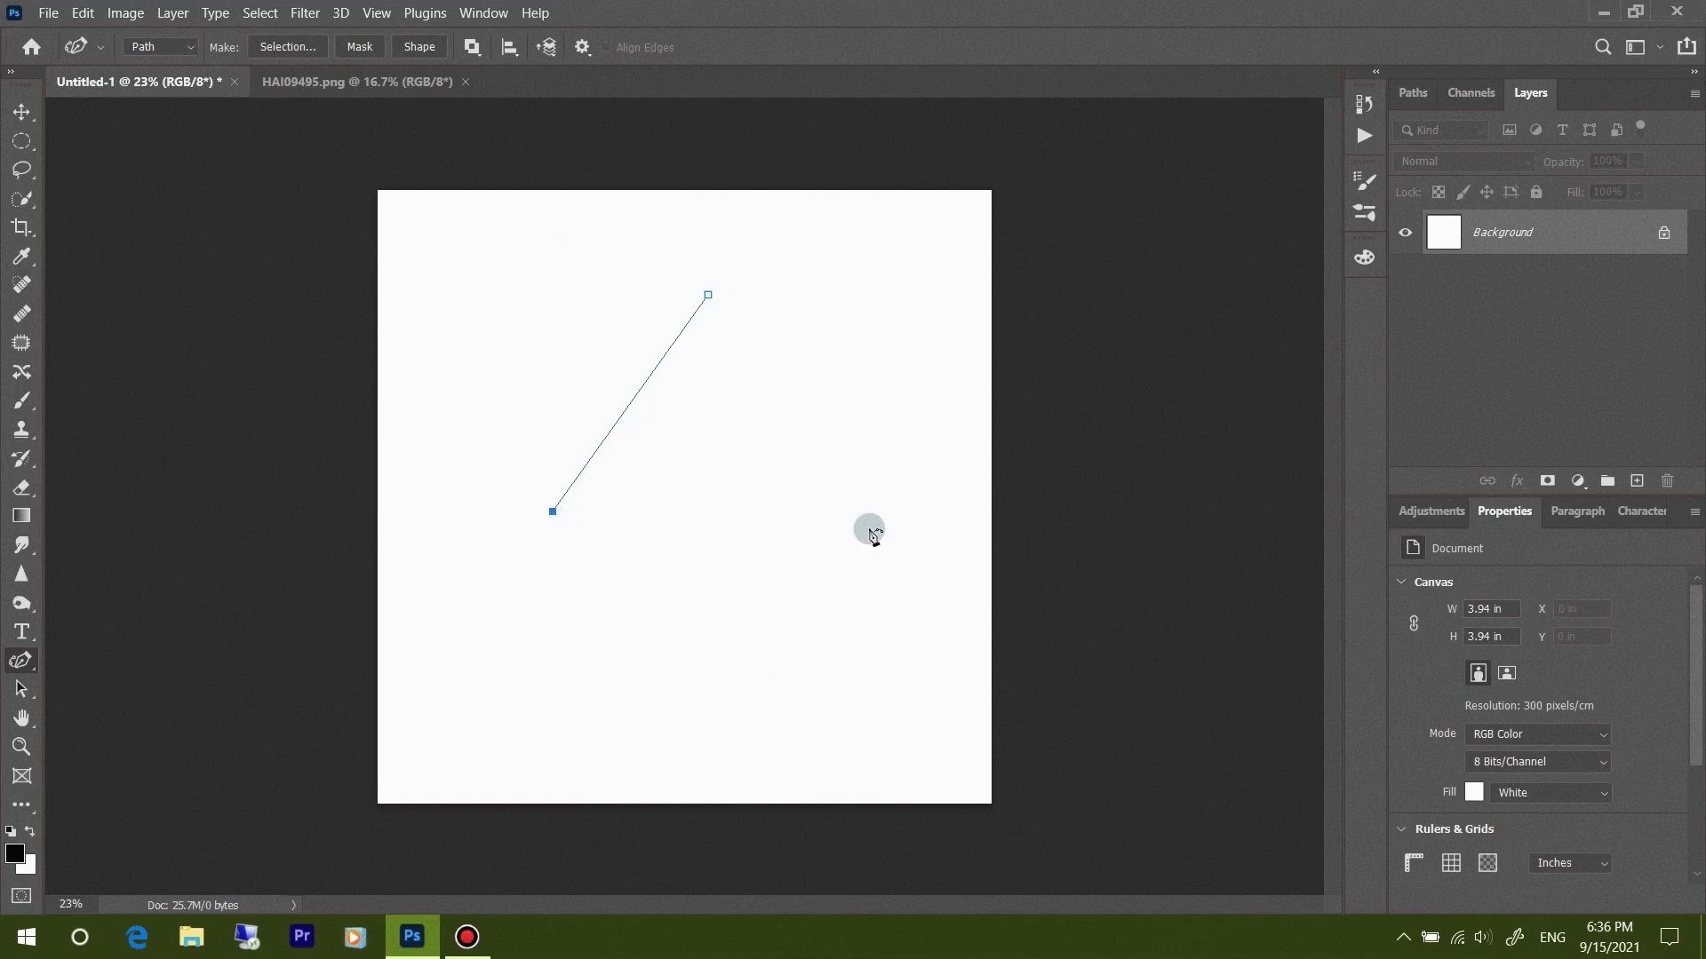
click(813, 629)
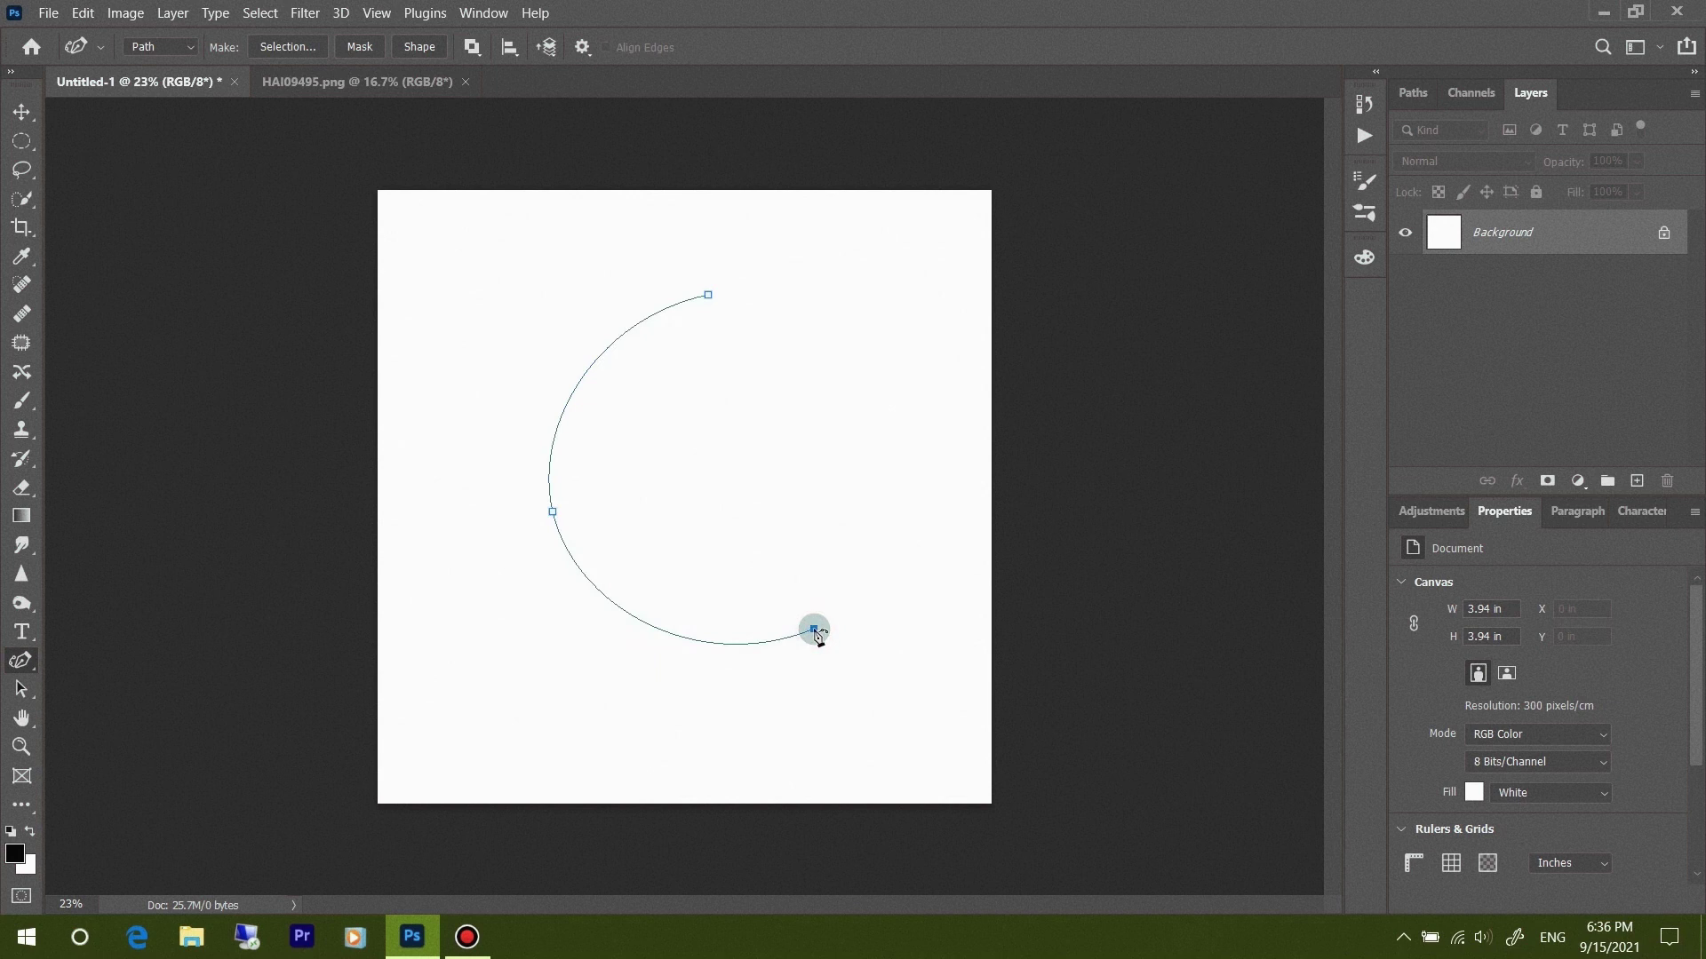
click(886, 444)
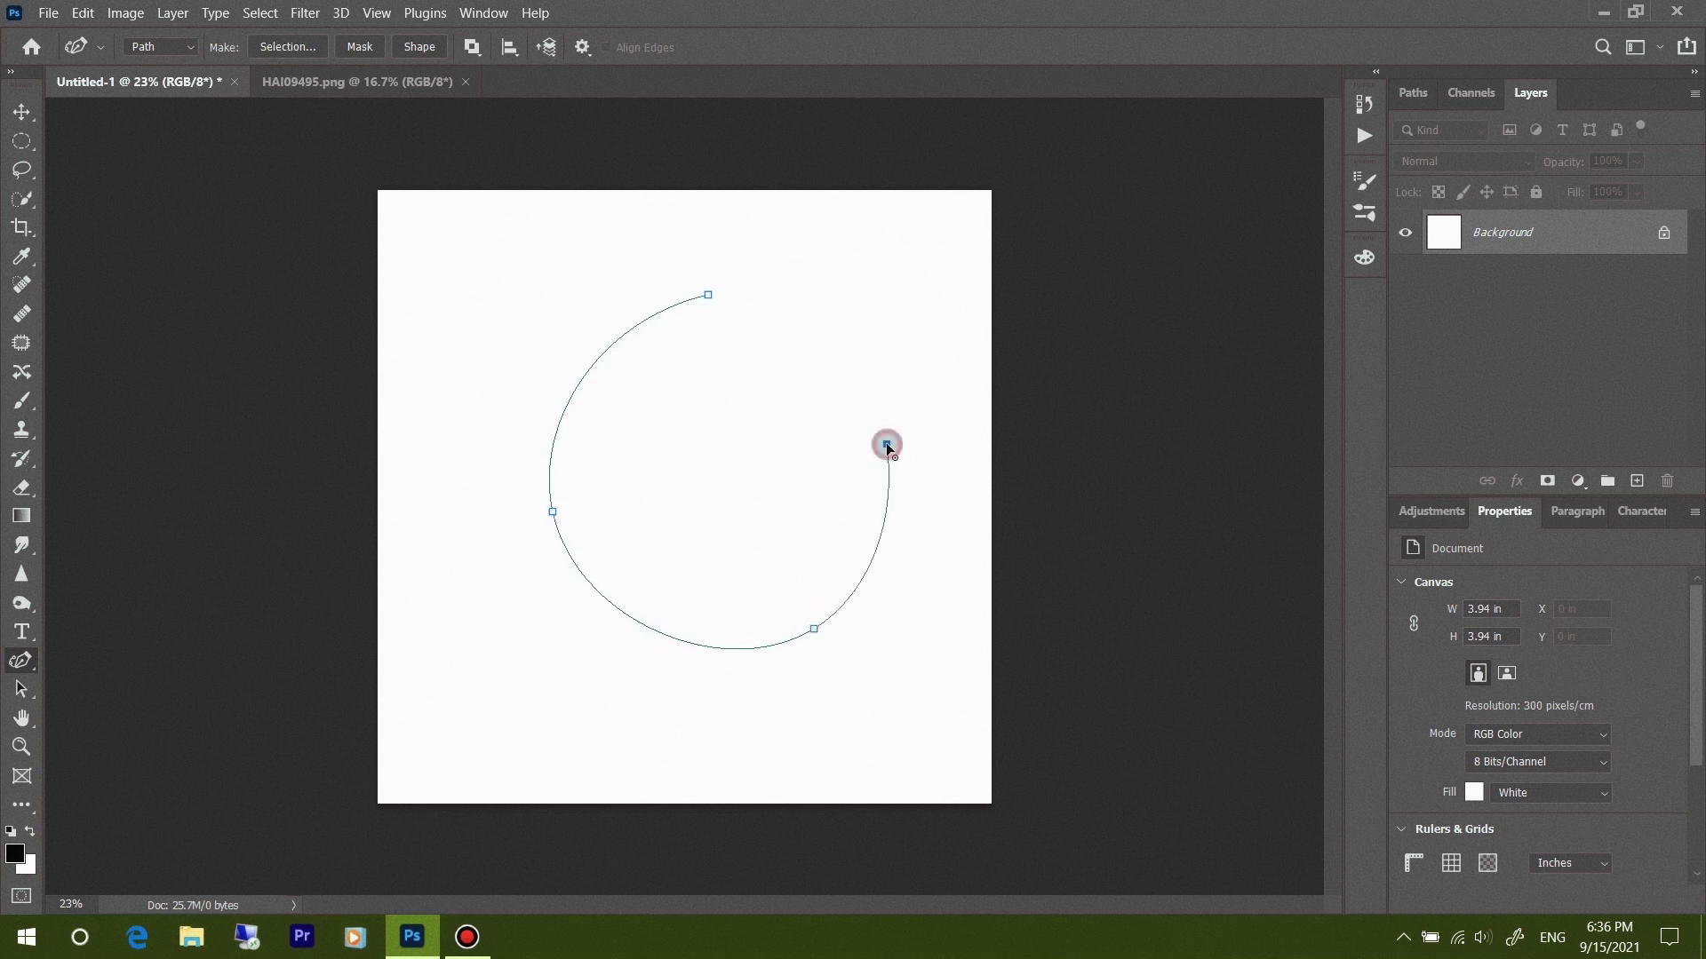
click(819, 326)
click(708, 295)
Delete the circle's anchors, then try and undo a short curving test path
click(565, 404)
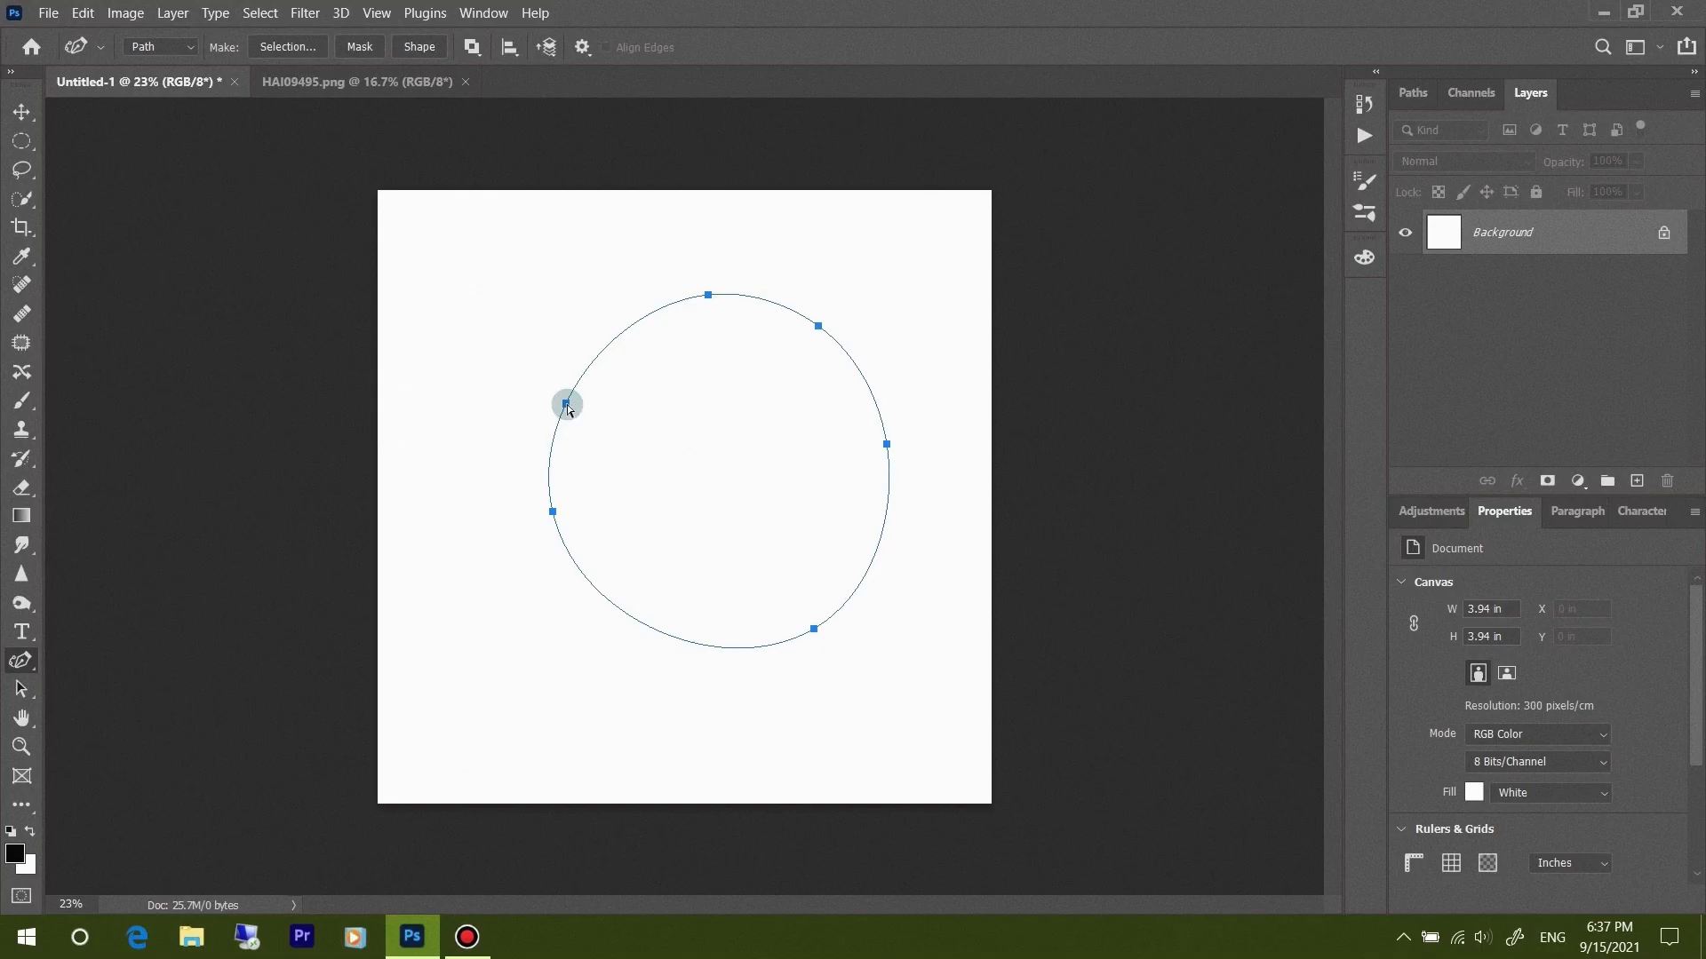
key(Delete)
key(Delete)
key(Delete)
key(Delete)
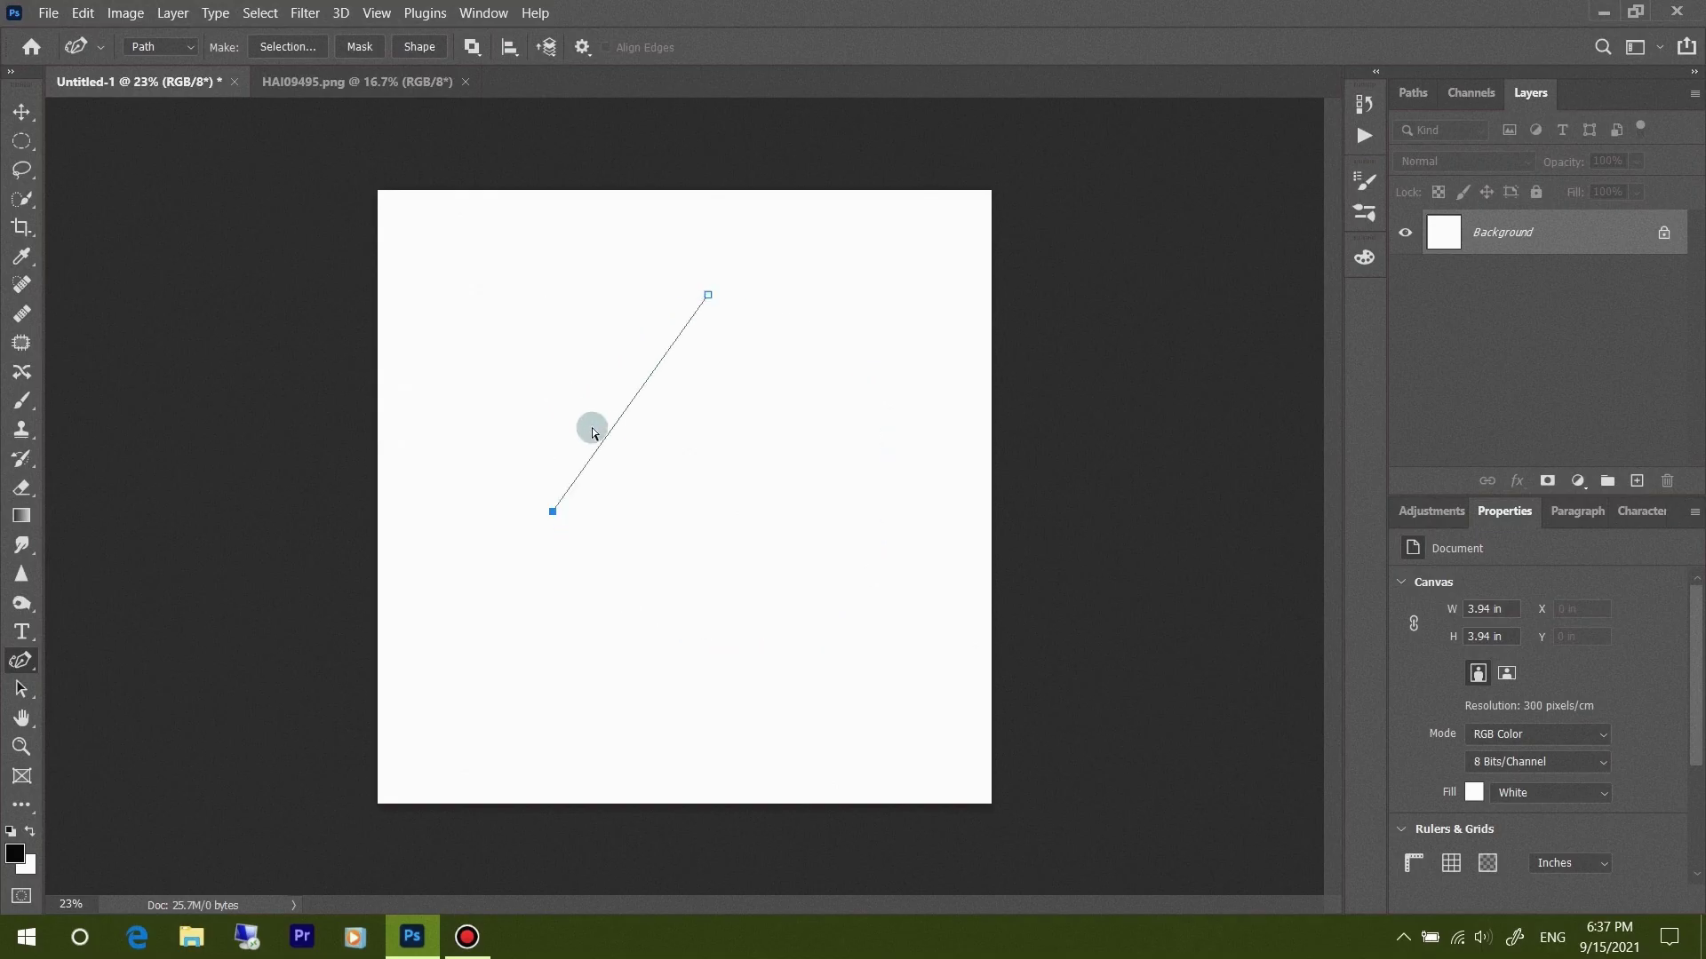
key(Delete)
key(Delete)
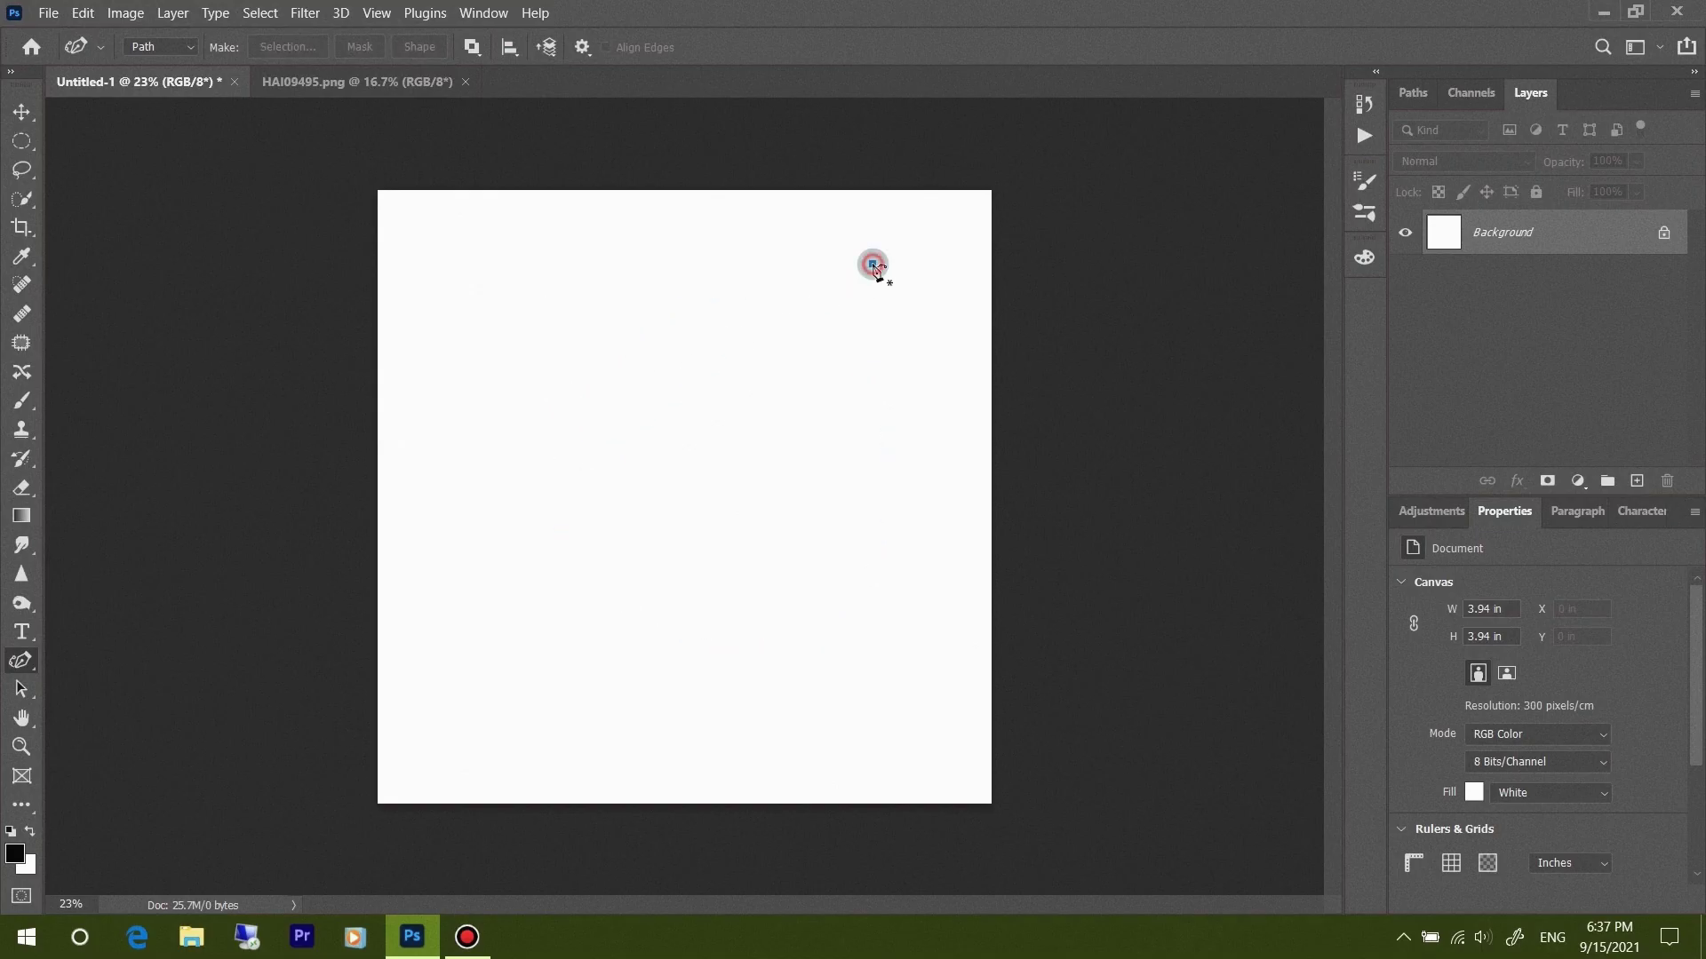
click(502, 562)
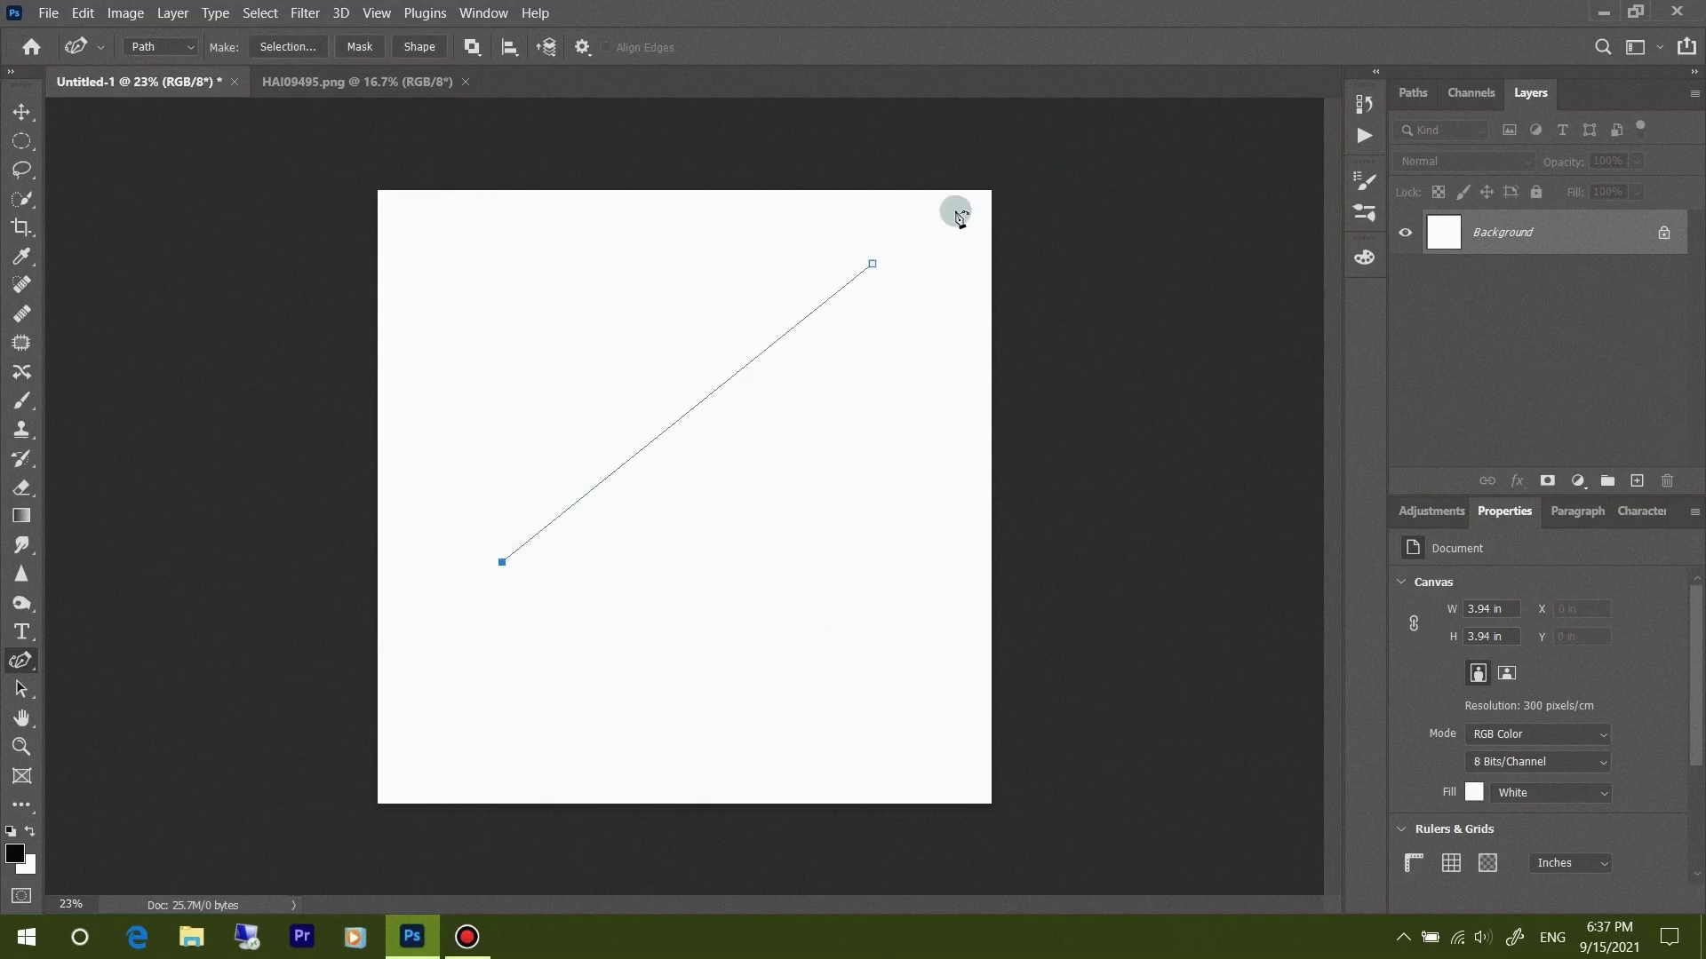
click(552, 598)
key(ctrl+z)
key(ctrl+z)
key(ctrl+z)
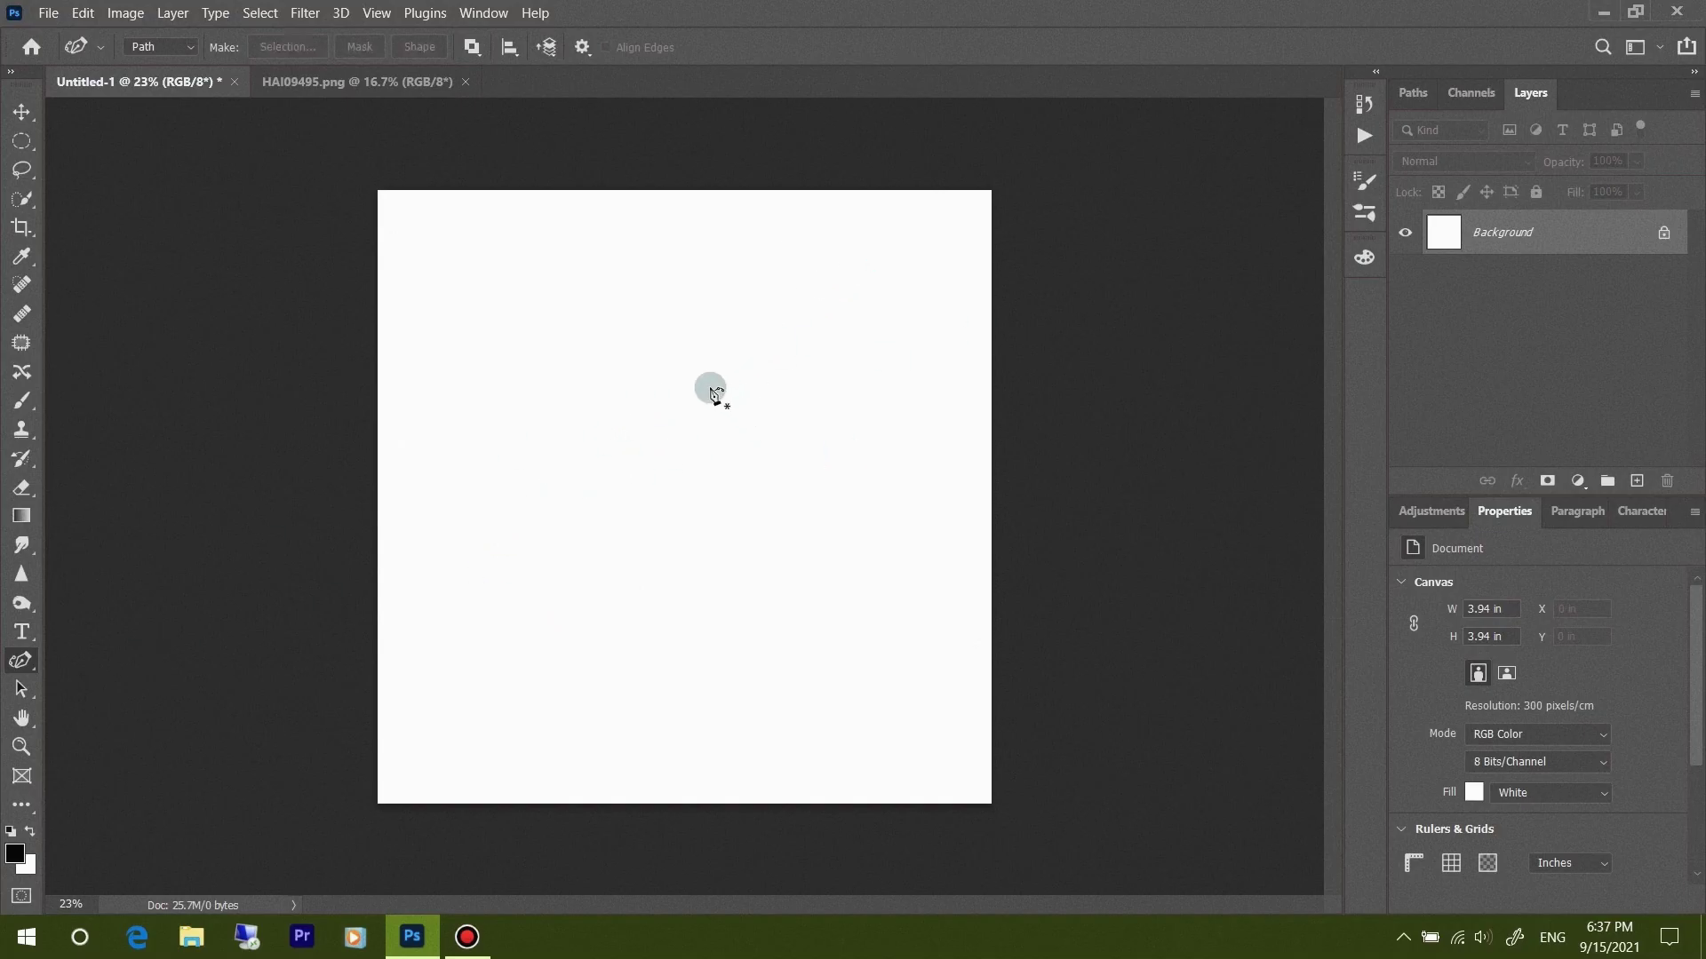
Switch back to the standard Pen Tool and draw a curved path with a smooth middle anchor
click(21, 660)
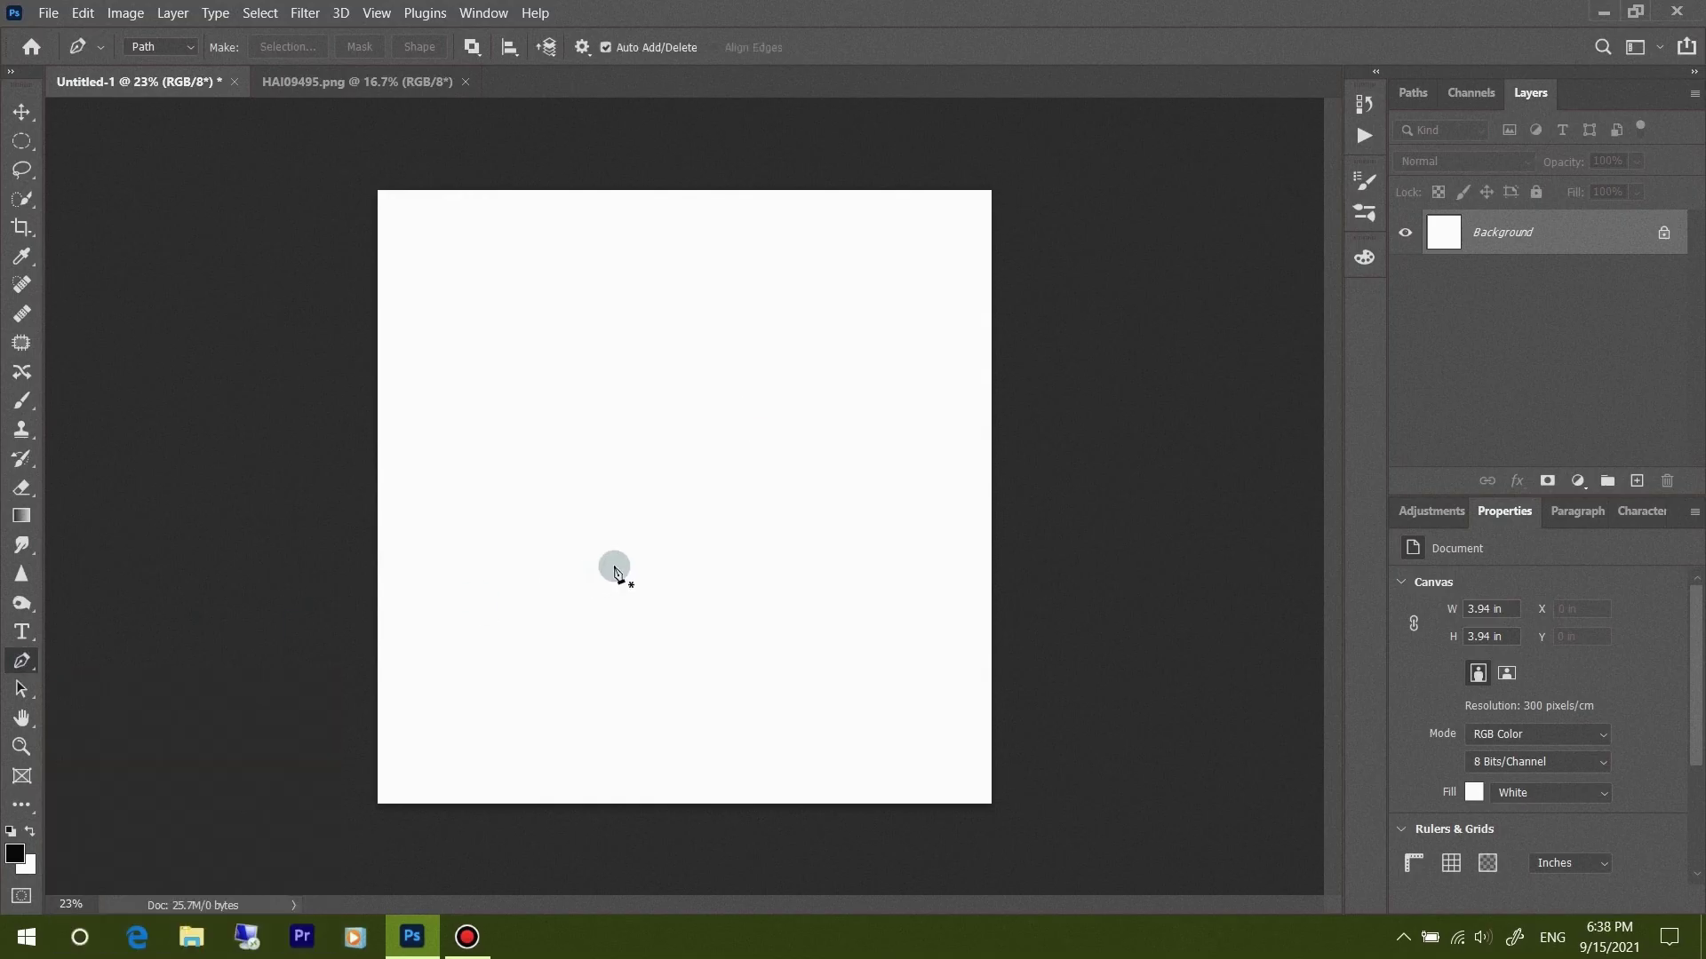
right_click(22, 660)
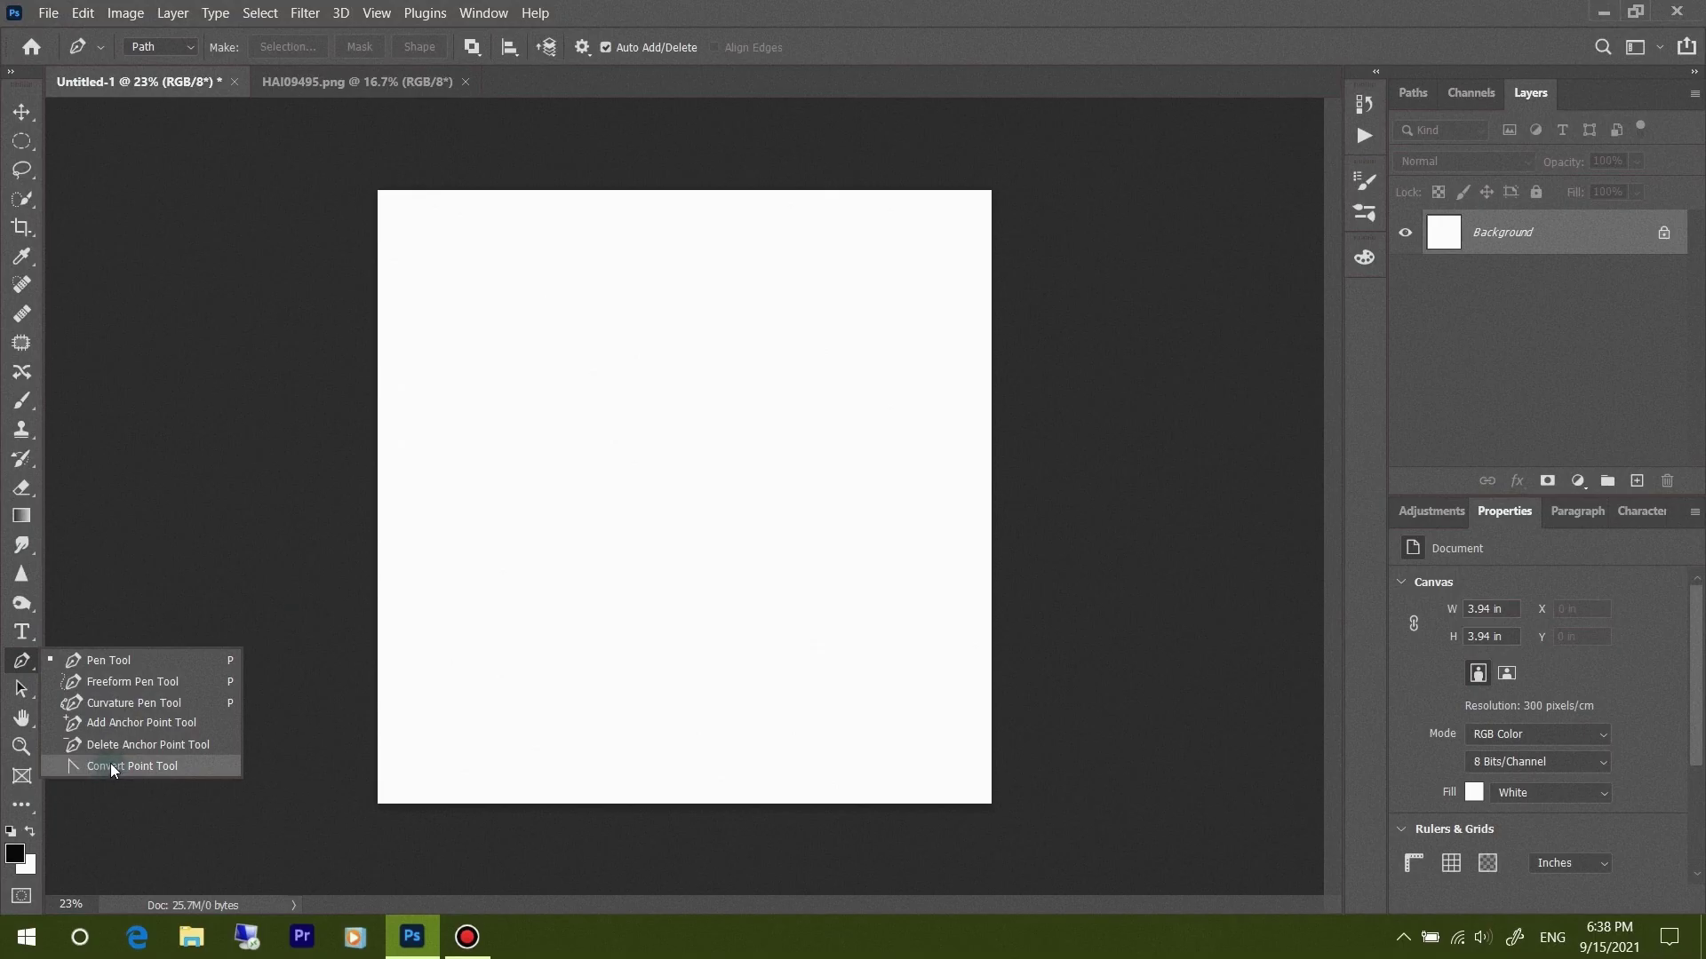
click(104, 663)
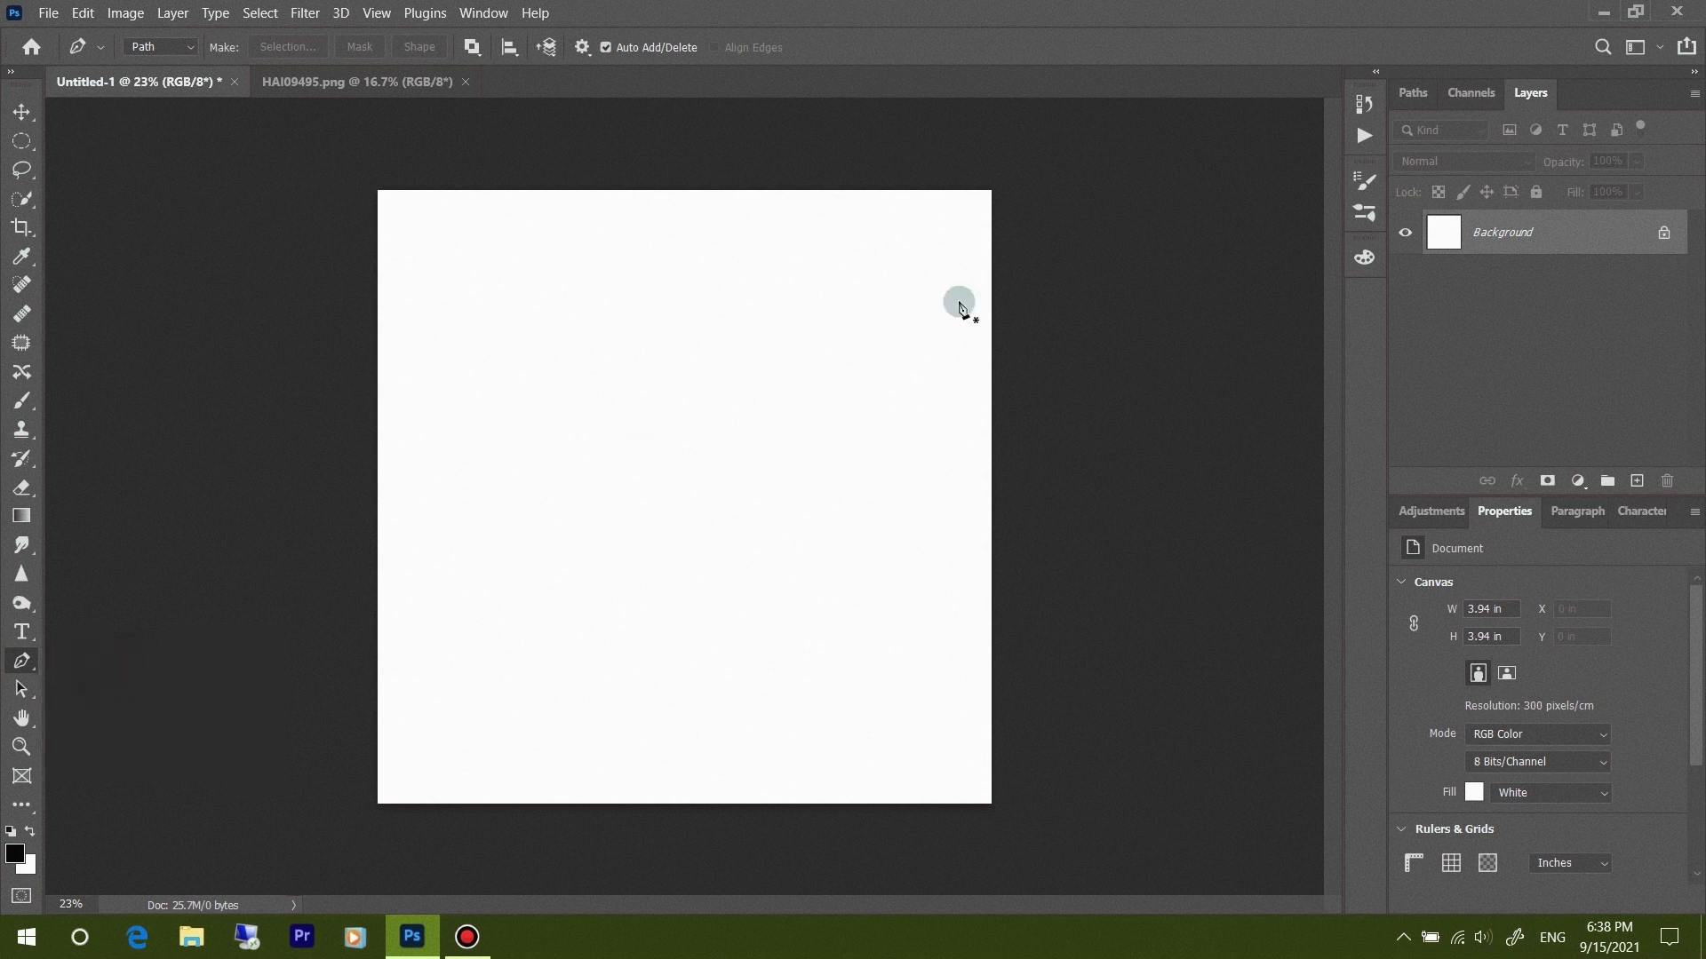
click(524, 572)
drag(625, 399, 816, 337)
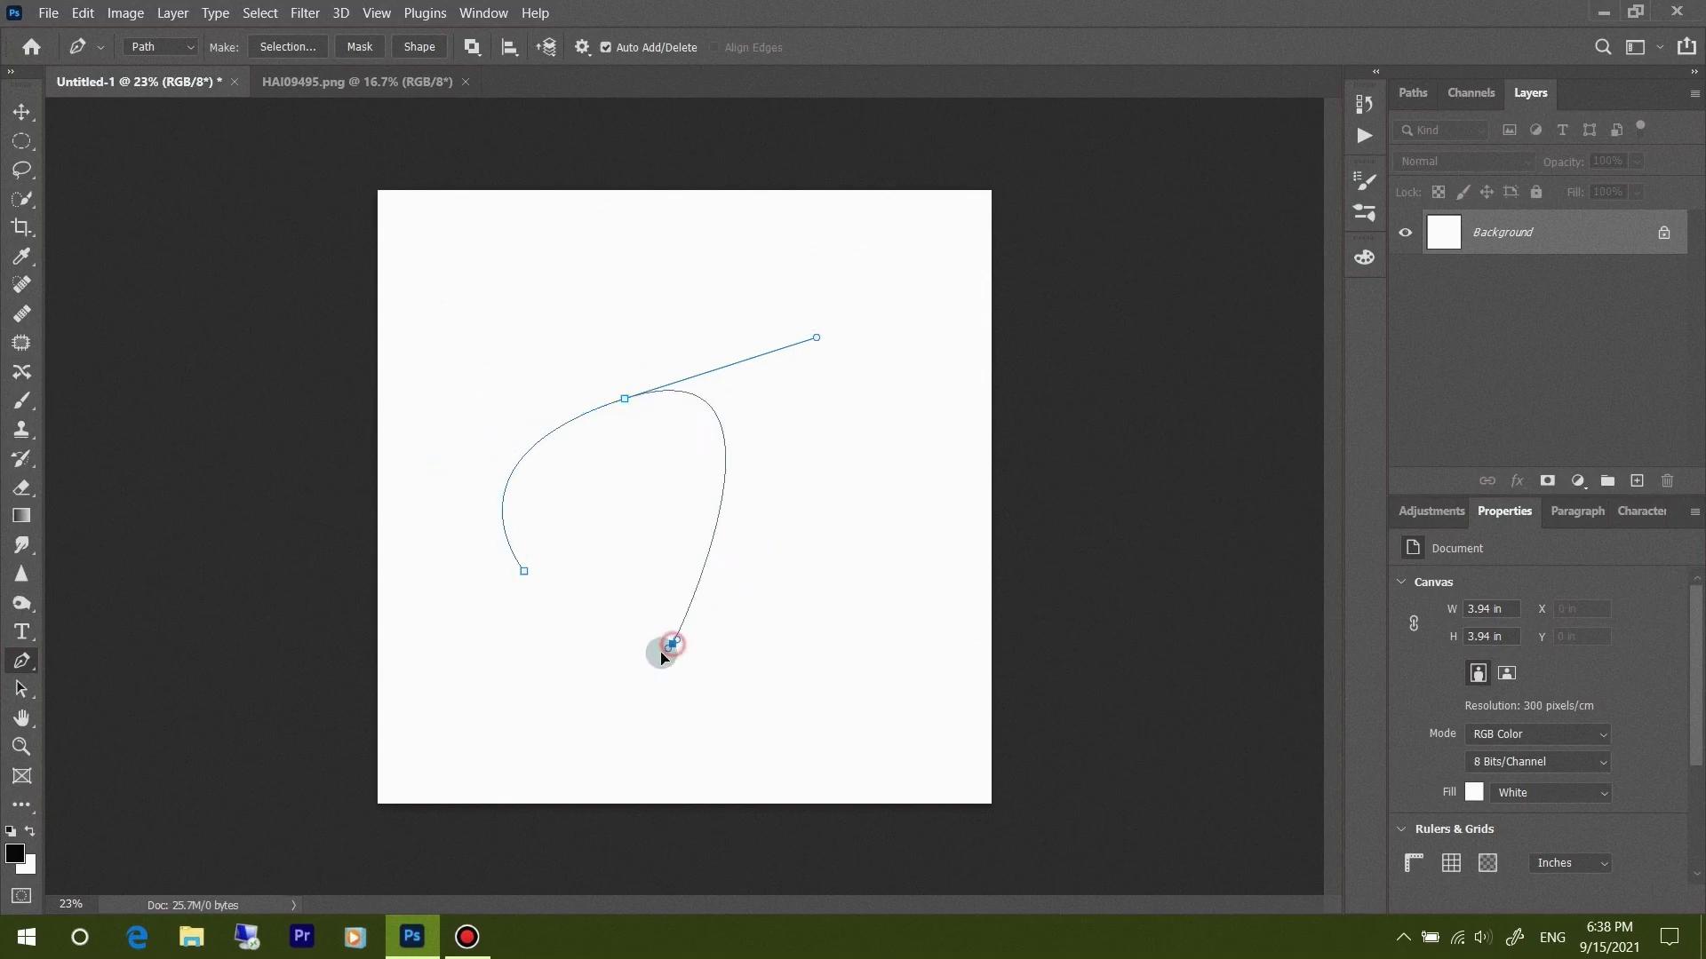
drag(672, 643, 661, 658)
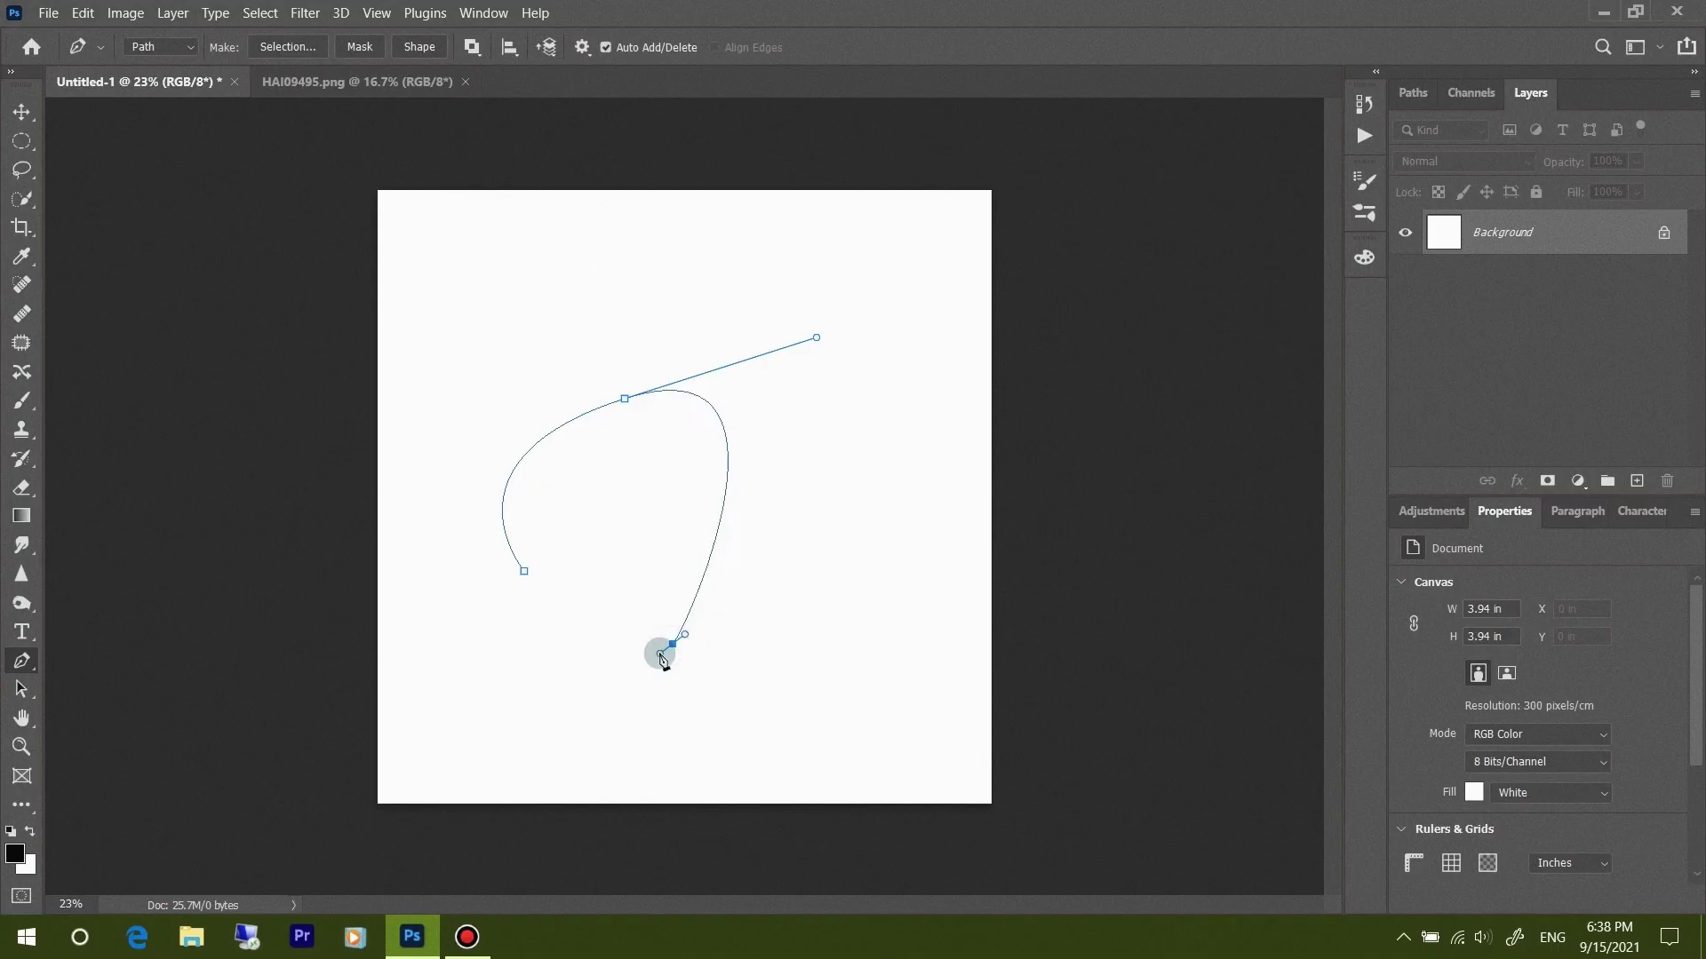
click(700, 396)
key(ctrl+z)
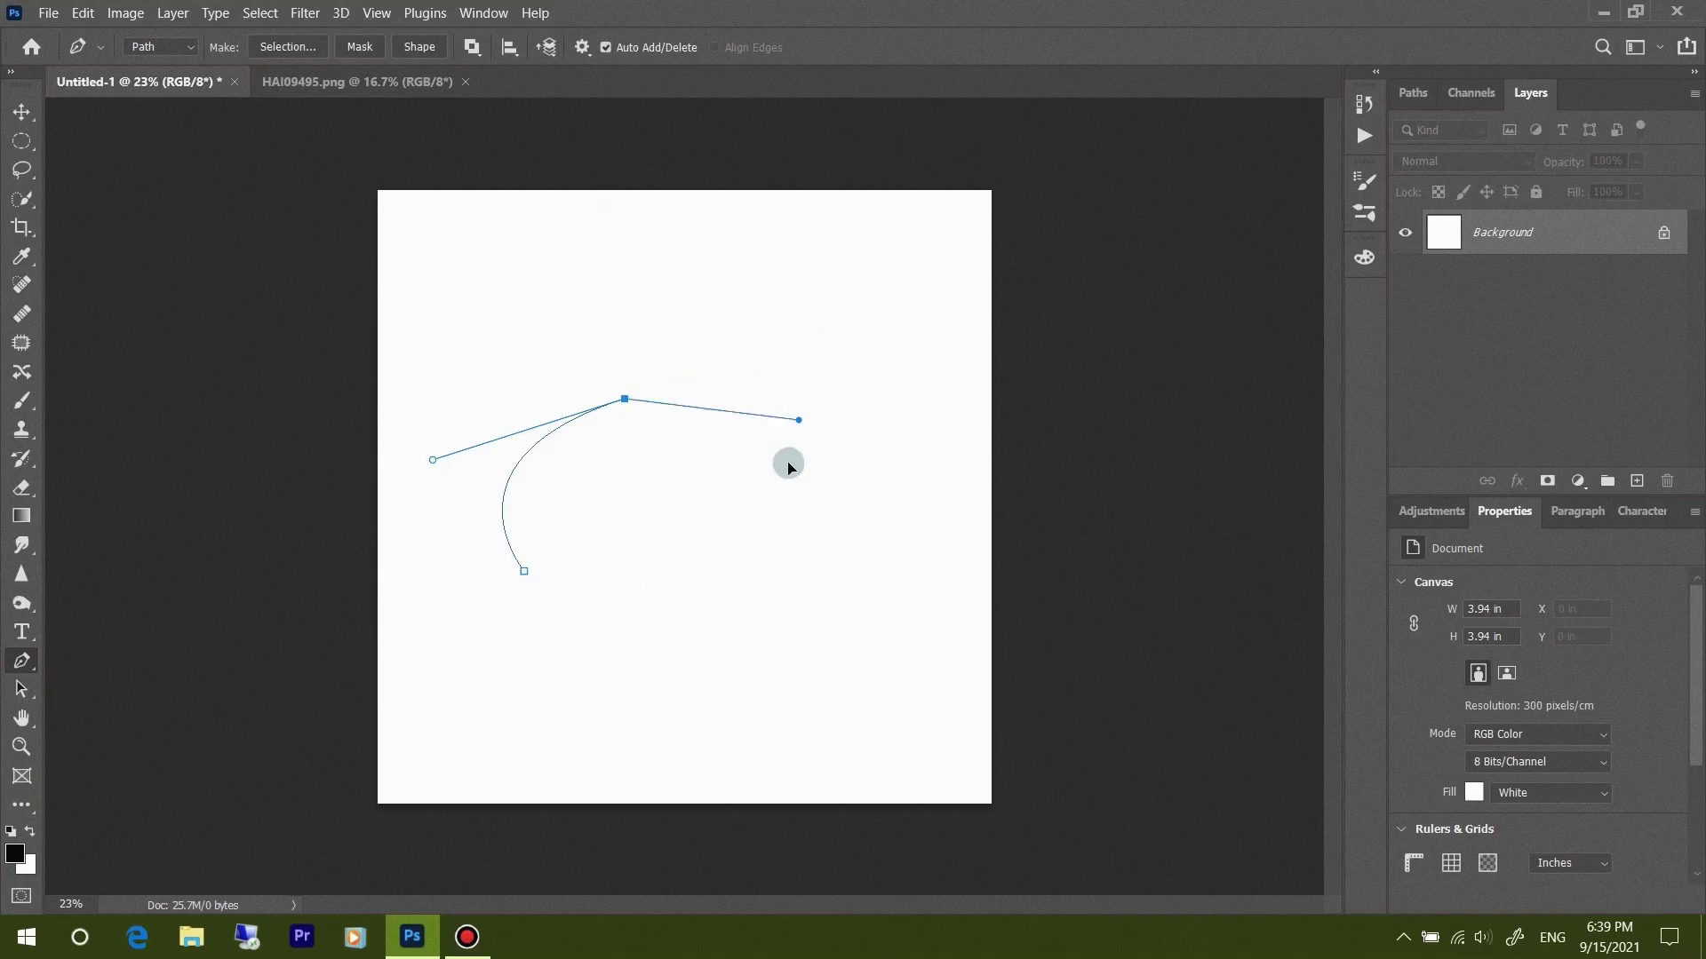
Reshape the middle anchor's upper handle, then remove its outgoing handle
drag(817, 338, 760, 398)
drag(806, 177, 917, 325)
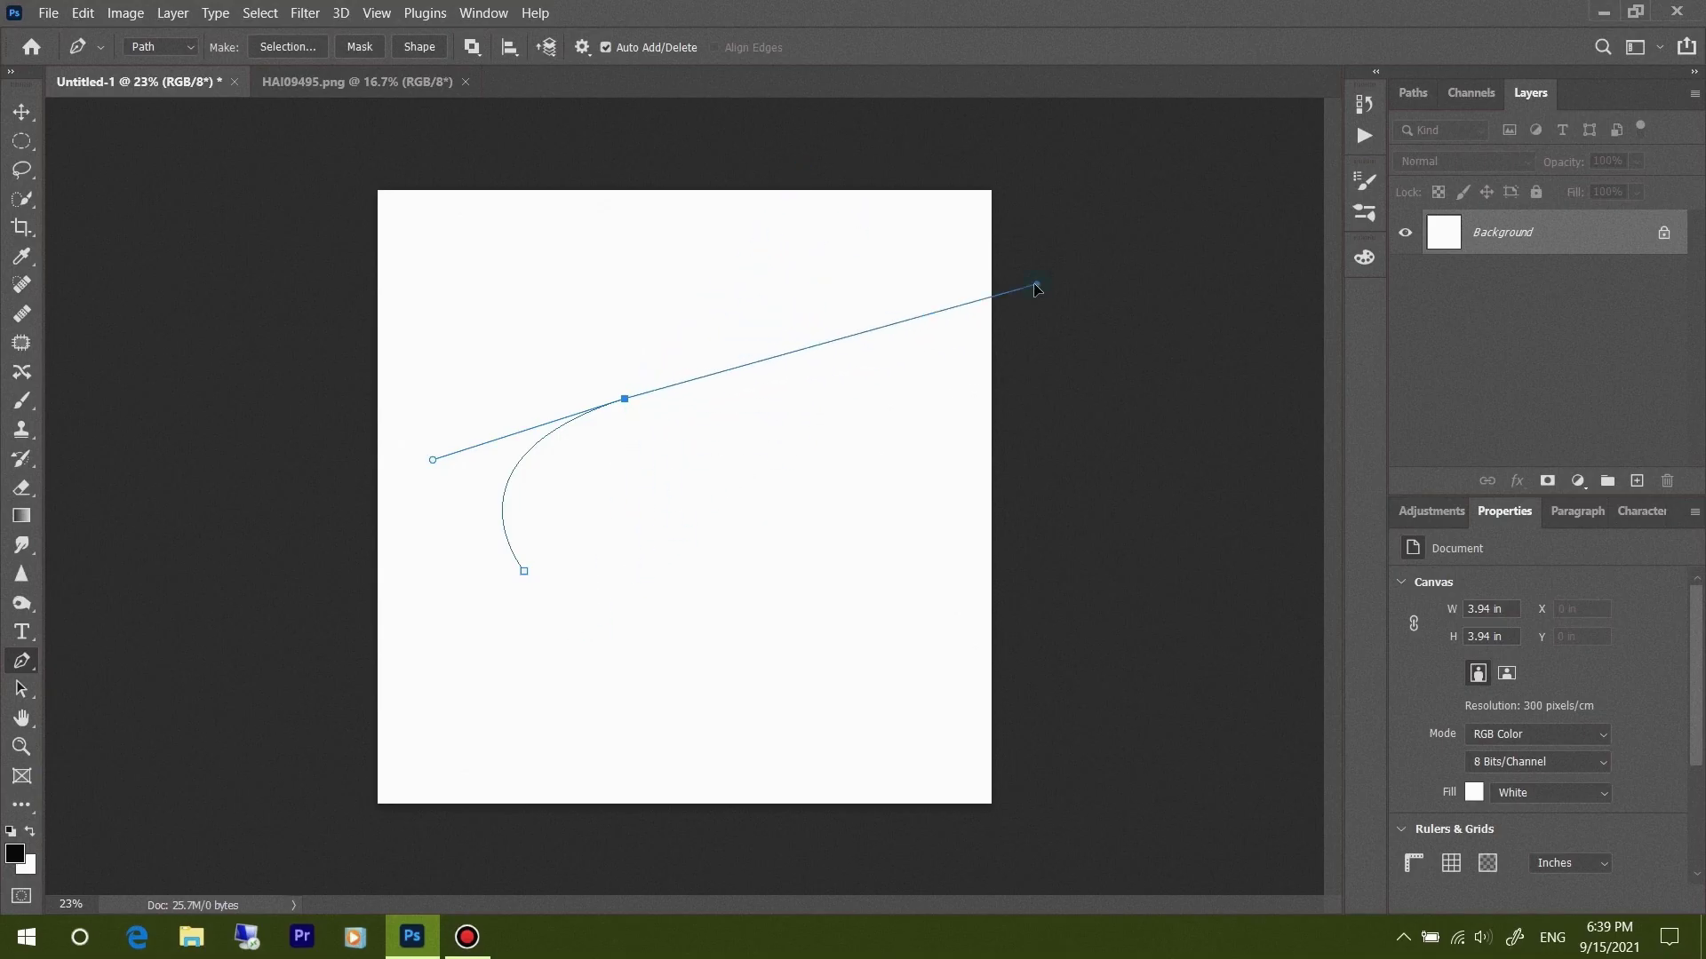
mouse_move(918, 325)
mouse_down()
mouse_move(646, 578)
mouse_move(529, 309)
mouse_move(743, 381)
mouse_up()
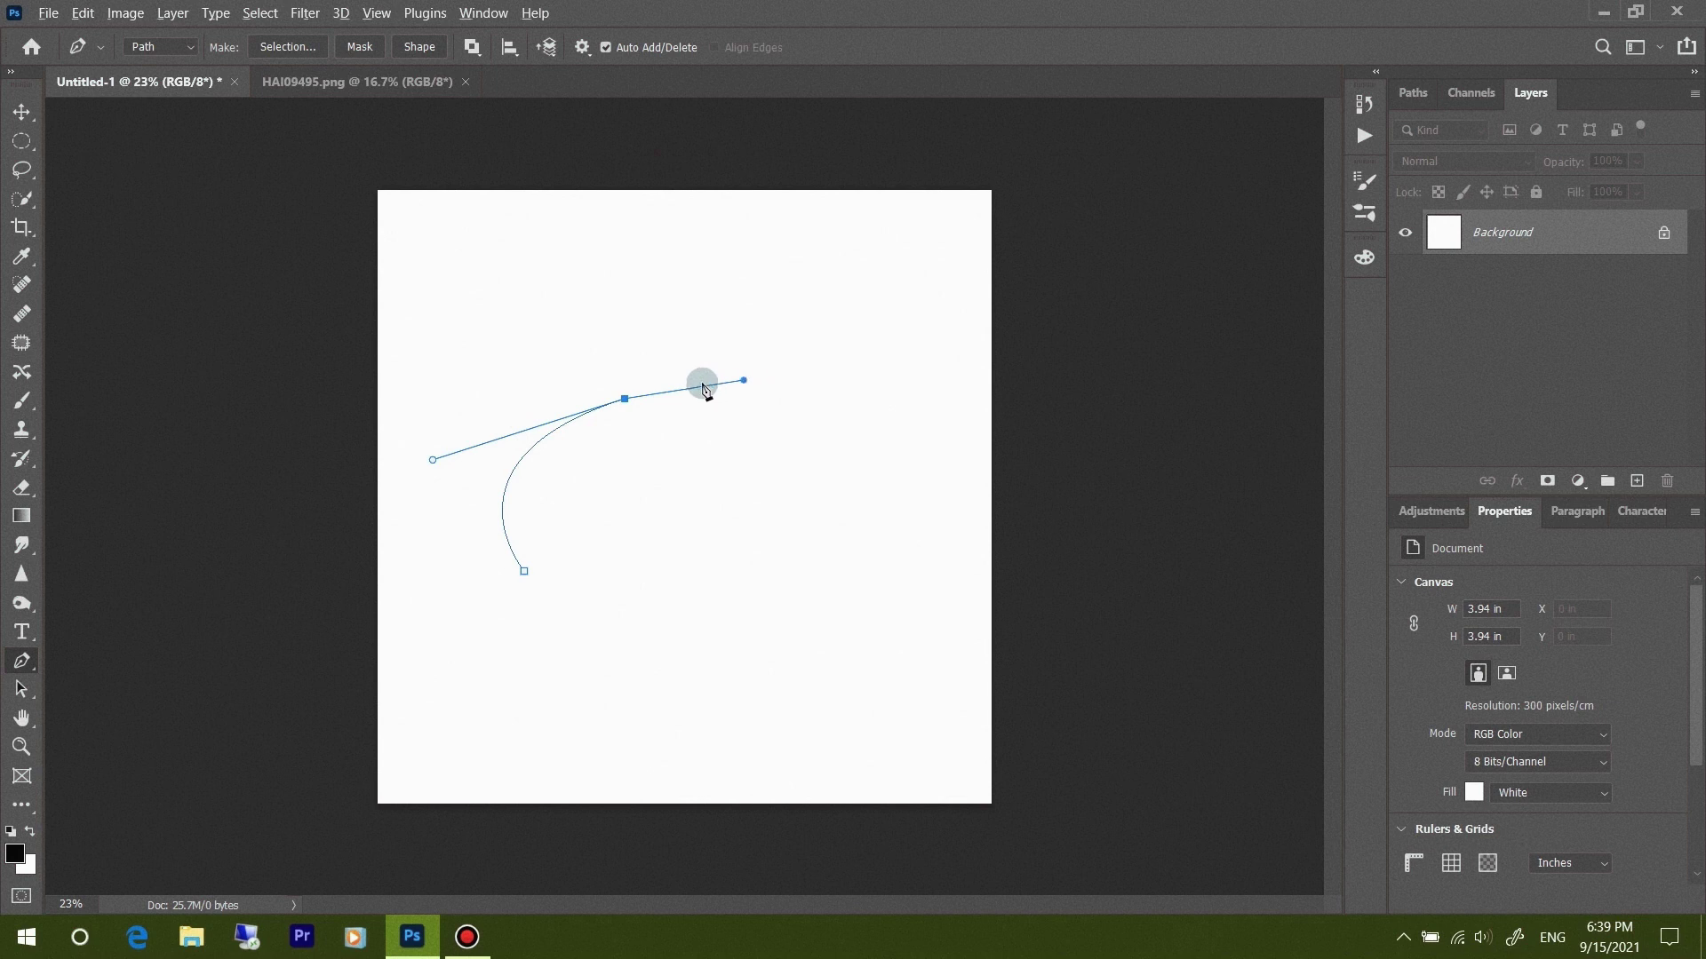
click(627, 401)
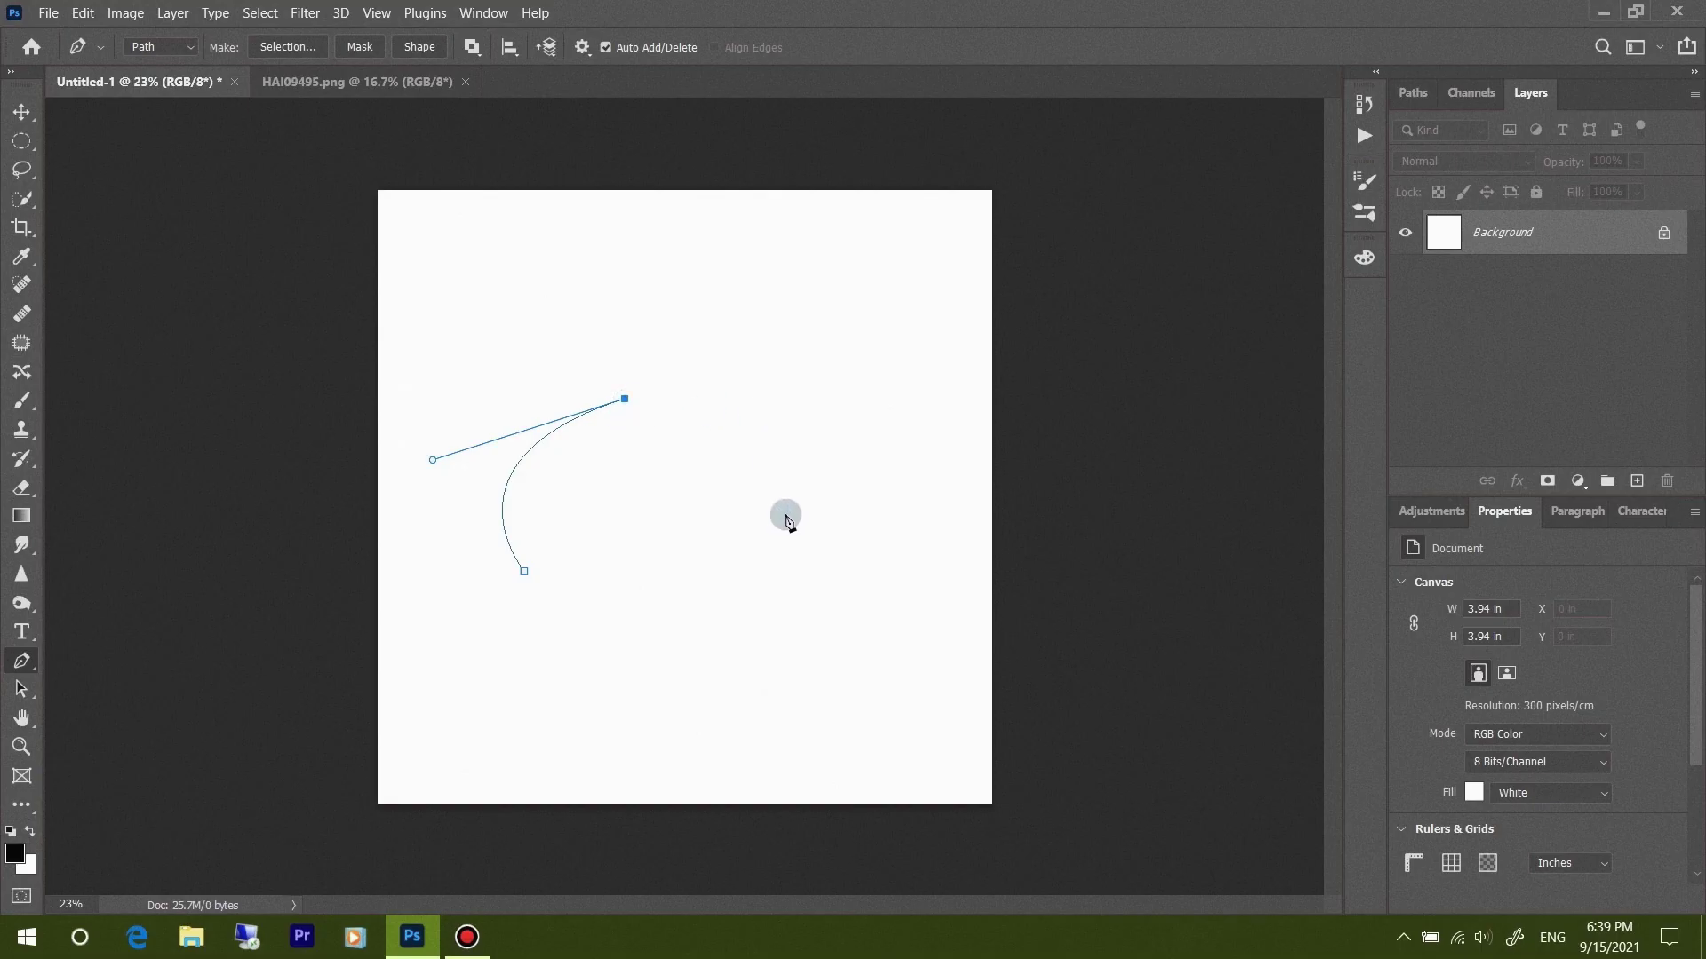
Try and undo several extra anchors, then undo the practice path until the canvas is blank
click(795, 639)
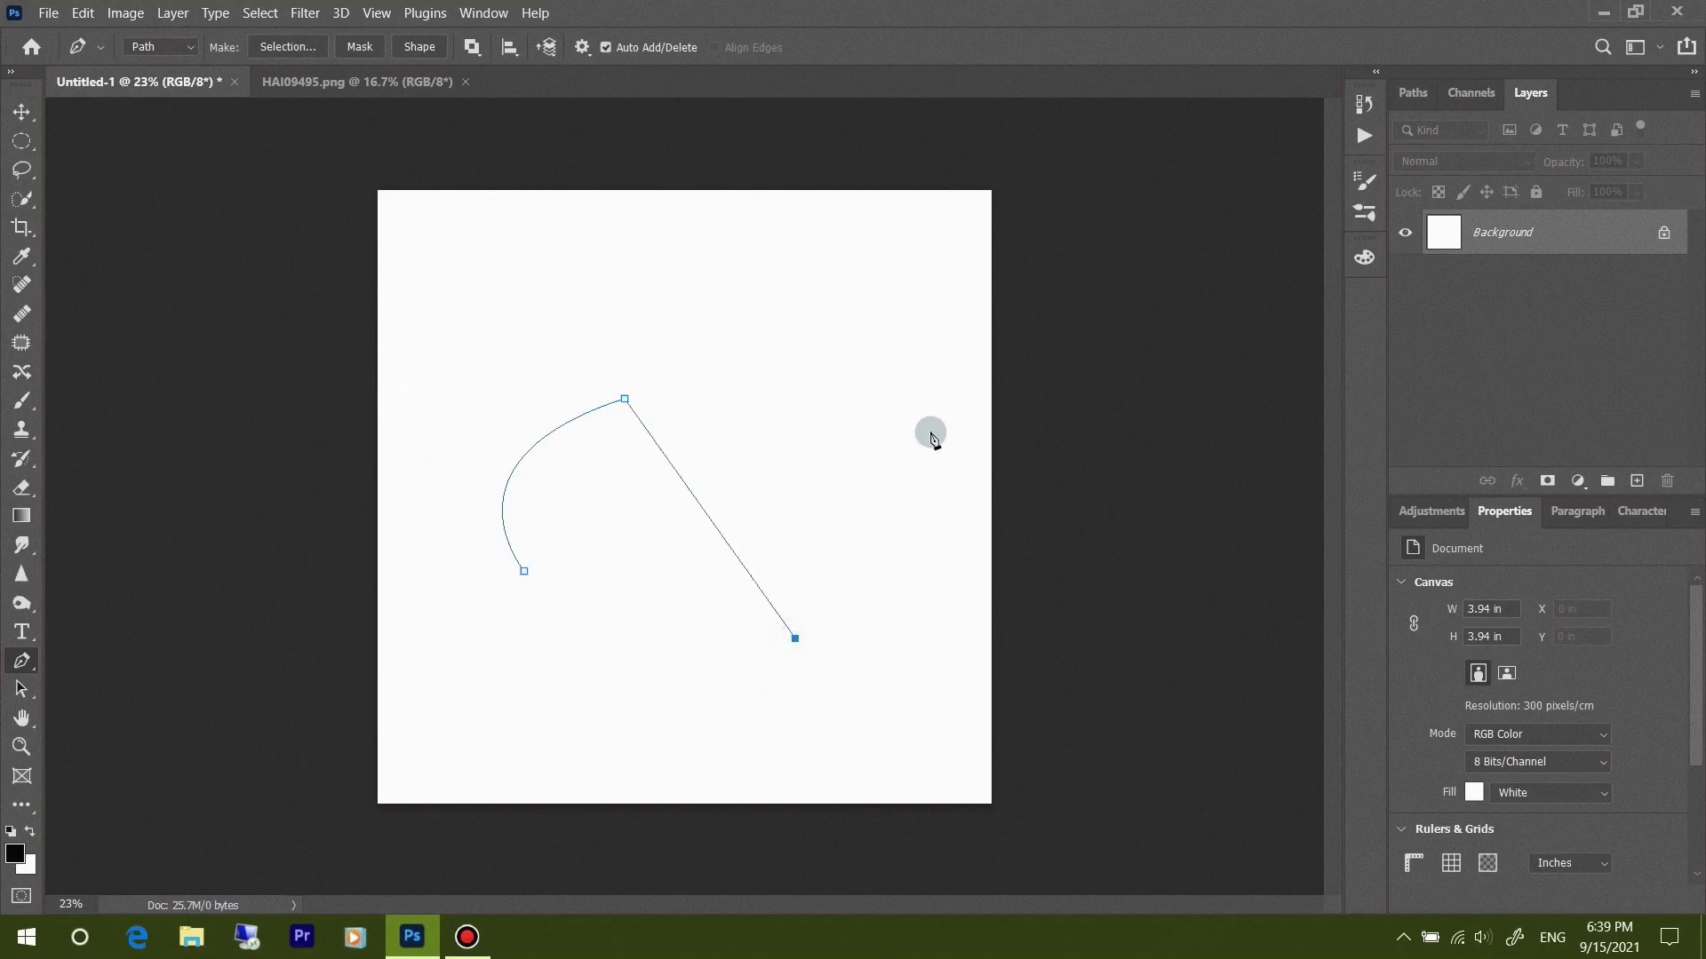
key(ctrl+z)
key(ctrl+shift+z)
key(ctrl+z)
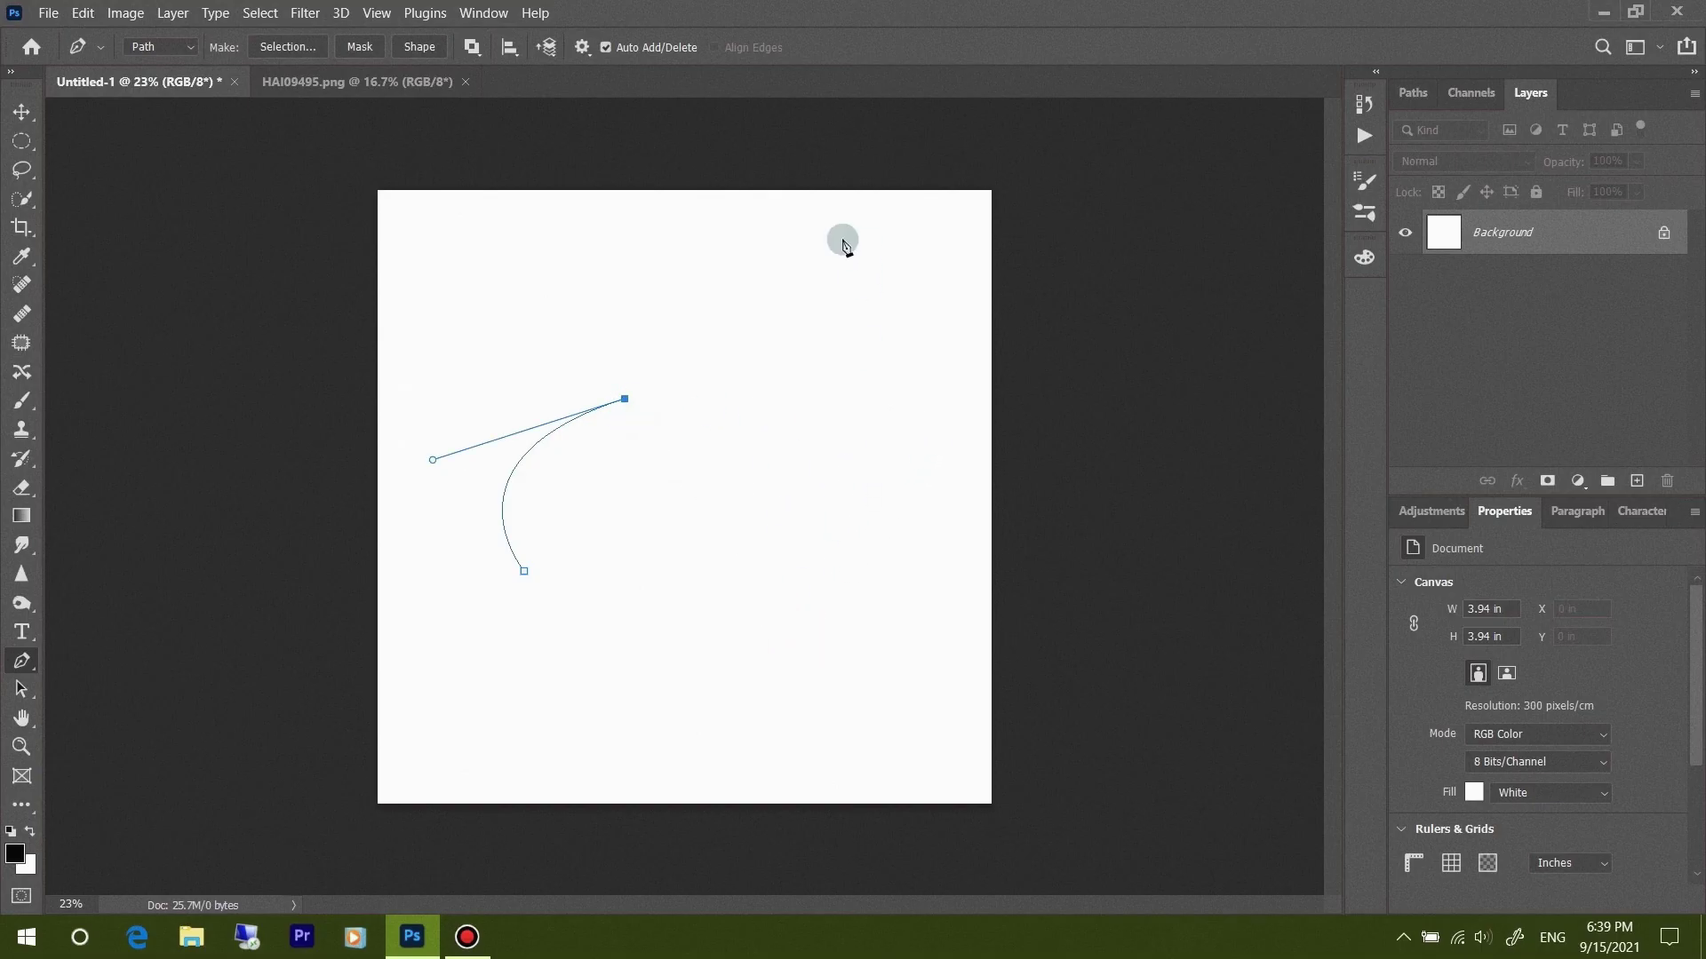
click(634, 229)
key(ctrl+z)
click(755, 640)
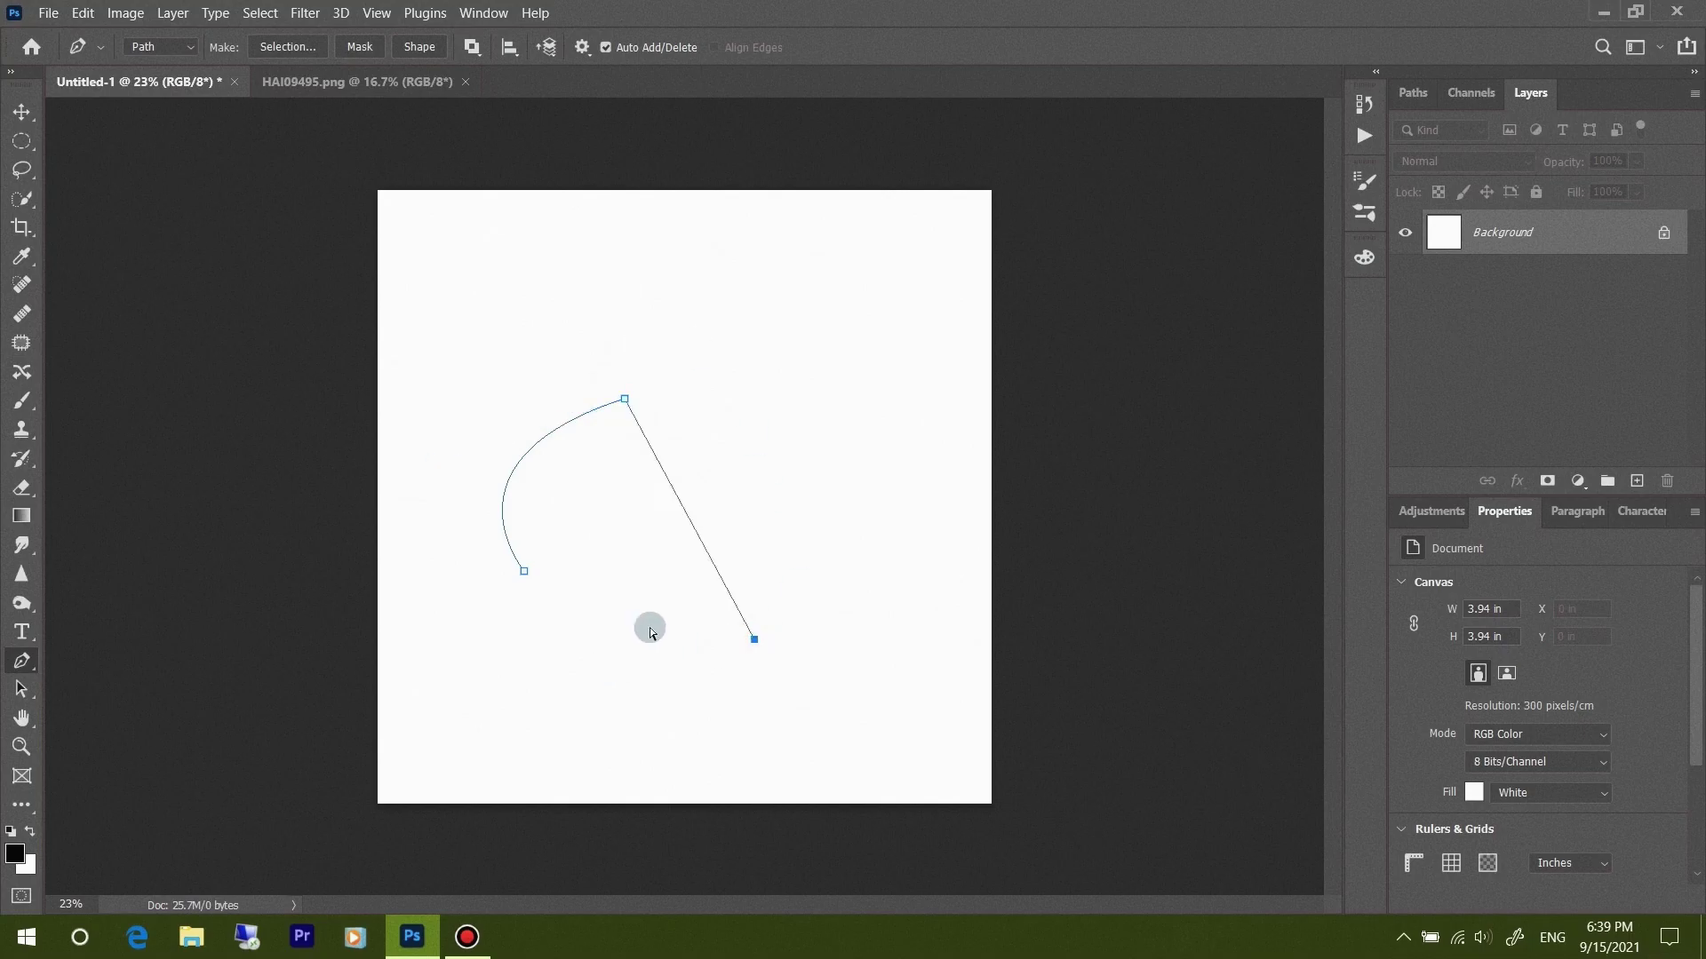
key(ctrl+z)
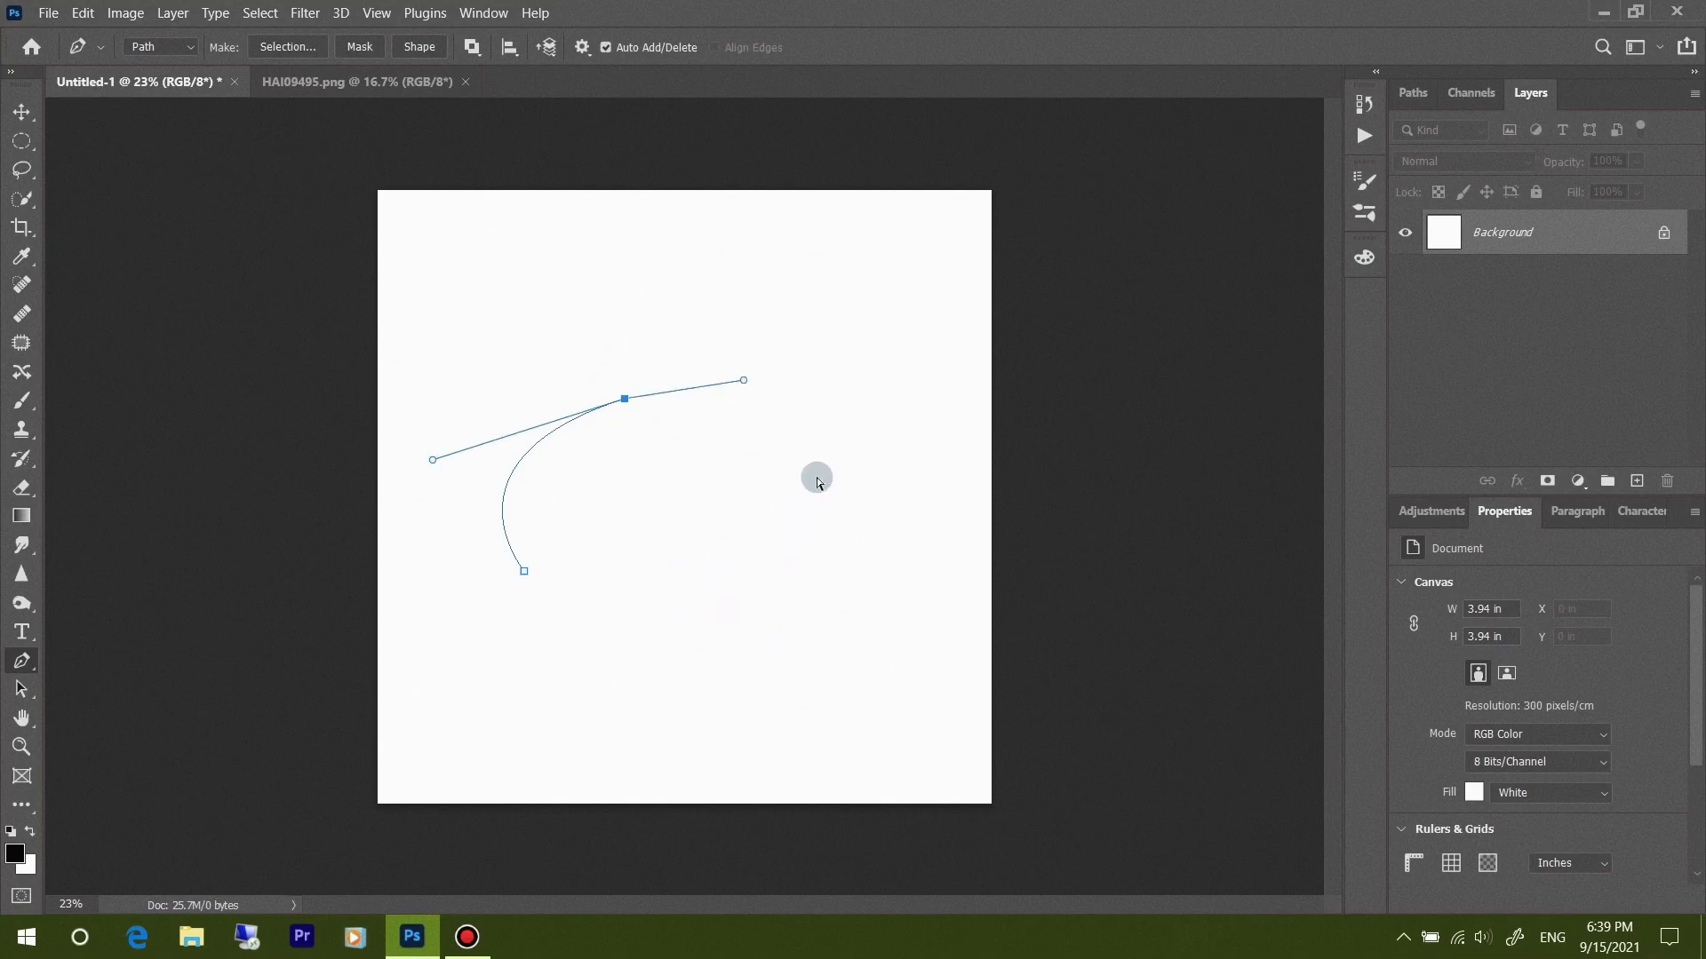
key(ctrl+z)
key(ctrl+z)
key(ctrl+z)
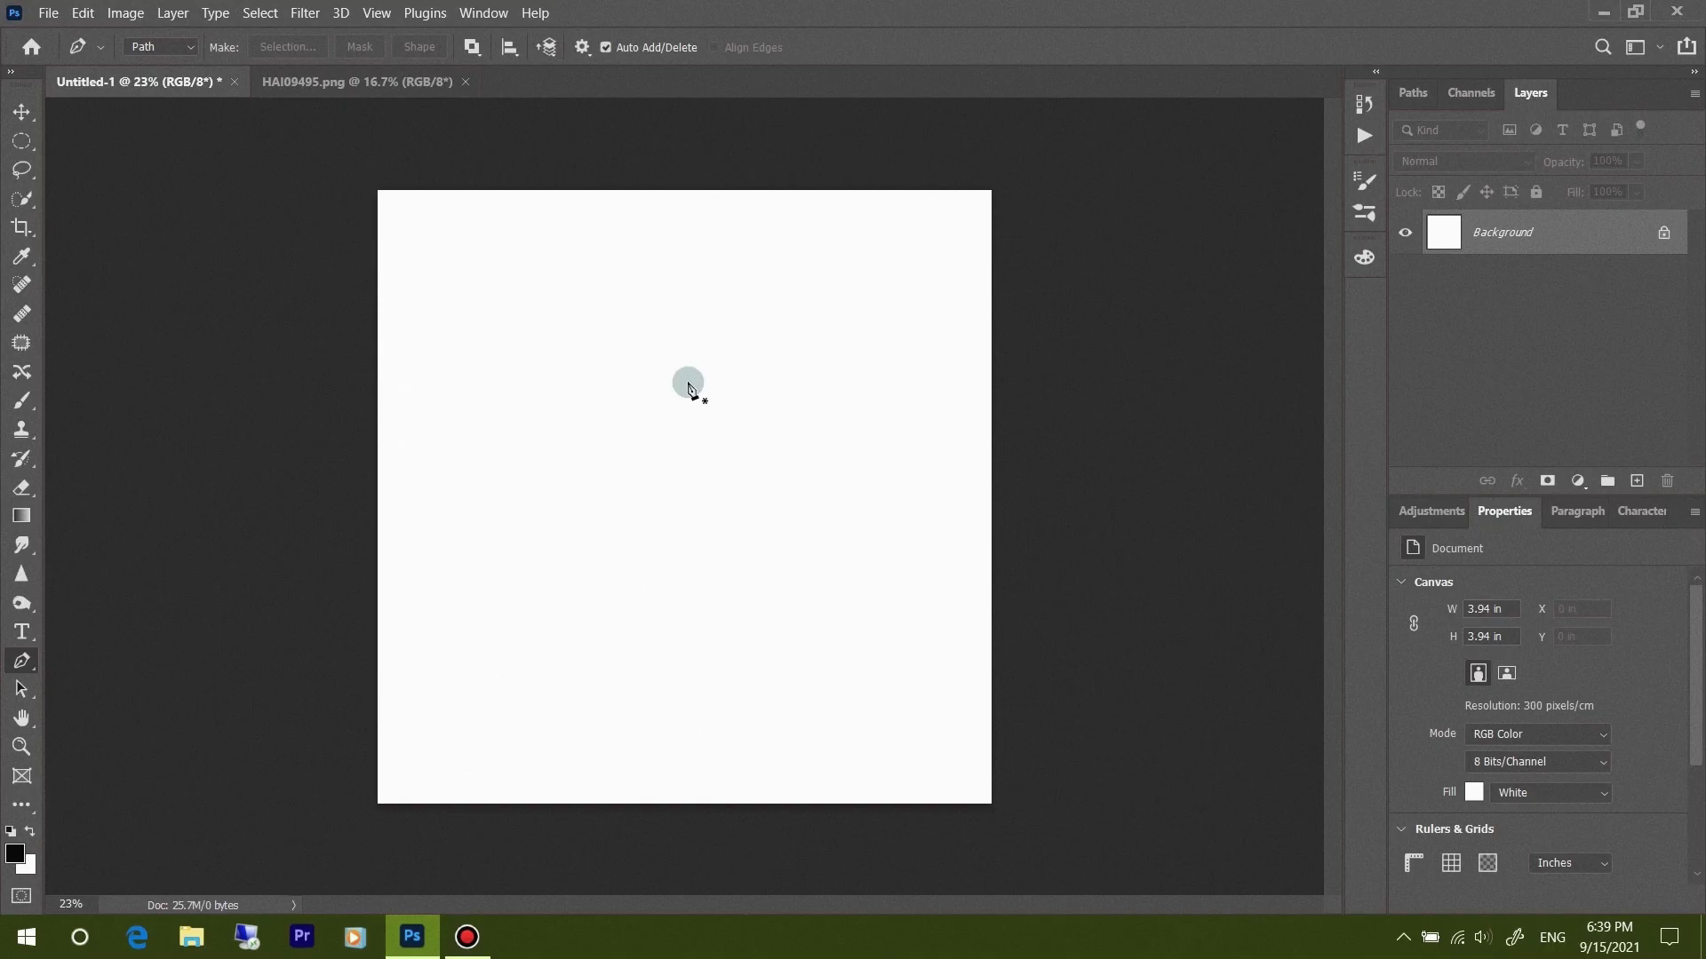
Make the HAI09495.png food photo the active document
click(372, 84)
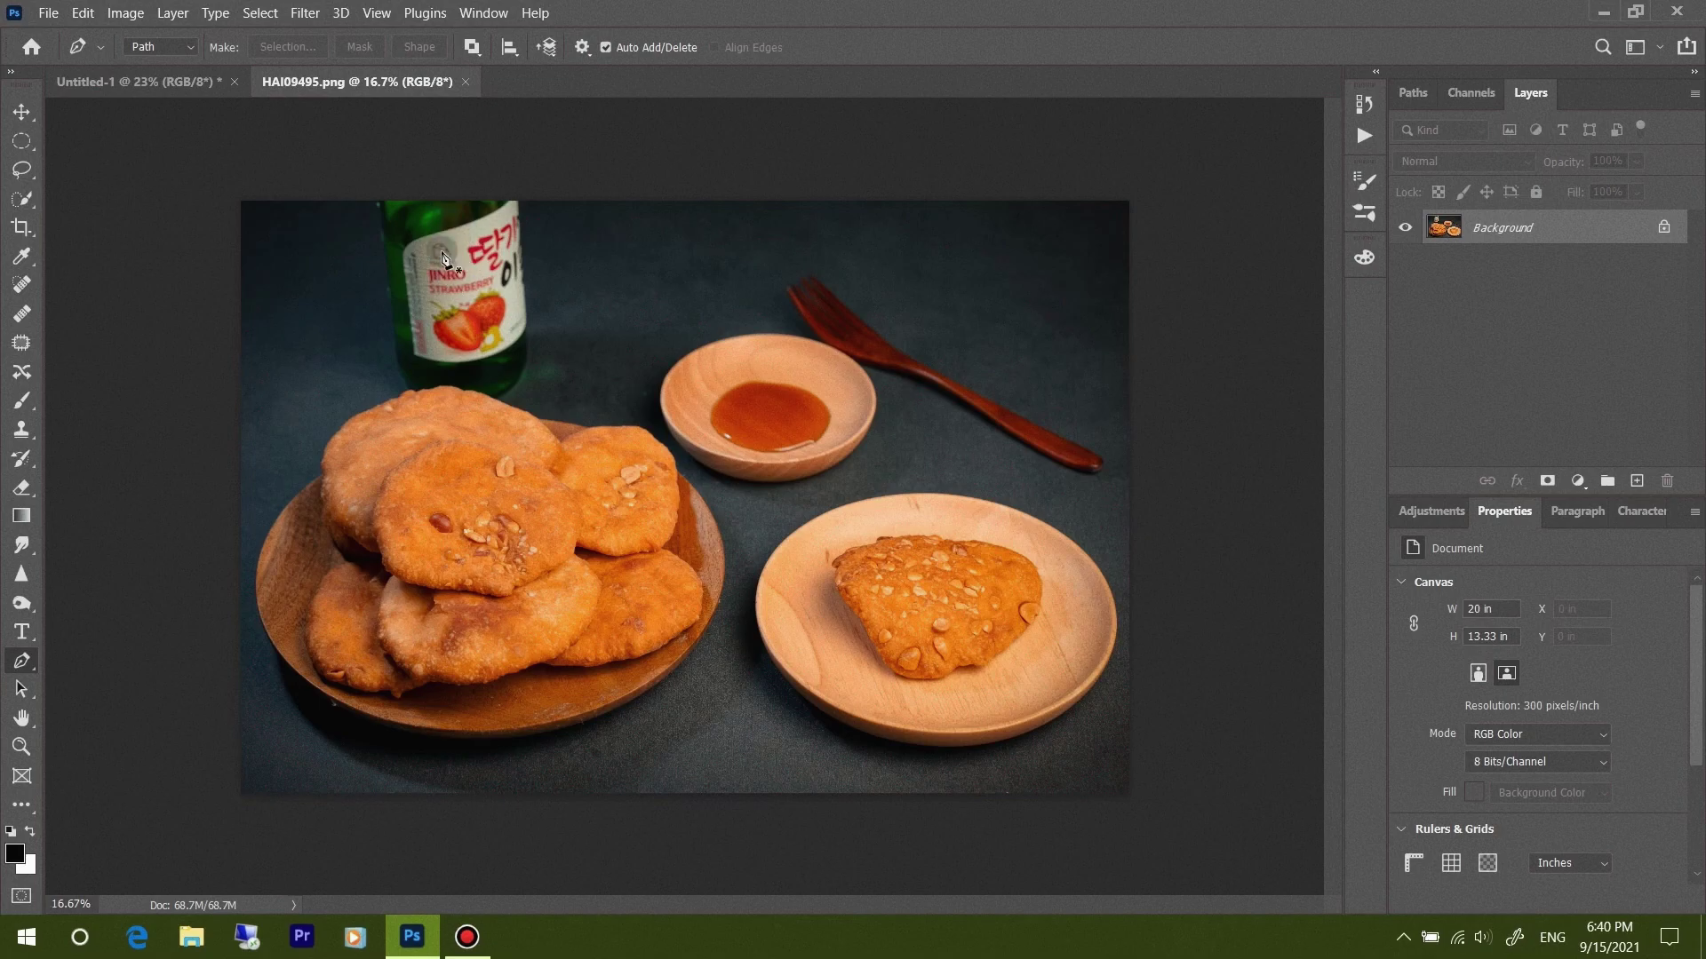
Use the Zoom tool to scrubby-zoom until the single-cookie plate fills the view at 45.2%
click(763, 374)
click(807, 541)
right_click(16, 664)
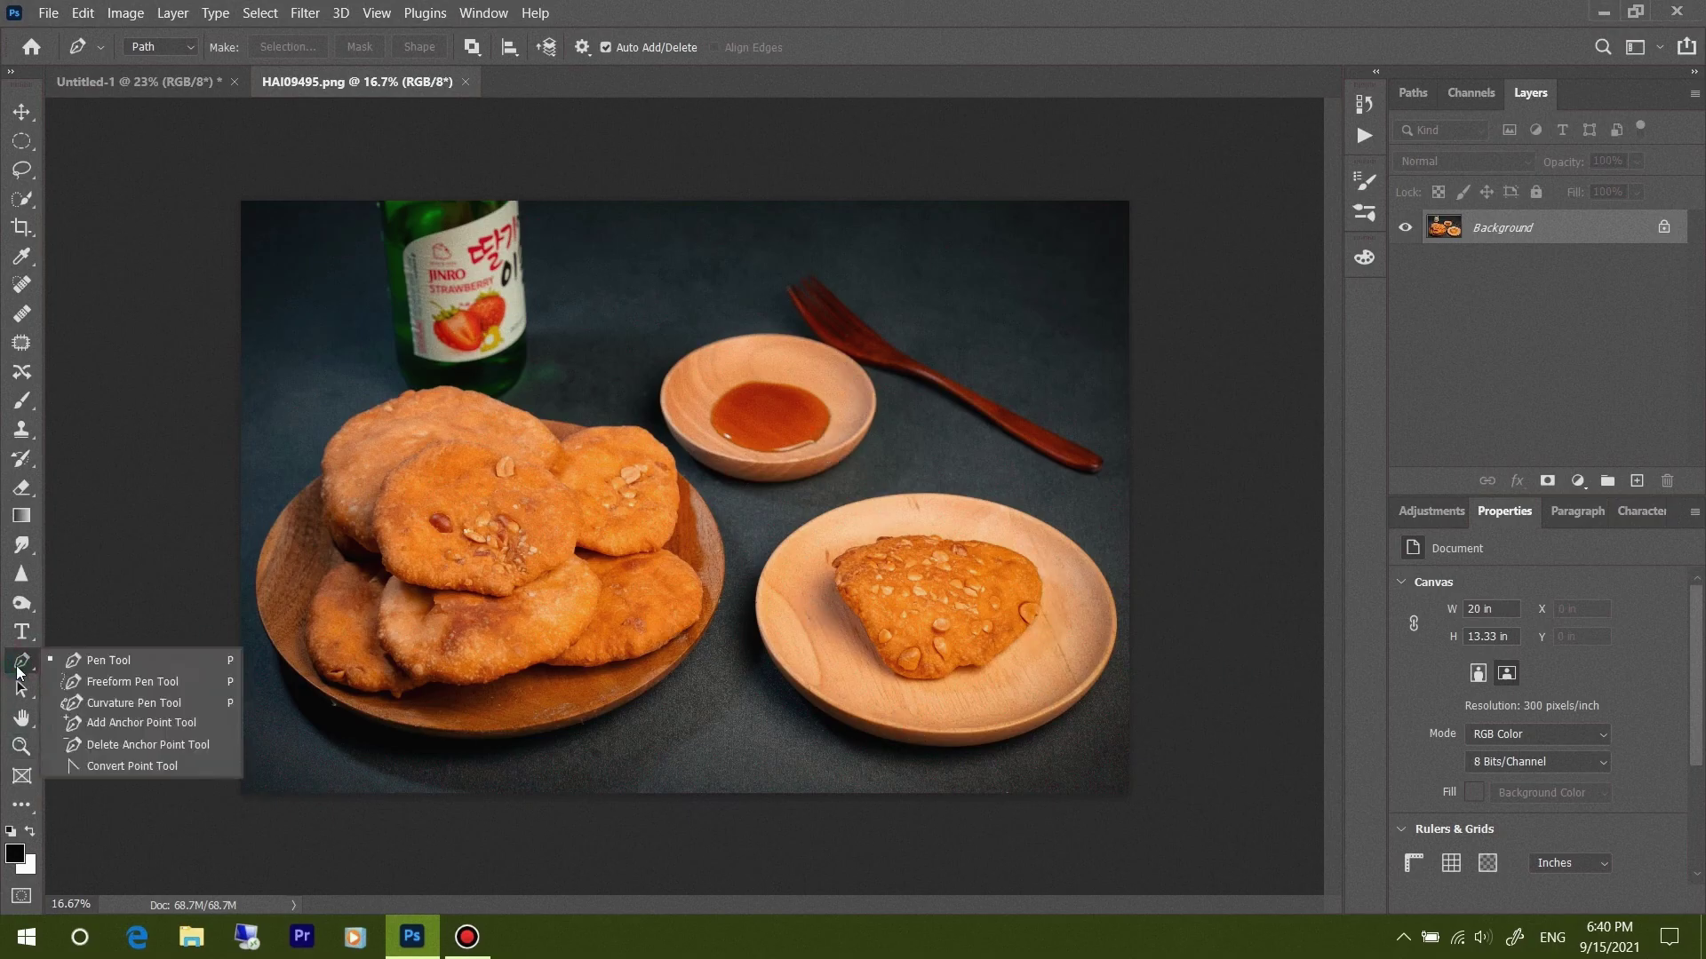
click(115, 664)
click(21, 749)
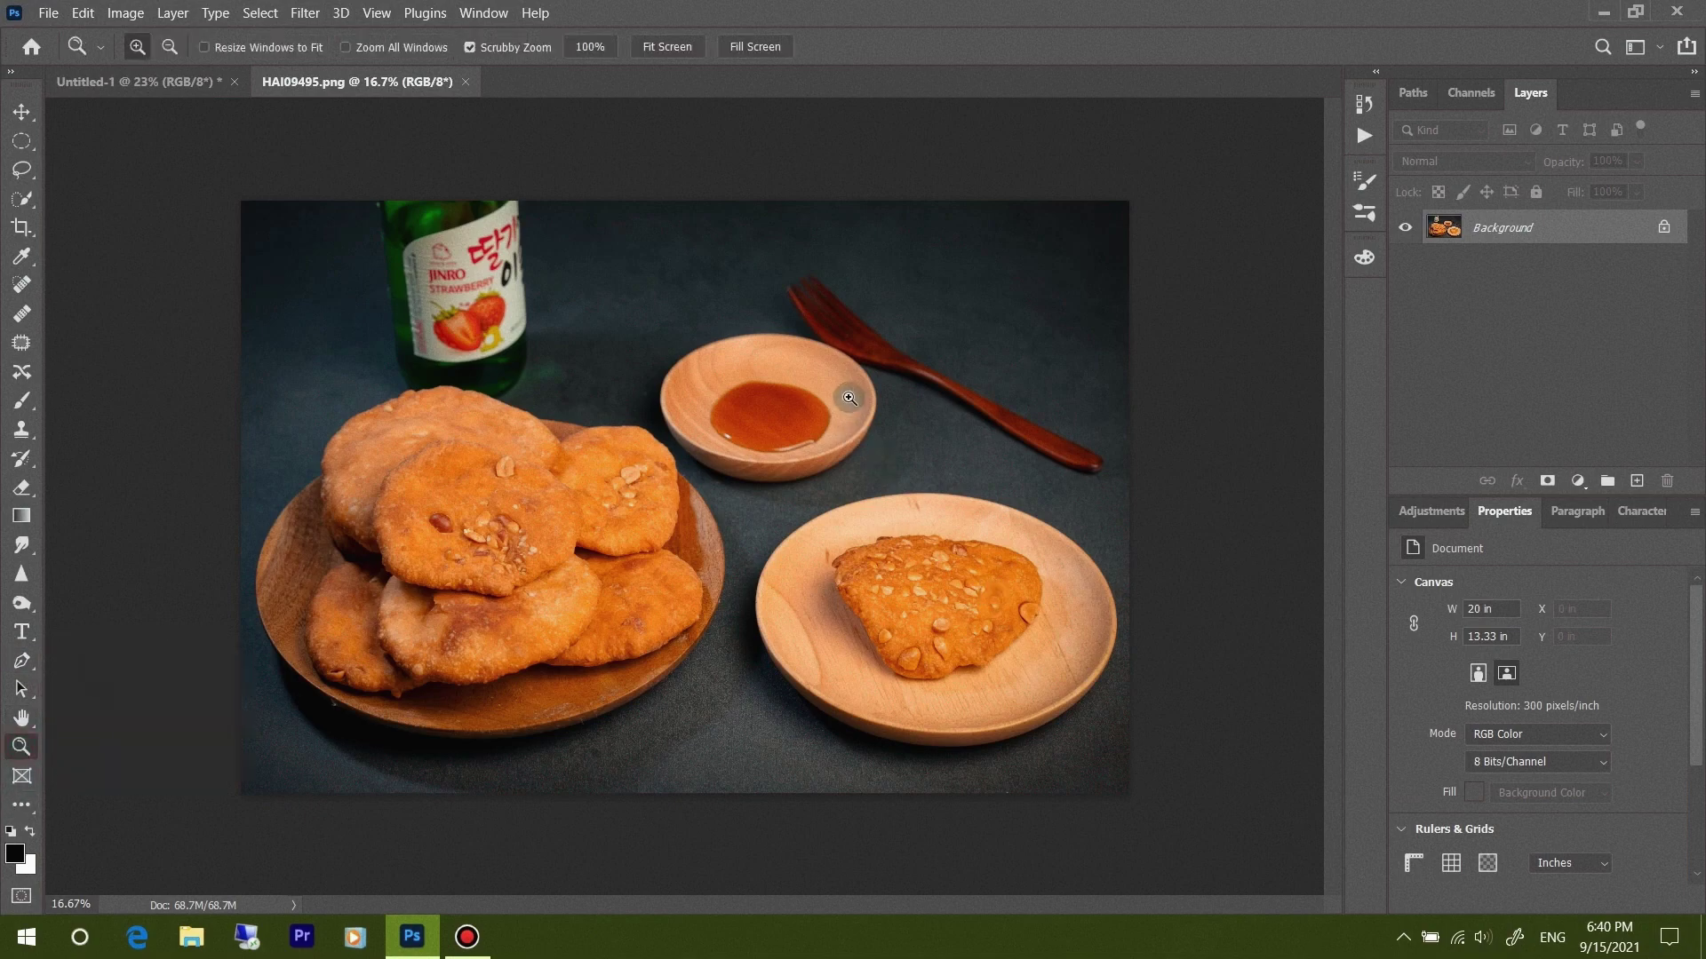
drag(850, 398, 538, 437)
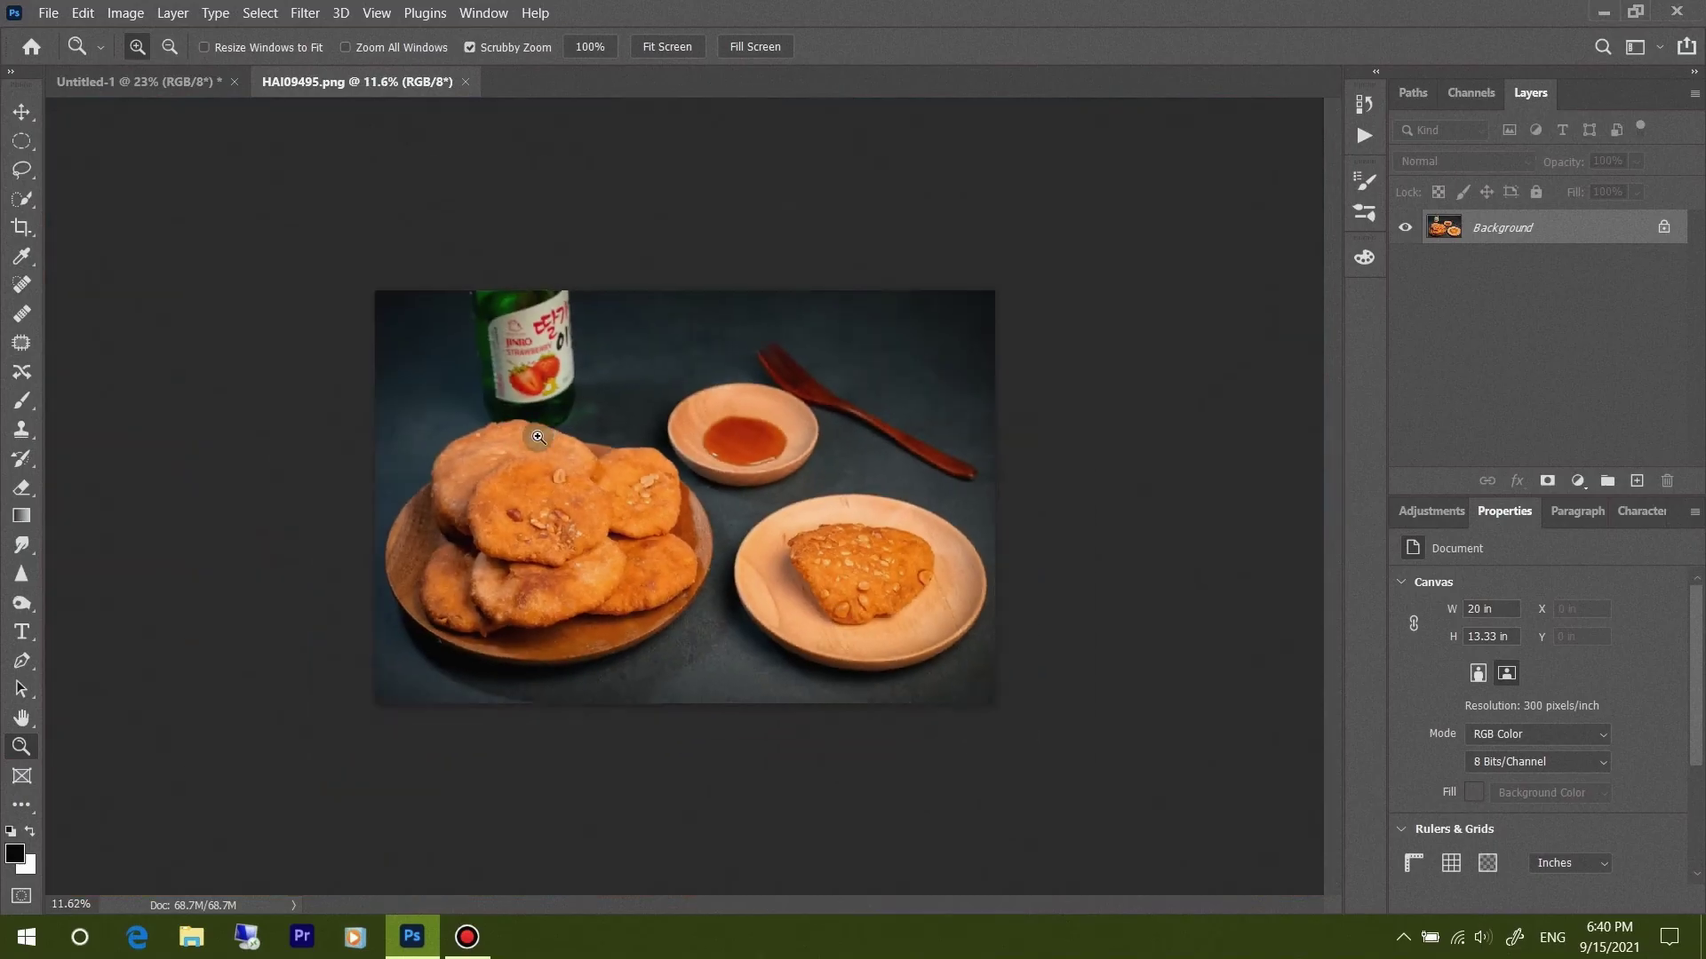
drag(928, 657, 1026, 730)
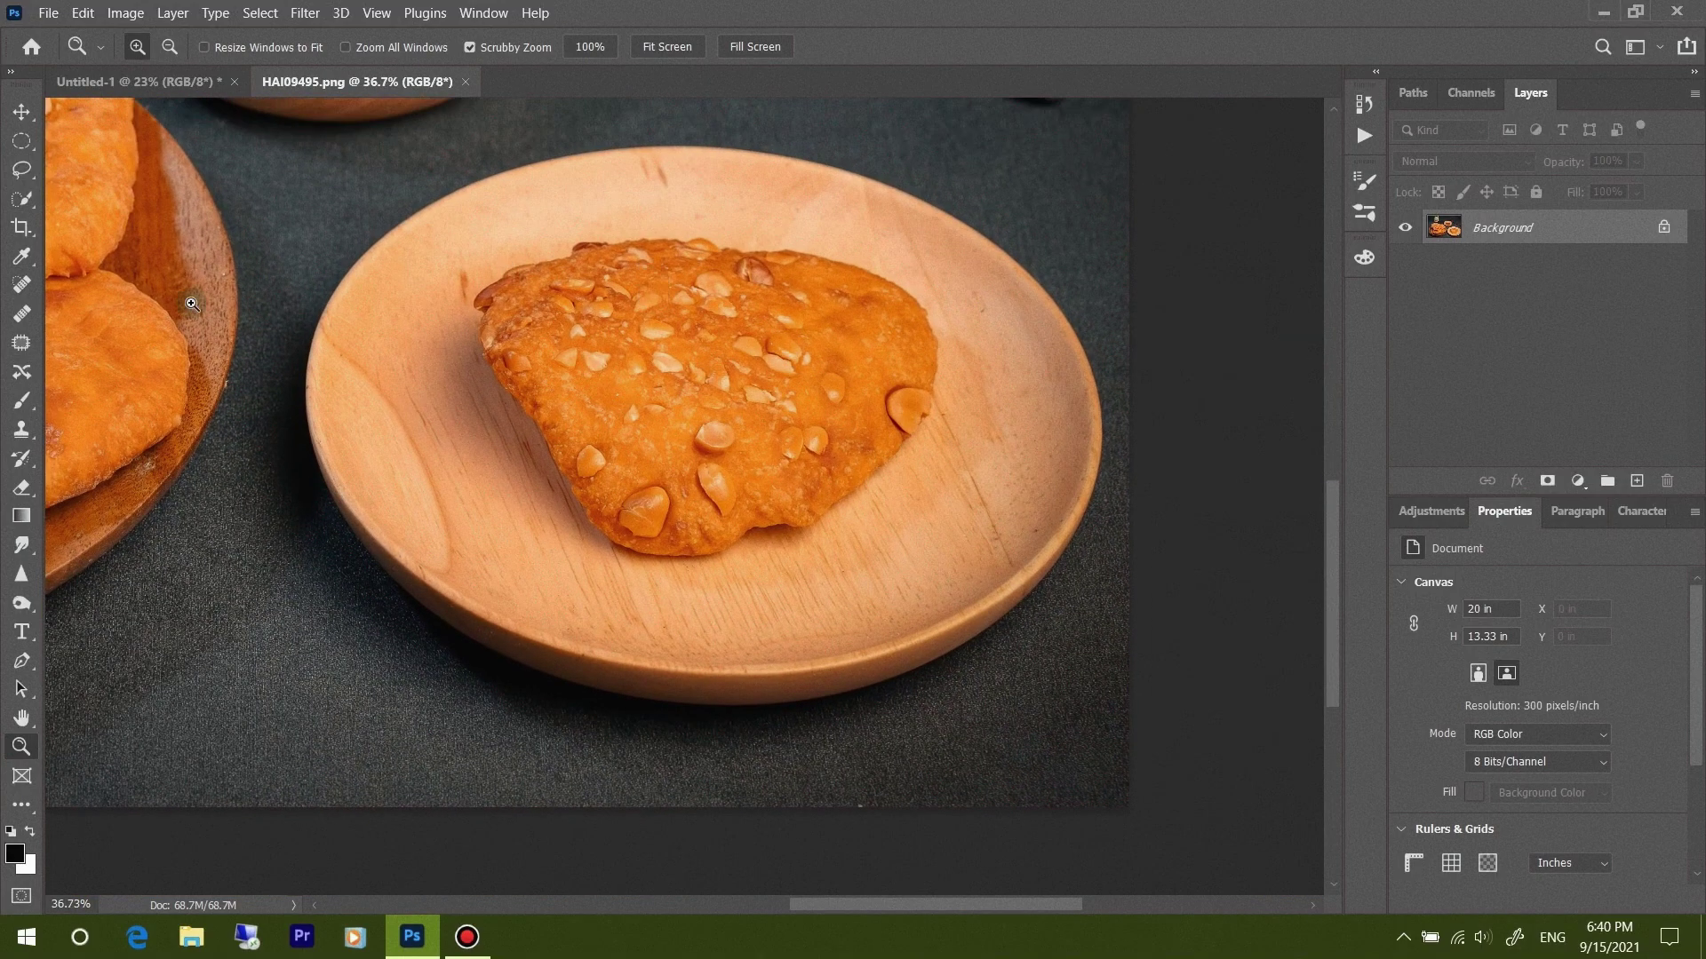
drag(699, 403, 538, 385)
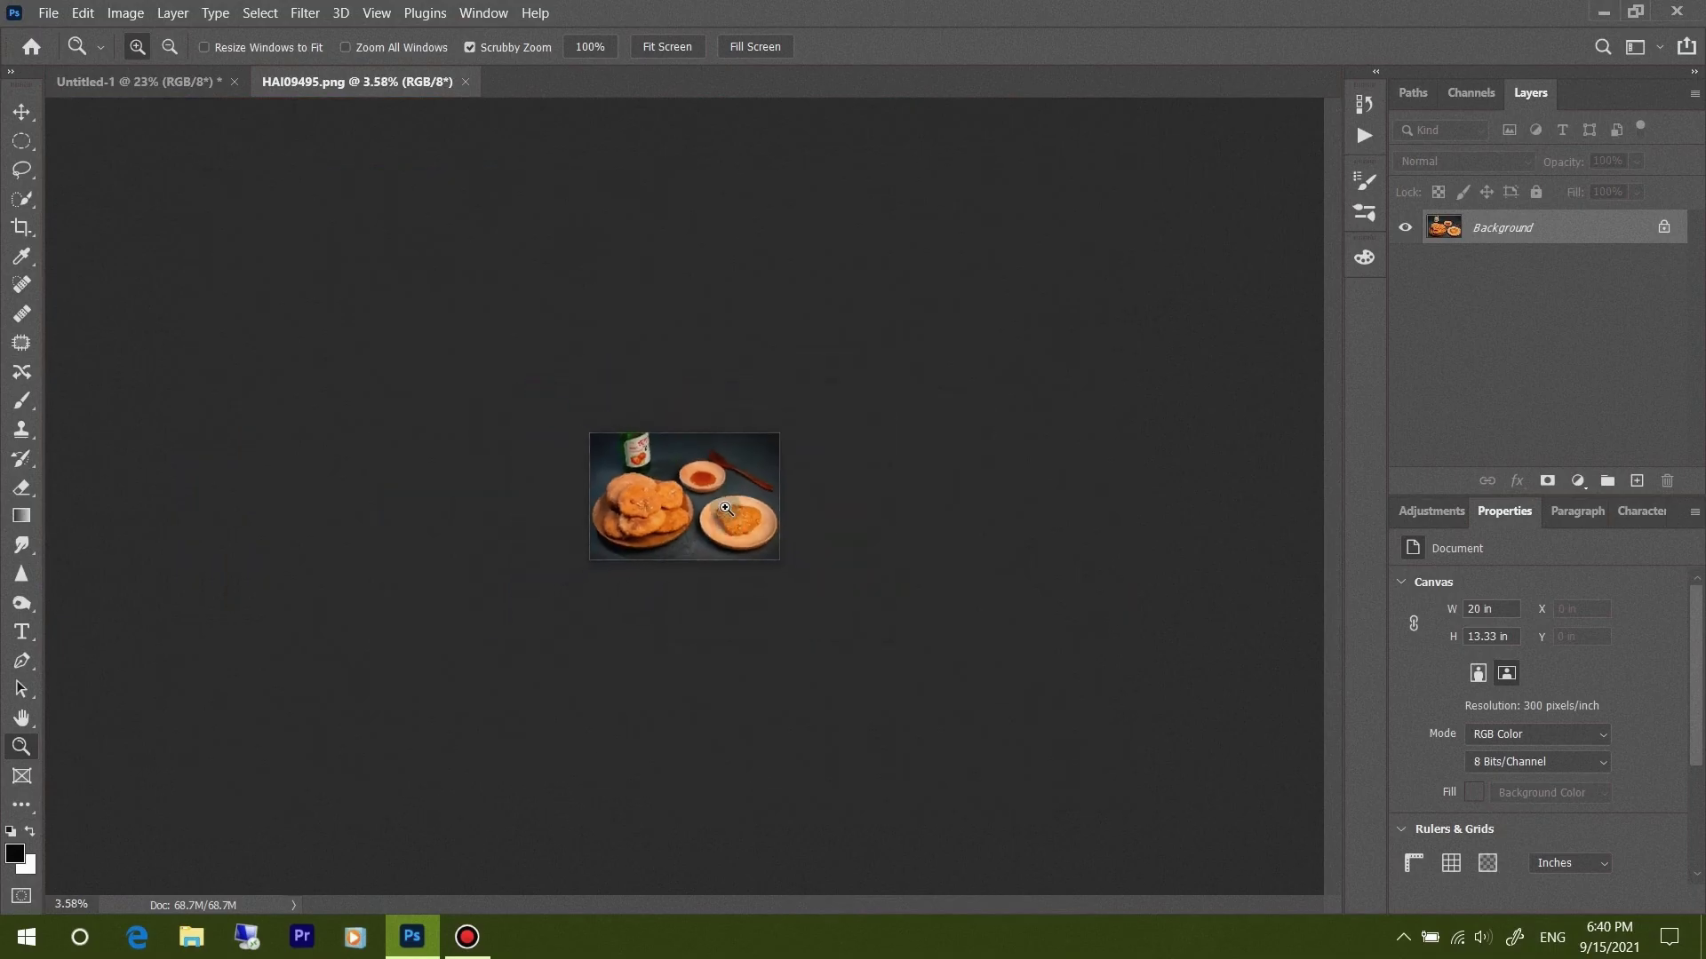
drag(725, 508, 822, 467)
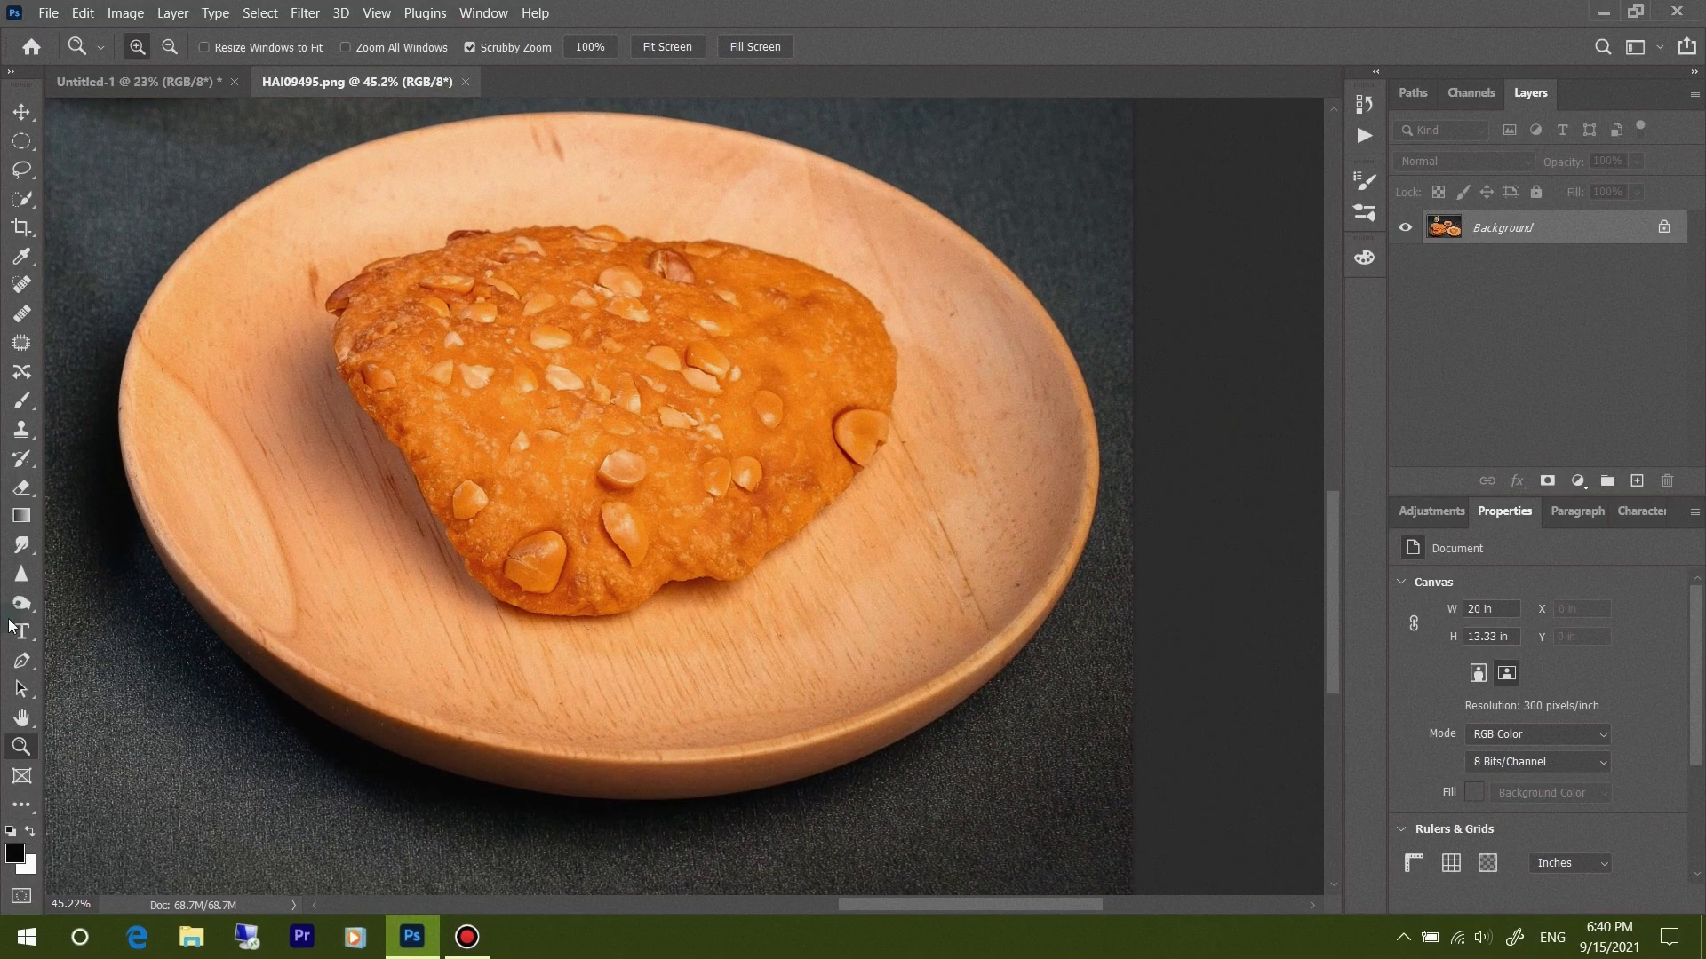
With the Pen tool, place smooth anchors from the plate's upper-left rim across the top, right and bottom
click(22, 660)
scroll(539, 394, up, 1)
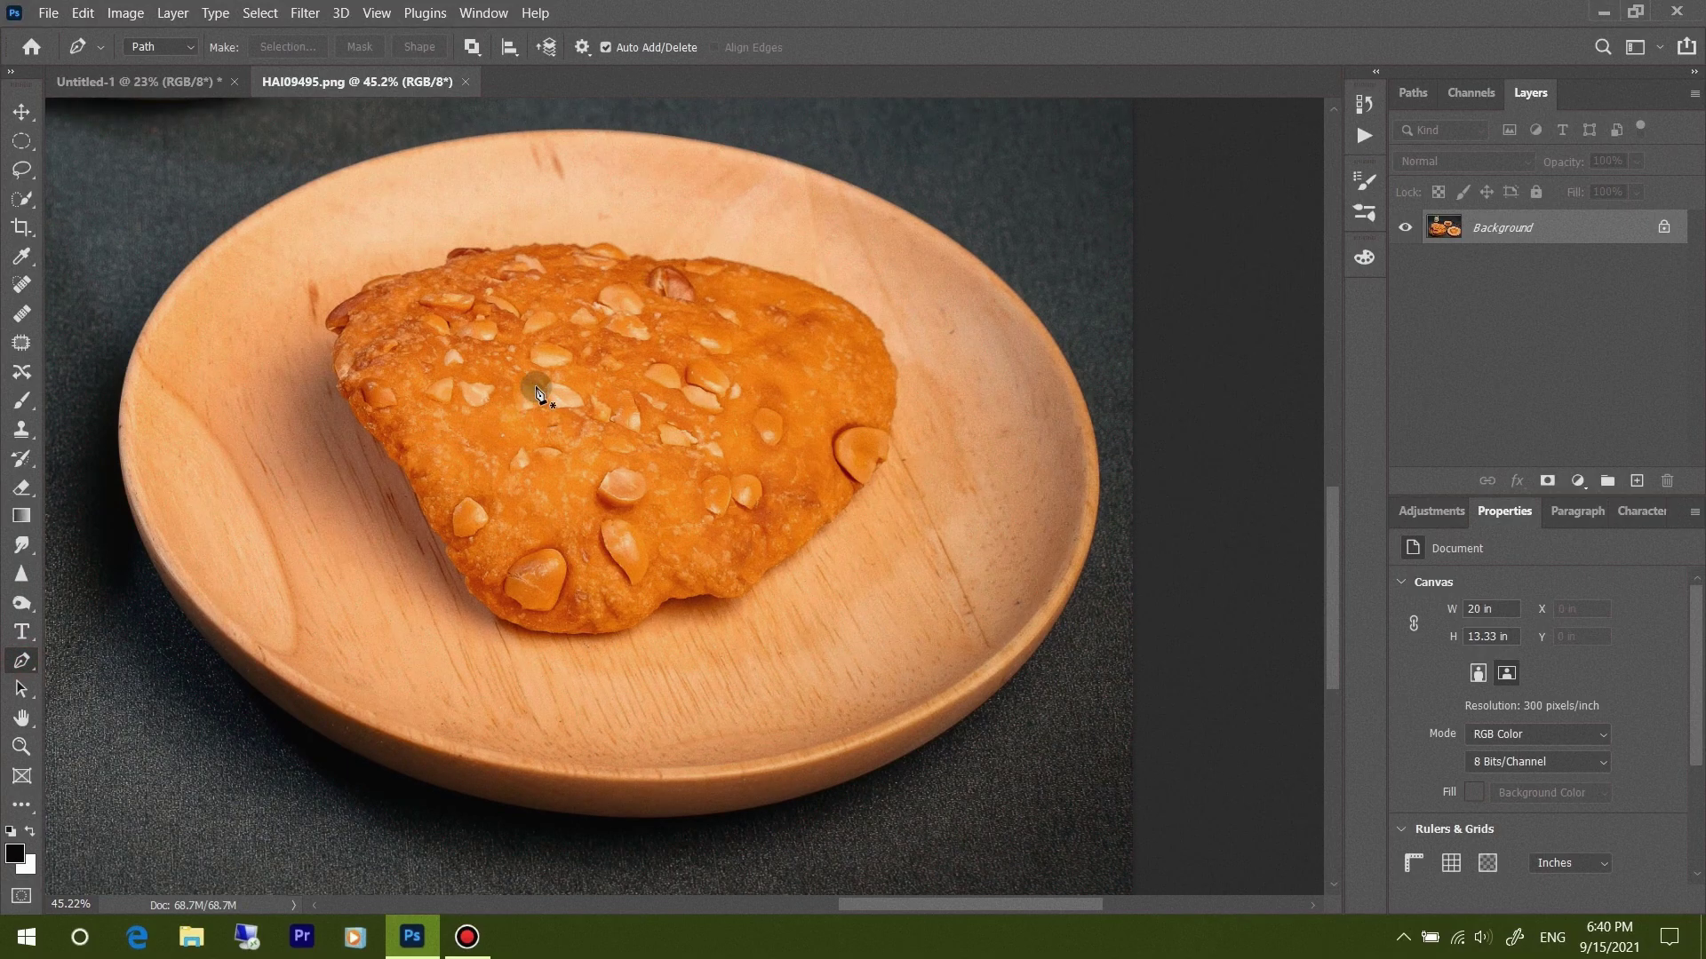
scroll(539, 394, up, 1)
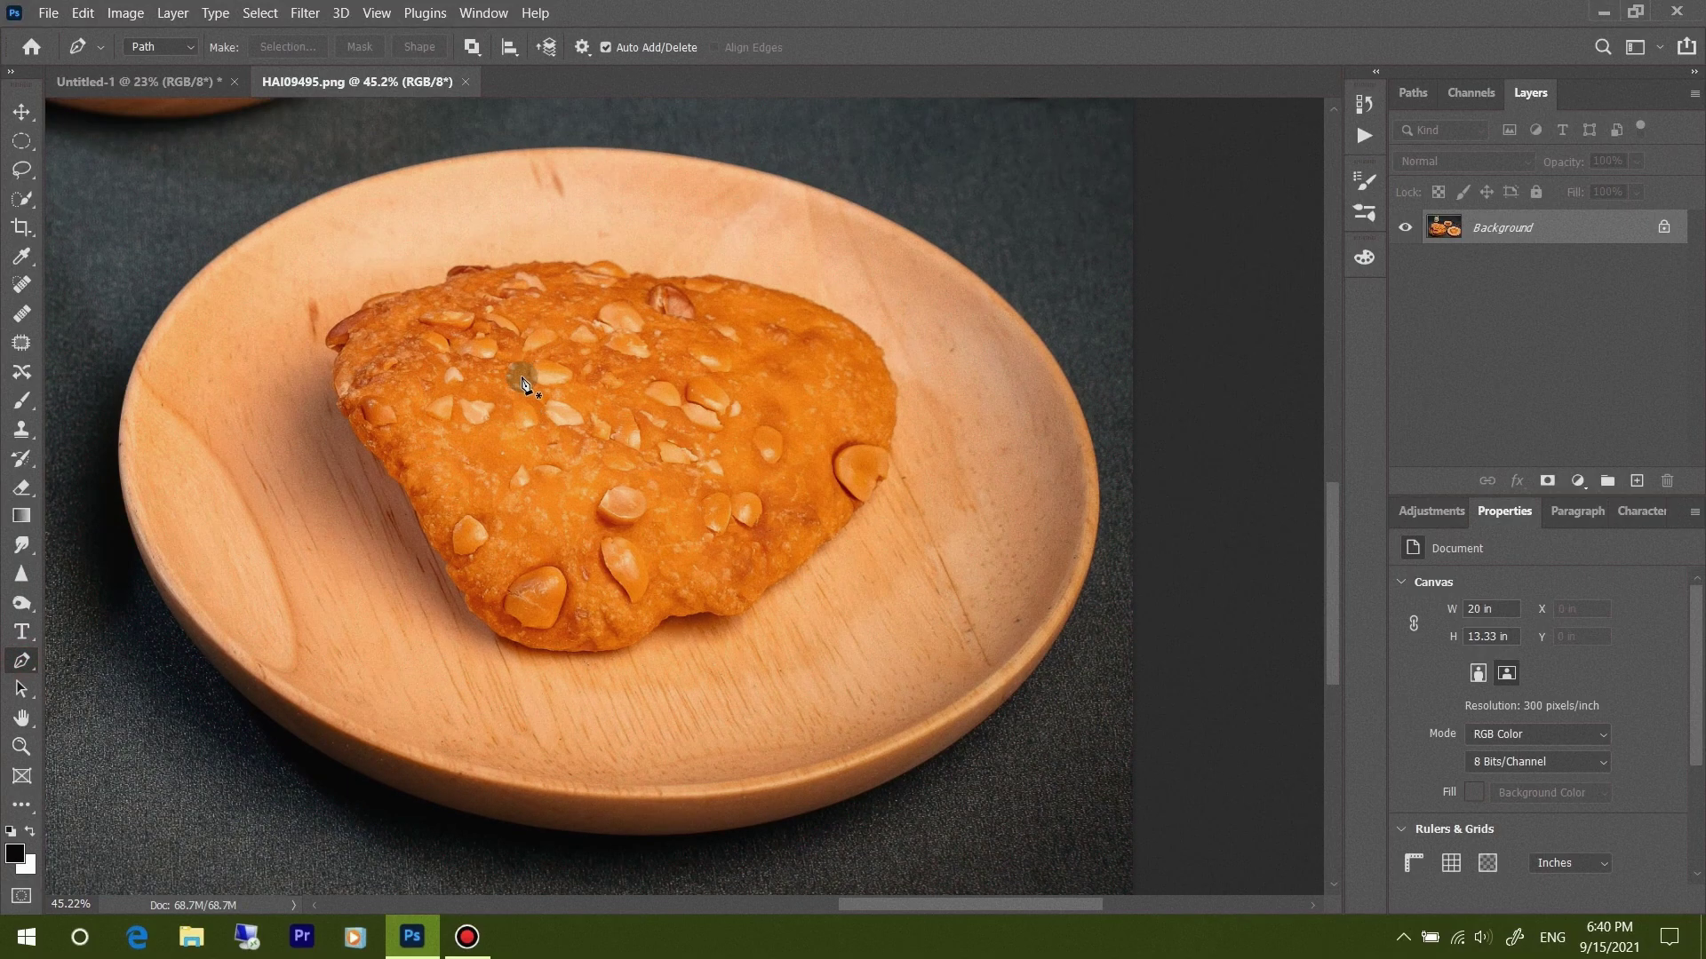
click(286, 210)
mouse_move(776, 177)
mouse_down()
mouse_move(1003, 257)
mouse_move(1063, 257)
mouse_up()
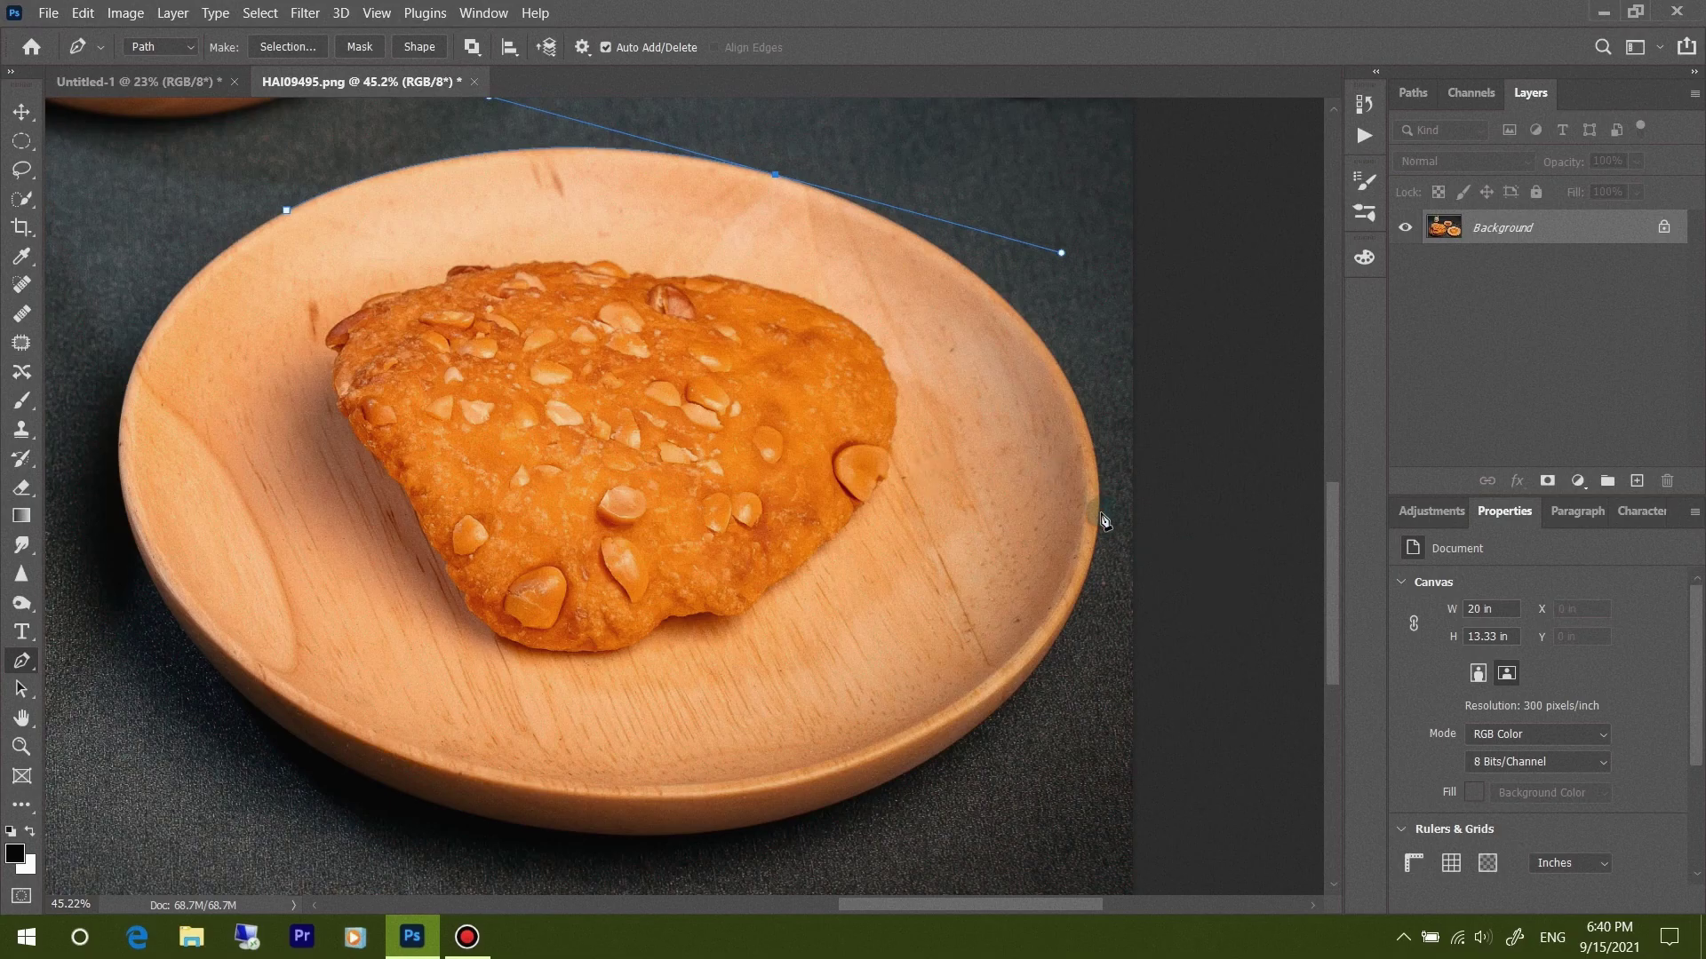
drag(1101, 514, 1081, 638)
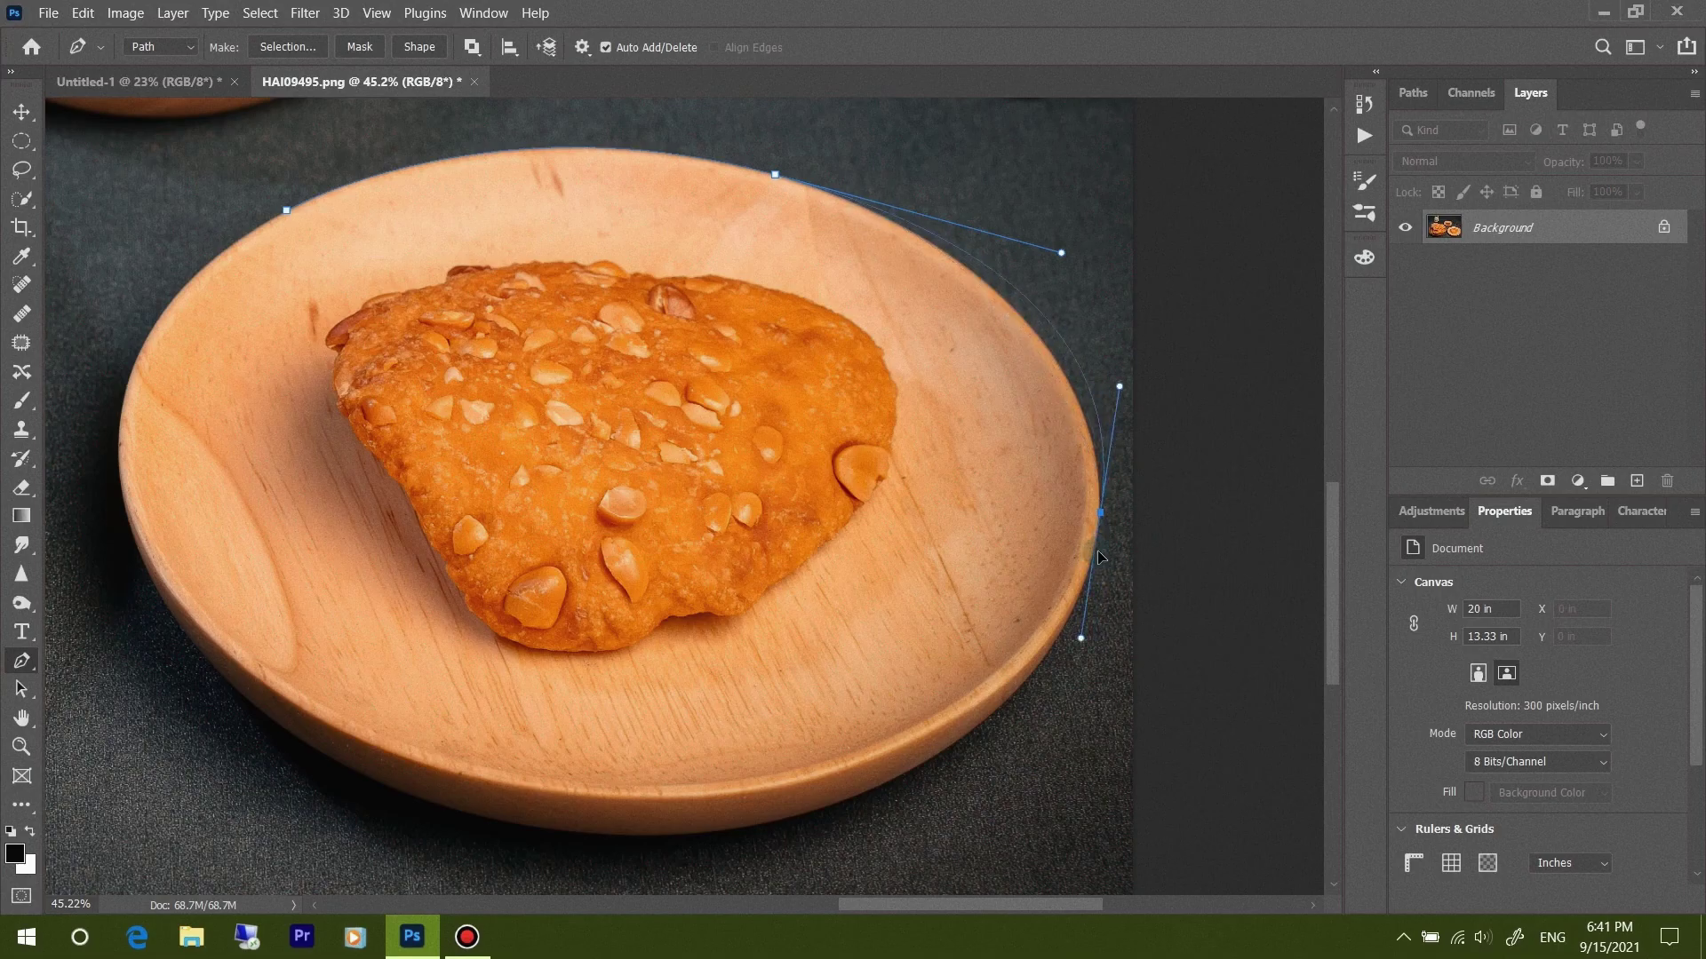
mouse_move(1100, 557)
mouse_down()
mouse_move(1067, 711)
mouse_move(1096, 611)
mouse_up()
drag(1097, 576, 1091, 561)
drag(913, 770, 762, 846)
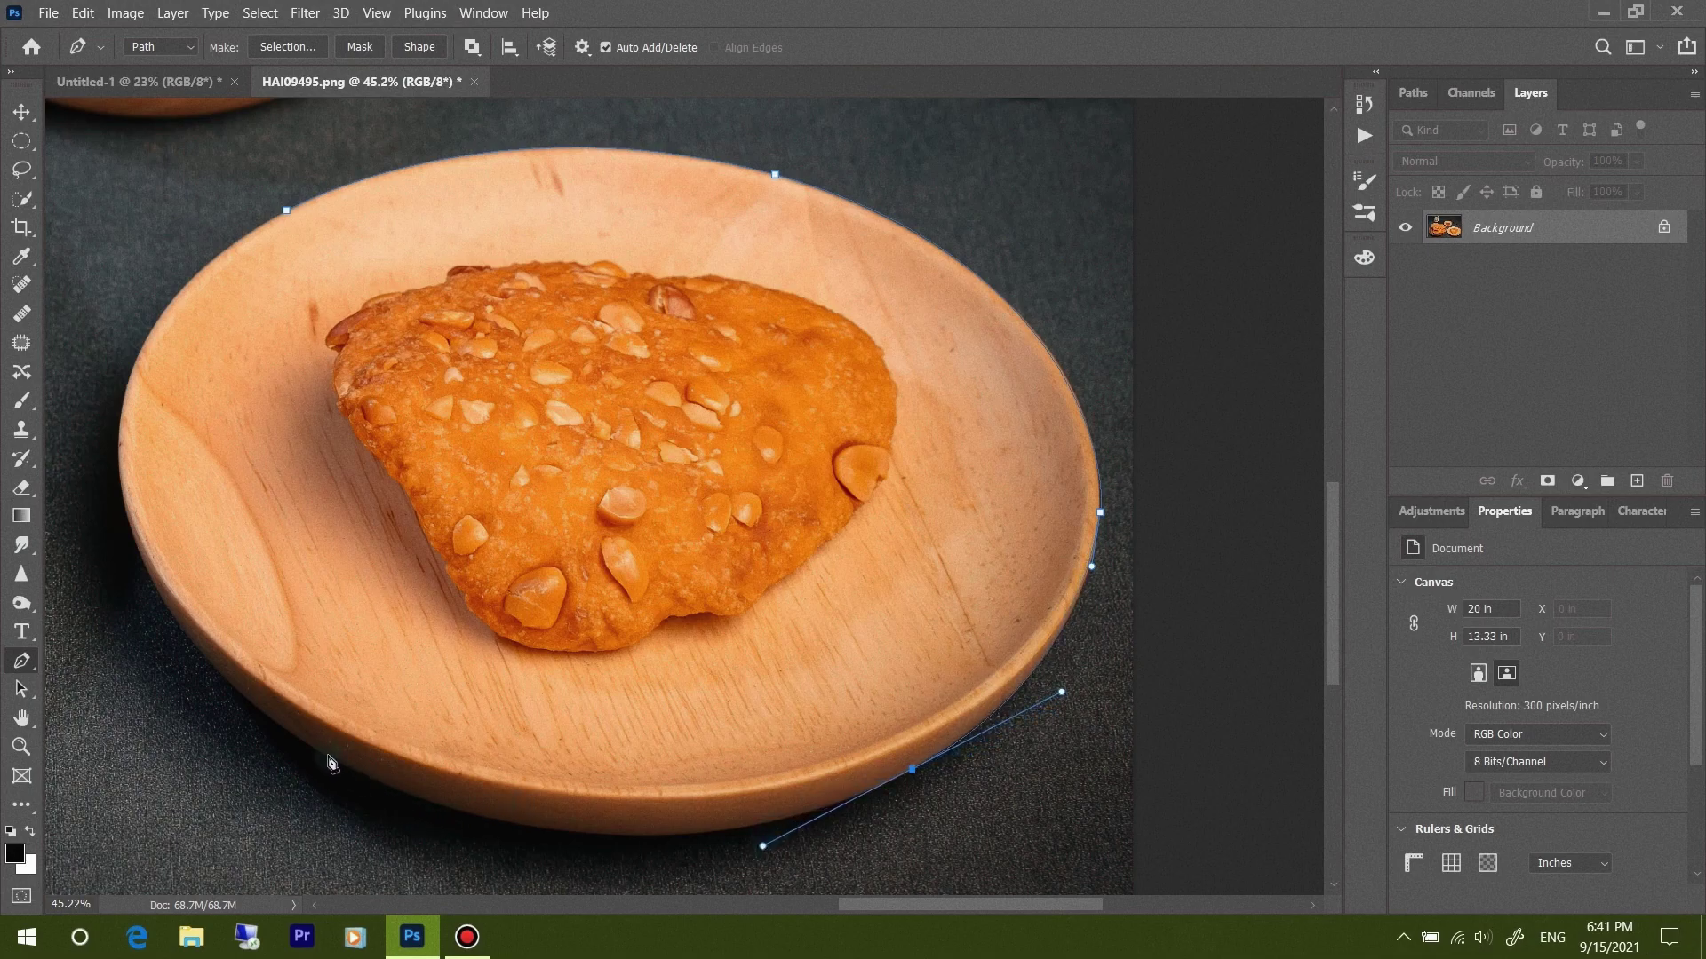
Add lower-left and left rim anchors, then close the path at the start with a curved segment
mouse_move(325, 754)
mouse_down()
mouse_move(187, 659)
mouse_move(101, 632)
mouse_up()
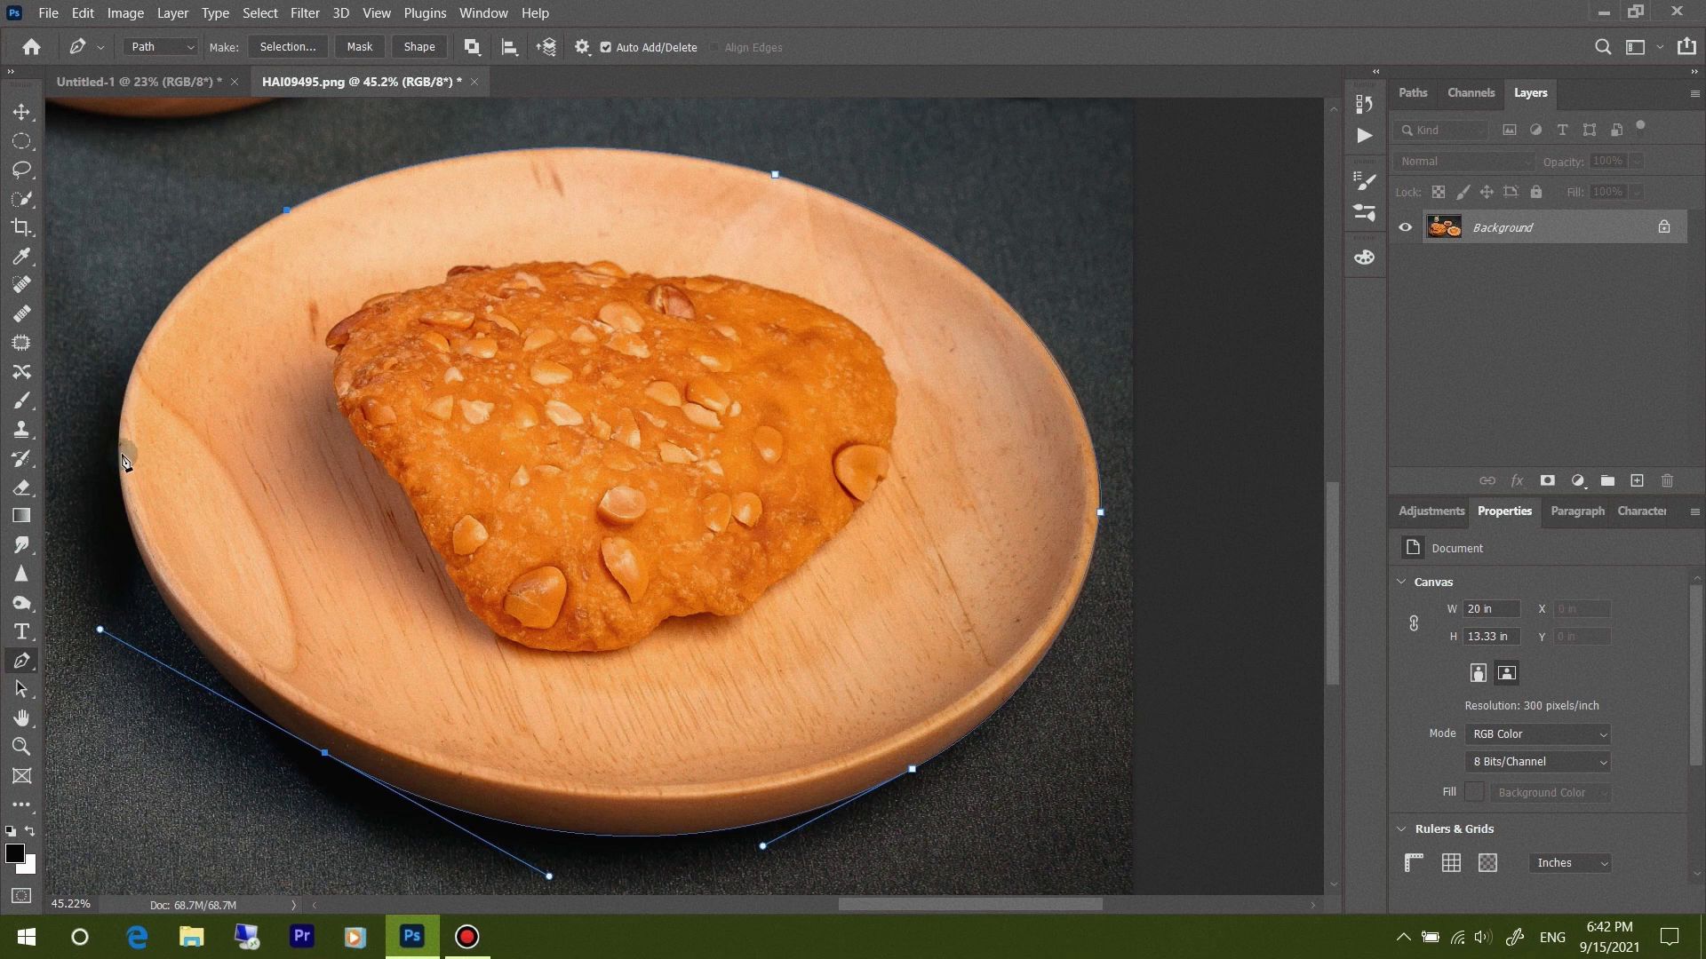
drag(119, 422, 124, 397)
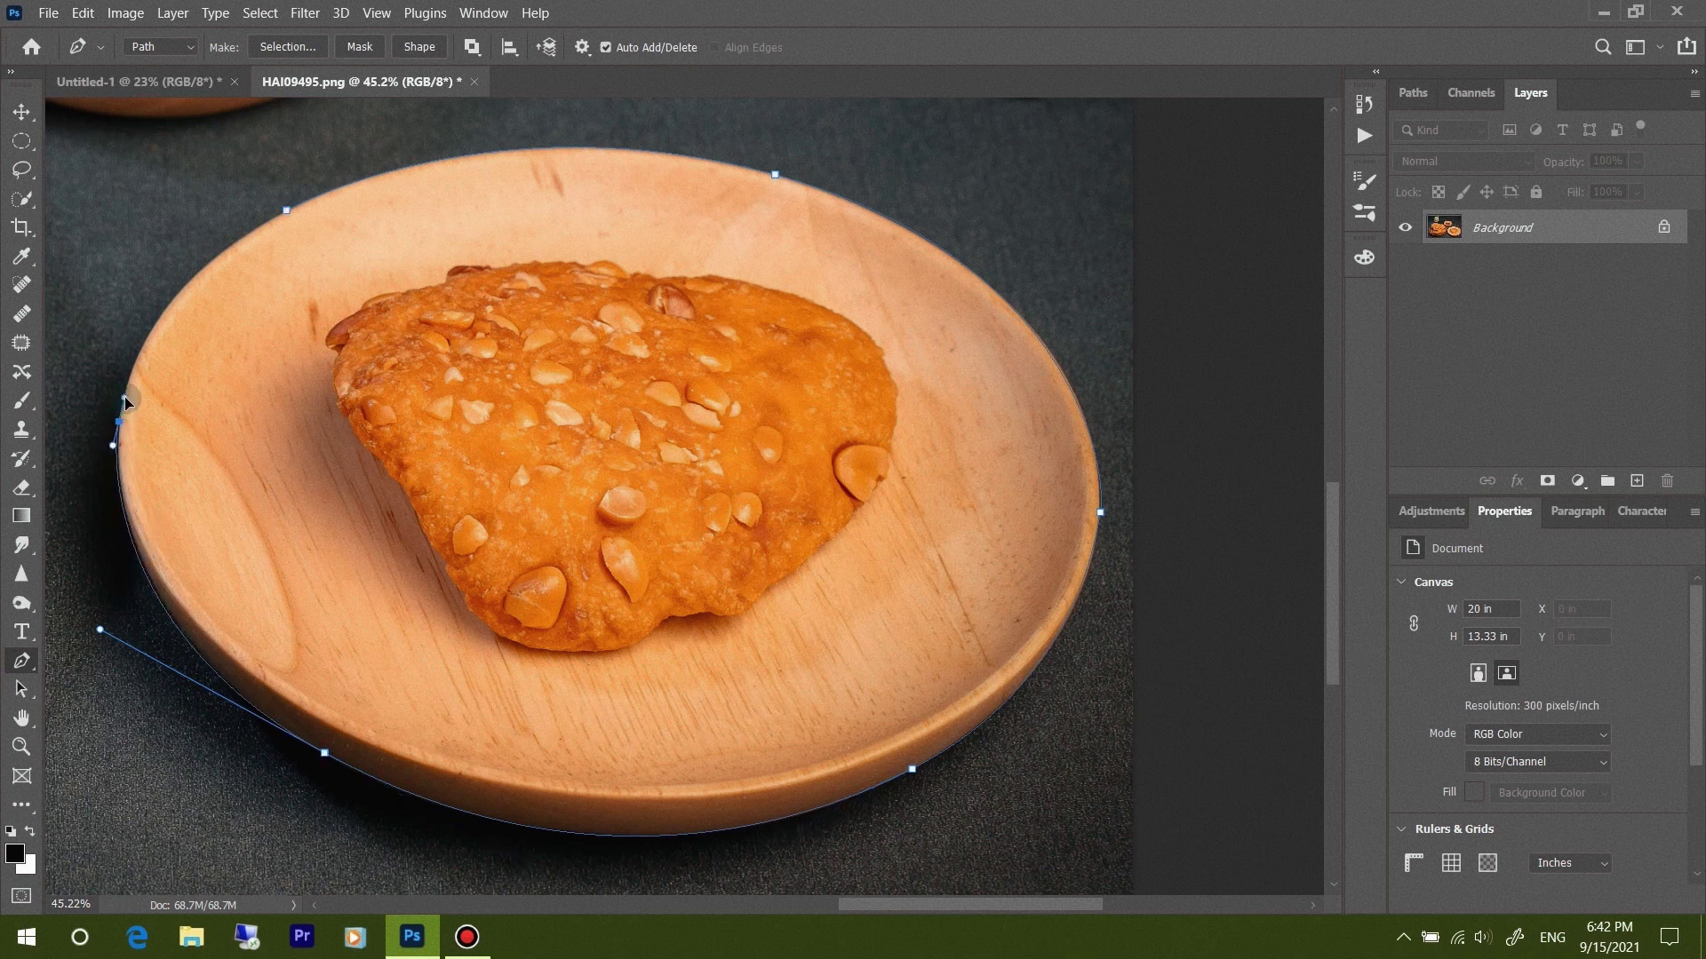
drag(124, 398, 122, 424)
click(286, 214)
drag(286, 214, 430, 146)
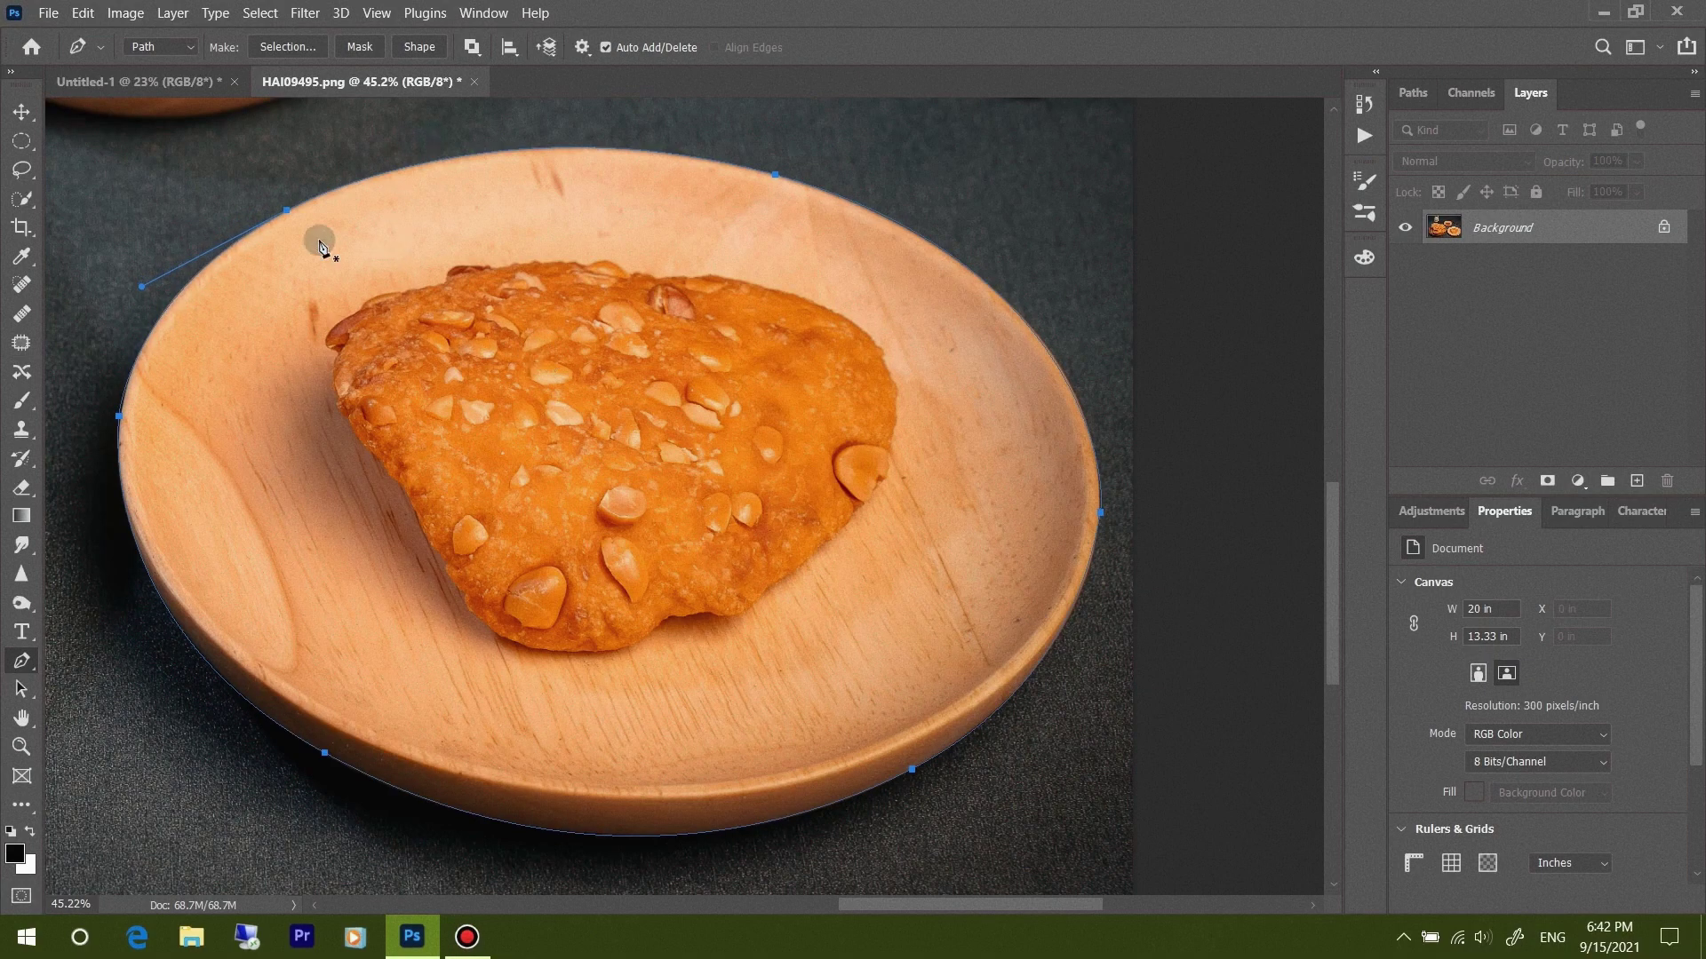
click(286, 213)
Convert the closed plate path into a selection with a 0-pixel Feather Radius
right_click(593, 431)
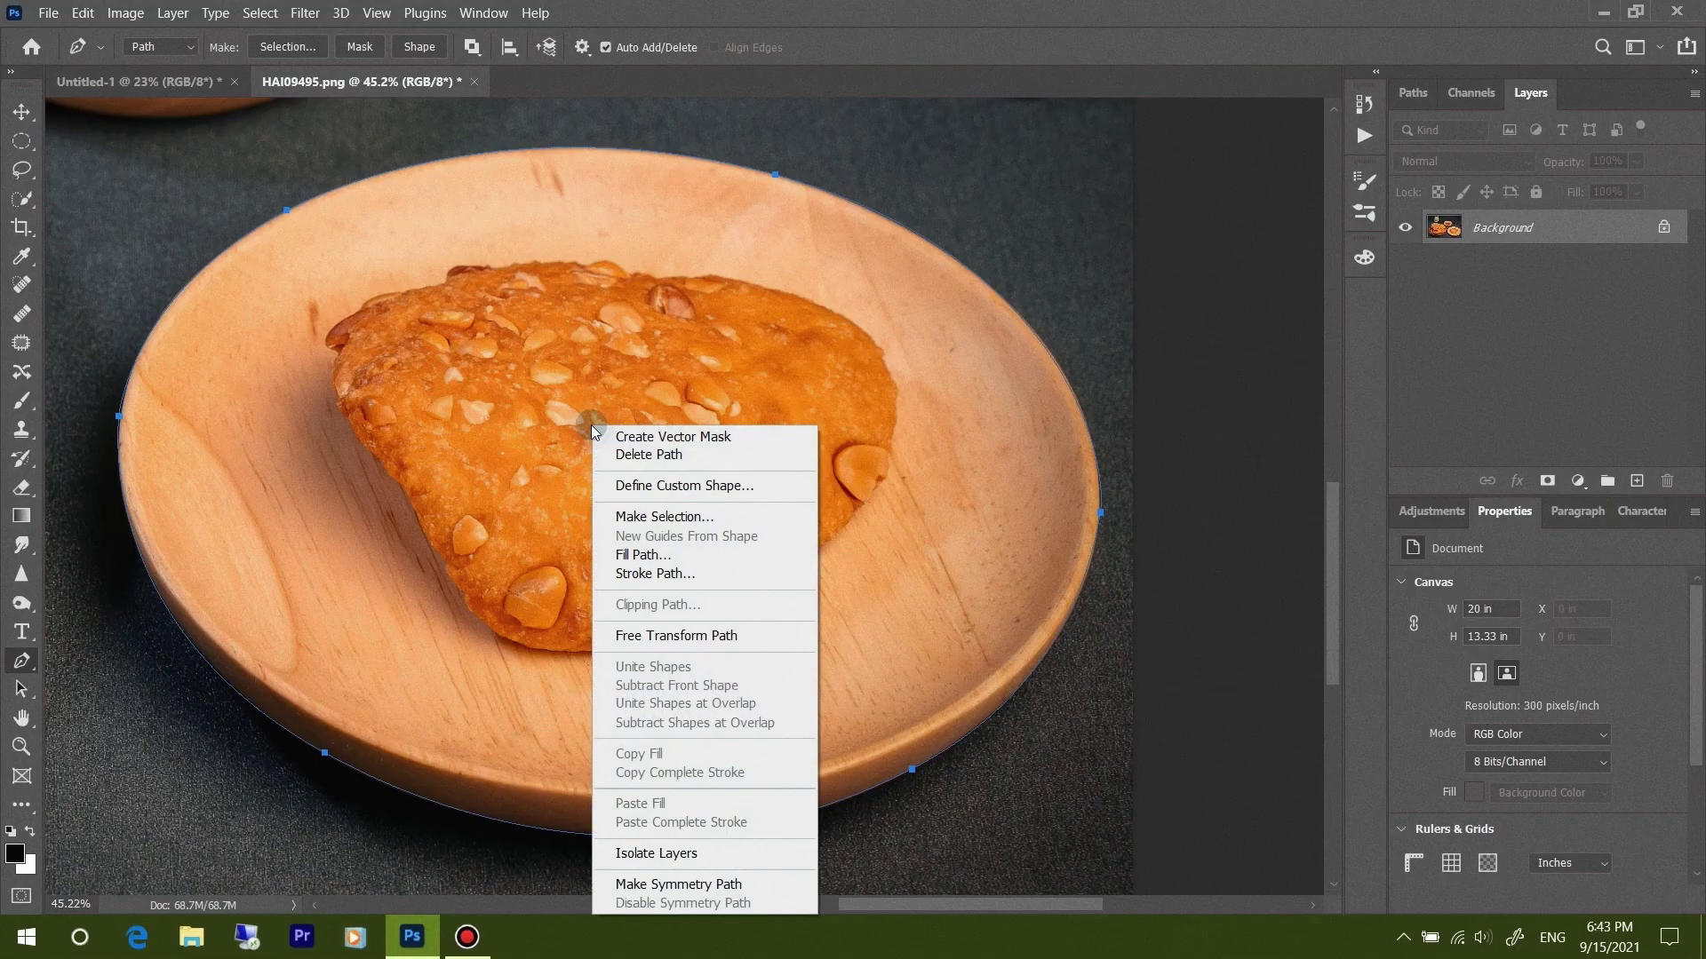
click(707, 523)
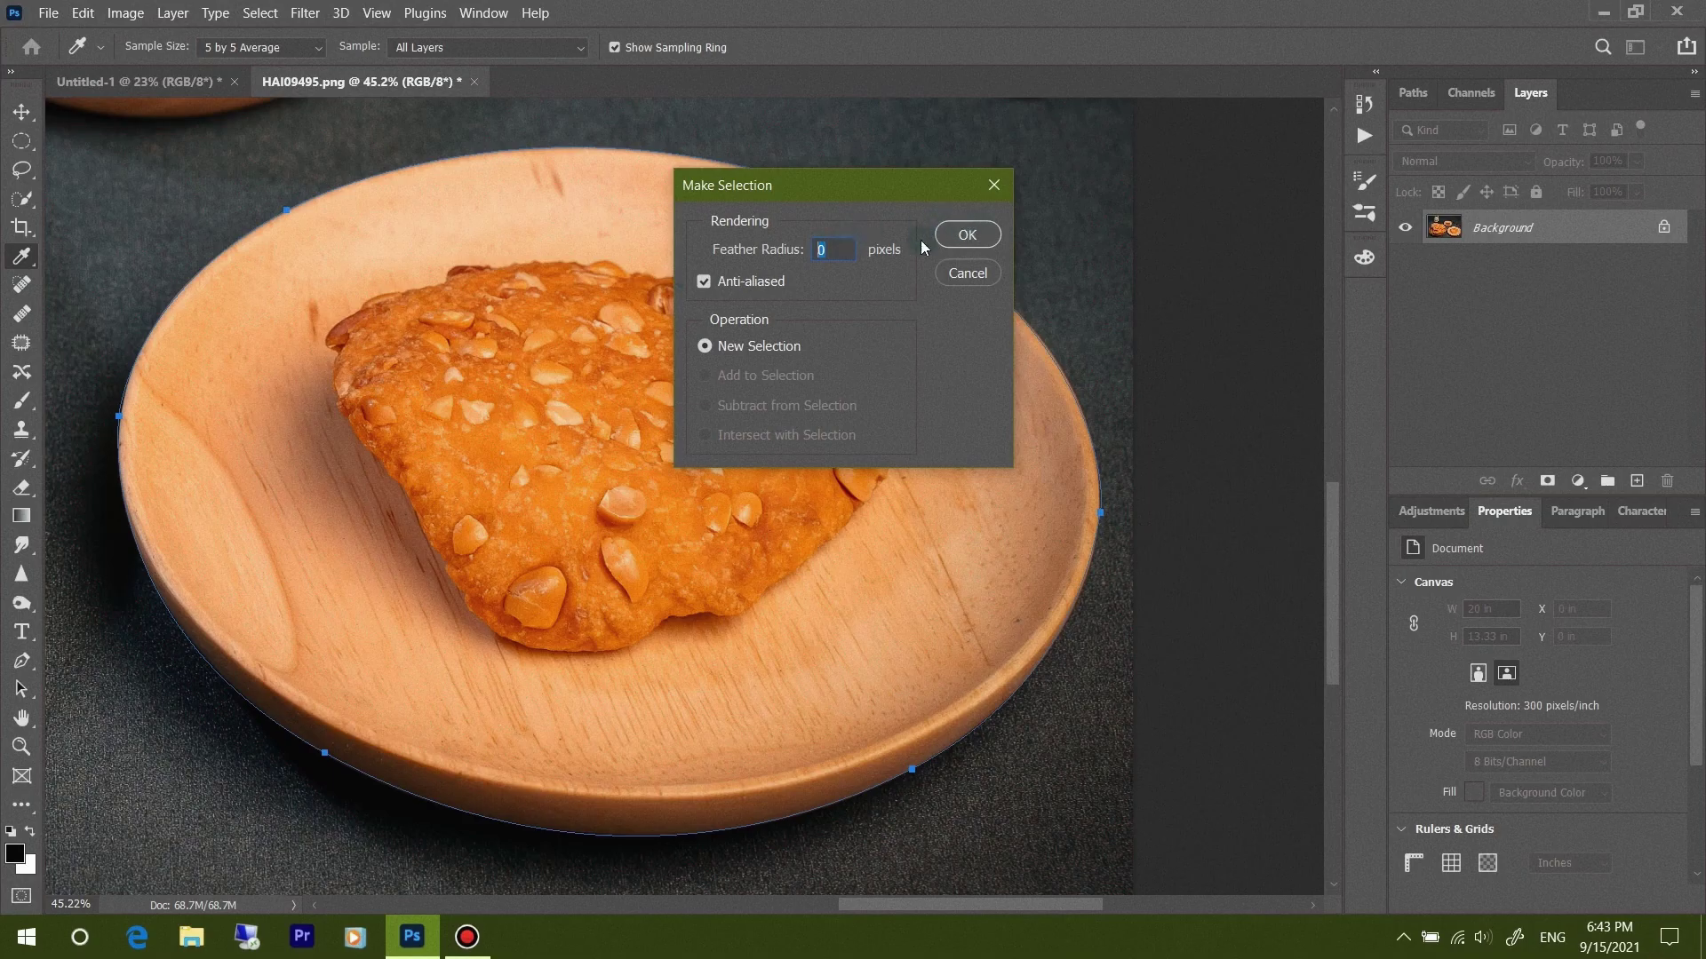
click(968, 234)
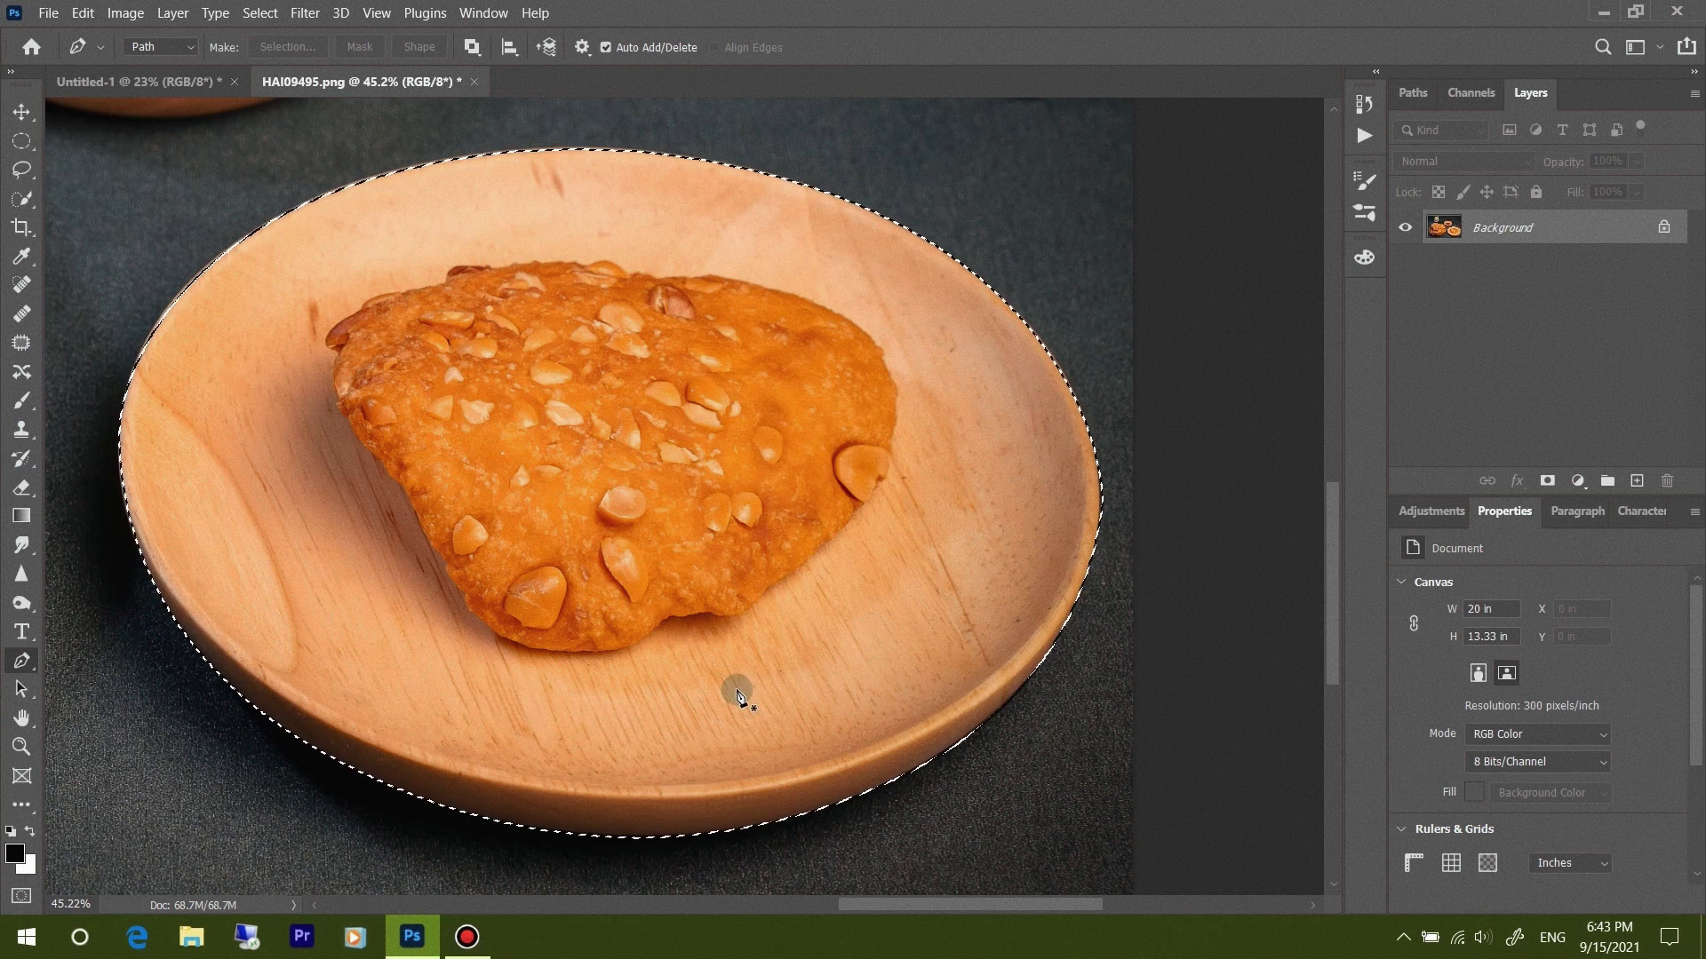
Deselect, reload the plate path as a selection, and copy it to a new Layer 1
key(ctrl+d)
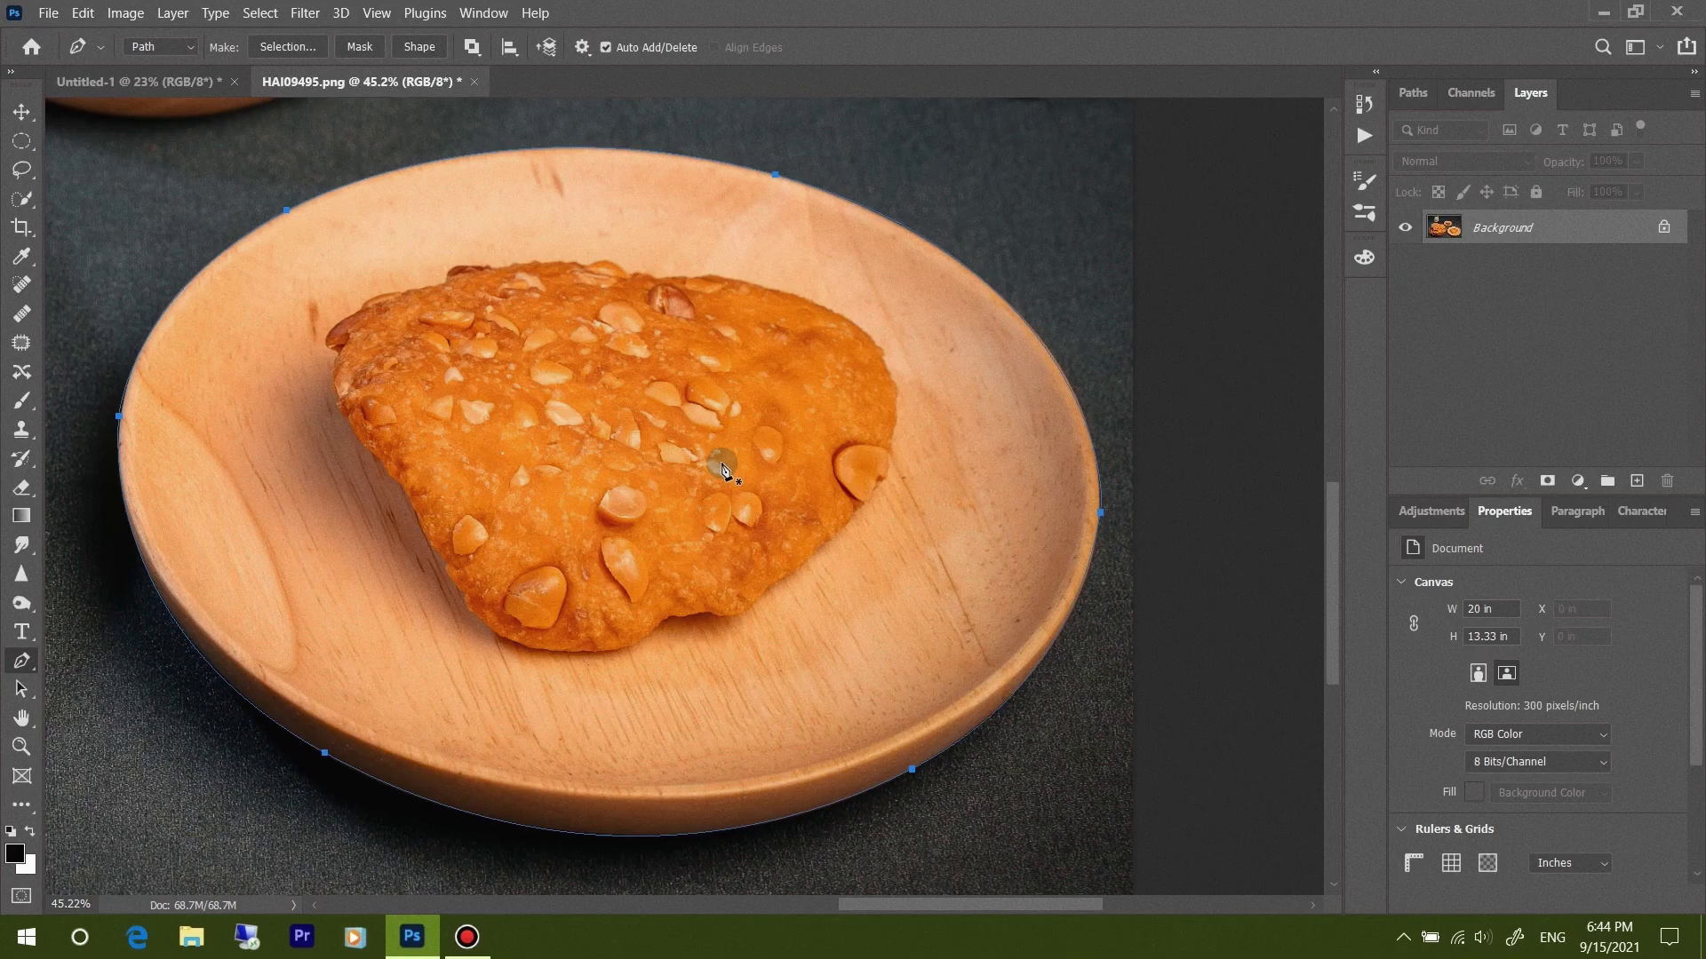
key(ctrl+Return)
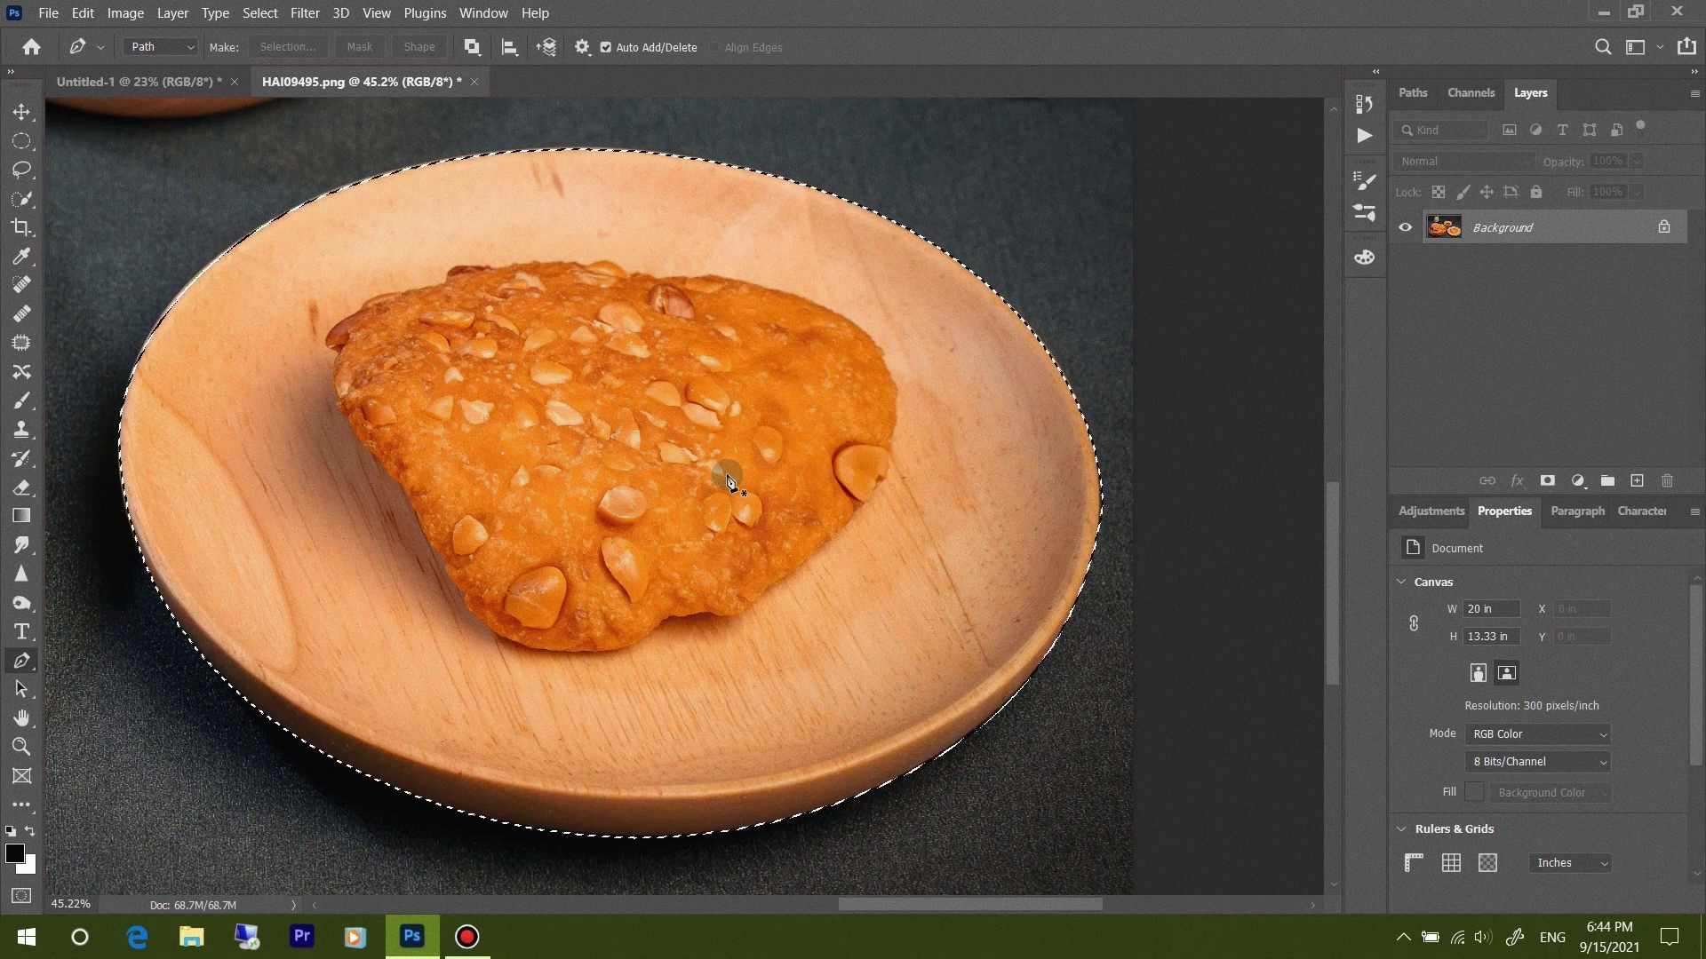
key(ctrl+j)
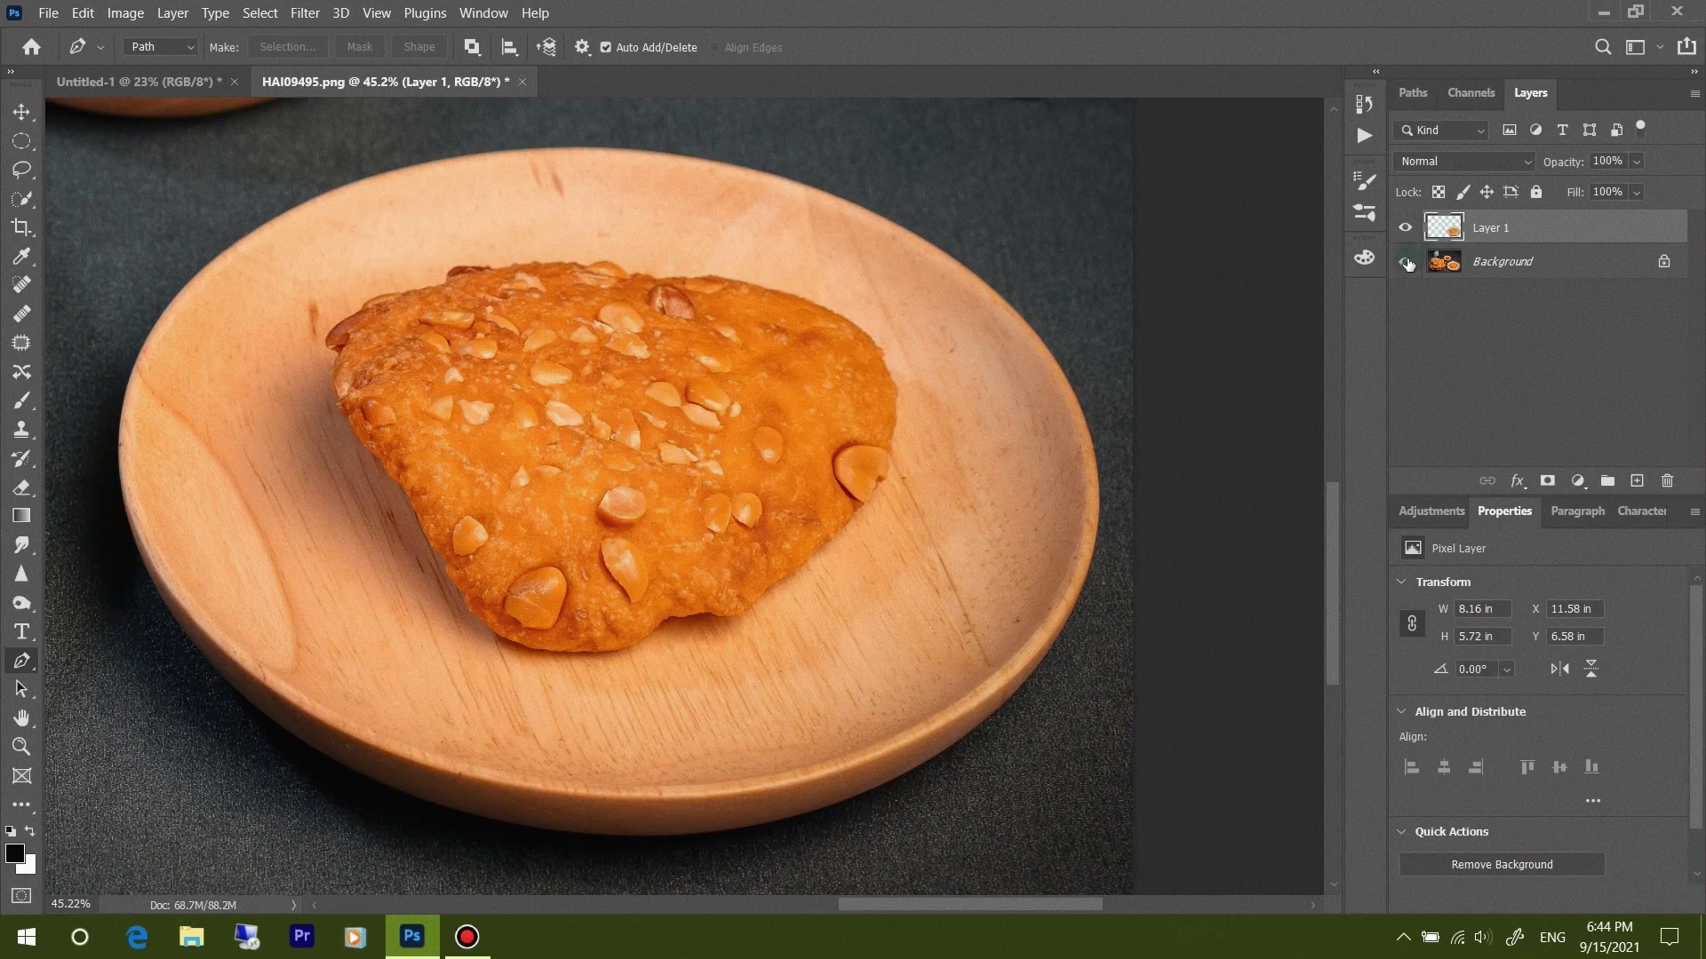
Fit the photo on screen, hide Background to view the Layer 1 plate alone, then show it again
key(ctrl+0)
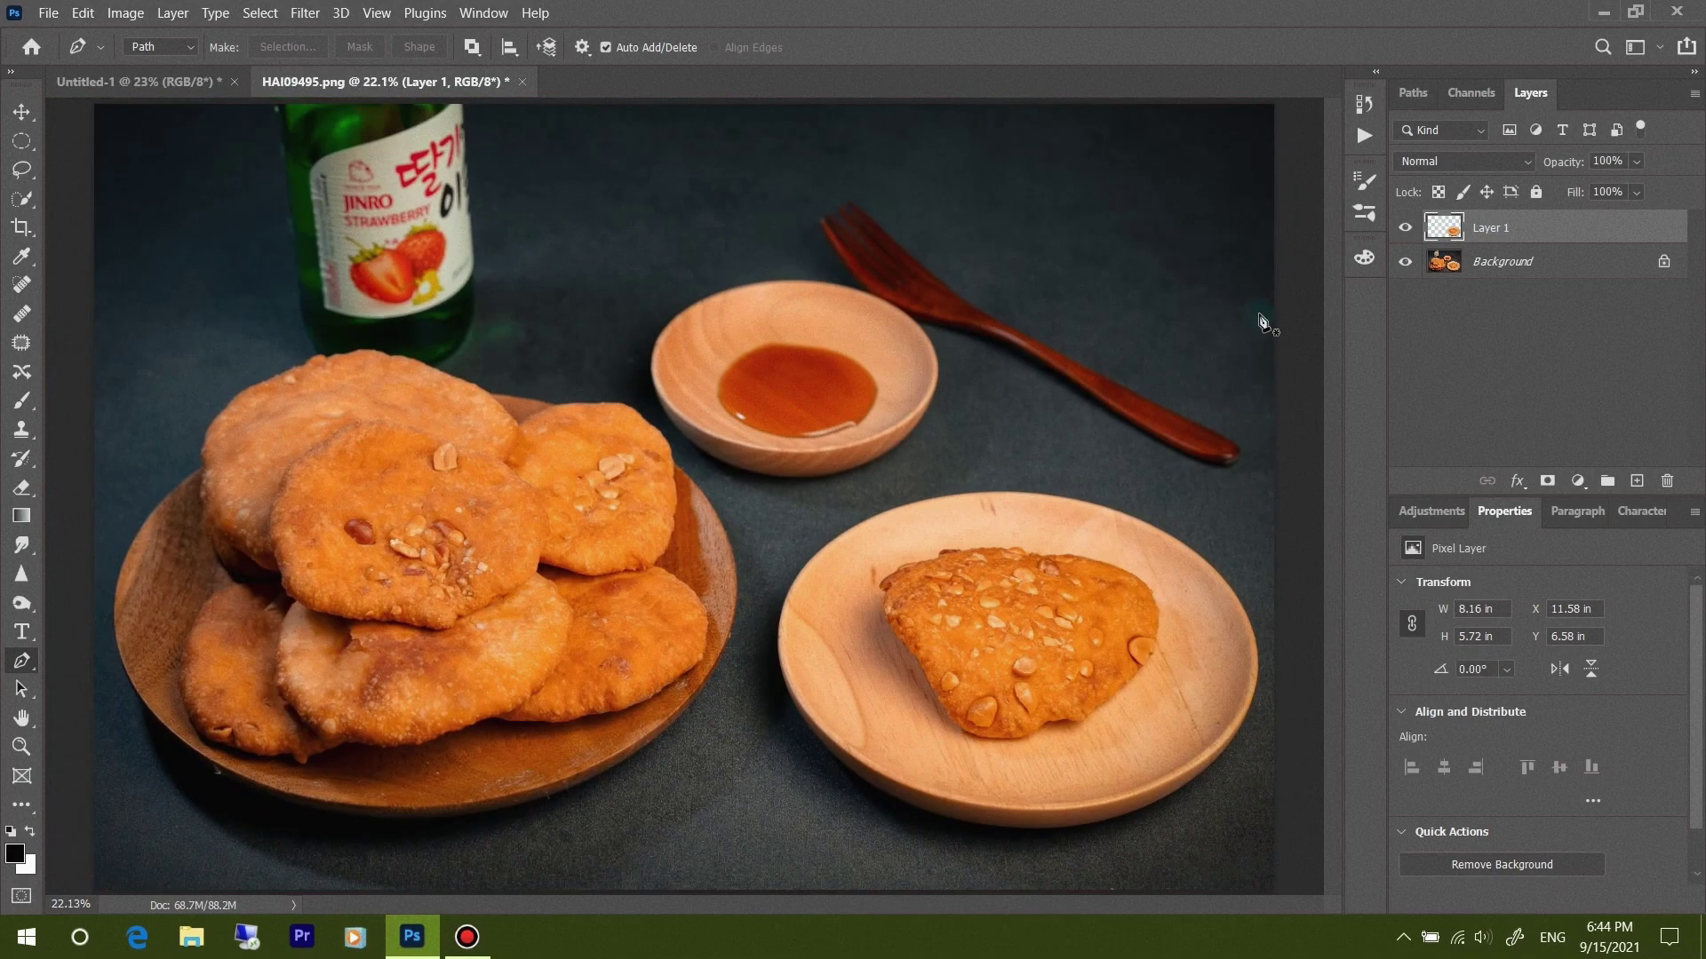
click(1405, 261)
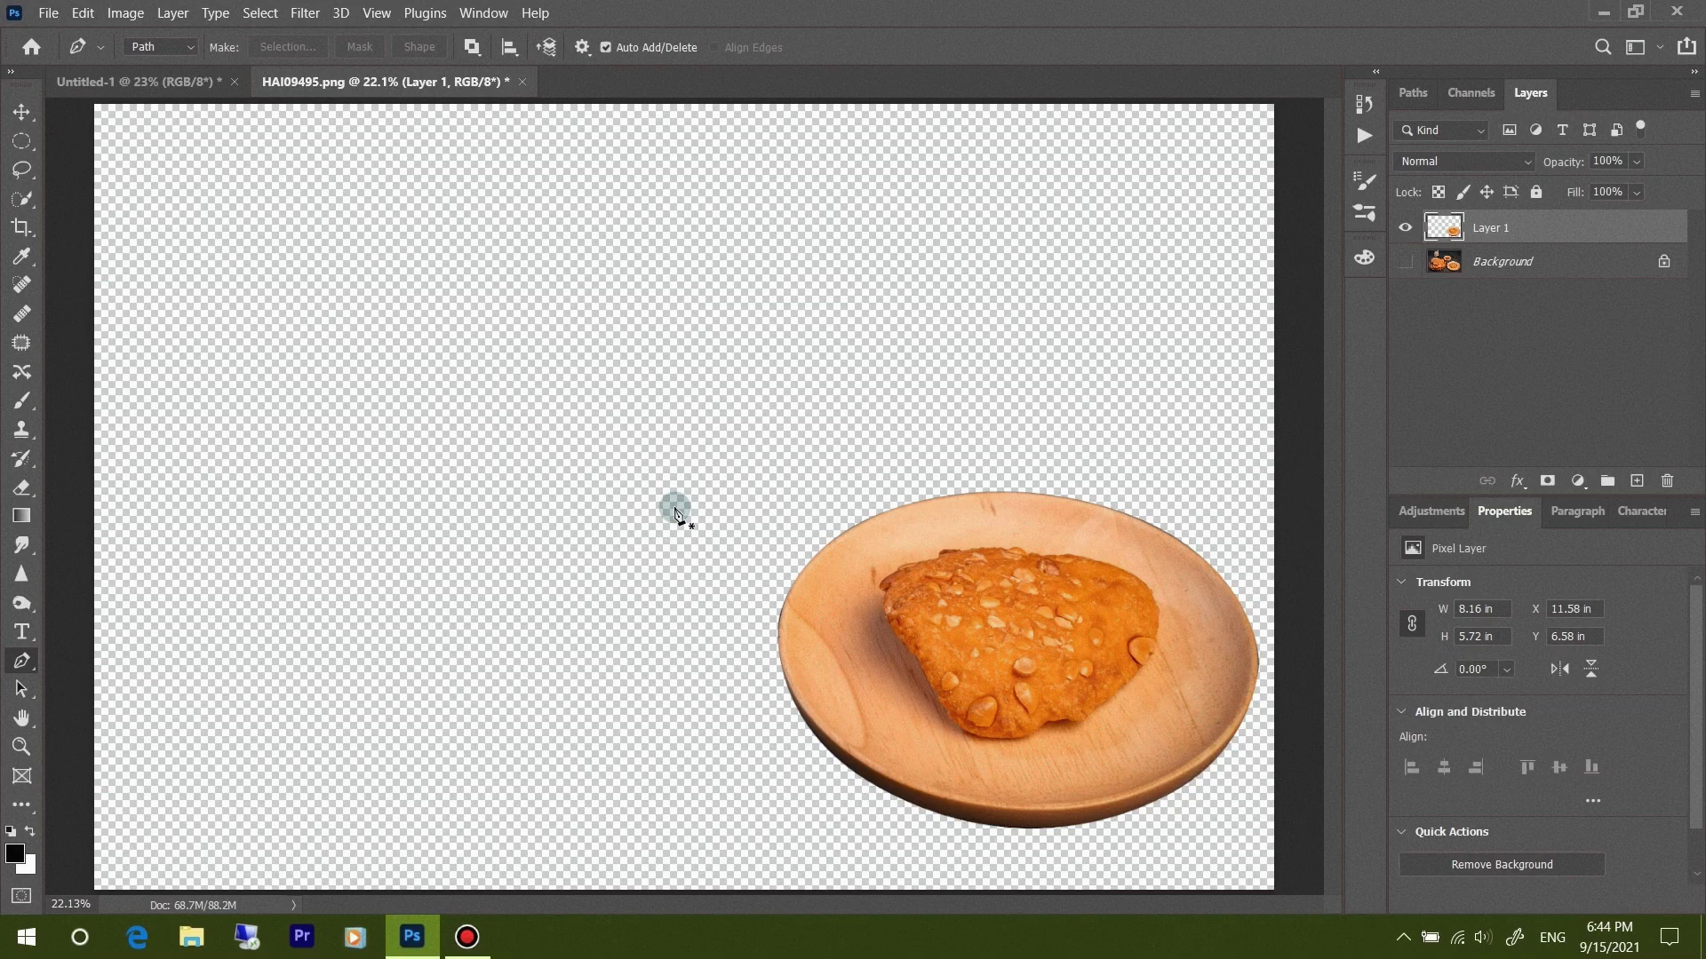
click(1404, 262)
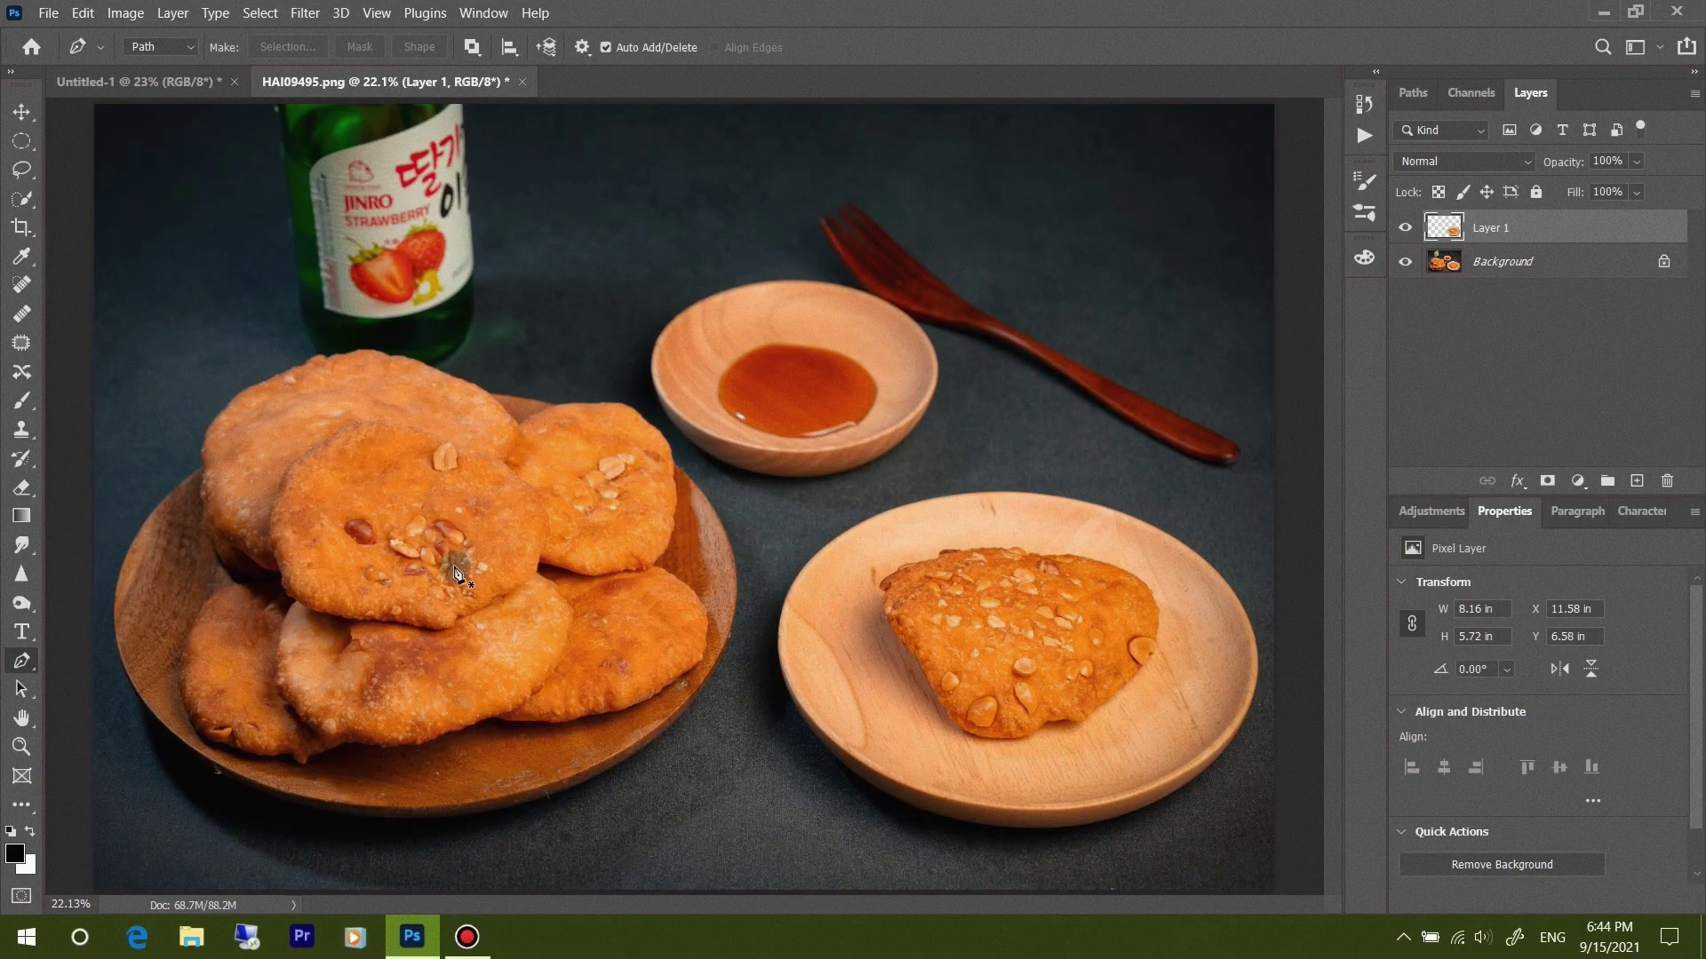